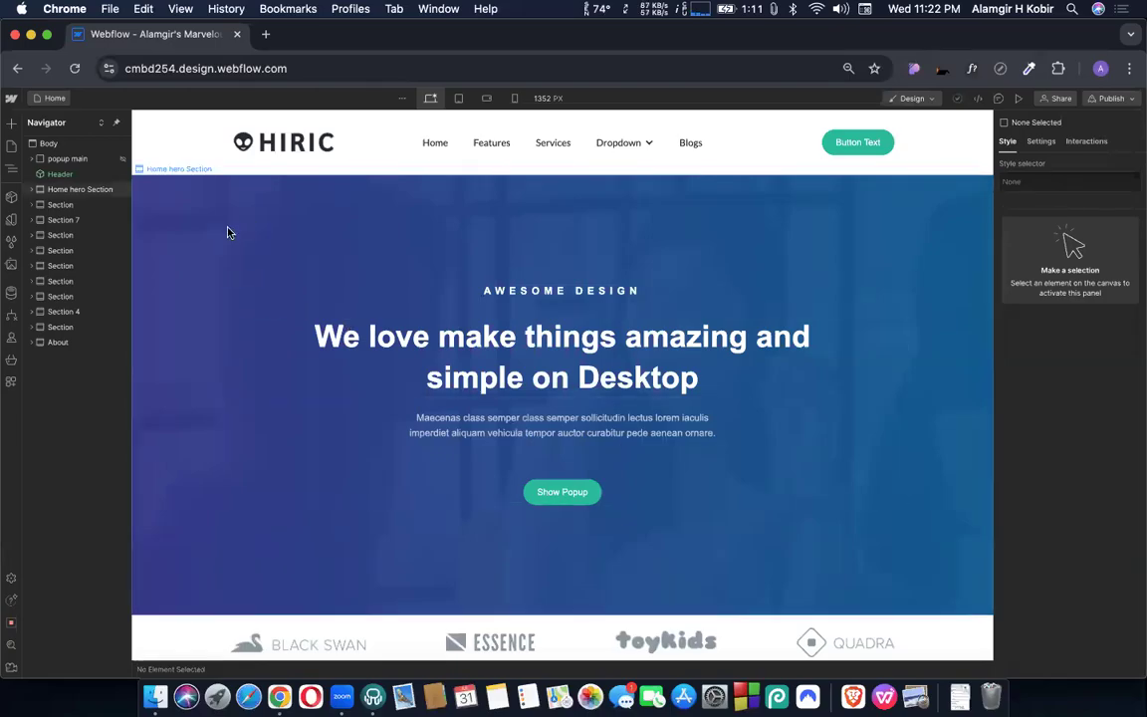
Step: Open the ecommerce Categories Template page for editing and bring up its element structure
{"action": "scroll", "coordinate": [199, 314], "scroll_direction": "down", "scroll_amount": 5}
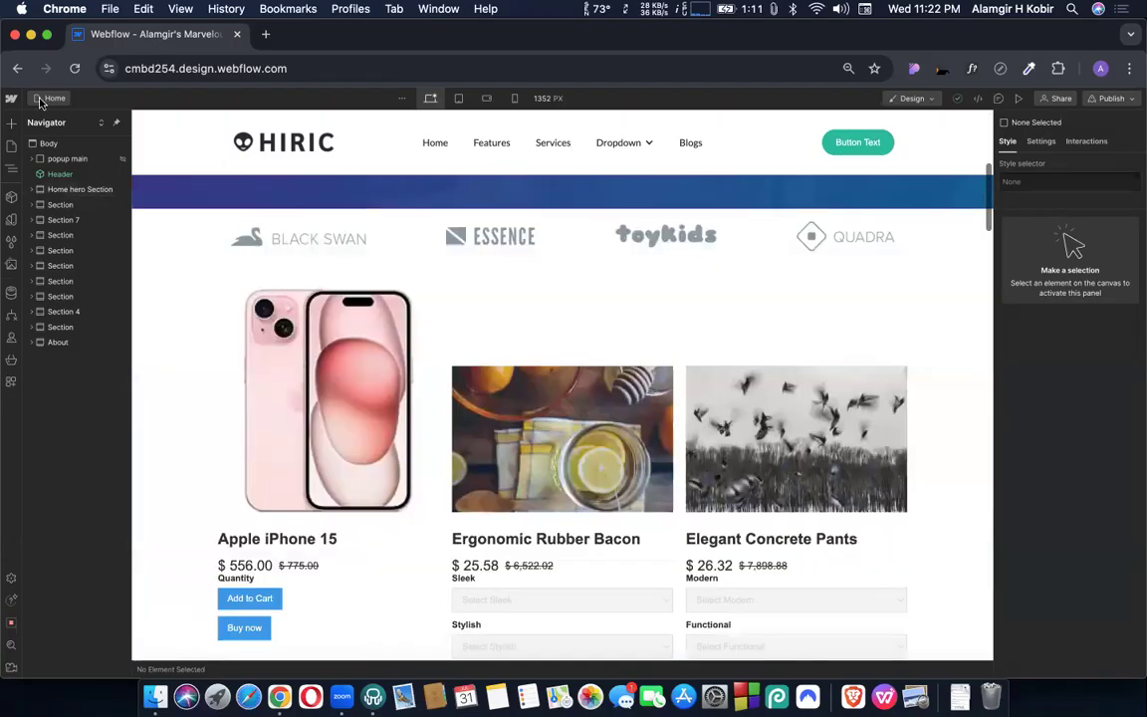
{"action": "key", "text": "p"}
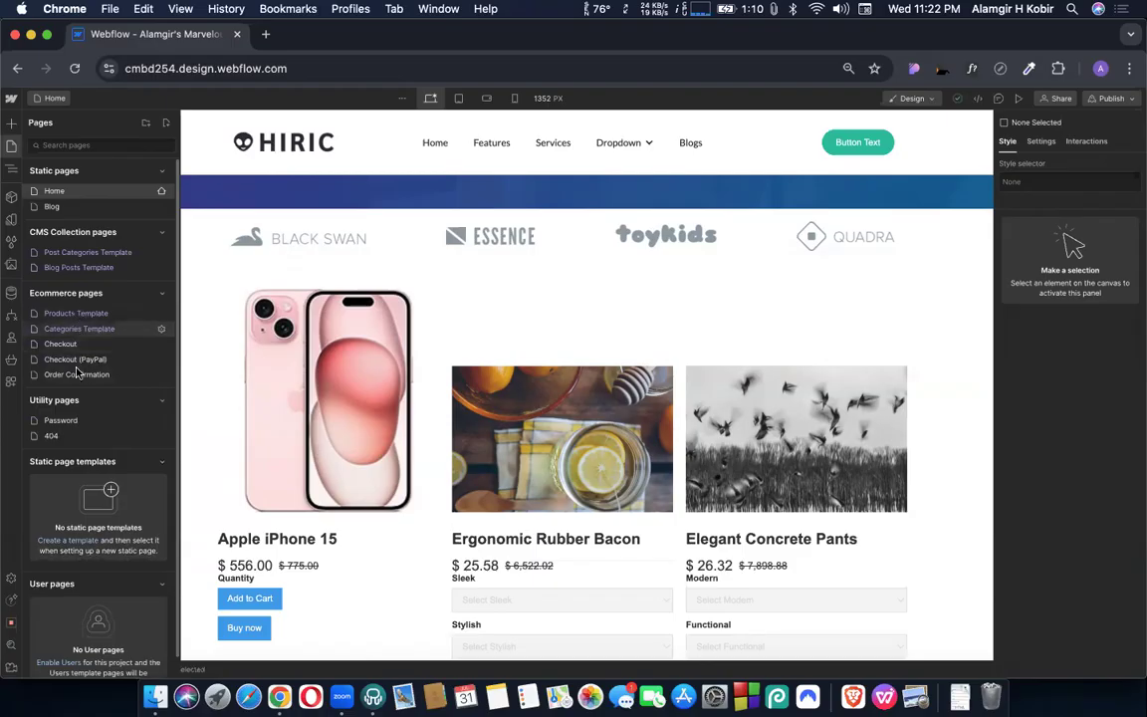
{"action": "left_click", "coordinate": [61, 316]}
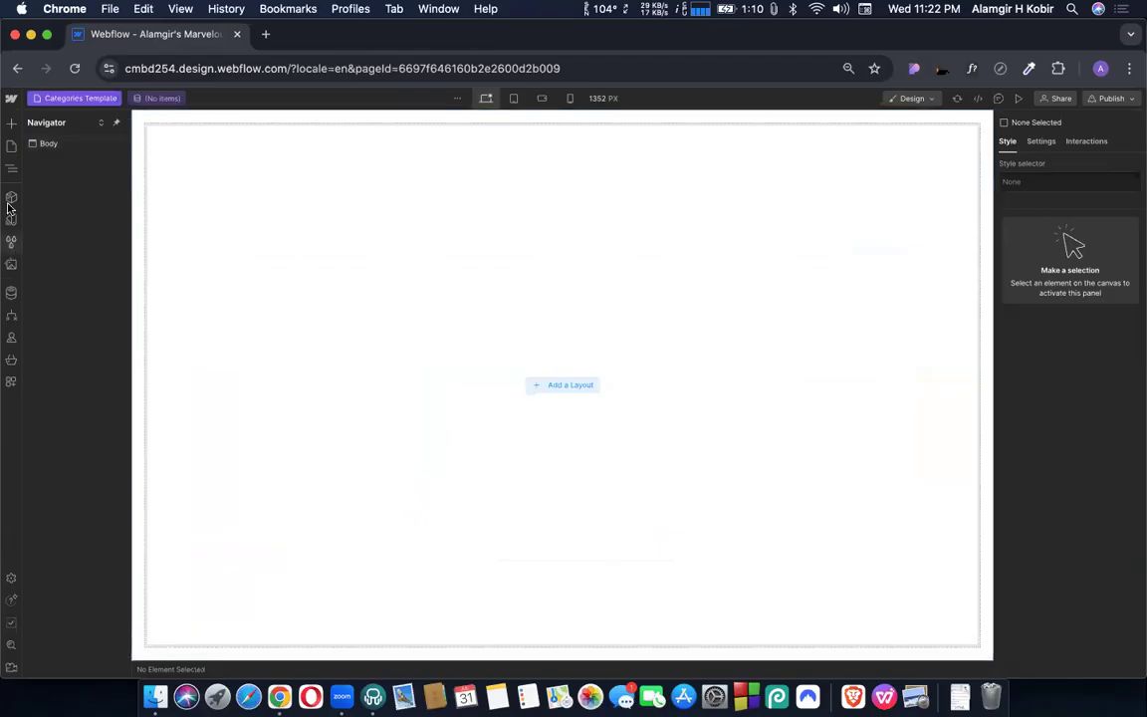
{"action": "left_click", "coordinate": [80, 98]}
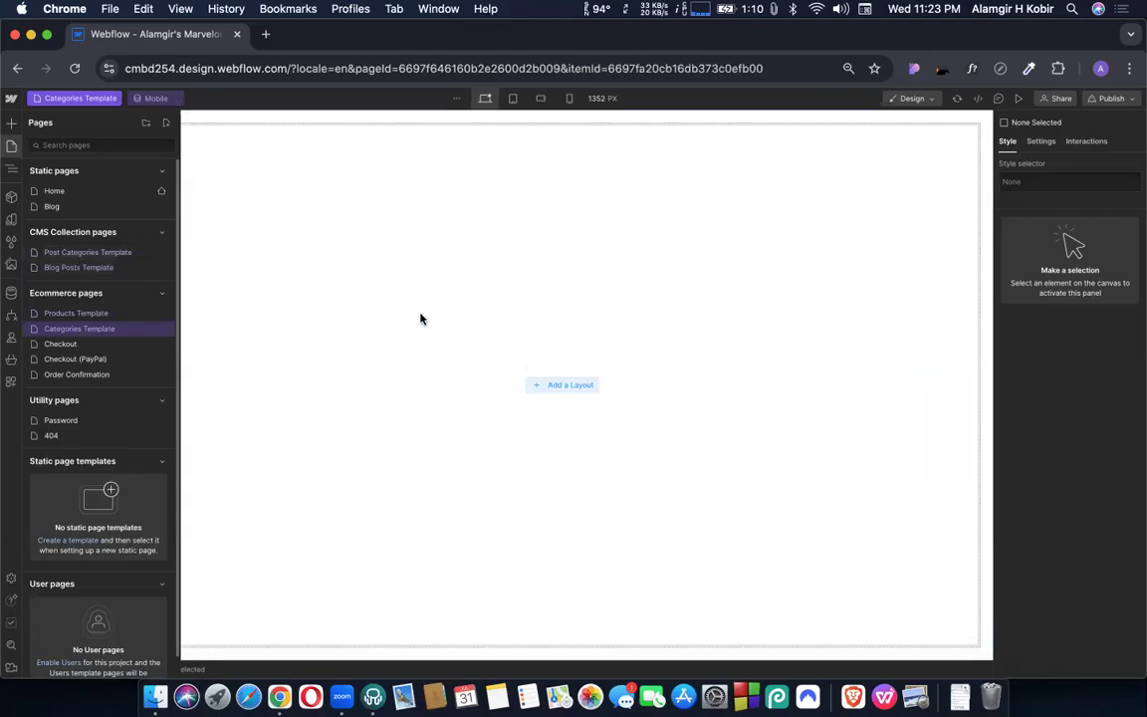
{"action": "left_click", "coordinate": [11, 168]}
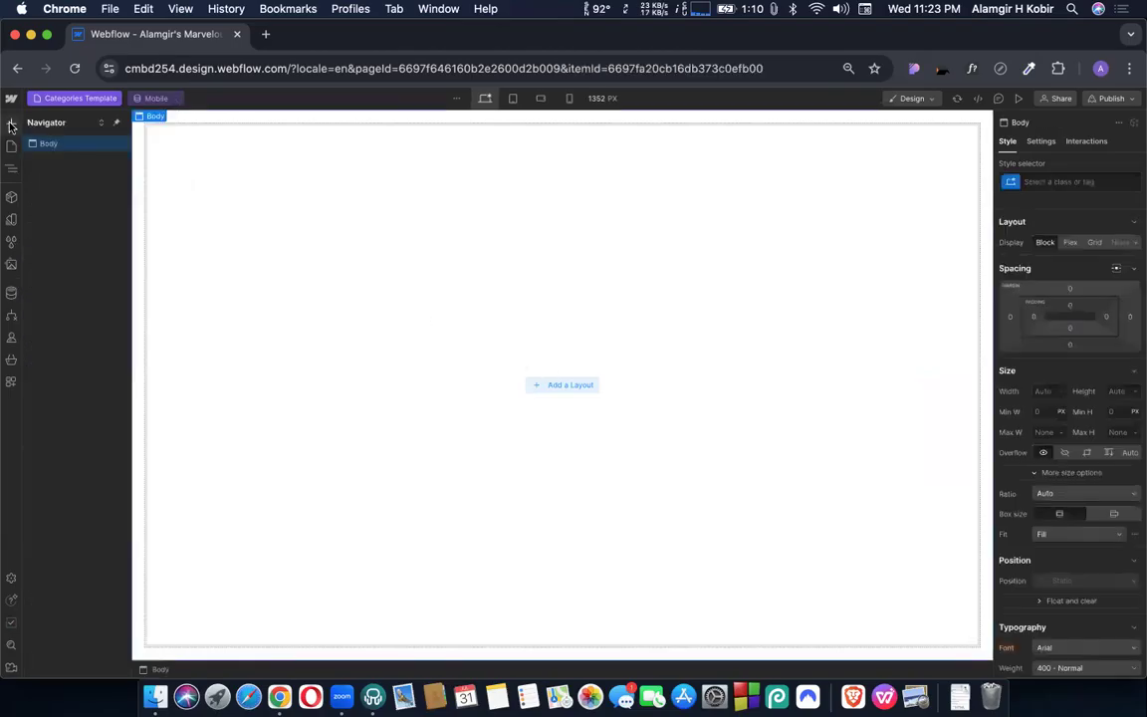
Step: Add a Collection List to the page body and connect it to the Products collection
{"action": "left_click", "coordinate": [11, 123]}
{"action": "scroll", "coordinate": [90, 358], "scroll_direction": "down", "scroll_amount": 10}
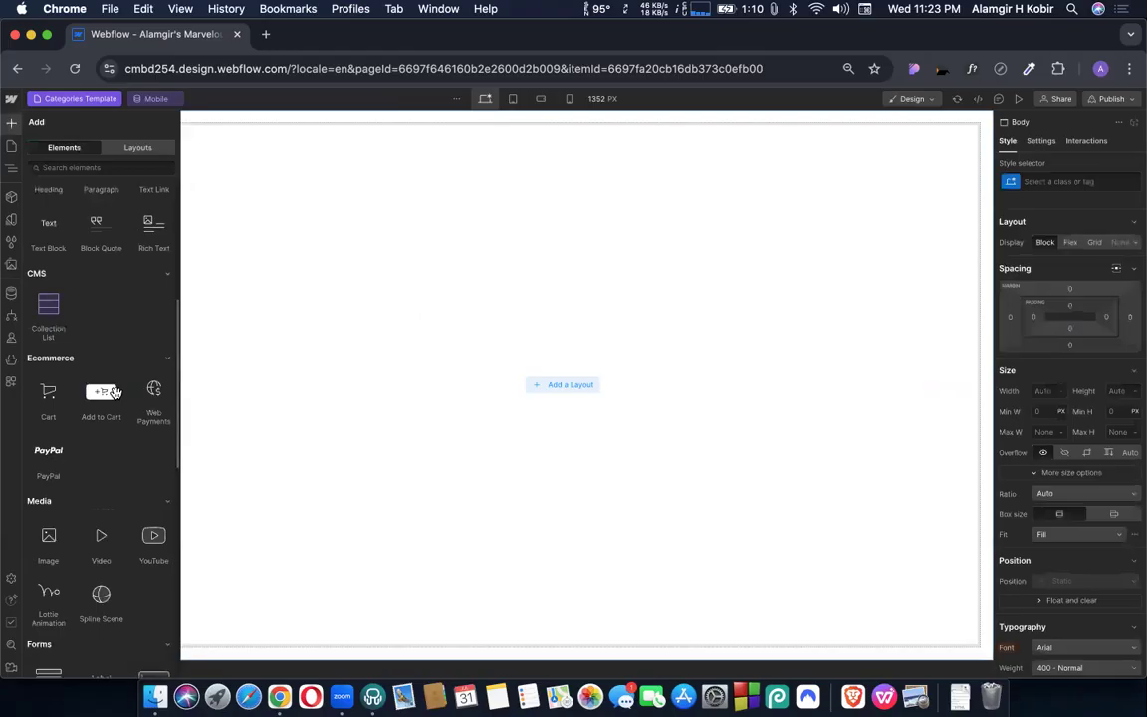
{"action": "left_click", "coordinate": [11, 196]}
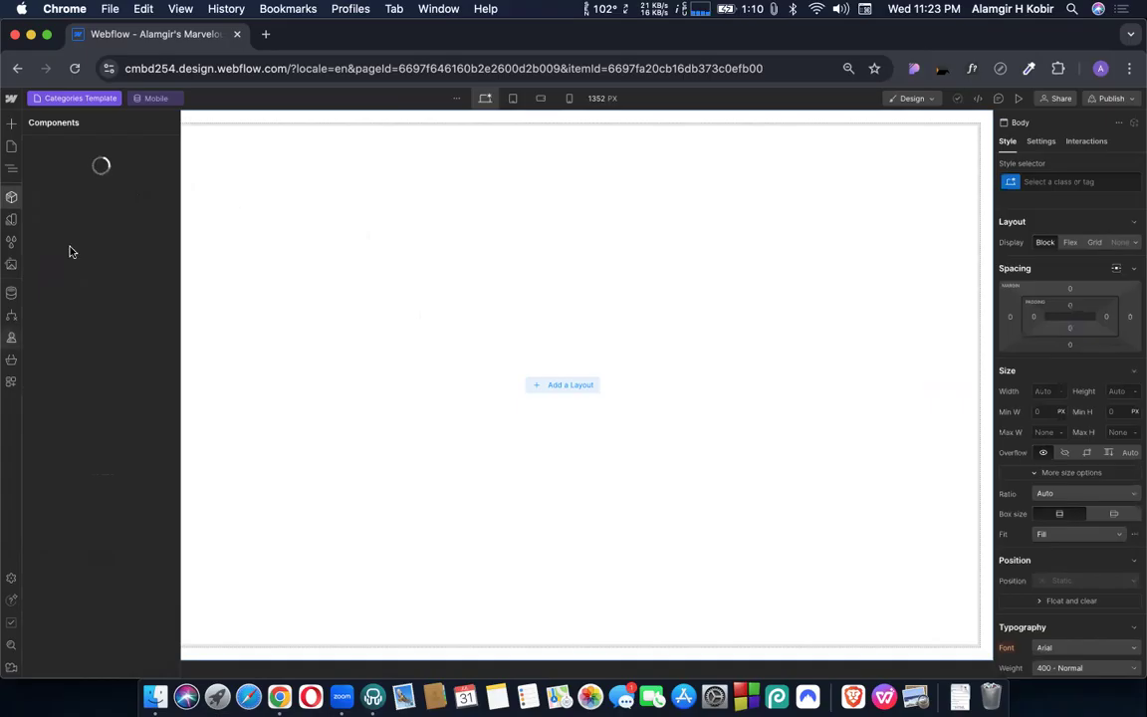
{"action": "left_click", "coordinate": [8, 124]}
{"action": "scroll", "coordinate": [45, 368], "scroll_direction": "down", "scroll_amount": 5}
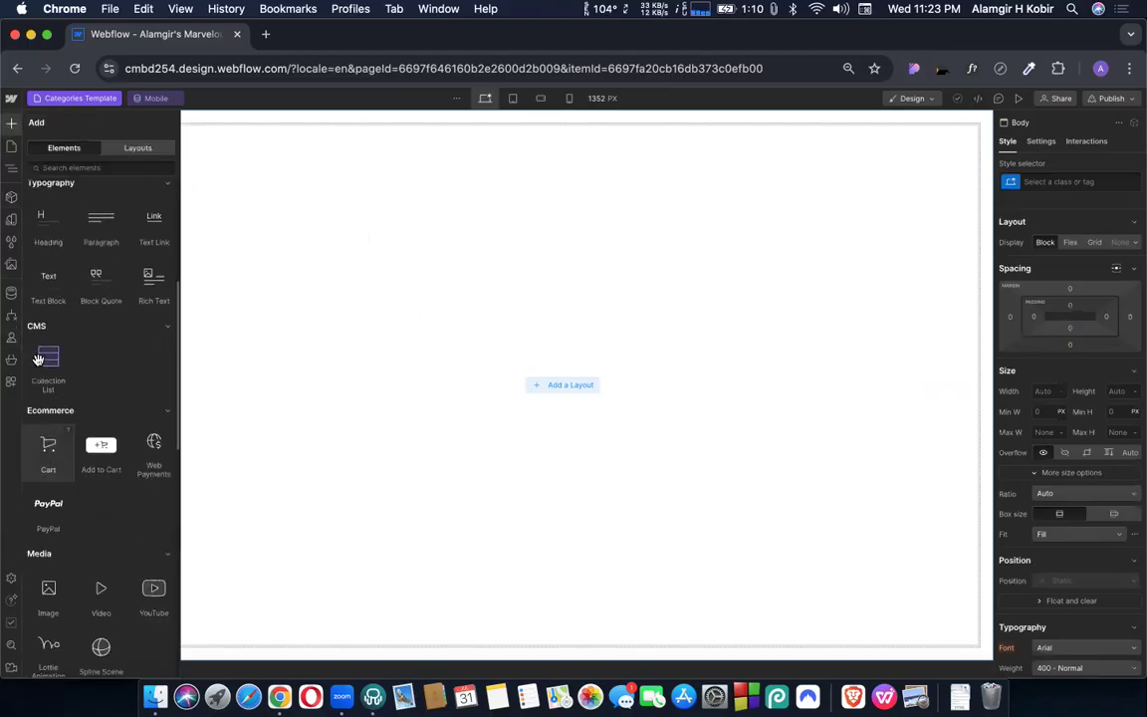
{"action": "left_click_drag", "start_coordinate": [576, 369], "coordinate": [573, 373]}
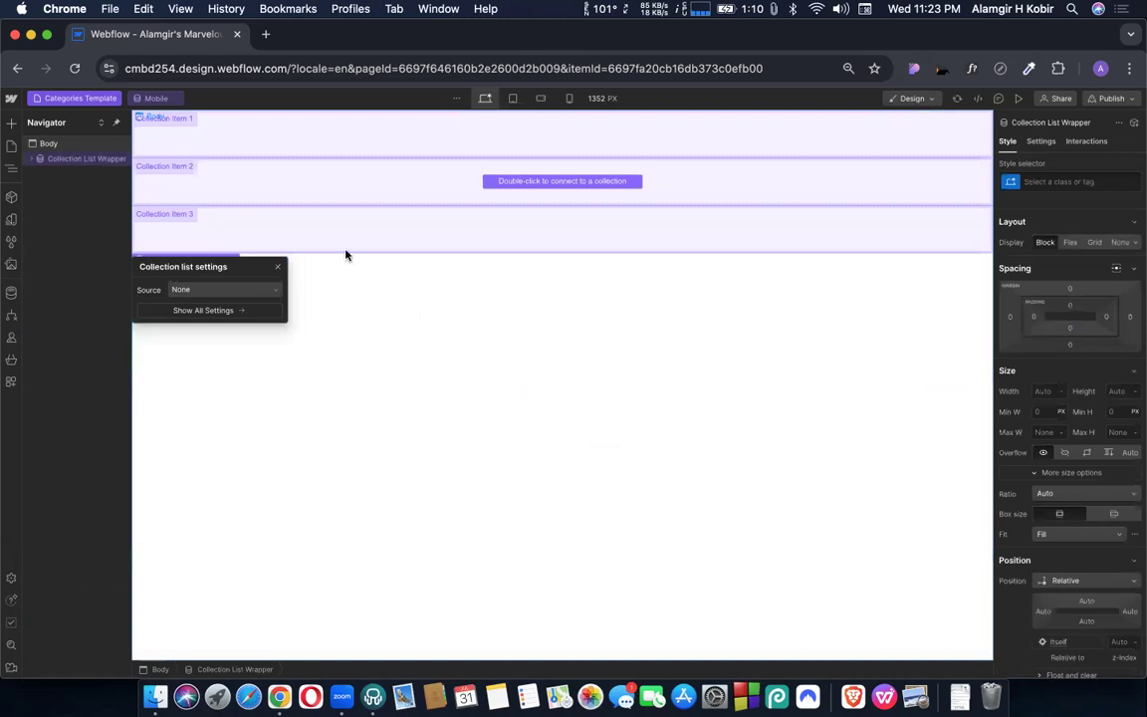
{"action": "left_click", "coordinate": [239, 290]}
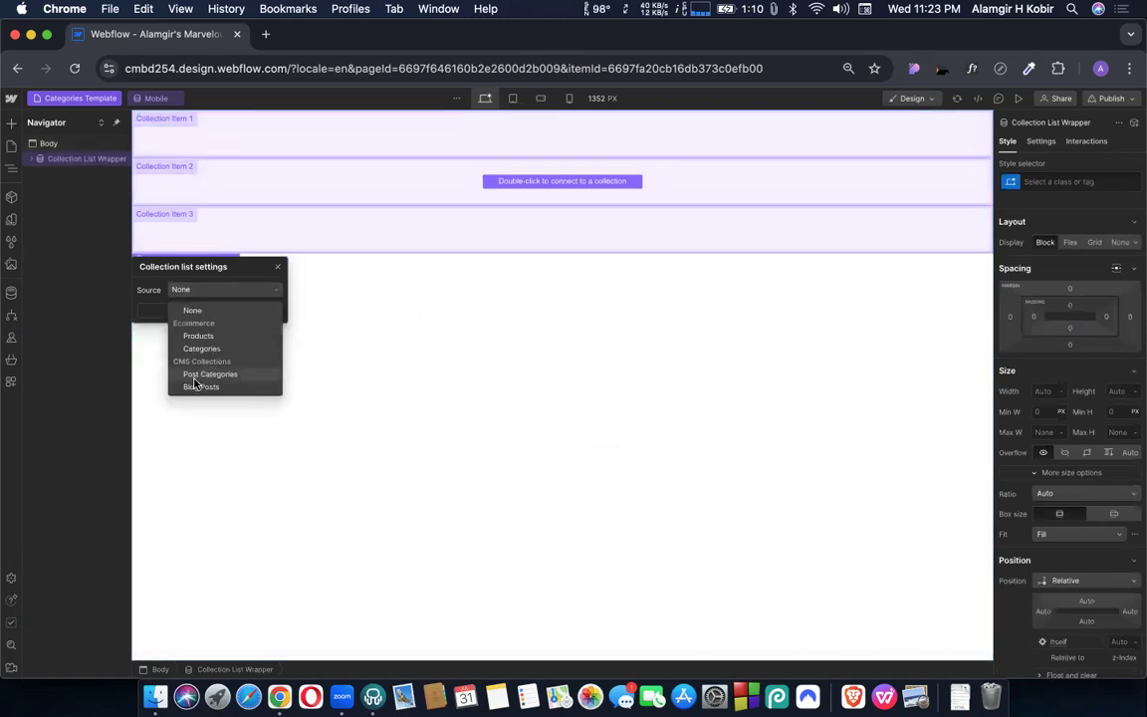
{"action": "left_click", "coordinate": [192, 339]}
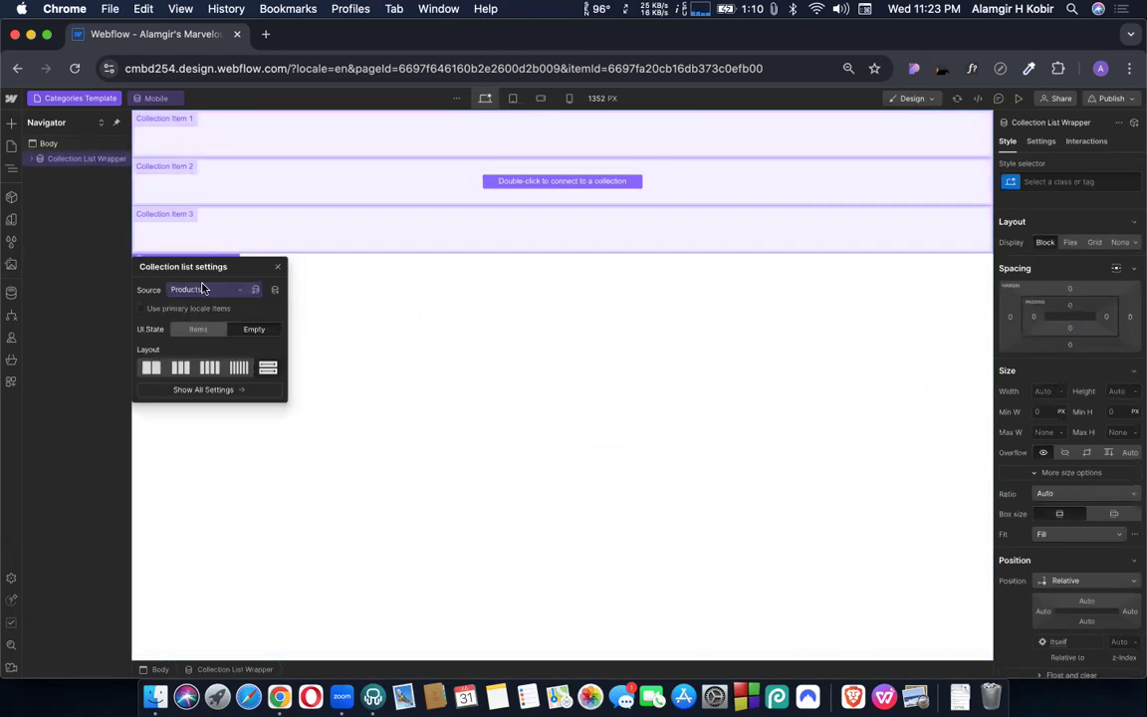
{"action": "left_click", "coordinate": [205, 296]}
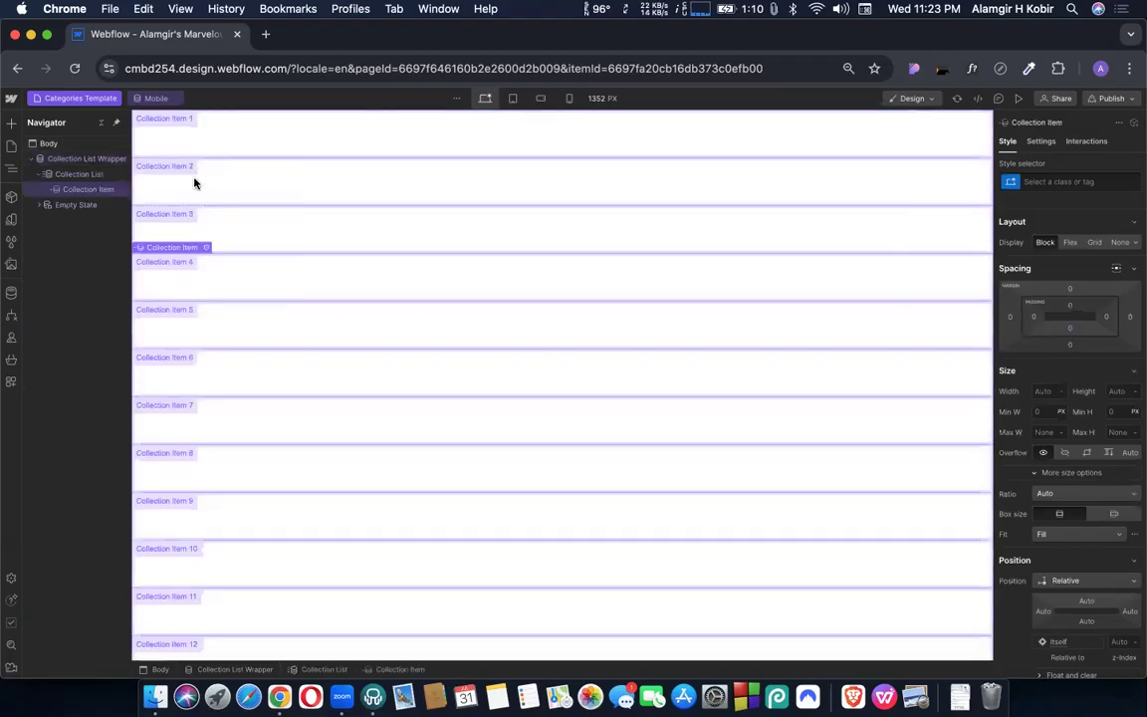
Step: Set the product collection list's layout to three columns
{"action": "left_click", "coordinate": [50, 159]}
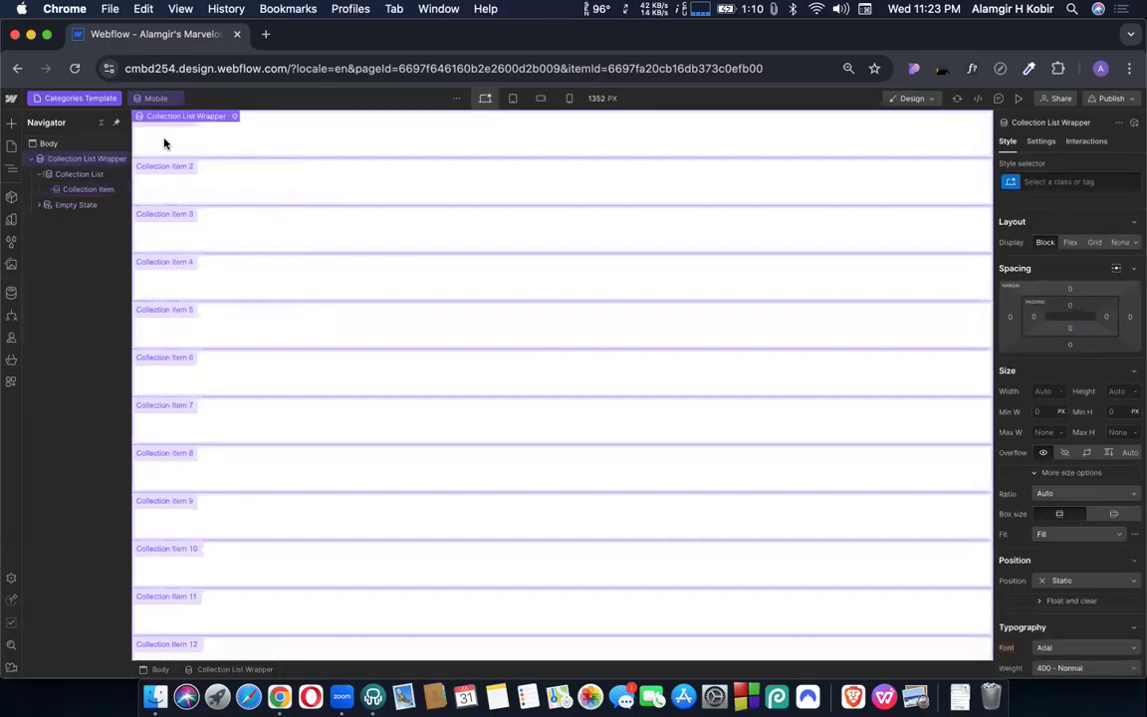
{"action": "left_click", "coordinate": [234, 116]}
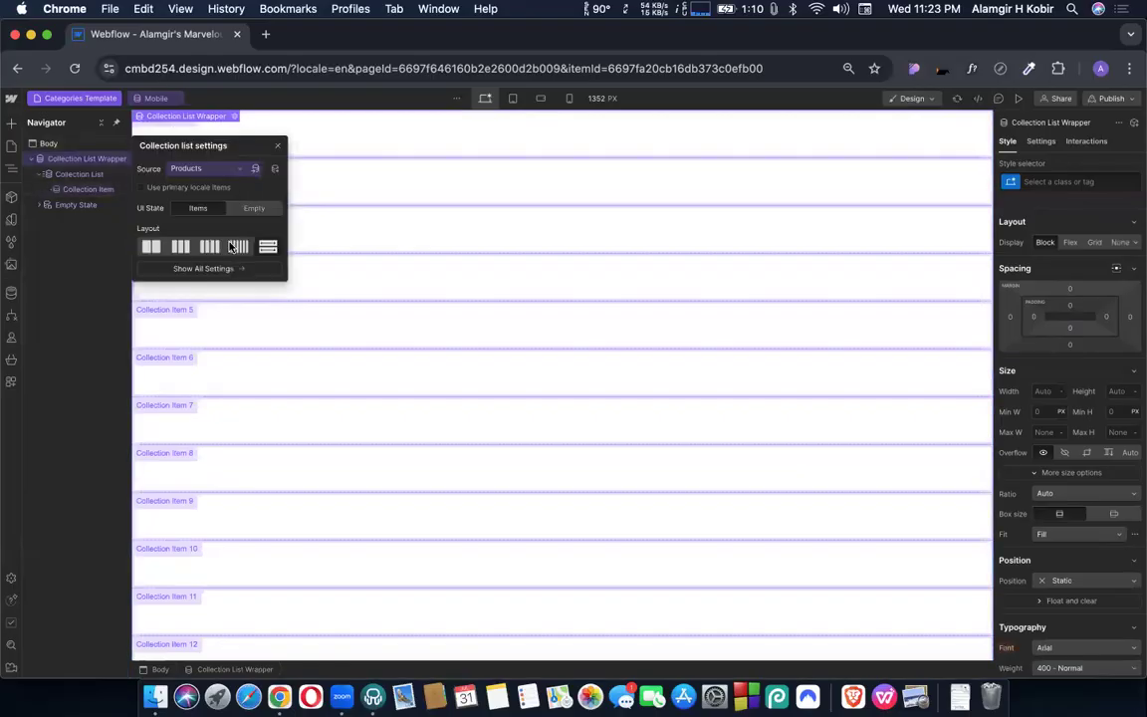
{"action": "left_click", "coordinate": [151, 247]}
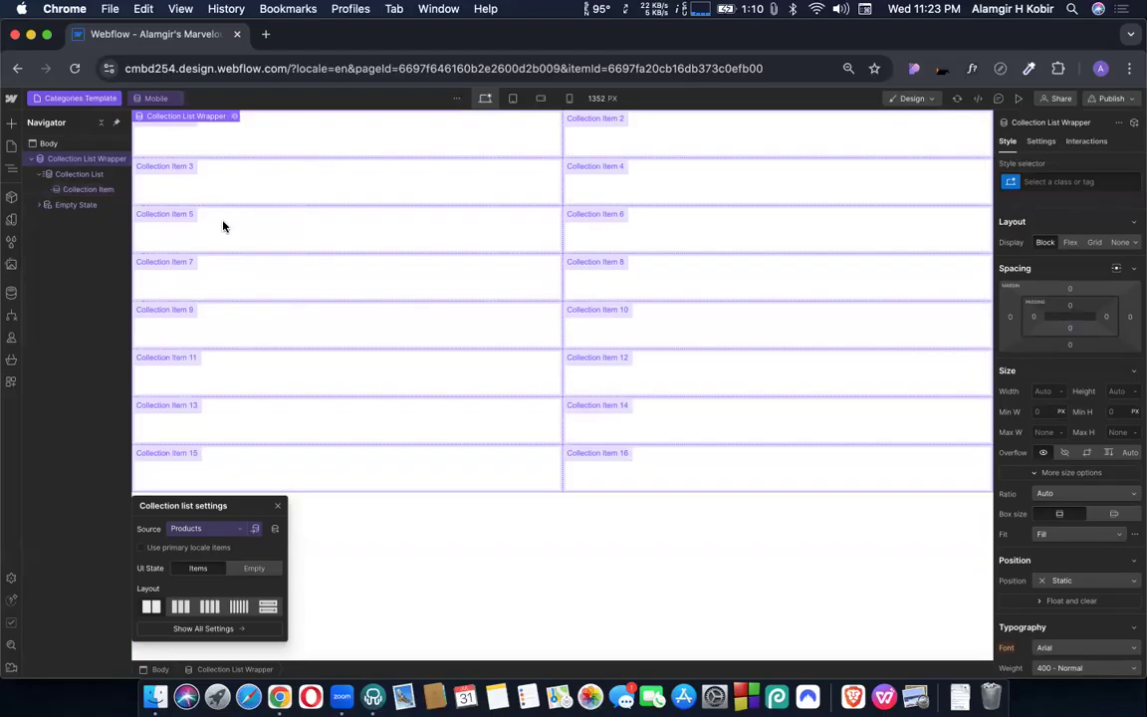
{"action": "left_click", "coordinate": [280, 411]}
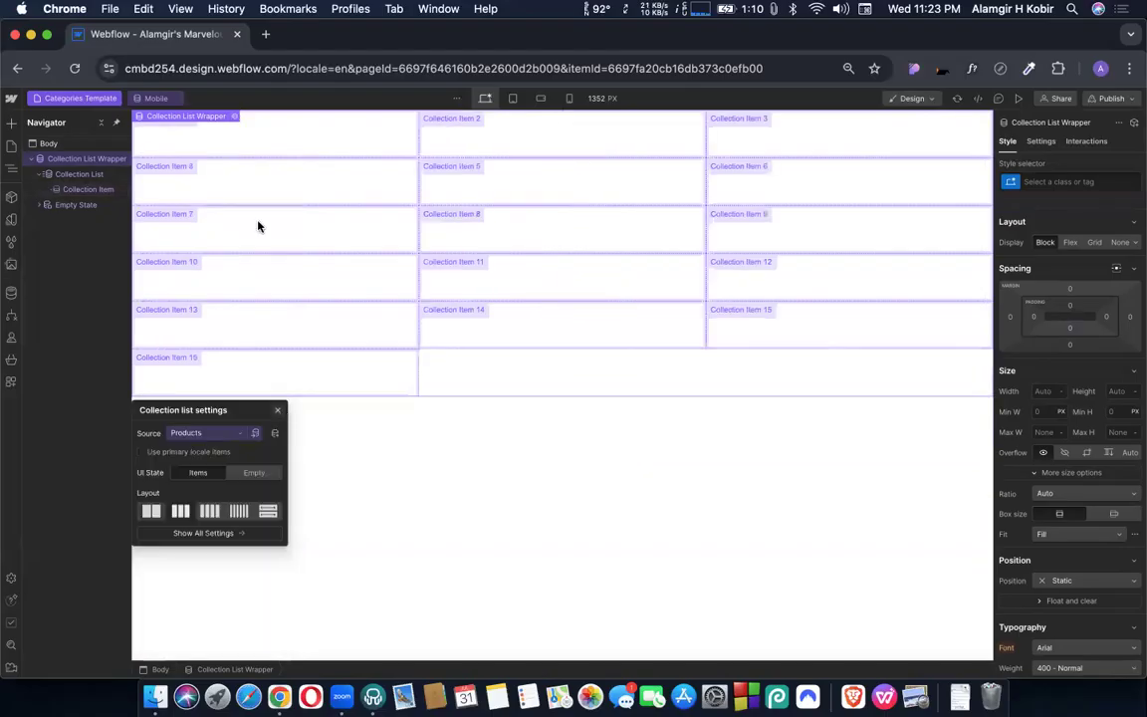
{"action": "left_click", "coordinate": [250, 114]}
Step: Add a Div Block inside the collection item and nest a second Div Block within it
{"action": "left_click", "coordinate": [9, 122]}
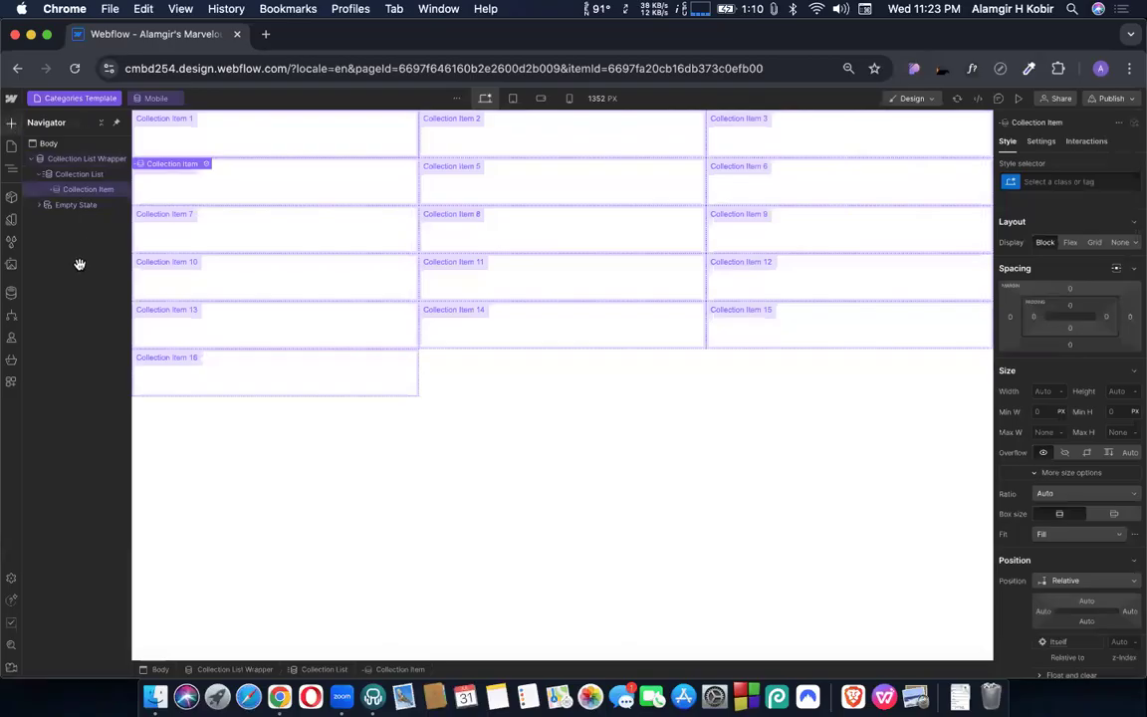
{"action": "left_click_drag", "start_coordinate": [290, 147], "coordinate": [259, 127]}
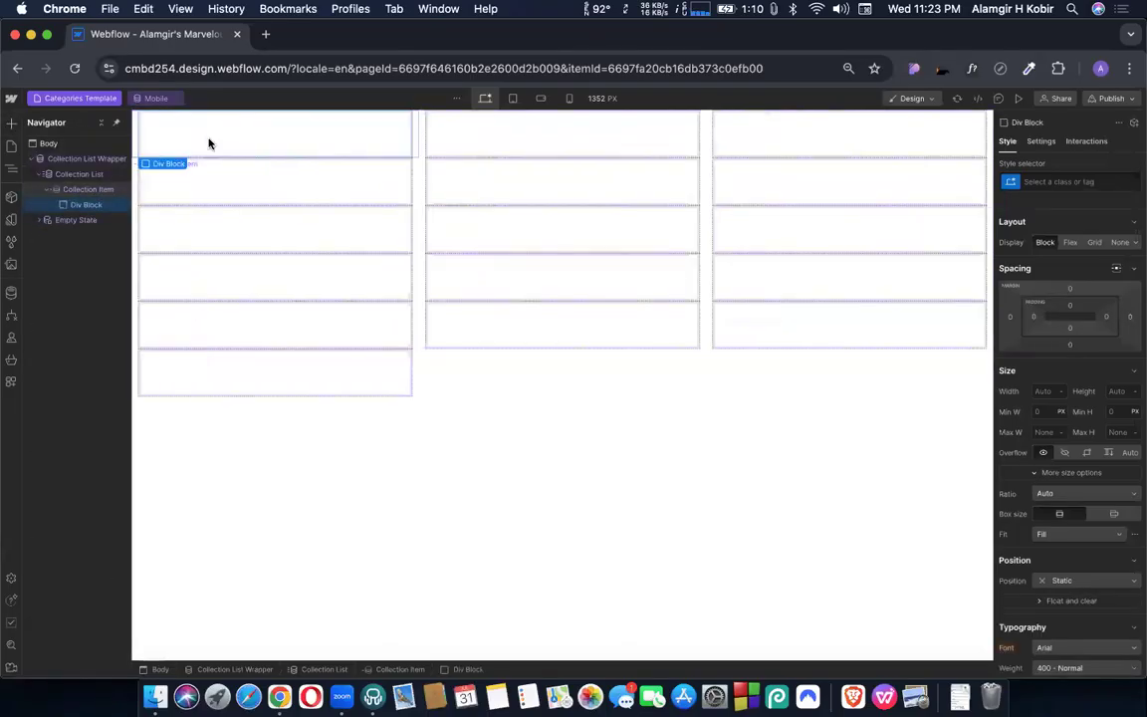
{"action": "left_click", "coordinate": [11, 121]}
{"action": "left_click_drag", "start_coordinate": [47, 372], "coordinate": [264, 152]}
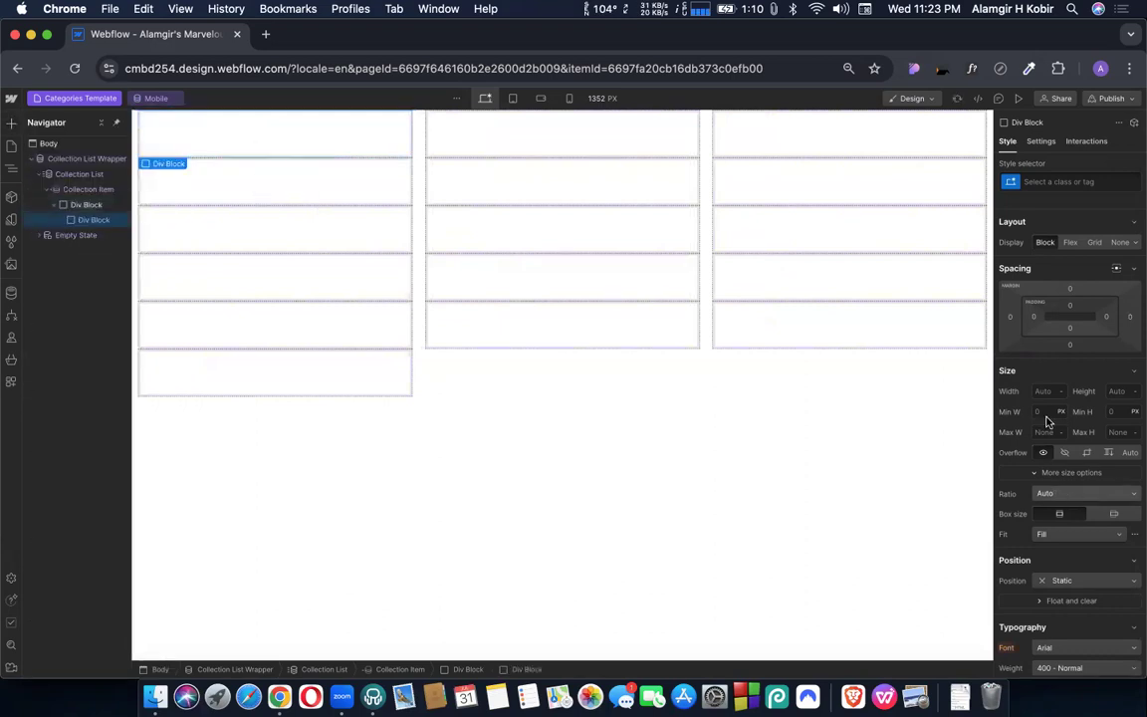
Step: Set the nested div block's width to 100 and its height to 250
{"action": "left_click", "coordinate": [1034, 388]}
{"action": "type", "text": "100%"}
{"action": "left_click", "coordinate": [1107, 391]}
{"action": "type", "text": "100"}
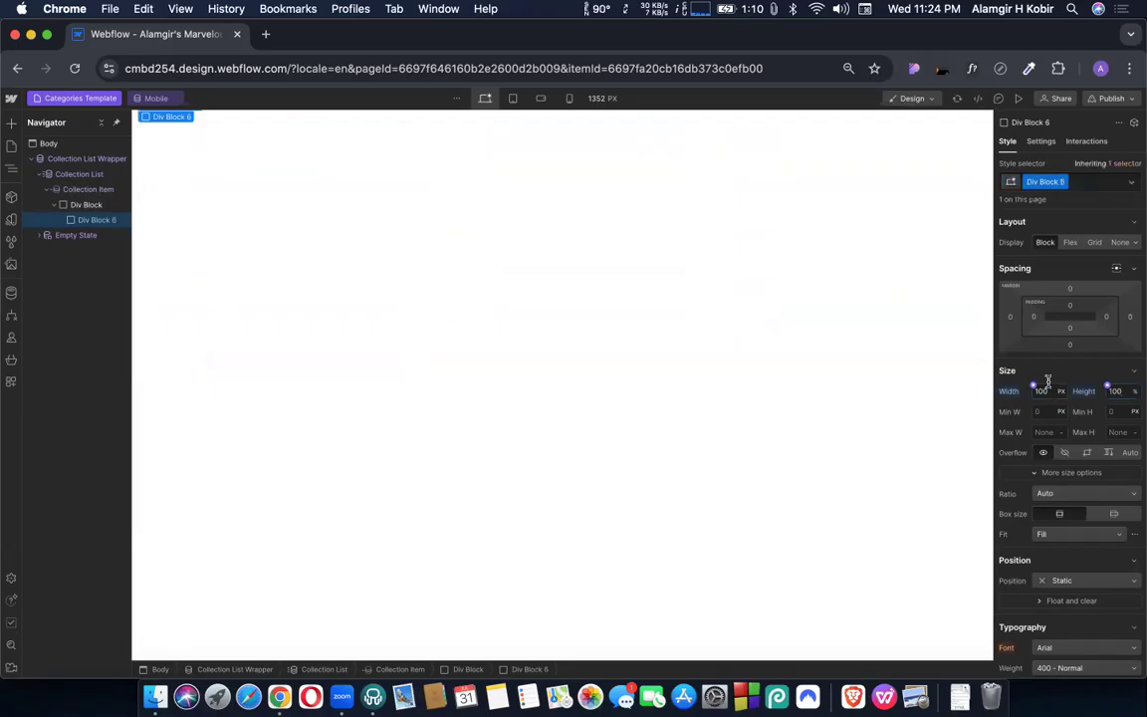
{"action": "double_click", "coordinate": [1117, 390]}
{"action": "type", "text": "250"}
Step: Bind the nested div block's background image to the Main Image field from Products
{"action": "left_click", "coordinate": [1040, 142]}
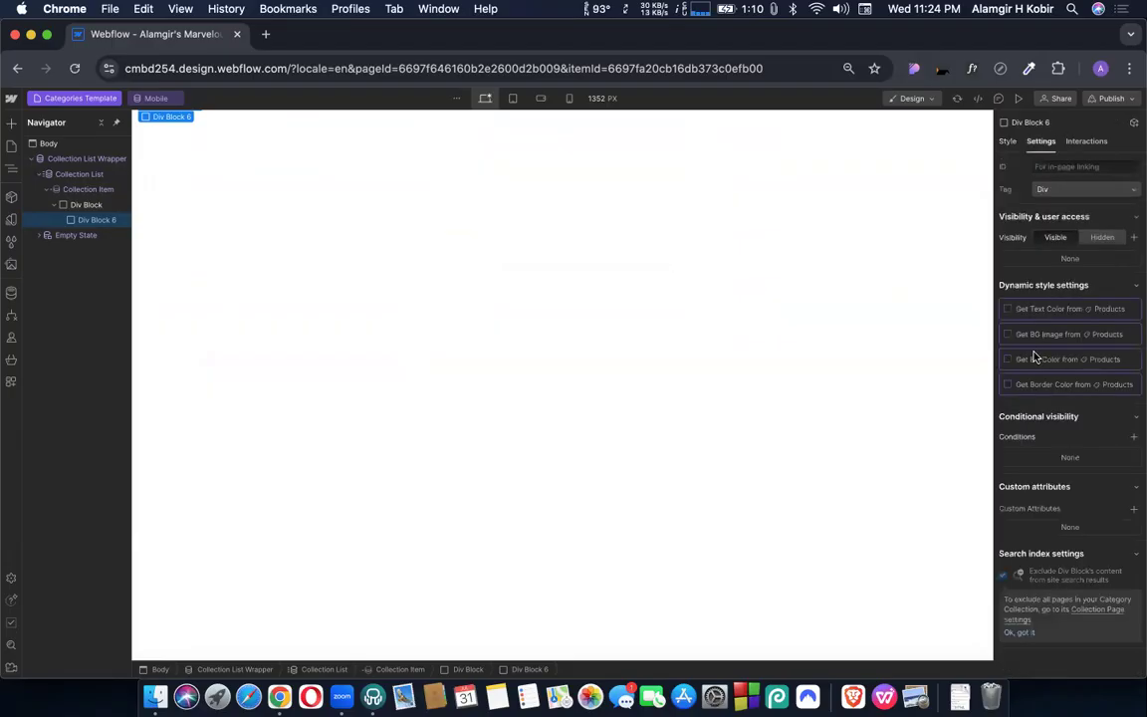
{"action": "left_click", "coordinate": [1008, 335]}
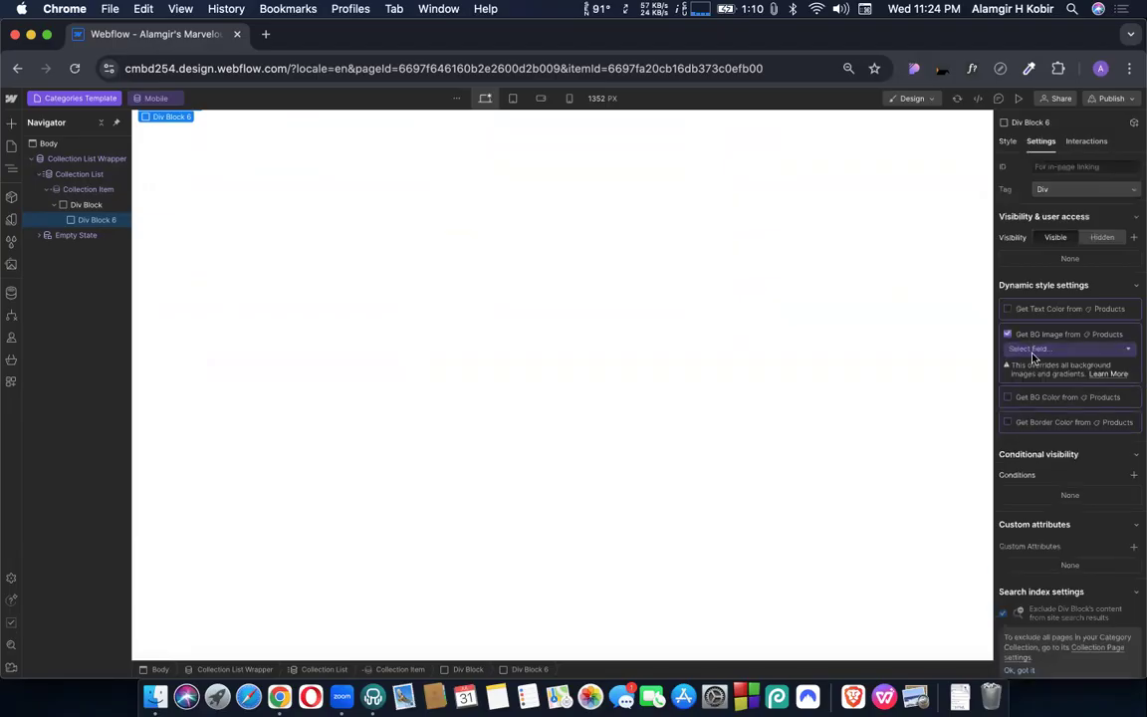
{"action": "left_click", "coordinate": [1015, 349]}
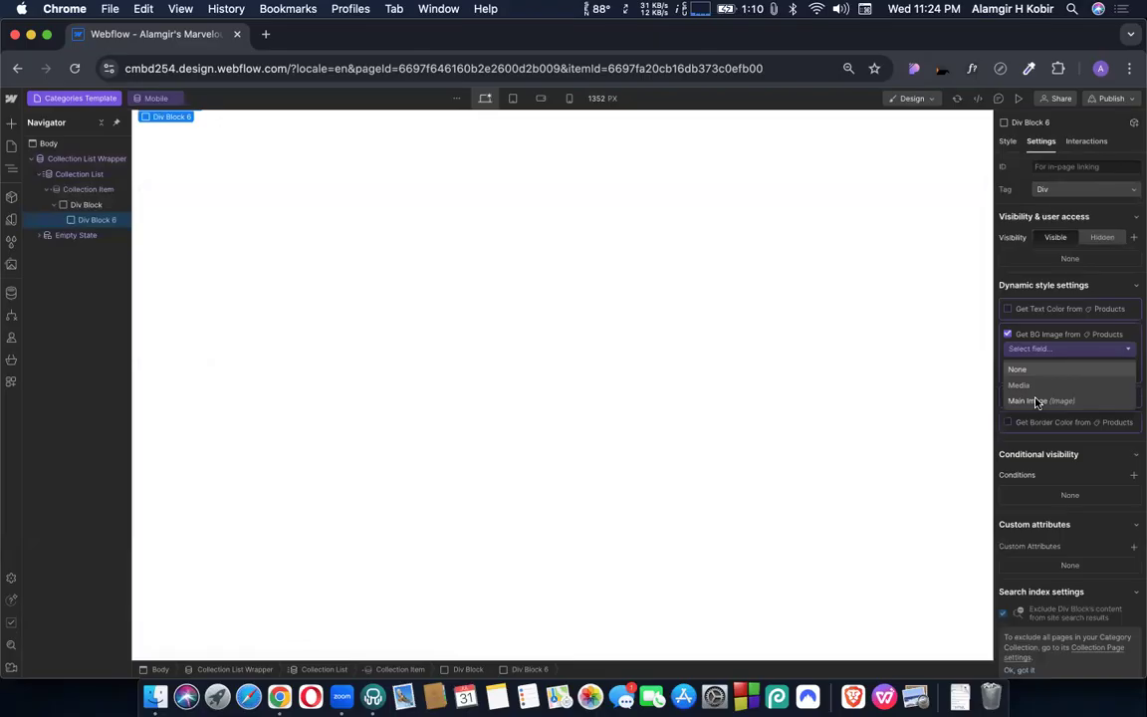
{"action": "left_click", "coordinate": [1008, 400]}
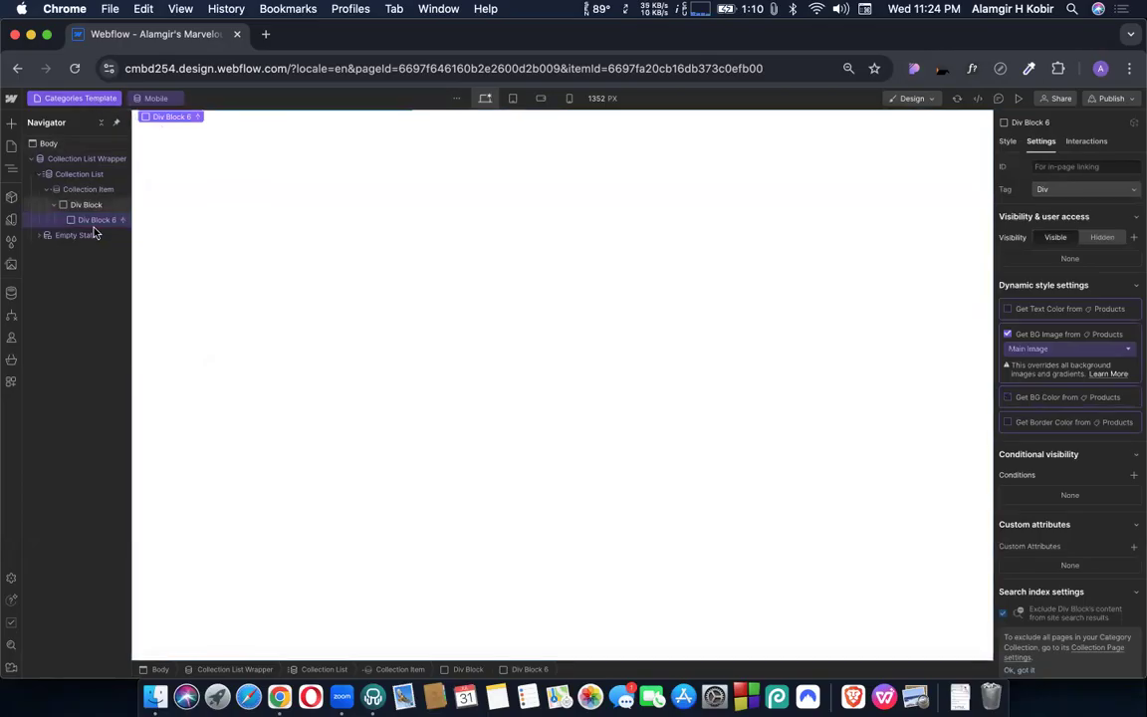
Step: Examine the ecommerce products and the Apple iPhone 15 item's details, including its category assignment
{"action": "left_click", "coordinate": [72, 159]}
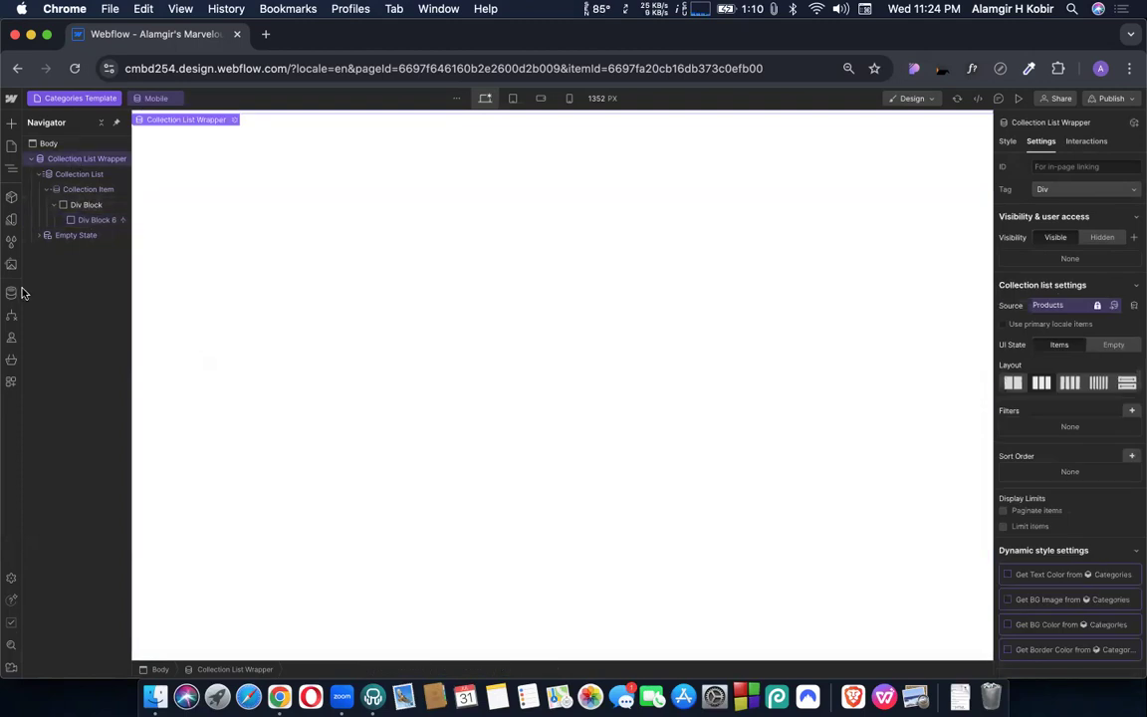
{"action": "left_click", "coordinate": [10, 359]}
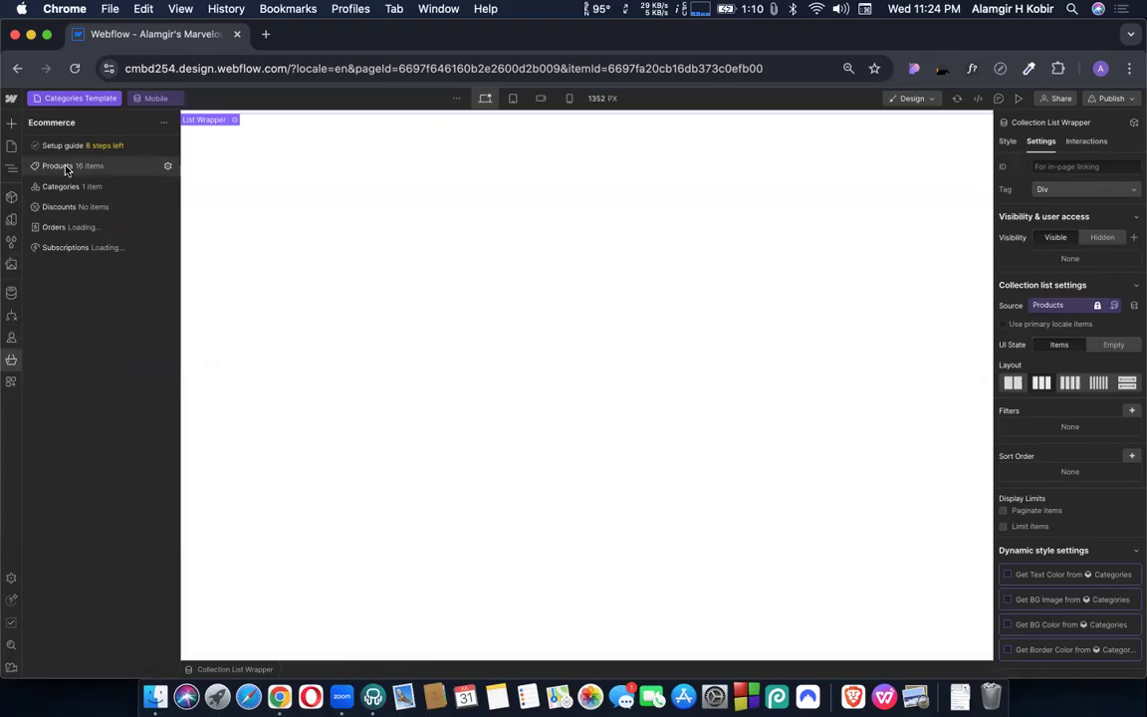
{"action": "left_click", "coordinate": [65, 166]}
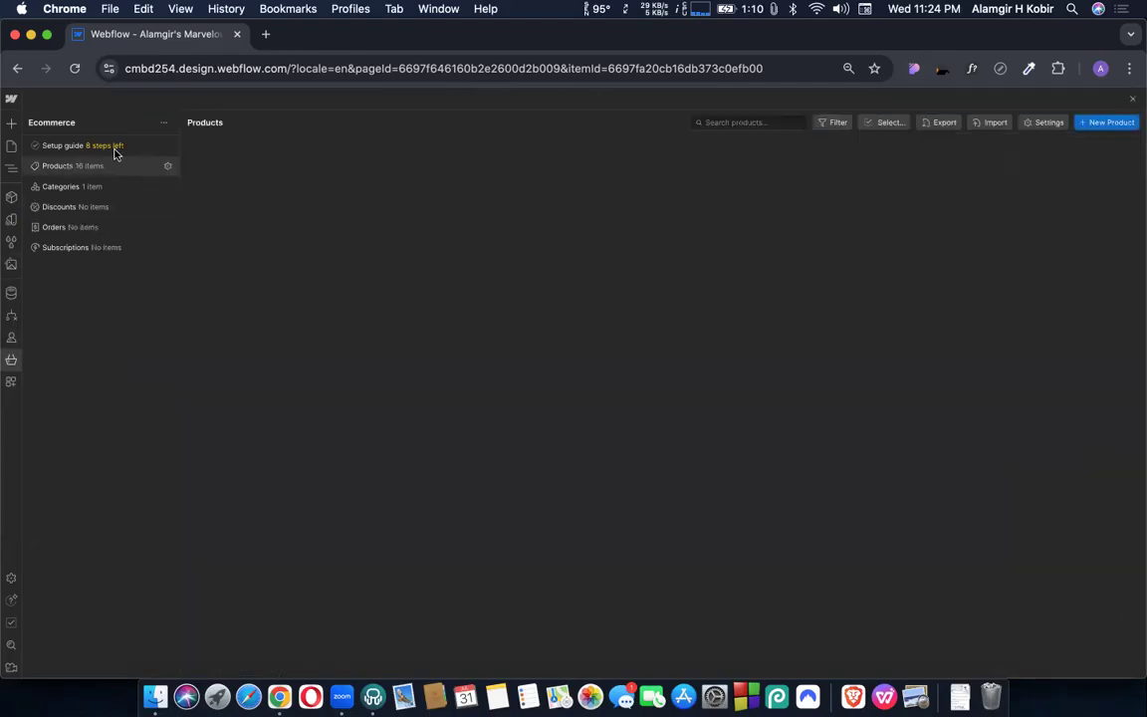
{"action": "left_click", "coordinate": [70, 191]}
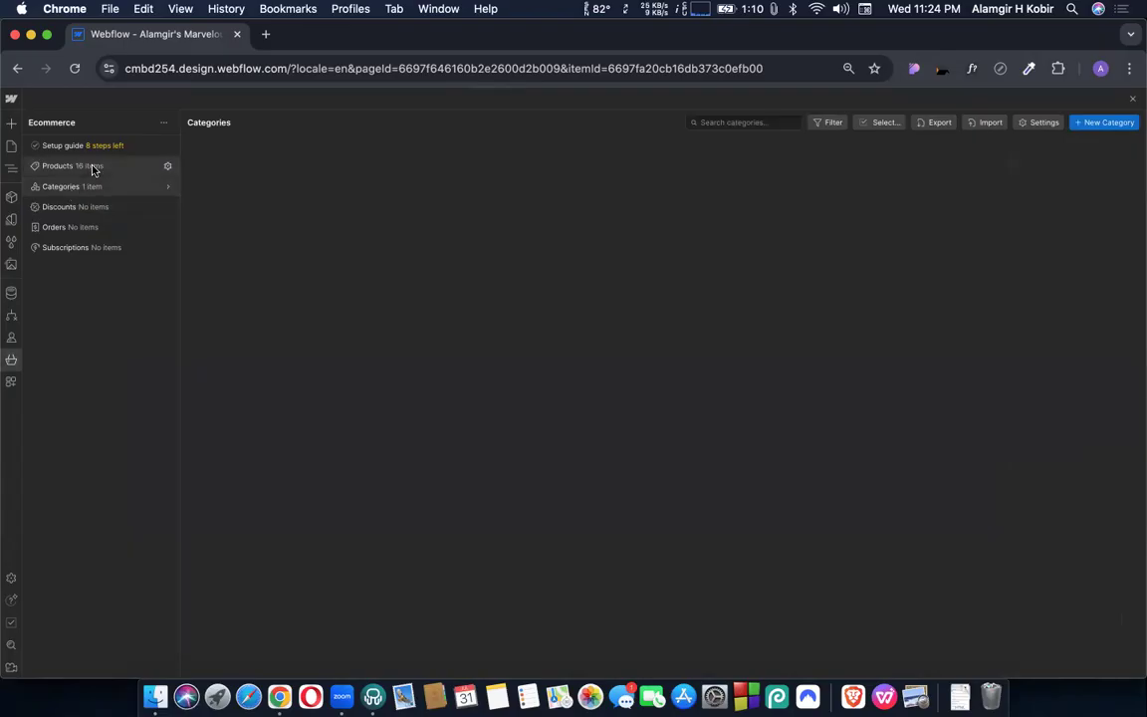
{"action": "left_click", "coordinate": [93, 168]}
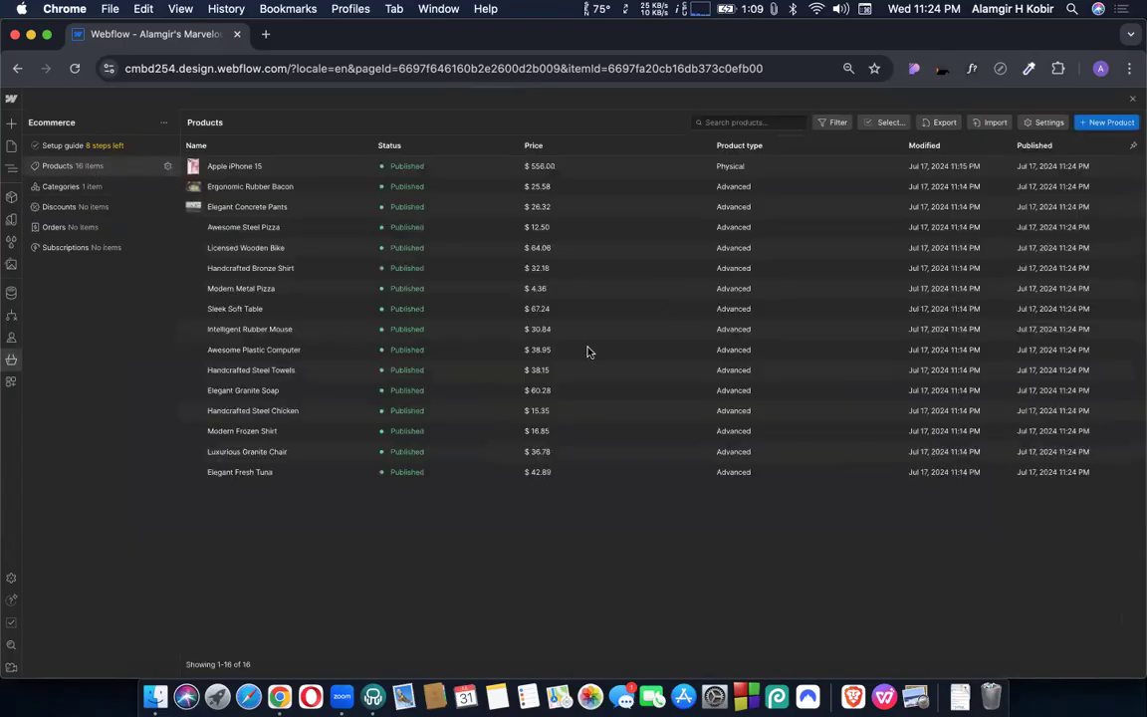
{"action": "left_click", "coordinate": [272, 169]}
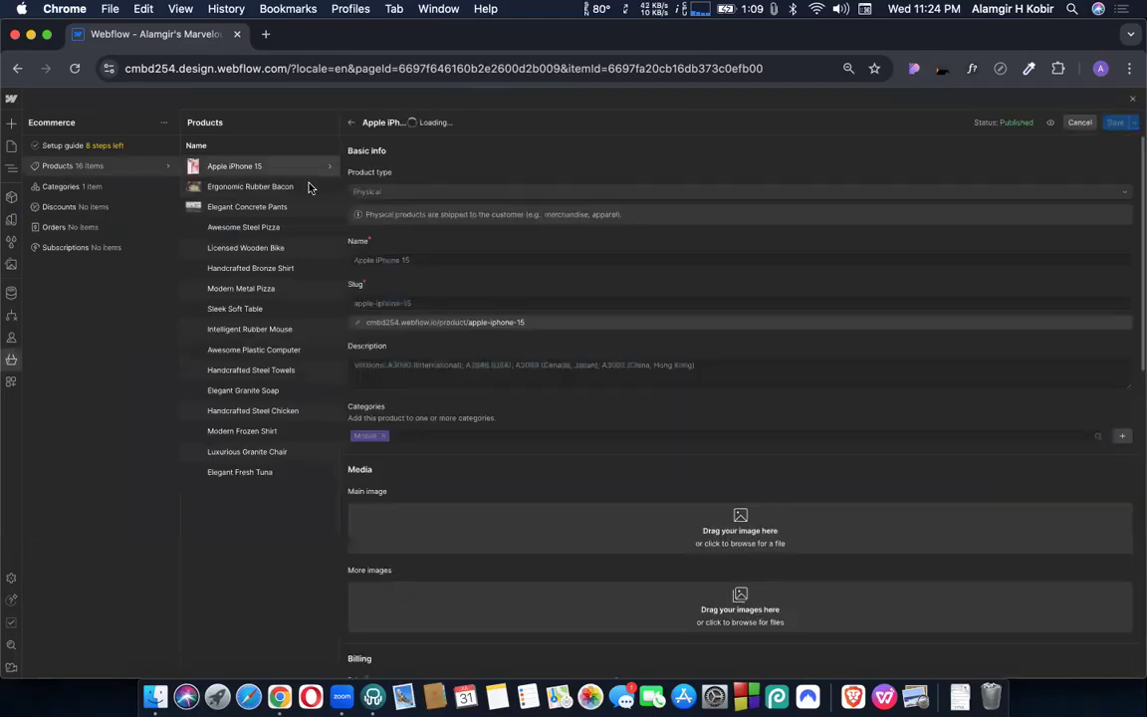
{"action": "scroll", "coordinate": [391, 420], "scroll_direction": "down", "scroll_amount": 1}
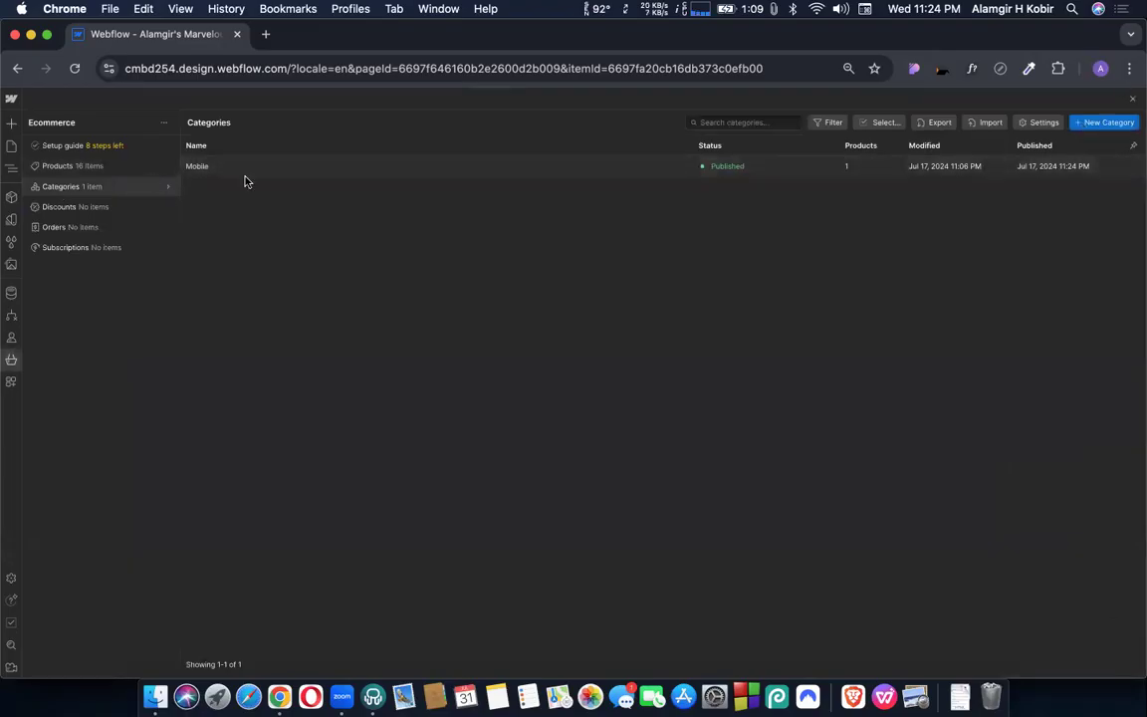
Step: Open the Mobile category and add Awesome Plastic Computer and Apple iPhone 15 to its products
{"action": "left_click", "coordinate": [273, 170]}
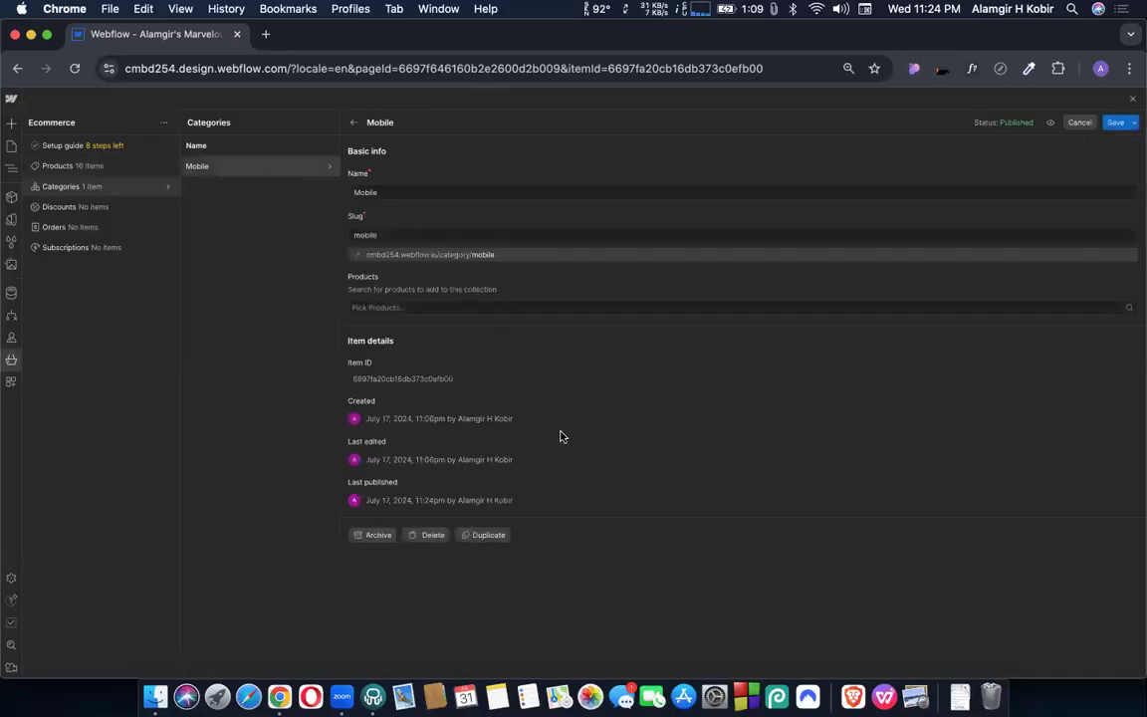
{"action": "left_click", "coordinate": [388, 305]}
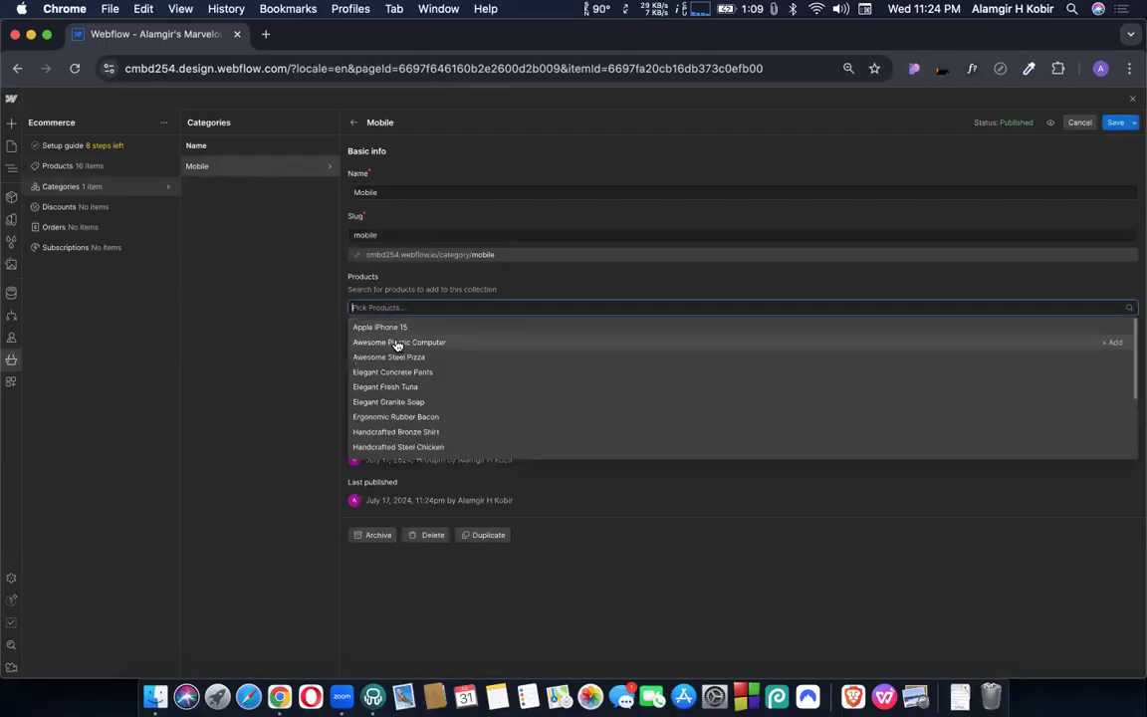
{"action": "left_click", "coordinate": [383, 341]}
{"action": "left_click", "coordinate": [380, 328]}
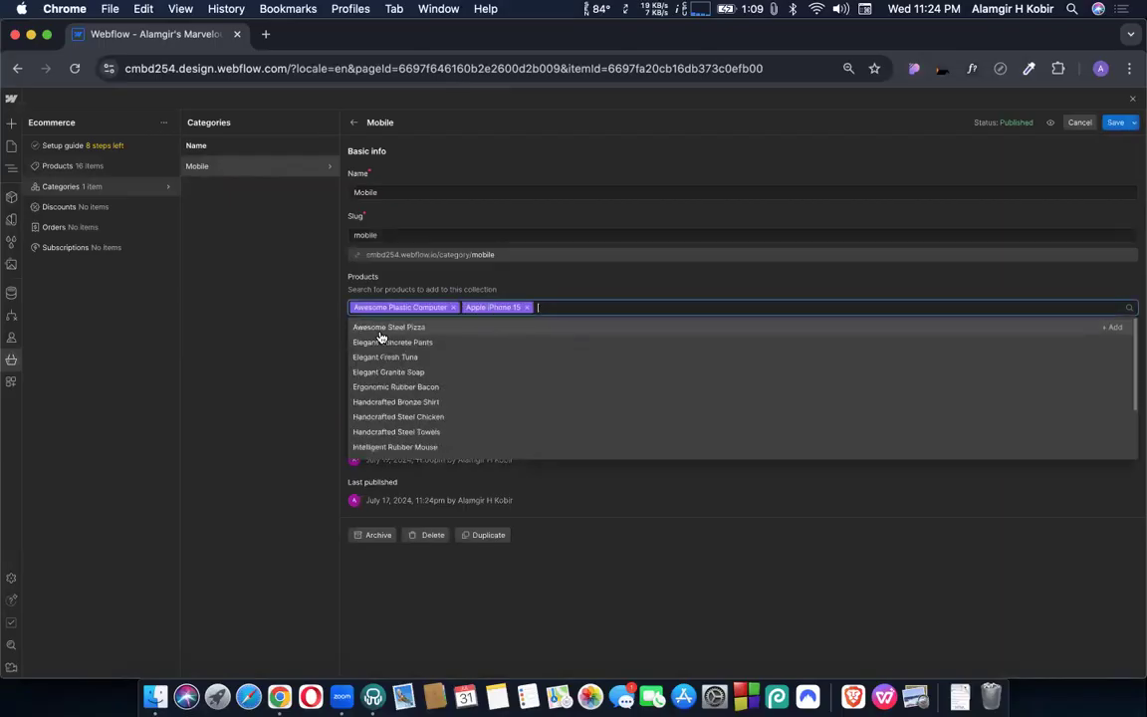
Step: Add Awesome Steel Pizza, Elegant Concrete Pants, Elegant Fresh Tuna, Elegant Granite Soap and Ergonomic Rubber Bacon to the Mobile category and save it
{"action": "left_click", "coordinate": [380, 330]}
{"action": "left_click", "coordinate": [380, 329]}
{"action": "left_click", "coordinate": [380, 330]}
{"action": "left_click", "coordinate": [380, 330]}
{"action": "left_click", "coordinate": [379, 330]}
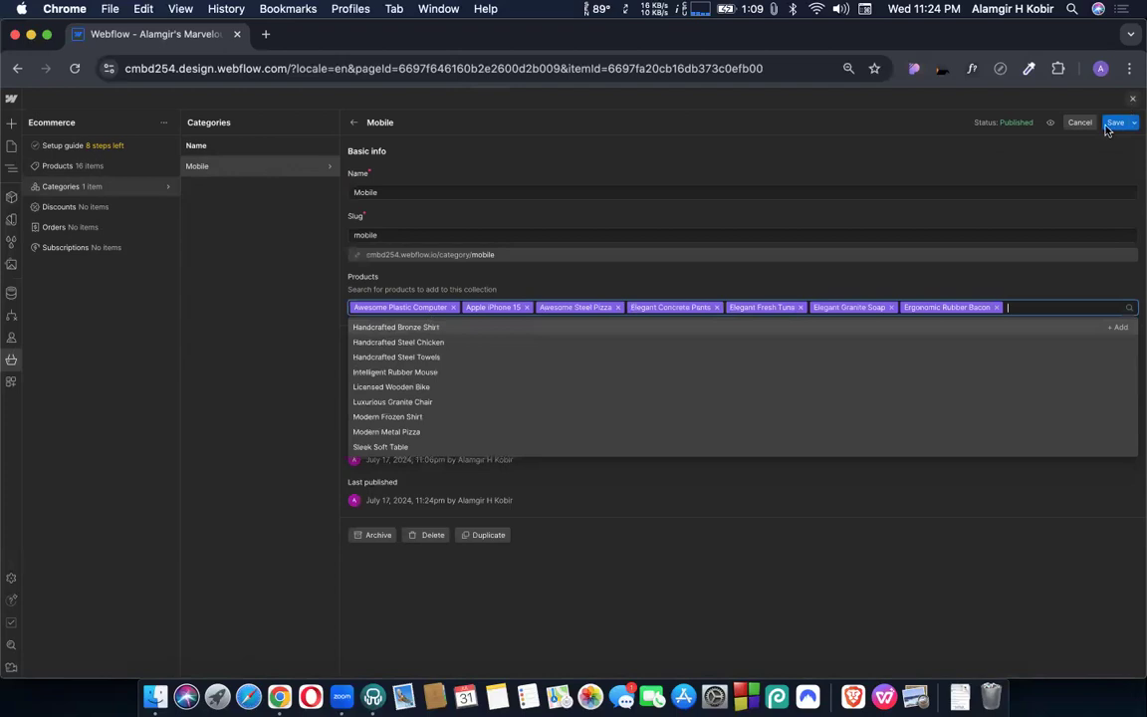
{"action": "left_click", "coordinate": [1117, 121]}
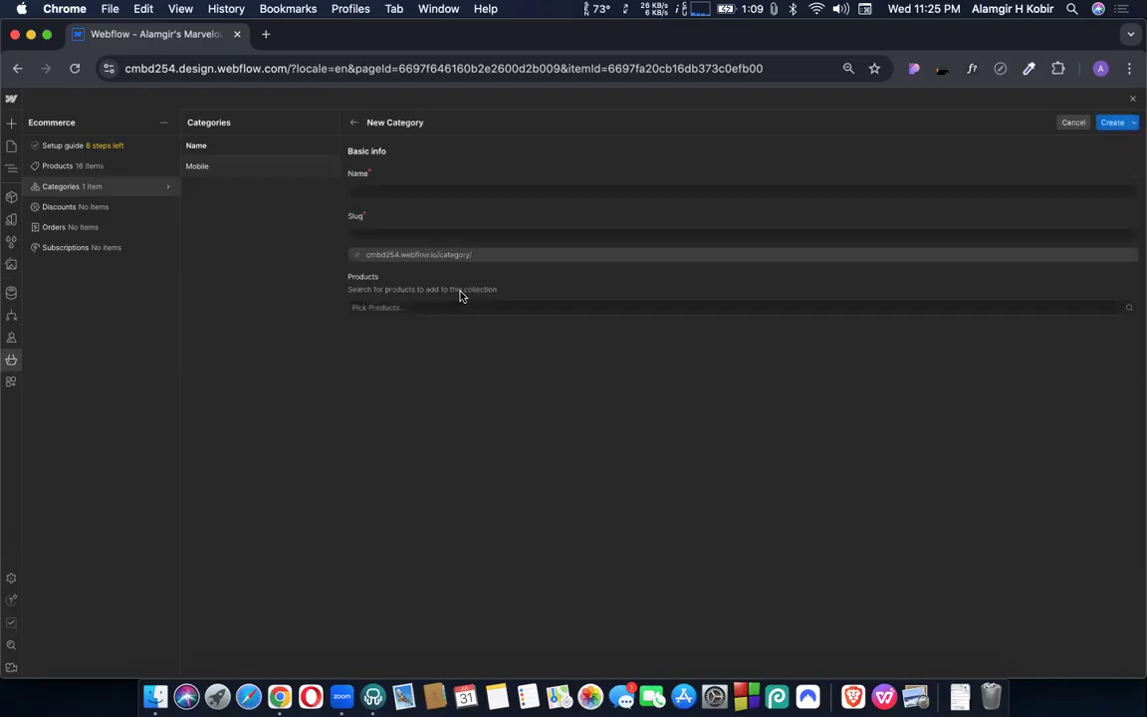
Step: Name the new category Lapt and save it while closing the item
{"action": "left_click", "coordinate": [416, 192]}
{"action": "type", "text": "Lapt"}
{"action": "key", "text": "Escape"}
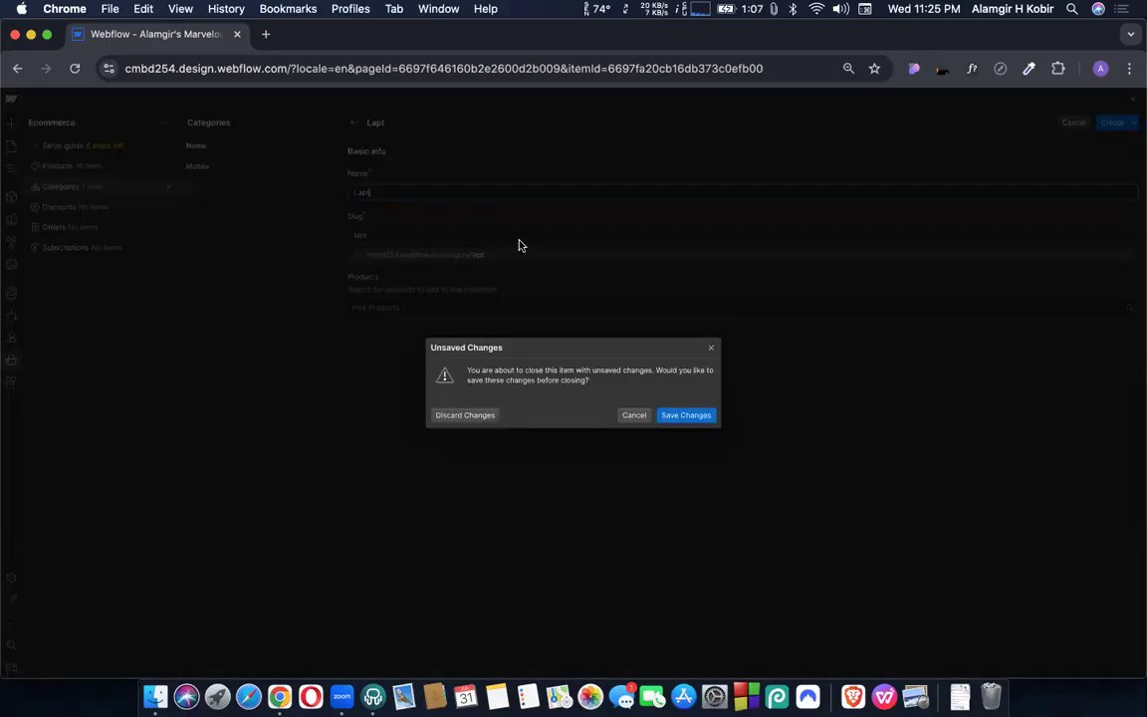
{"action": "left_click", "coordinate": [683, 417]}
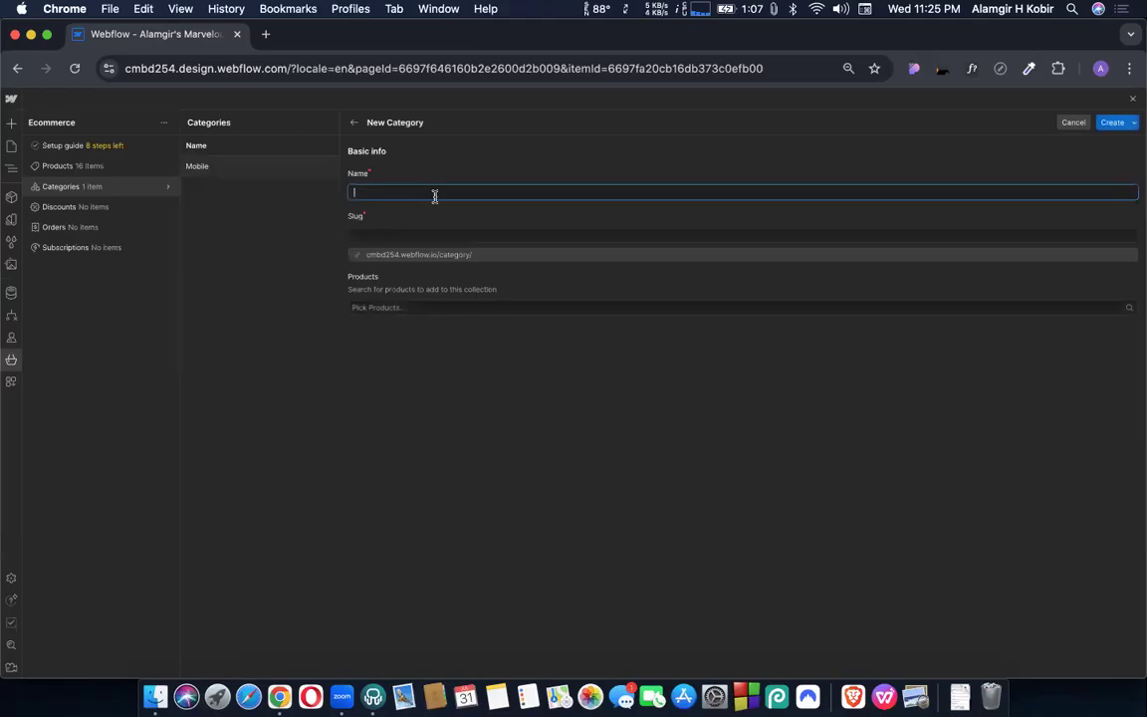
Step: Name another new category Laptop and add Sleek Soft Table, Modern Metal Pizza and Modern Frozen Shirt to its products
{"action": "type", "text": "Laptop"}
{"action": "left_click", "coordinate": [610, 307]}
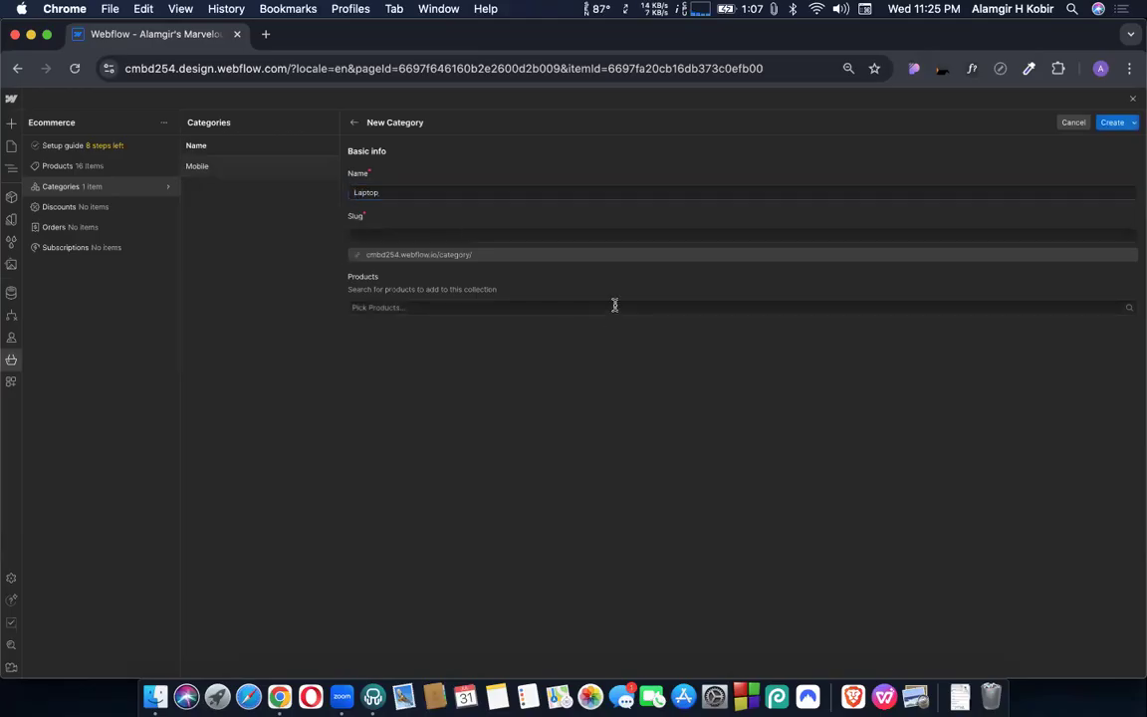
{"action": "scroll", "coordinate": [418, 453], "scroll_direction": "down", "scroll_amount": 3}
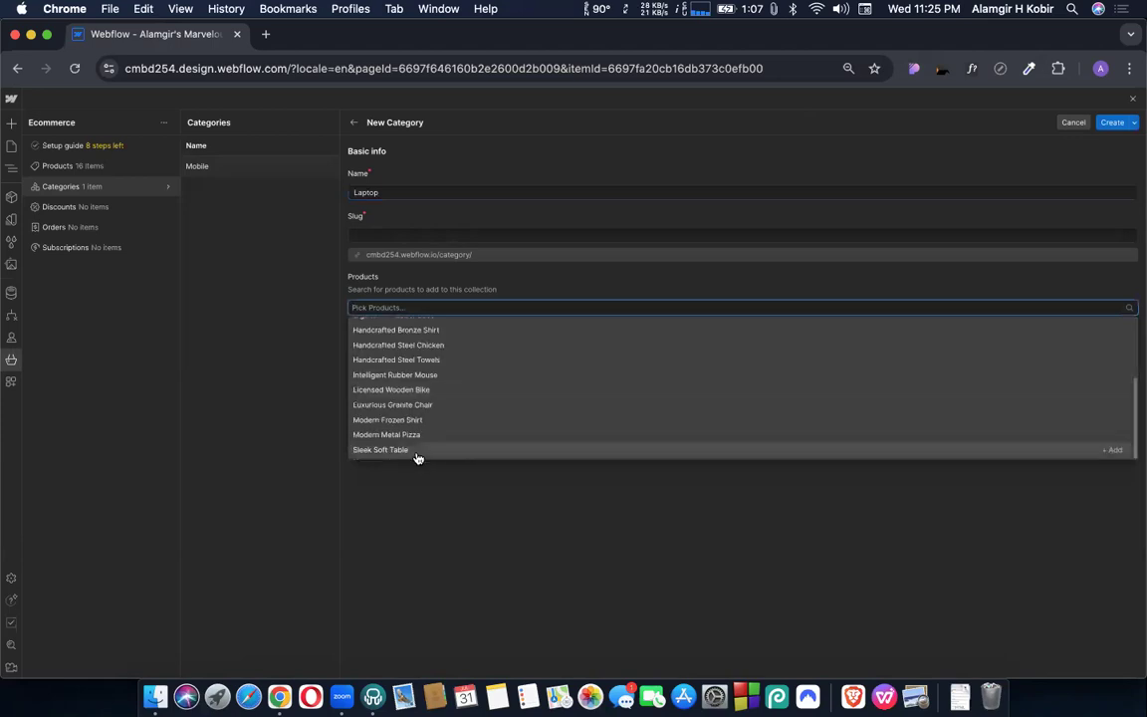
{"action": "left_click", "coordinate": [419, 453]}
{"action": "scroll", "coordinate": [410, 448], "scroll_direction": "down", "scroll_amount": 4}
{"action": "left_click", "coordinate": [410, 450]}
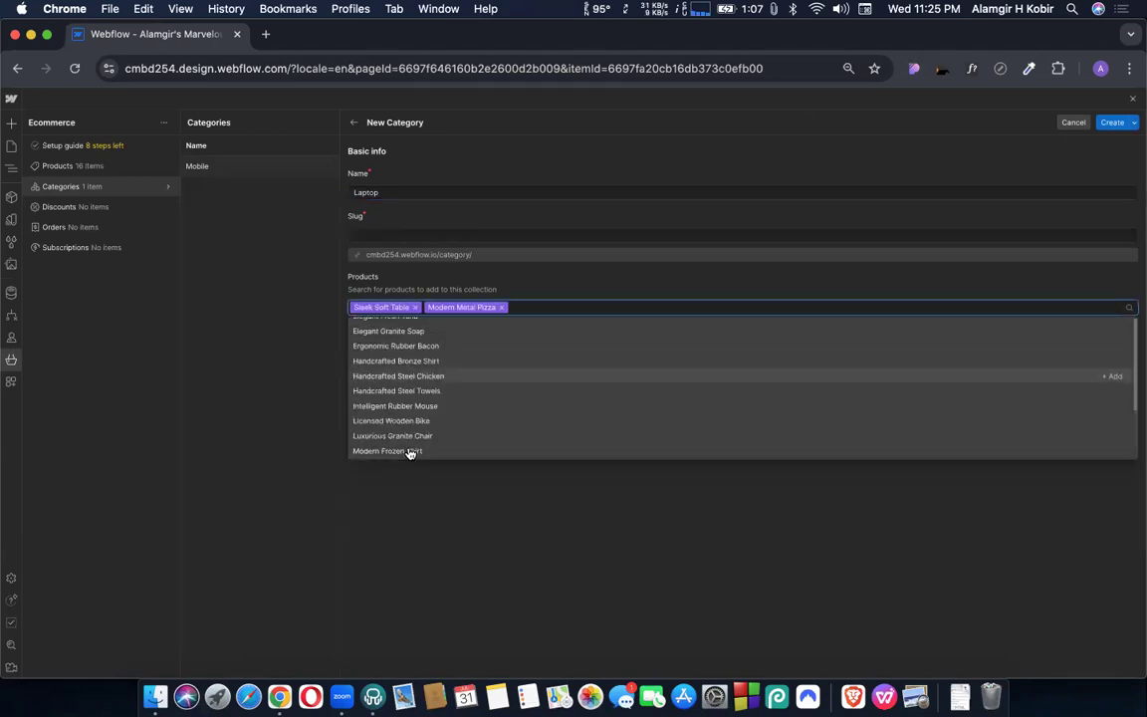
{"action": "left_click", "coordinate": [410, 451]}
Step: Add Luxurious Granite Chair, Licensed Wooden Bike and Intelligent Rubber Mouse to Laptop, try to create the category, and close the category editor
{"action": "scroll", "coordinate": [394, 453], "scroll_direction": "down", "scroll_amount": 4}
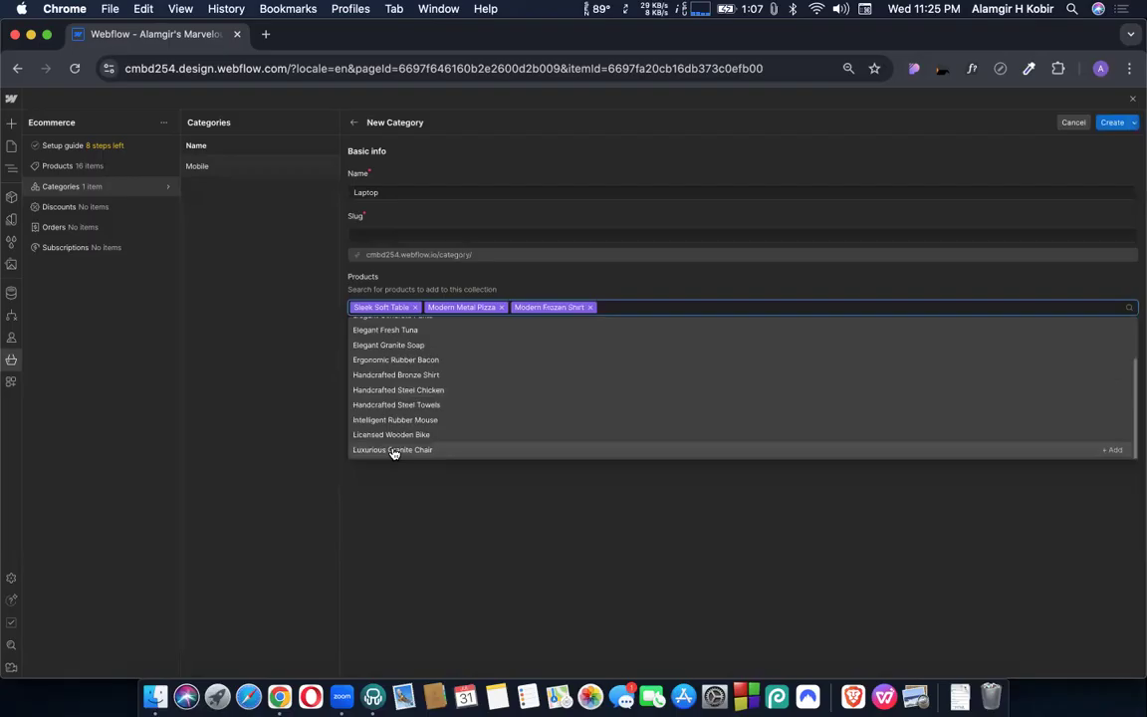
{"action": "left_click", "coordinate": [395, 451]}
{"action": "left_click", "coordinate": [385, 450]}
{"action": "scroll", "coordinate": [383, 451], "scroll_direction": "down", "scroll_amount": 2}
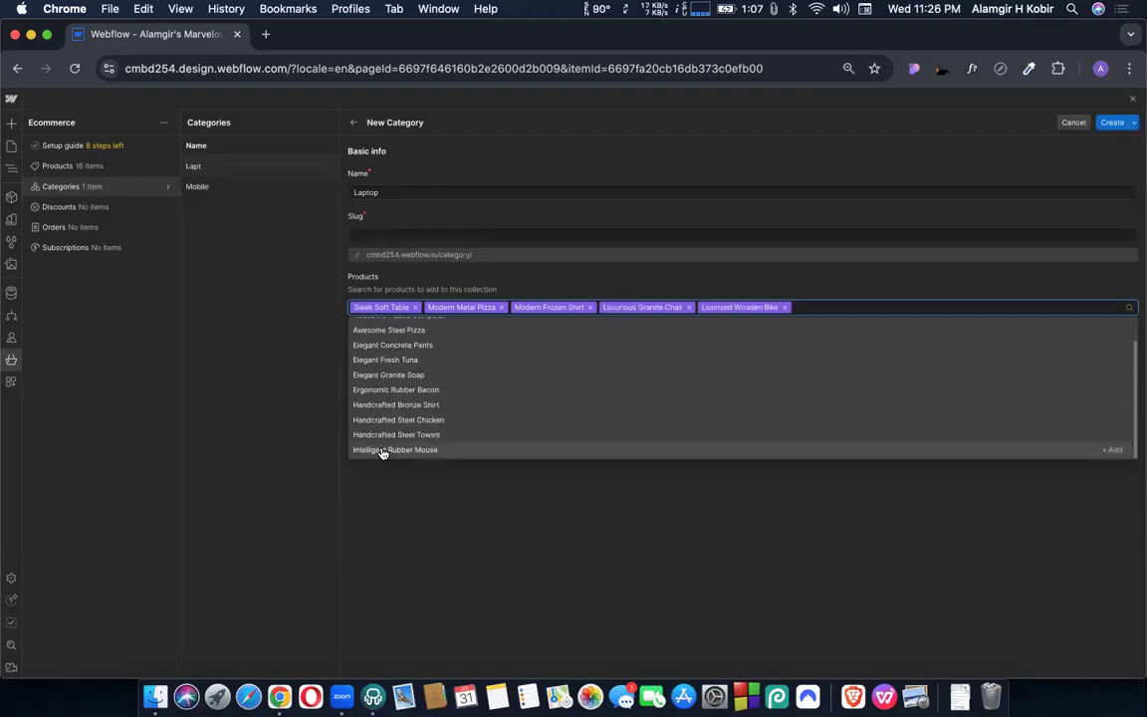
{"action": "left_click", "coordinate": [382, 450]}
{"action": "left_click", "coordinate": [1109, 123]}
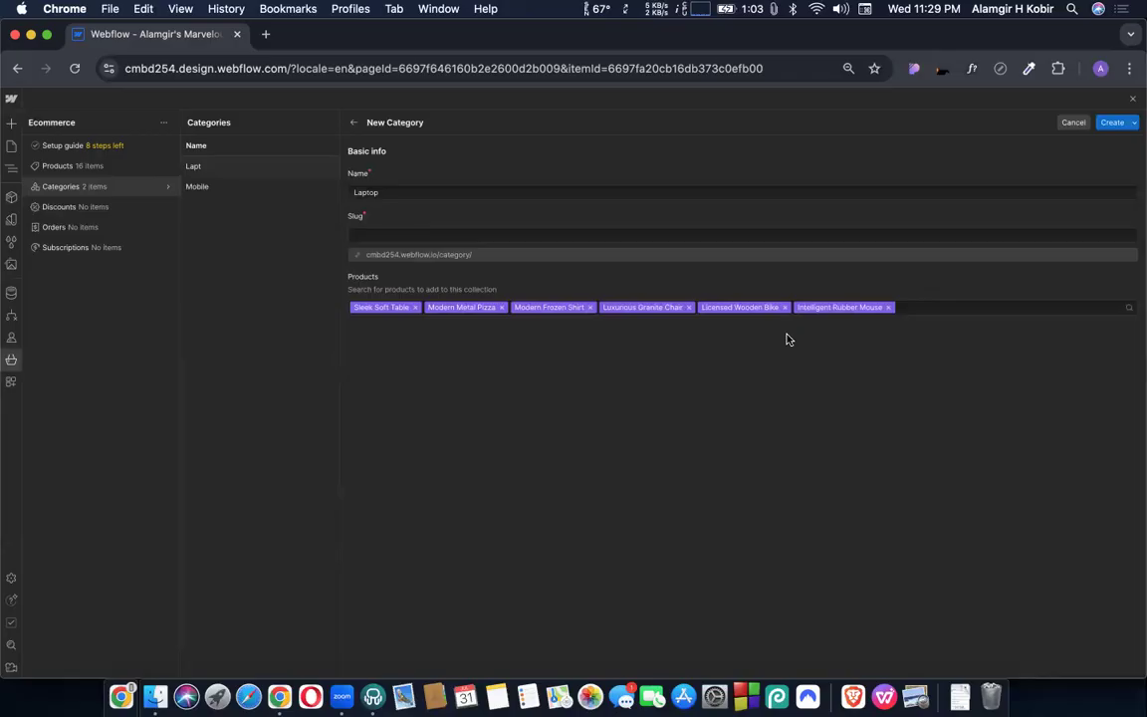
{"action": "left_click", "coordinate": [1131, 102]}
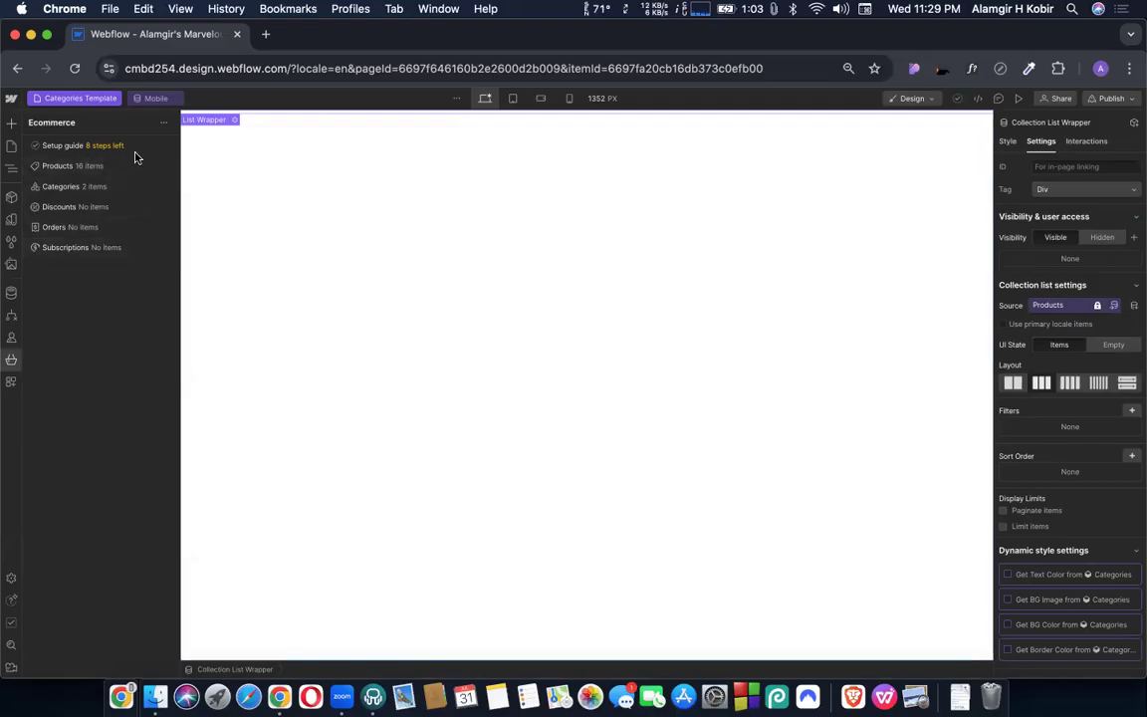
Step: Review the ecommerce product list with its publishing statuses and close it
{"action": "left_click", "coordinate": [80, 167]}
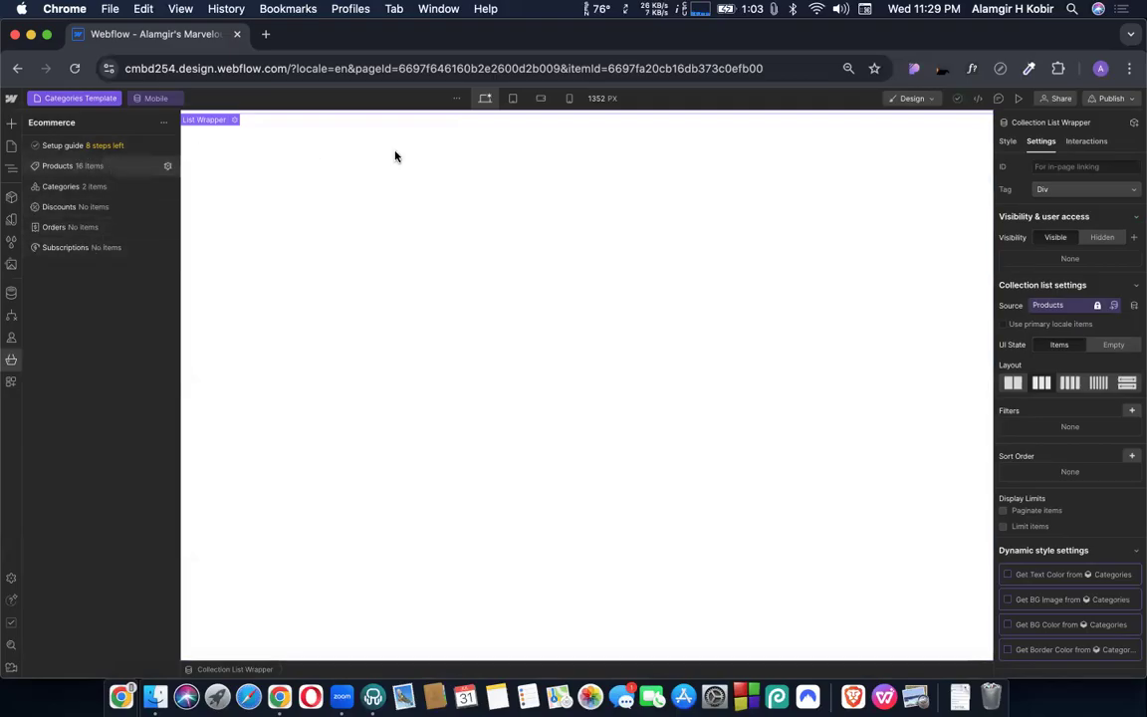
{"action": "left_click", "coordinate": [236, 166]}
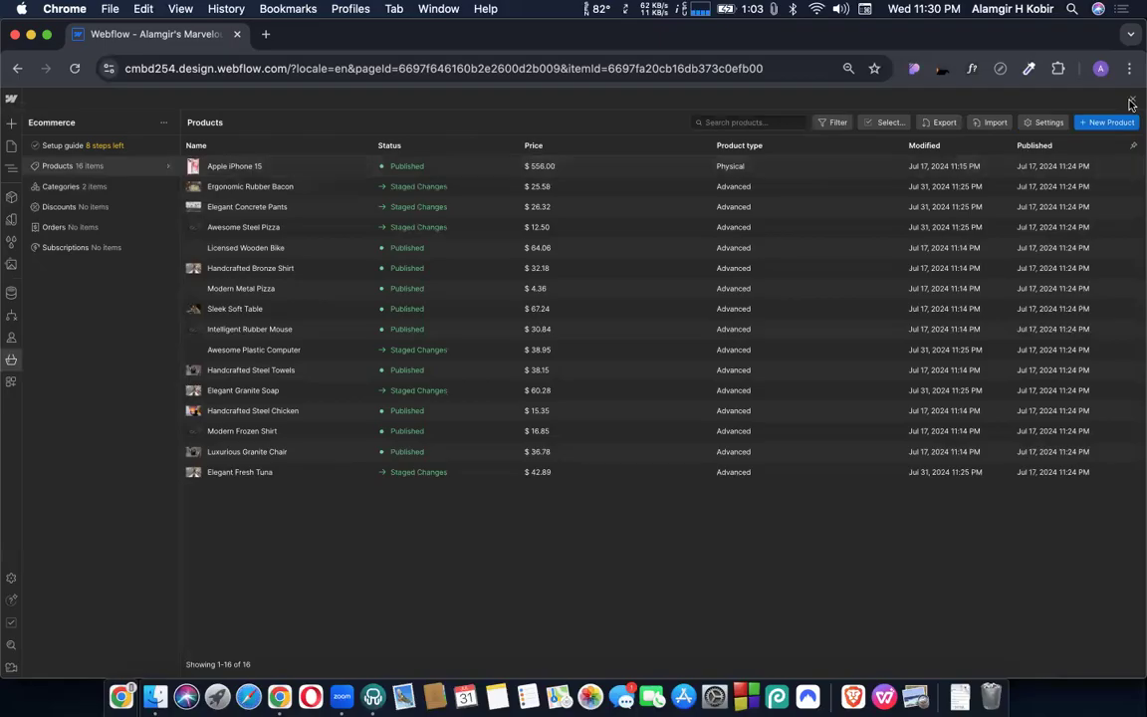
{"action": "left_click", "coordinate": [1132, 98]}
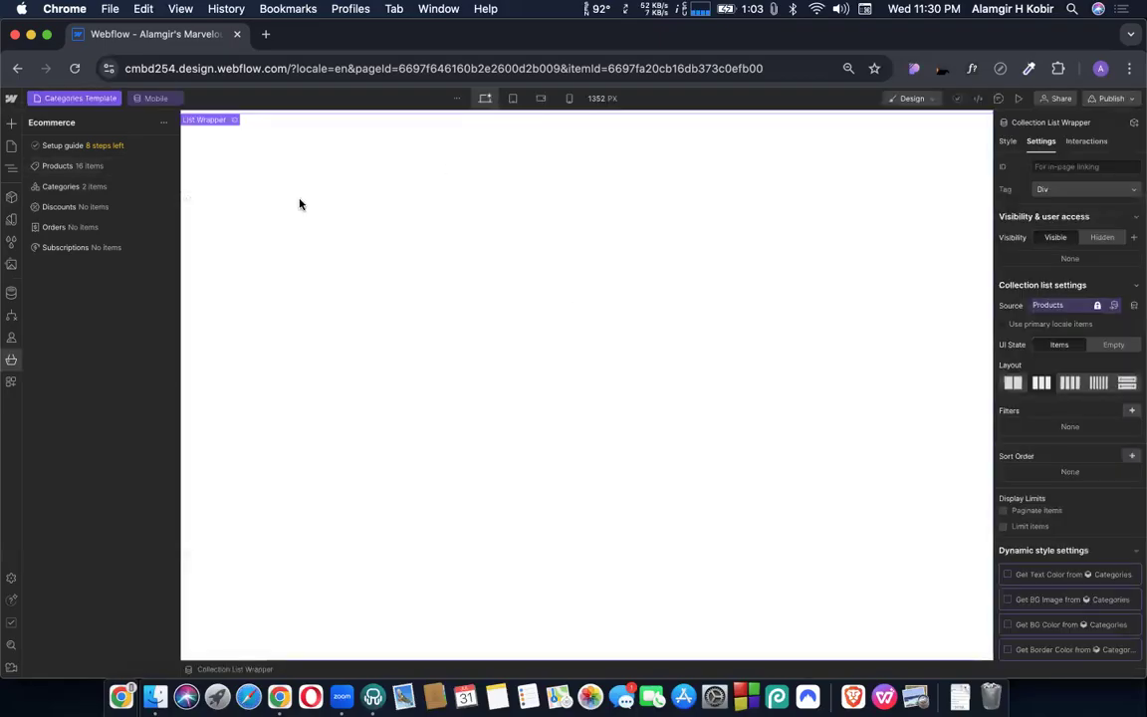
Step: View the Post Categories Template page and switch to the Products Template ecommerce page
{"action": "left_click", "coordinate": [67, 98]}
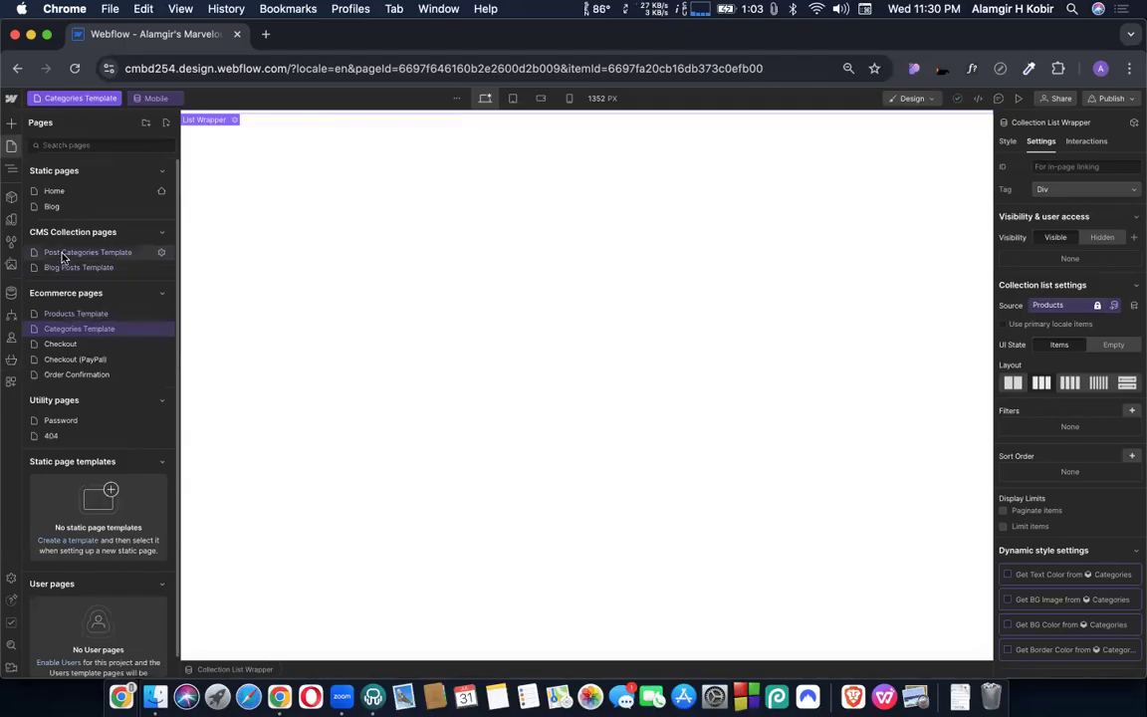
{"action": "left_click", "coordinate": [62, 255]}
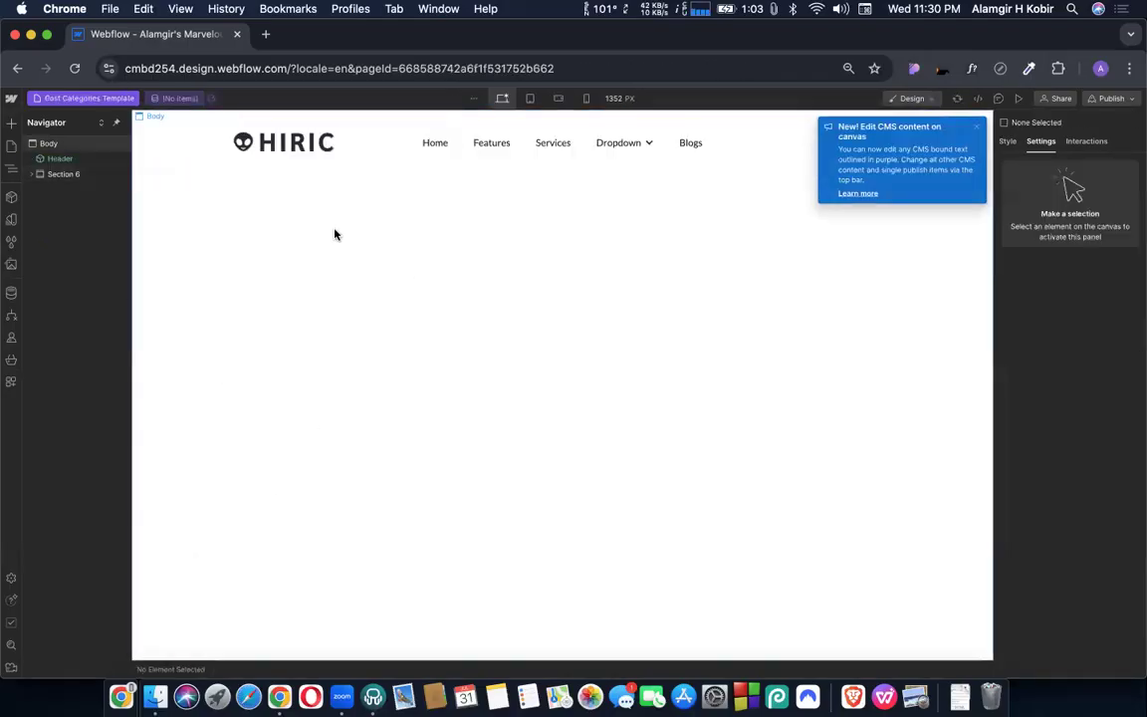
{"action": "left_click", "coordinate": [61, 98]}
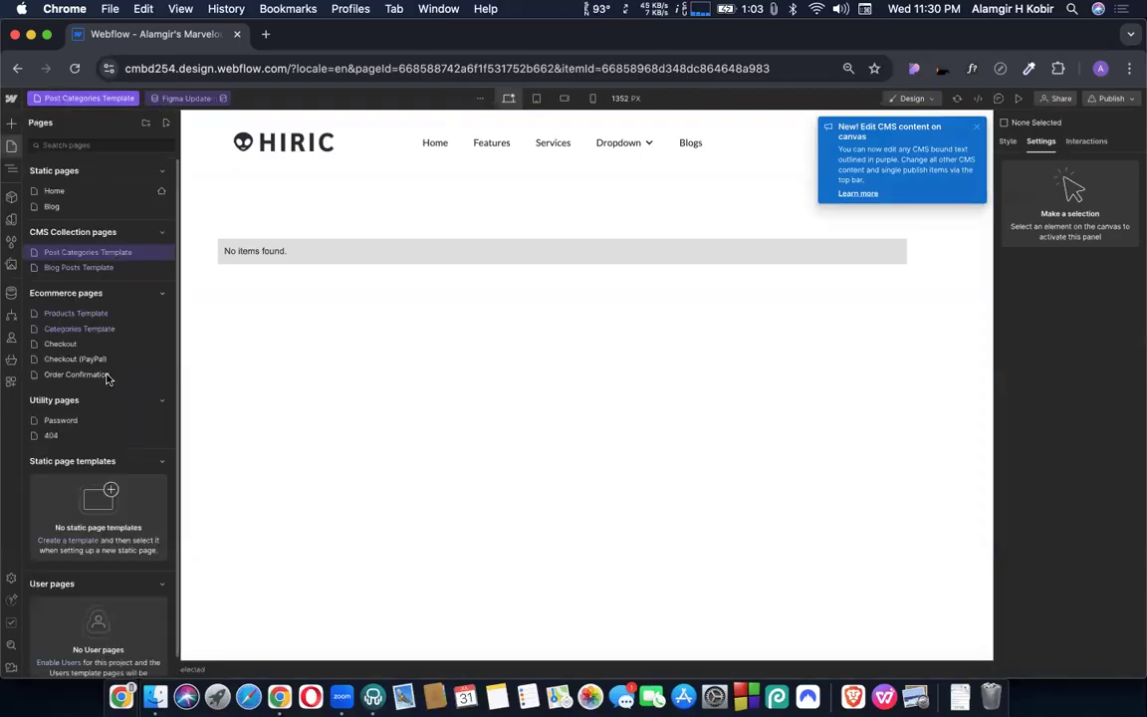
{"action": "left_click", "coordinate": [71, 315]}
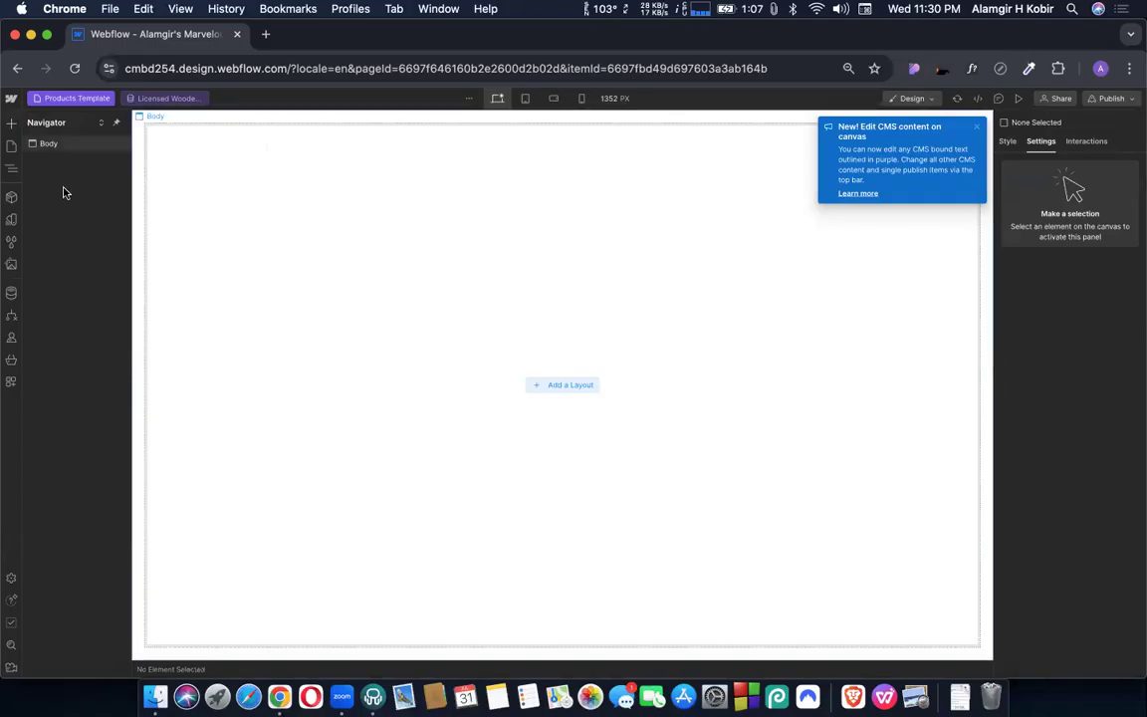
Step: Add a Section to the Products Template page and place a Container inside it
{"action": "left_click", "coordinate": [12, 123]}
{"action": "left_click_drag", "start_coordinate": [40, 229], "coordinate": [550, 368]}
{"action": "key", "text": "a"}
{"action": "left_click_drag", "start_coordinate": [100, 229], "coordinate": [266, 148]}
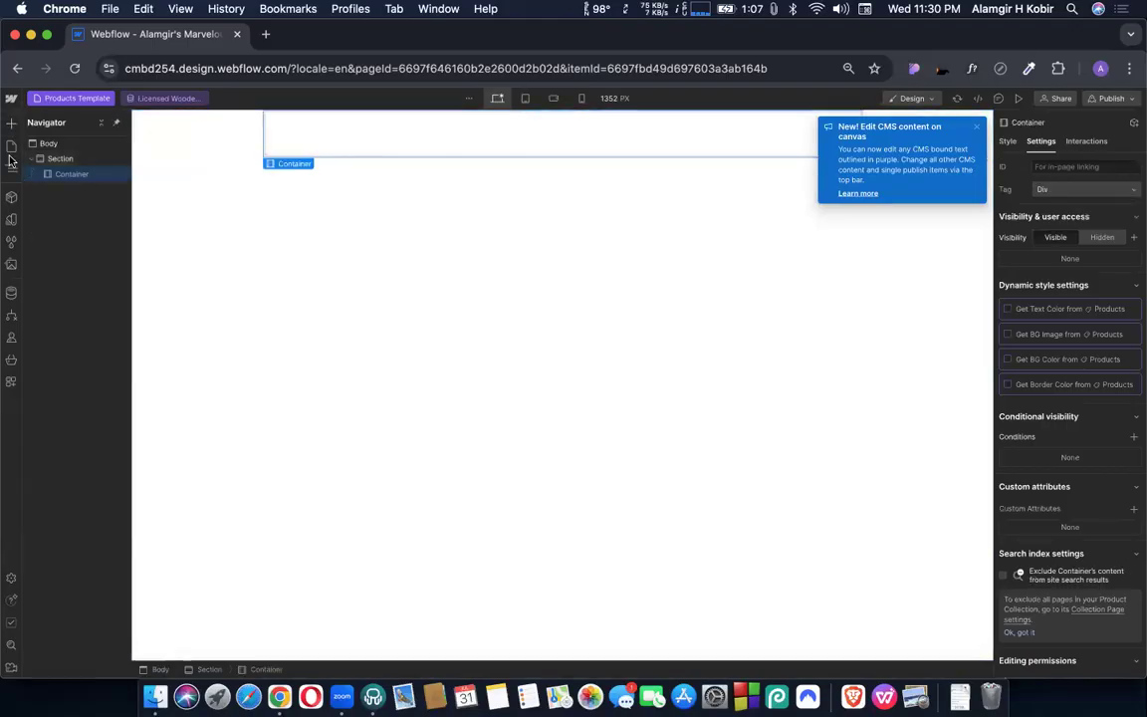
Step: Apply the existing Main Container class to the new container
{"action": "left_click", "coordinate": [11, 122]}
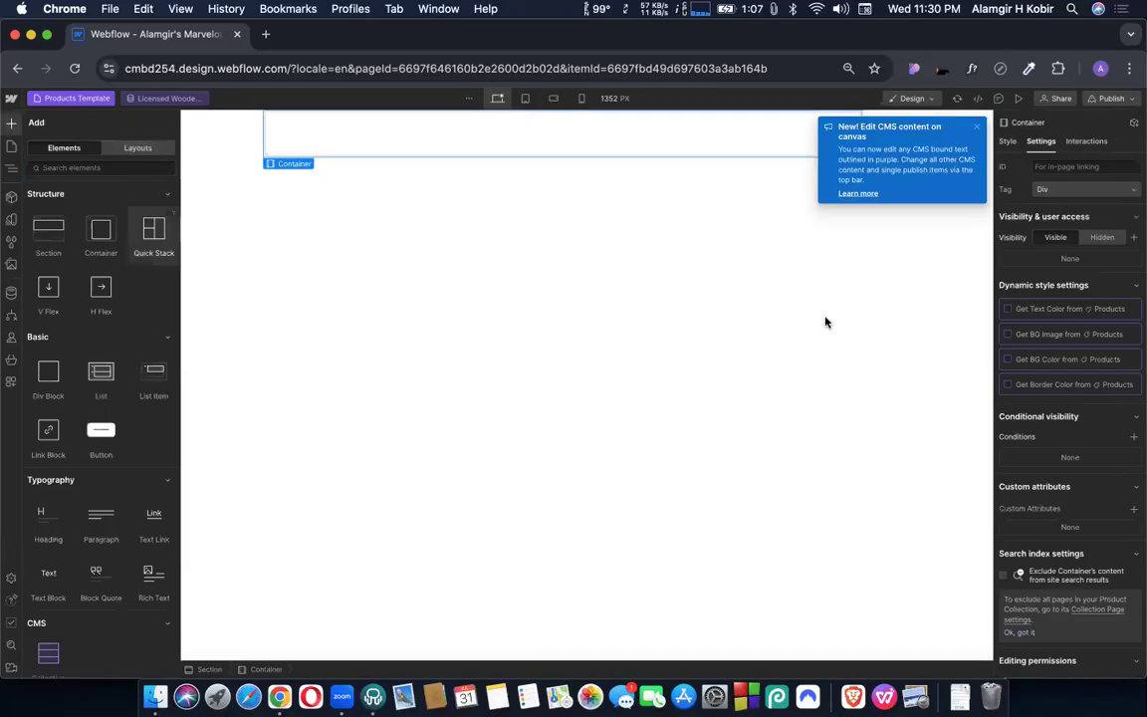
{"action": "left_click", "coordinate": [1007, 143]}
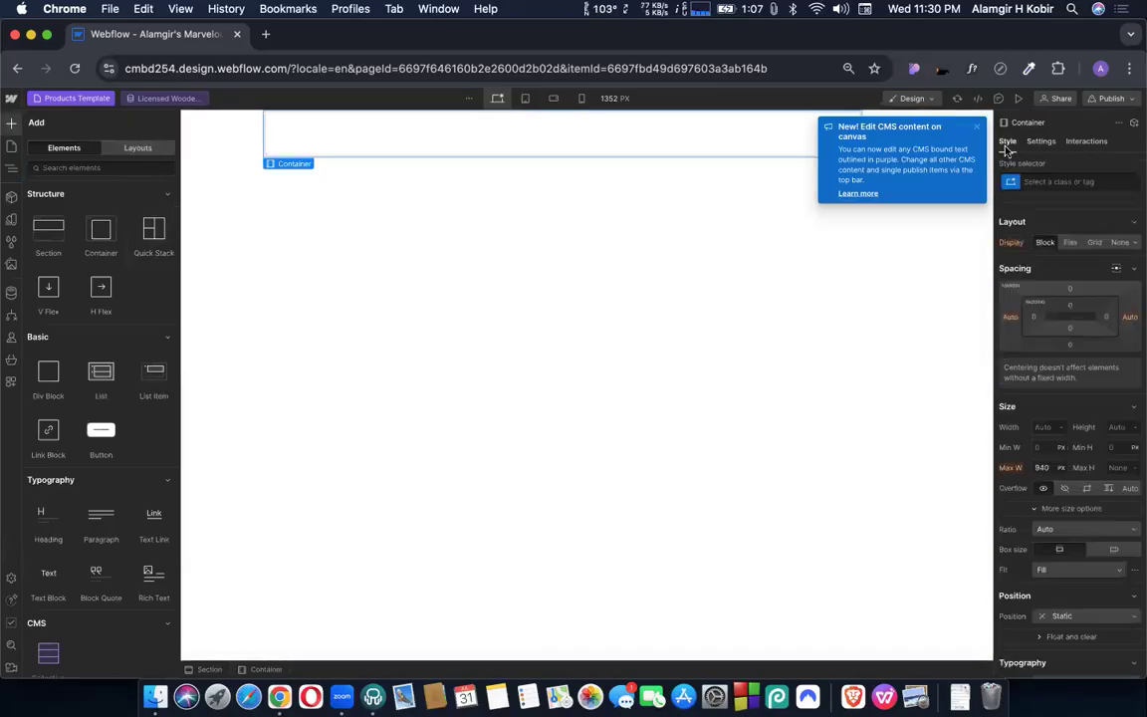
{"action": "left_click", "coordinate": [1036, 189]}
{"action": "type", "text": "main"}
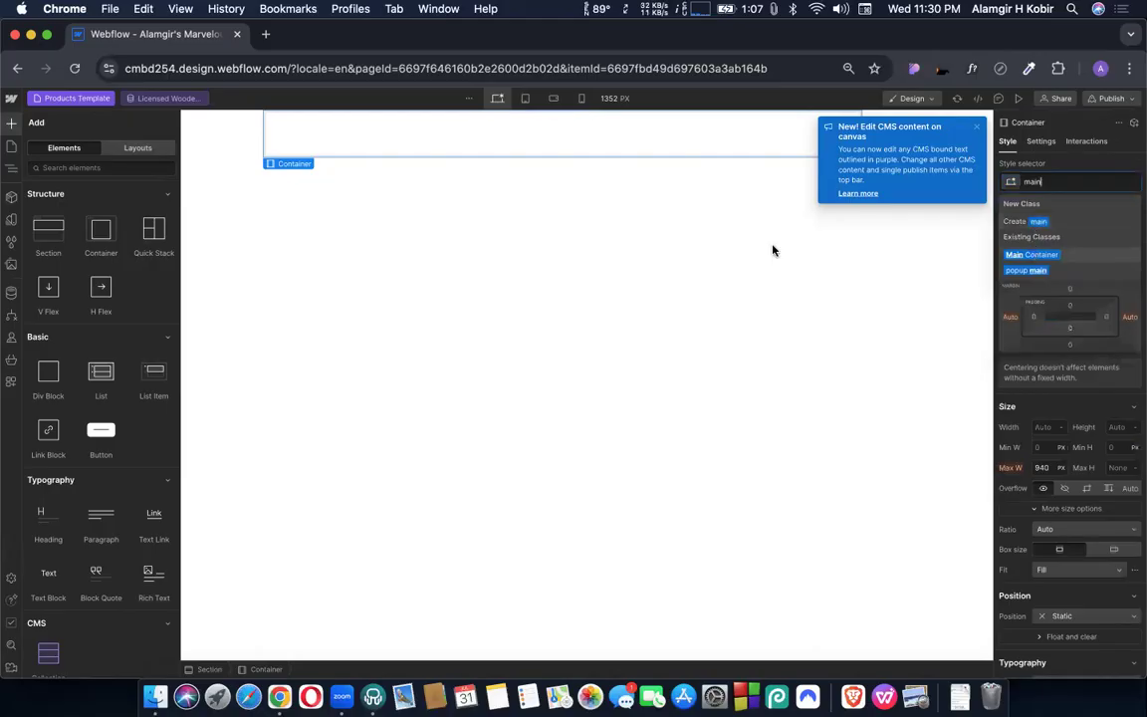
{"action": "key", "text": "Return"}
Step: Add a two-column Quick Stack inside the main container and place a Div Block in its first cell
{"action": "left_click_drag", "start_coordinate": [151, 233], "coordinate": [341, 135]}
{"action": "left_click", "coordinate": [468, 161]}
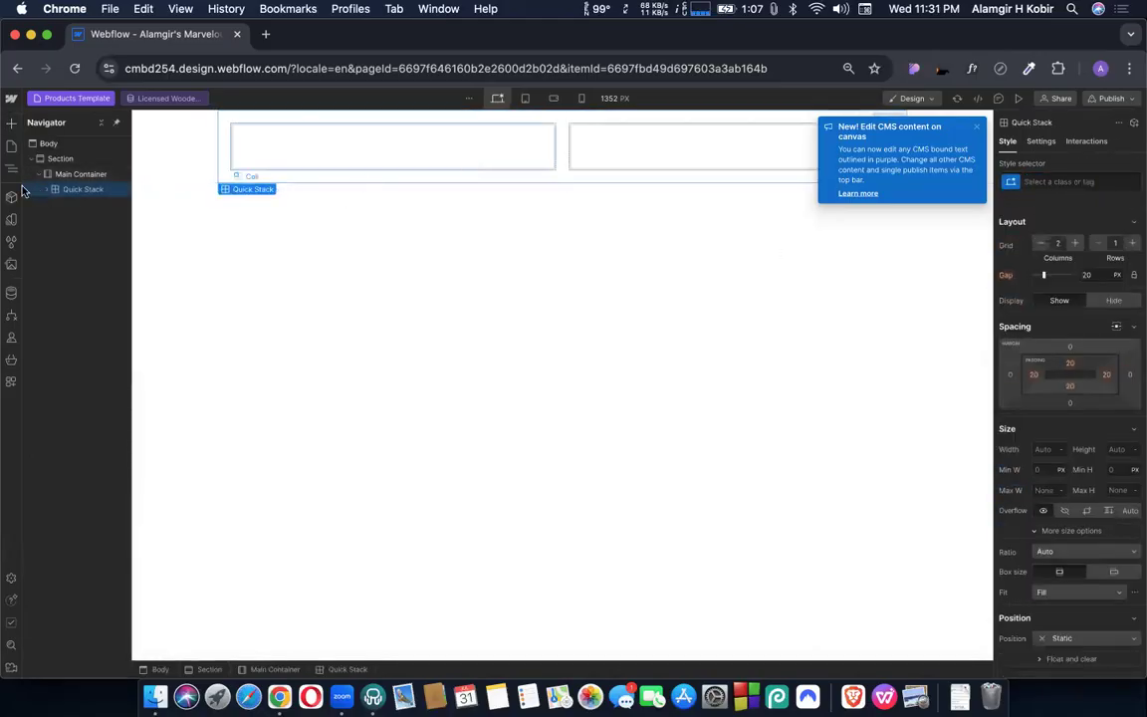
{"action": "left_click", "coordinate": [11, 123]}
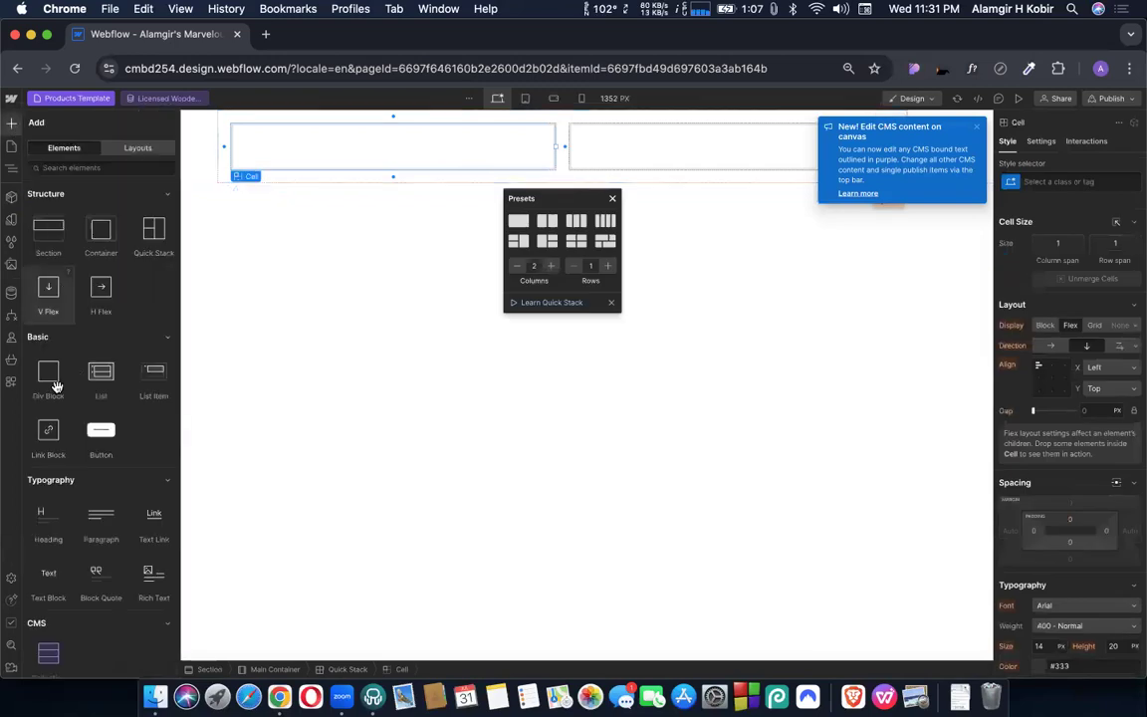
{"action": "left_click_drag", "start_coordinate": [364, 131], "coordinate": [355, 141]}
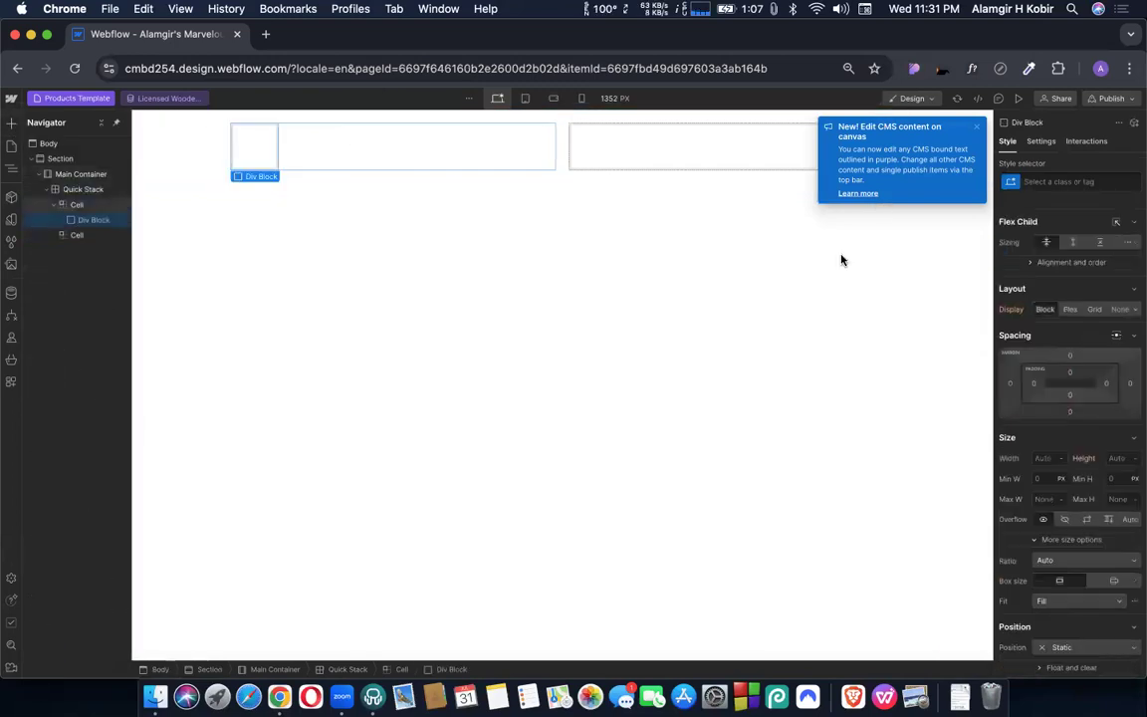
Step: Set the div block's width to 100% and height to 500 px, and display its element settings
{"action": "left_click", "coordinate": [1043, 457]}
{"action": "type", "text": "100%"}
{"action": "key", "text": "Return"}
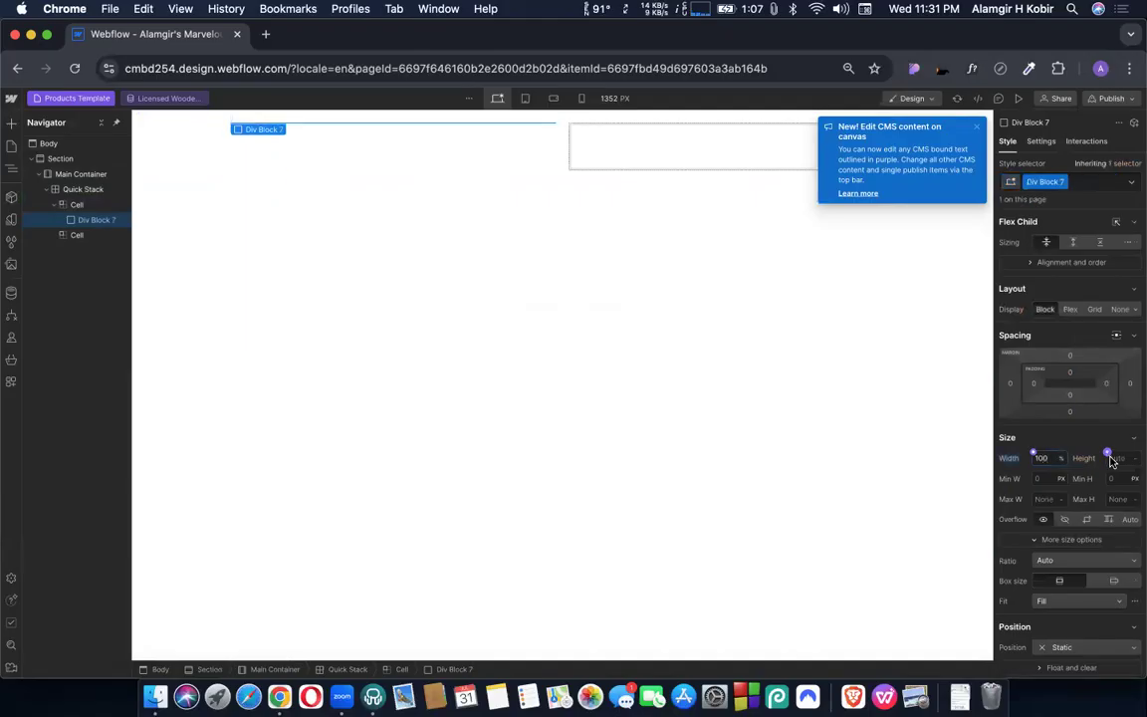
{"action": "left_click", "coordinate": [1112, 455]}
{"action": "left_click", "coordinate": [1120, 460]}
{"action": "type", "text": "500"}
{"action": "key", "text": "Return"}
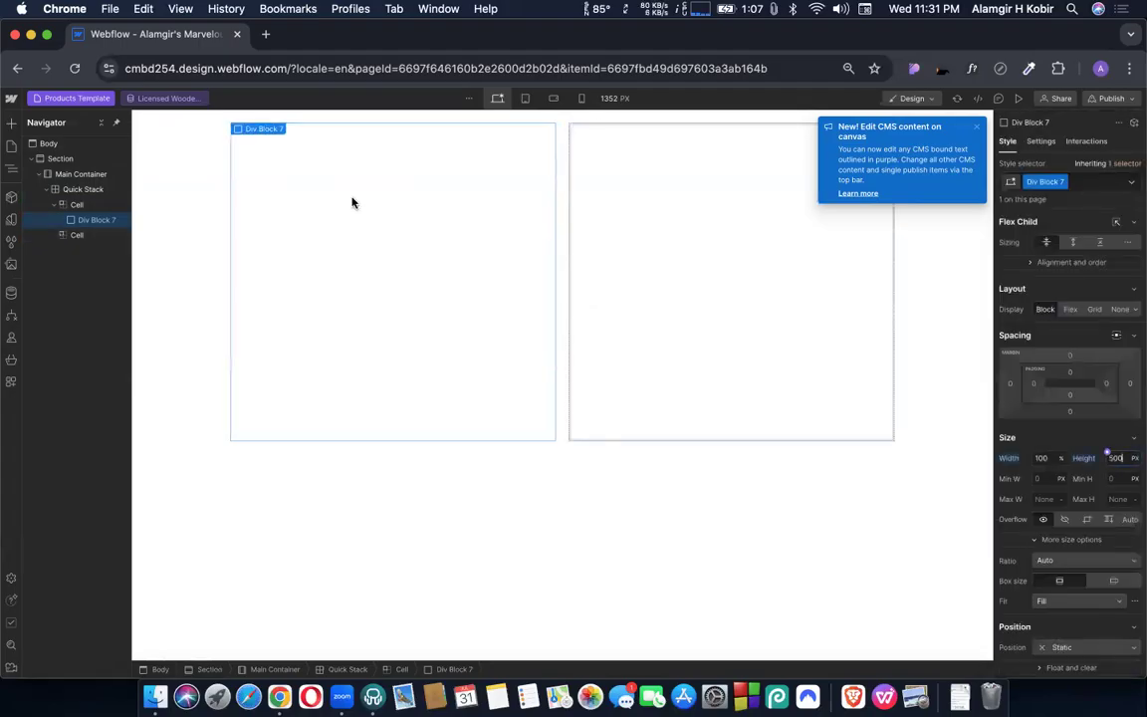
{"action": "left_click", "coordinate": [1041, 140]}
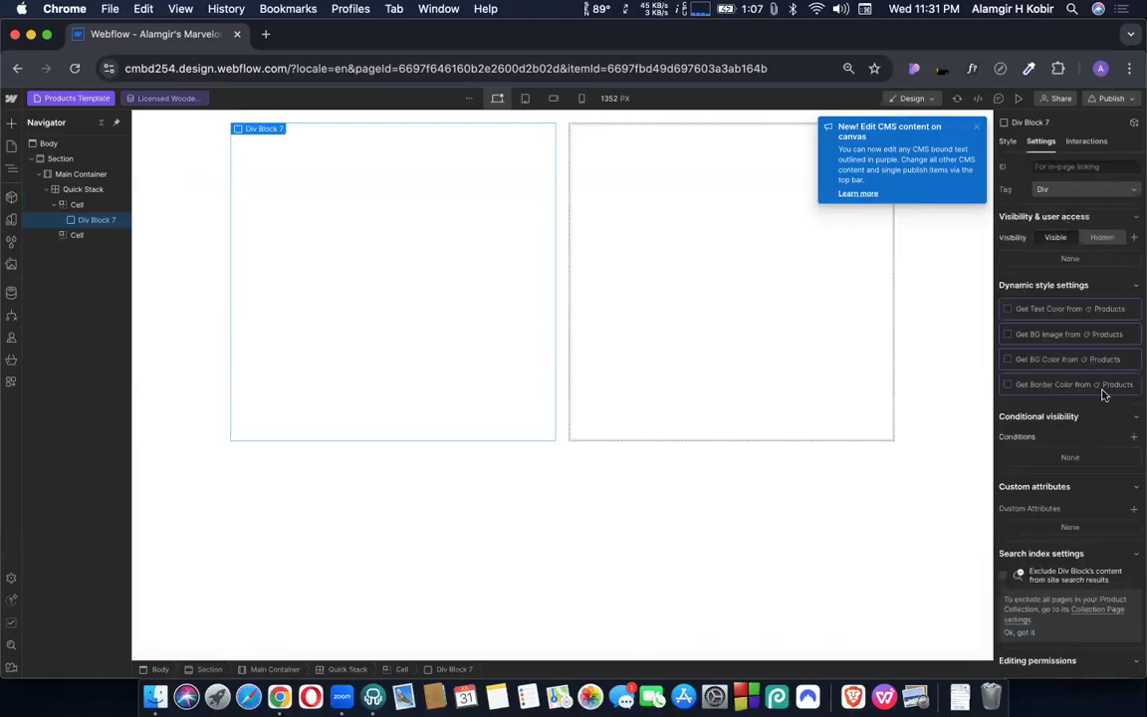
{"action": "left_click", "coordinate": [1030, 365]}
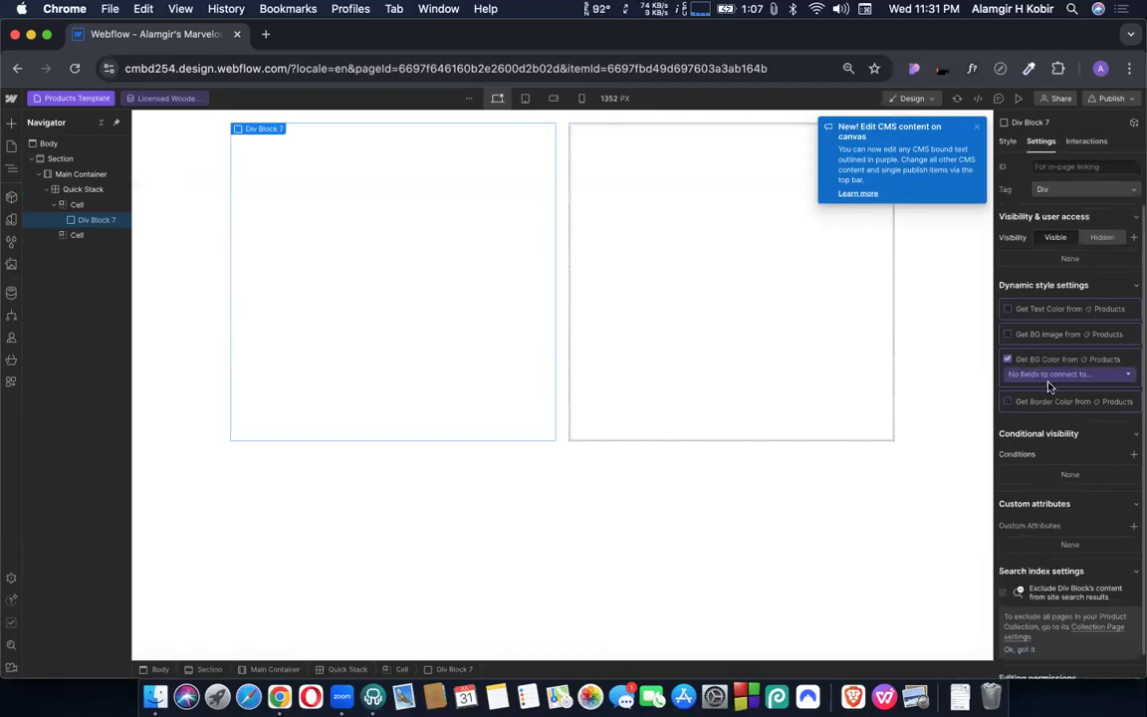
{"action": "left_click", "coordinate": [1048, 375]}
{"action": "left_click", "coordinate": [1029, 396]}
{"action": "left_click", "coordinate": [1045, 378]}
{"action": "left_click", "coordinate": [1032, 361]}
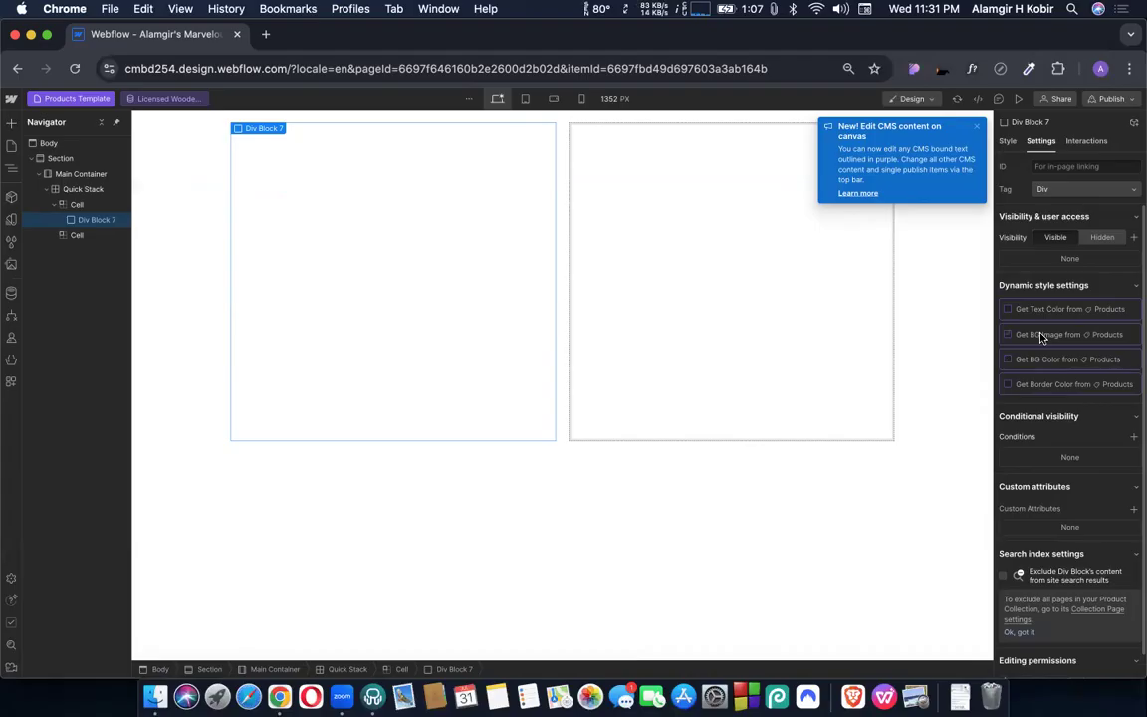
Step: Bind the div block's background image to the Main Image field from Products
{"action": "left_click", "coordinate": [1040, 335]}
{"action": "left_click", "coordinate": [1050, 348]}
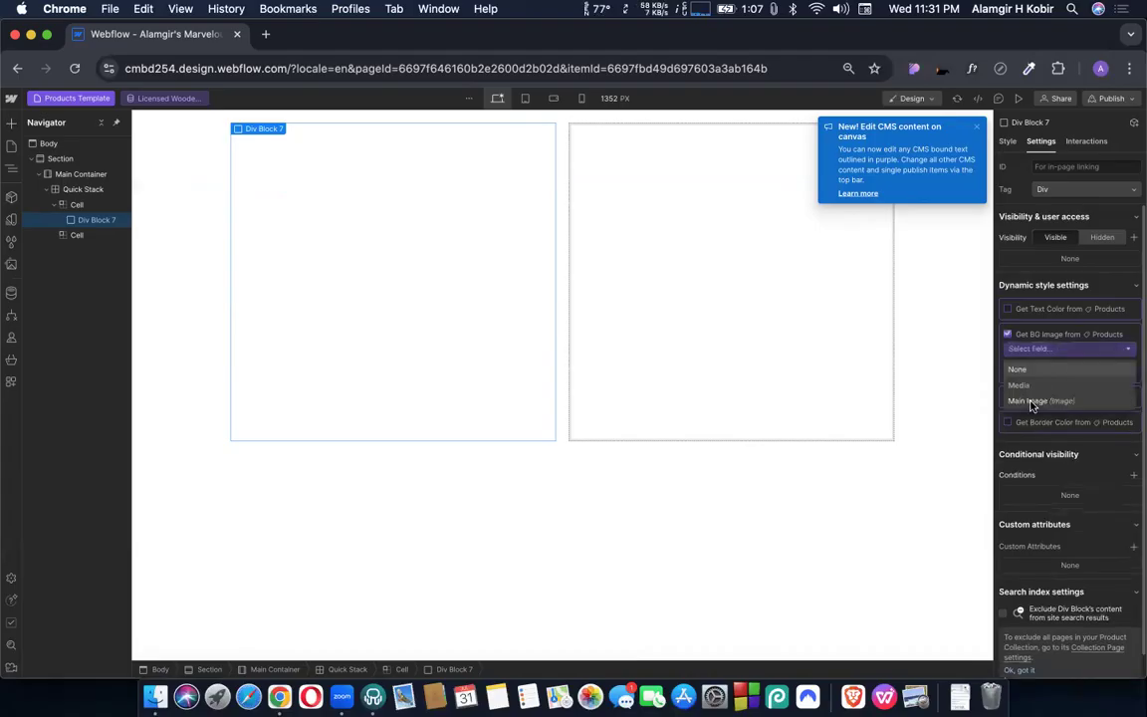
{"action": "left_click", "coordinate": [1033, 402]}
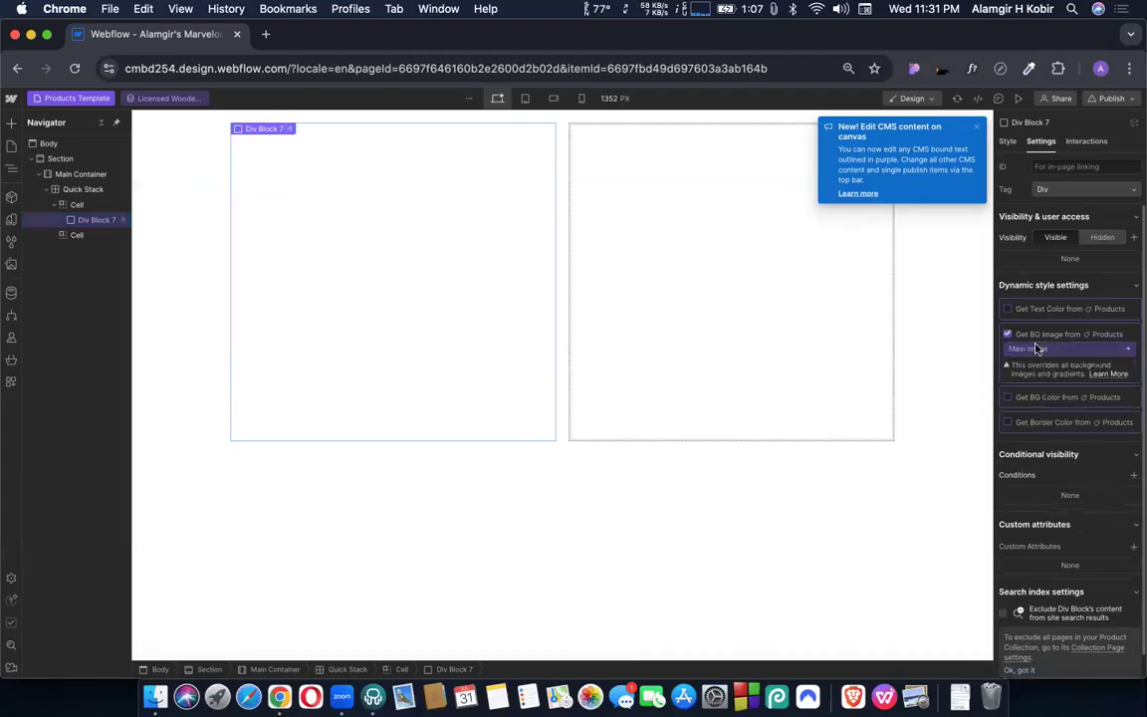
Step: Add an H1 heading to the Quick Stack's second cell and bind its text to the Name field from Products
{"action": "left_click", "coordinate": [673, 262]}
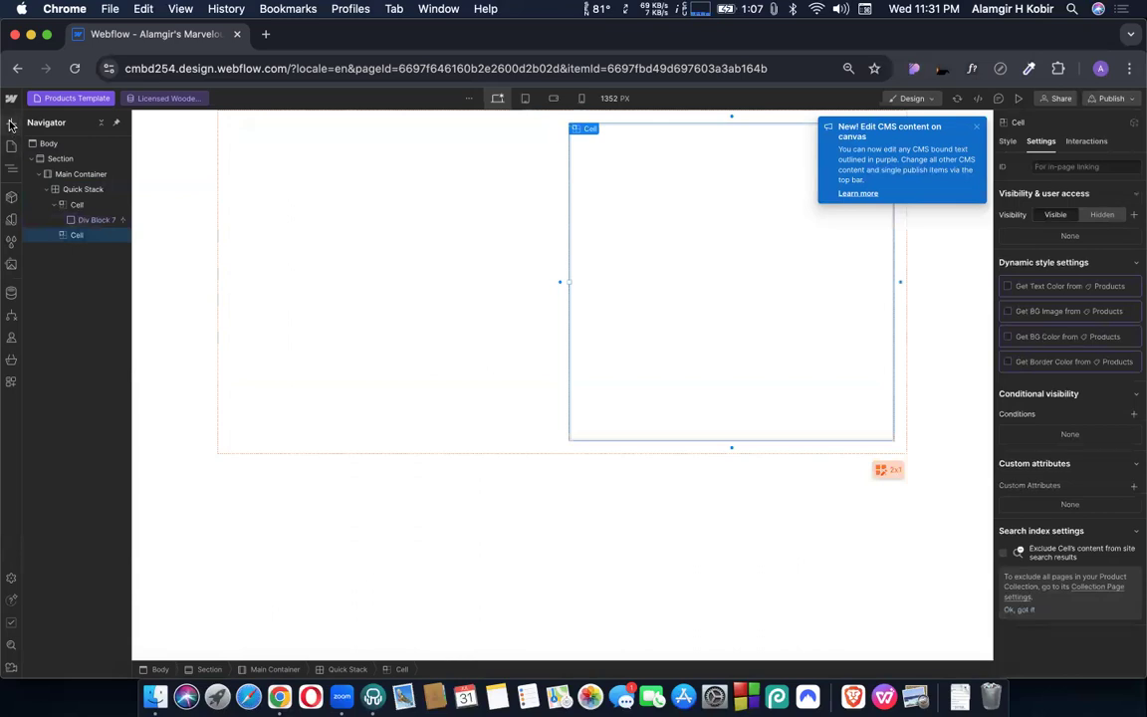
{"action": "left_click", "coordinate": [11, 122]}
{"action": "left_click_drag", "start_coordinate": [742, 160], "coordinate": [743, 166]}
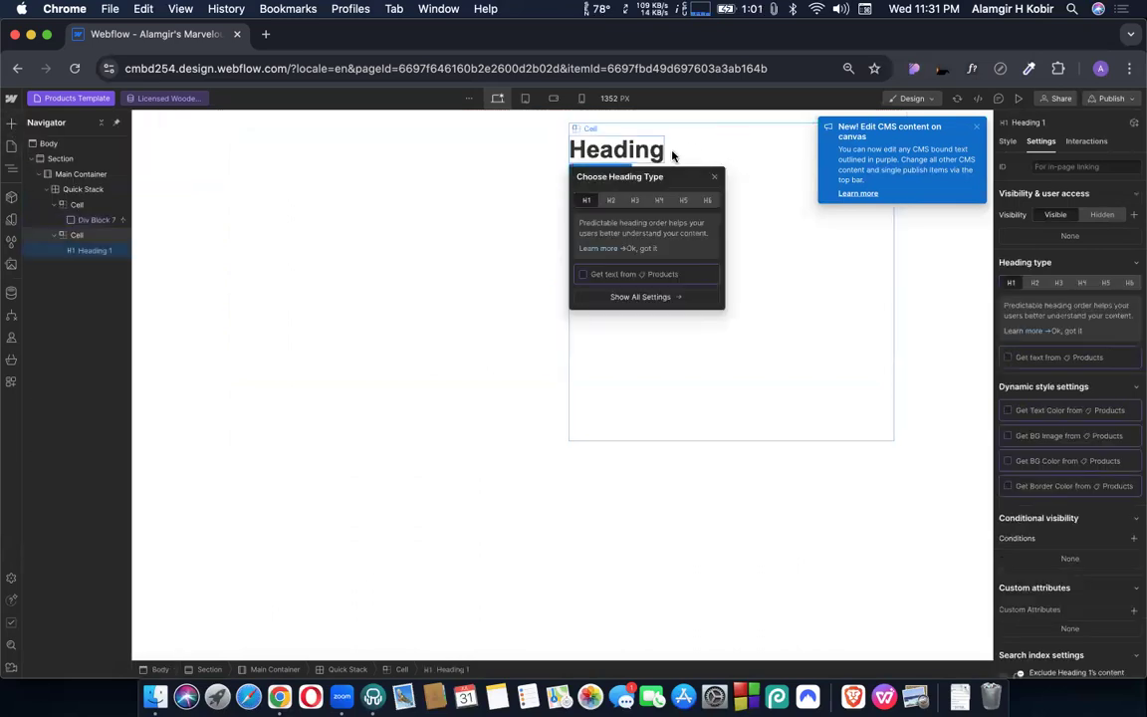
{"action": "left_click", "coordinate": [592, 279]}
{"action": "left_click", "coordinate": [612, 289]}
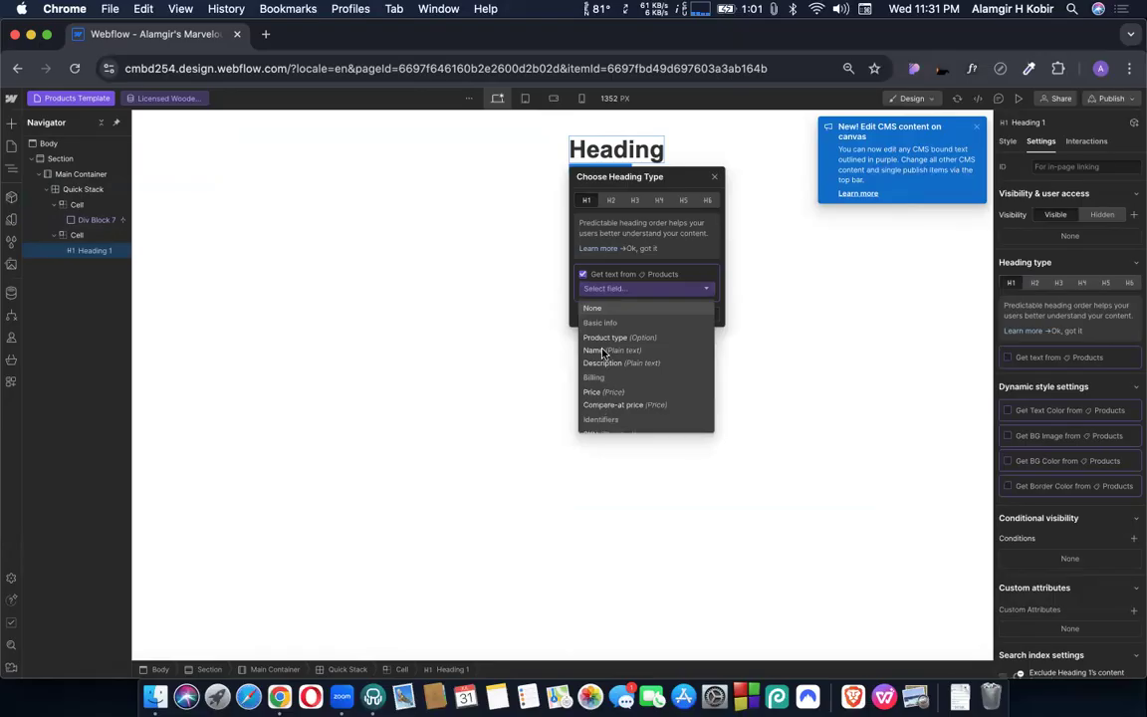
{"action": "left_click", "coordinate": [603, 351]}
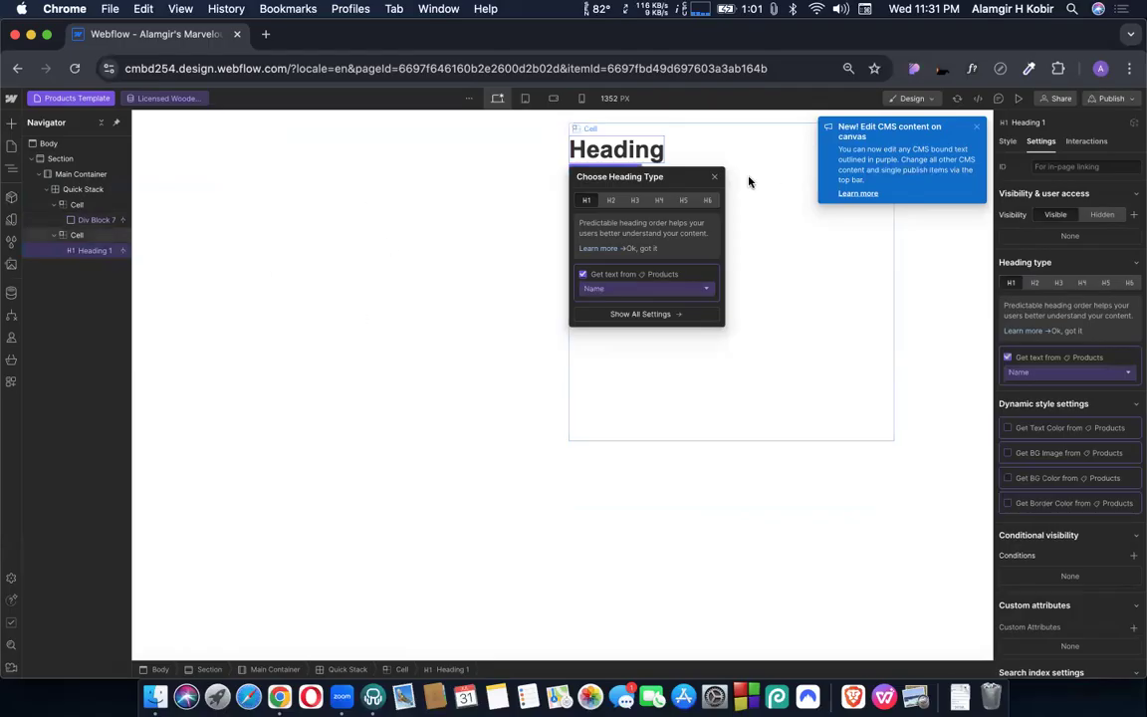
{"action": "left_click_drag", "start_coordinate": [658, 176], "coordinate": [412, 187]}
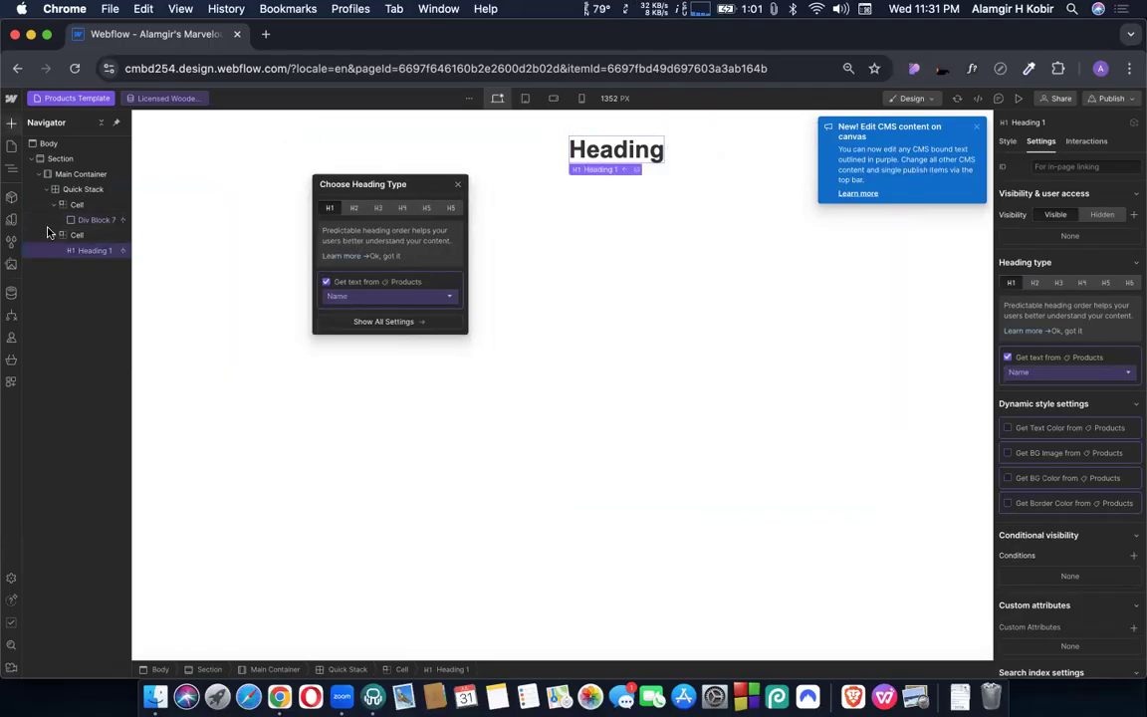
Step: Add a paragraph below the heading and bind its text to the Description field from Products
{"action": "key", "text": "a"}
{"action": "left_click_drag", "start_coordinate": [687, 264], "coordinate": [618, 191]}
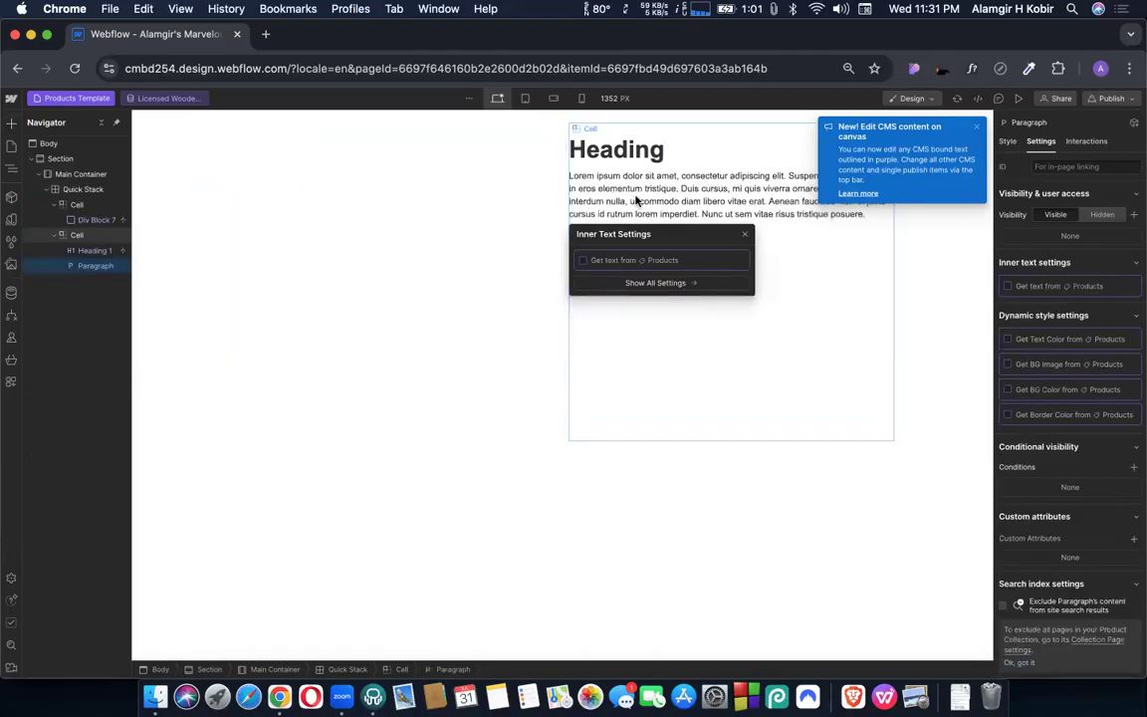
{"action": "left_click", "coordinate": [611, 264]}
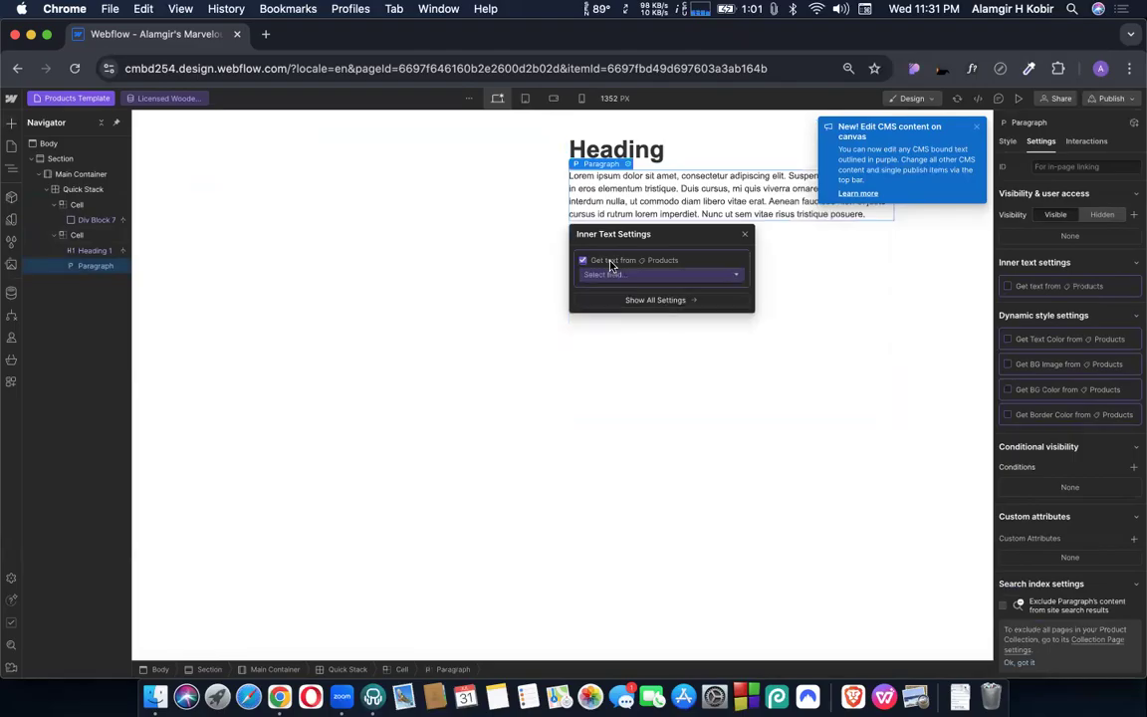
{"action": "left_click", "coordinate": [629, 278]}
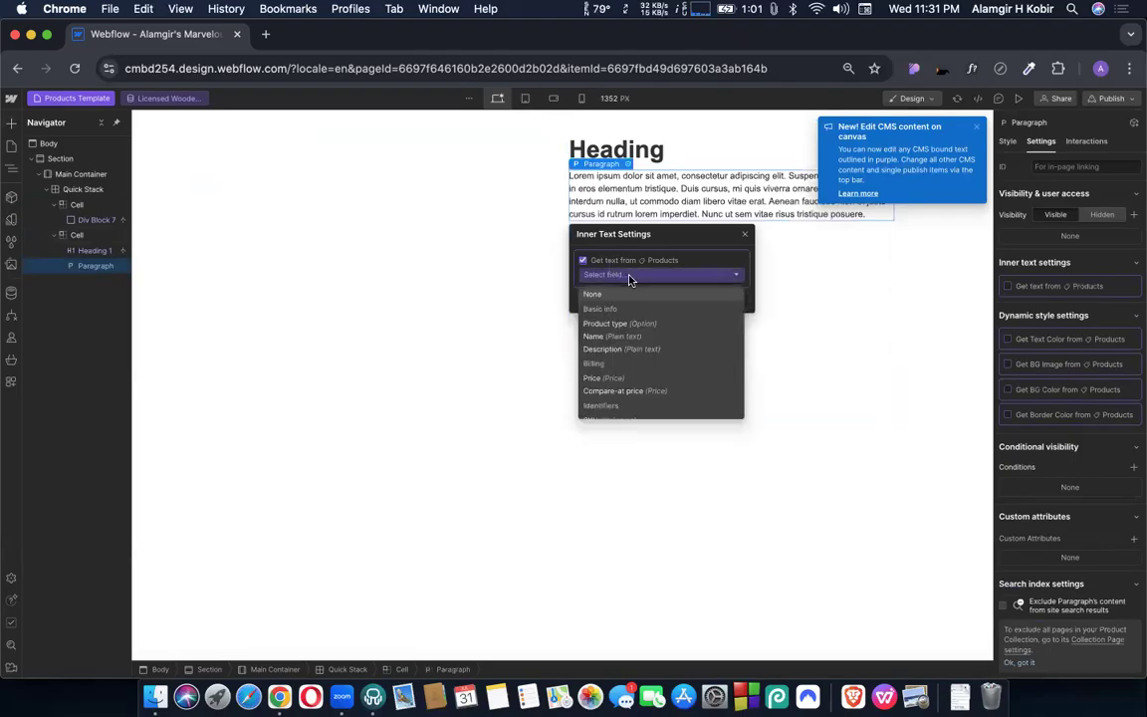
{"action": "left_click", "coordinate": [616, 351]}
{"action": "left_click_drag", "start_coordinate": [623, 231], "coordinate": [429, 231]}
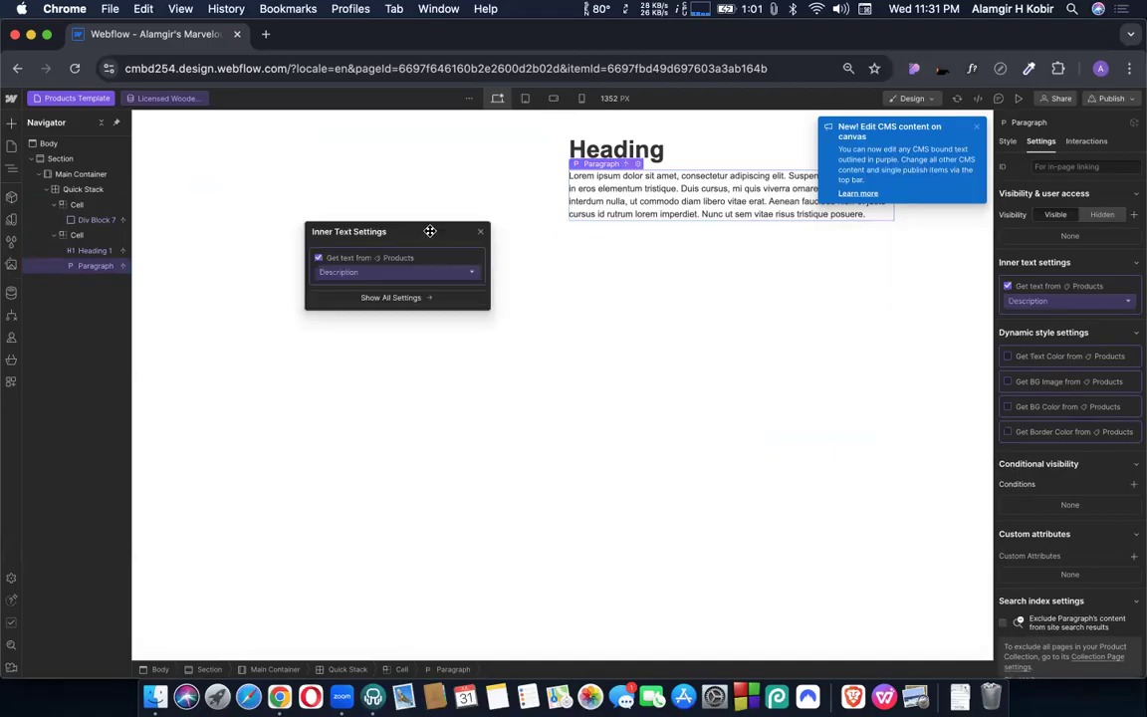
Step: Add a Text Block below the paragraph and bind its text to the Price field from Products
{"action": "left_click", "coordinate": [9, 122]}
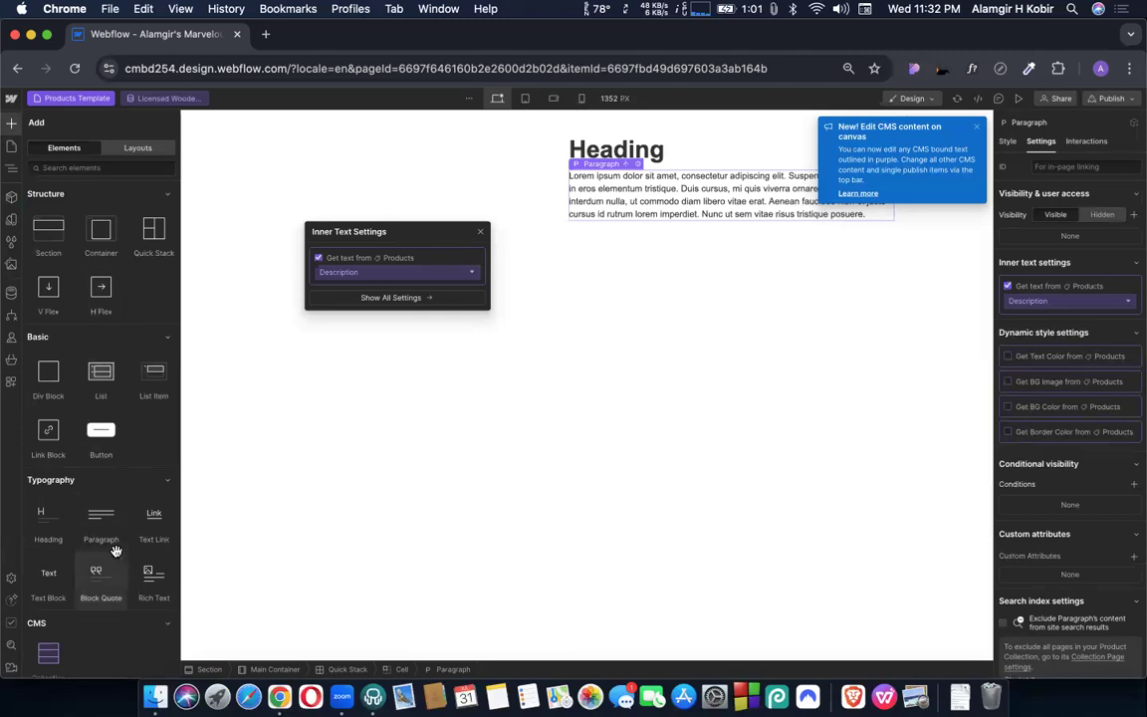
{"action": "left_click_drag", "start_coordinate": [46, 578], "coordinate": [620, 234]}
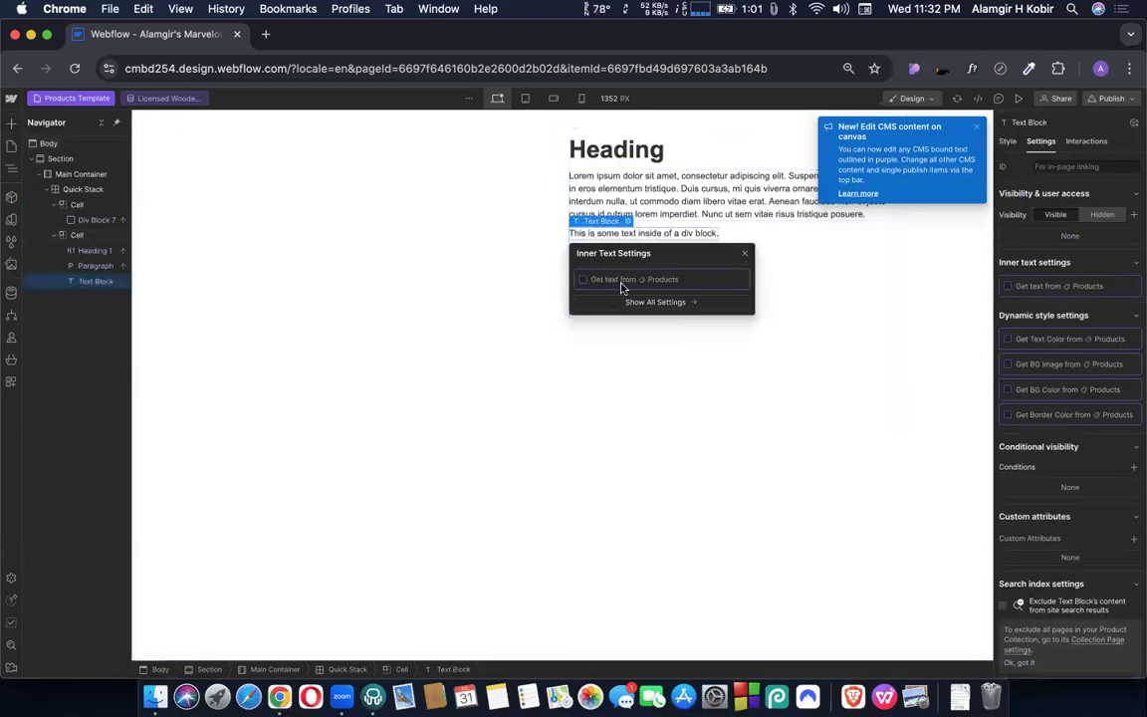
{"action": "left_click", "coordinate": [621, 287]}
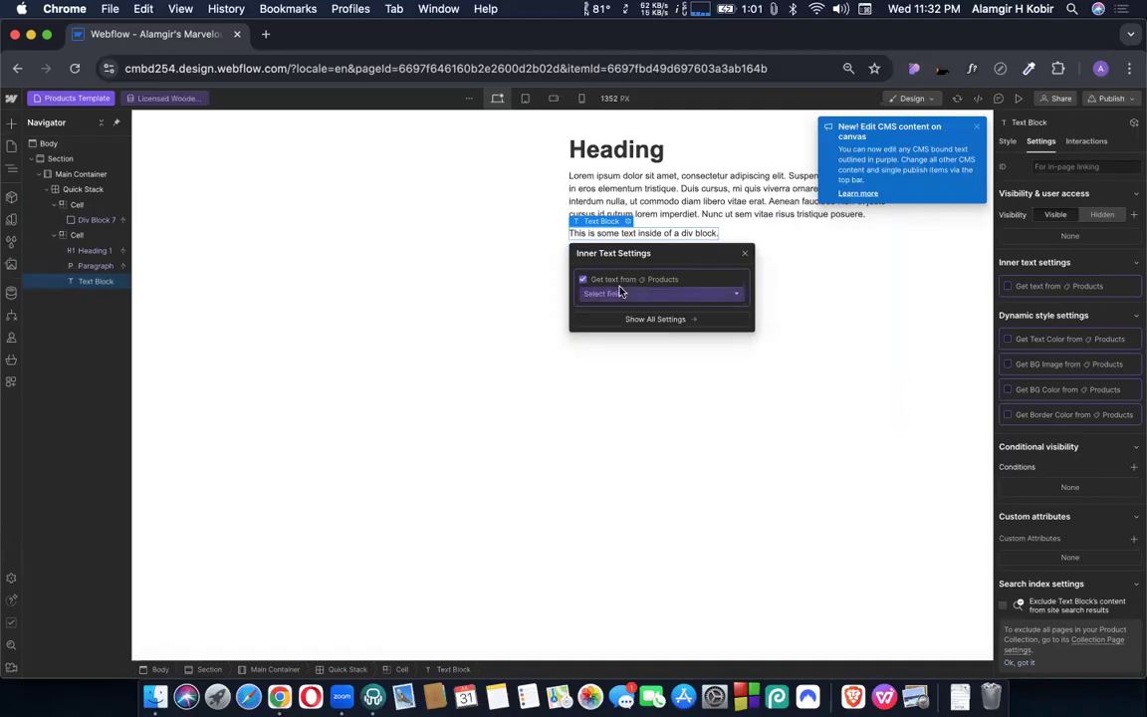
{"action": "left_click", "coordinate": [619, 292]}
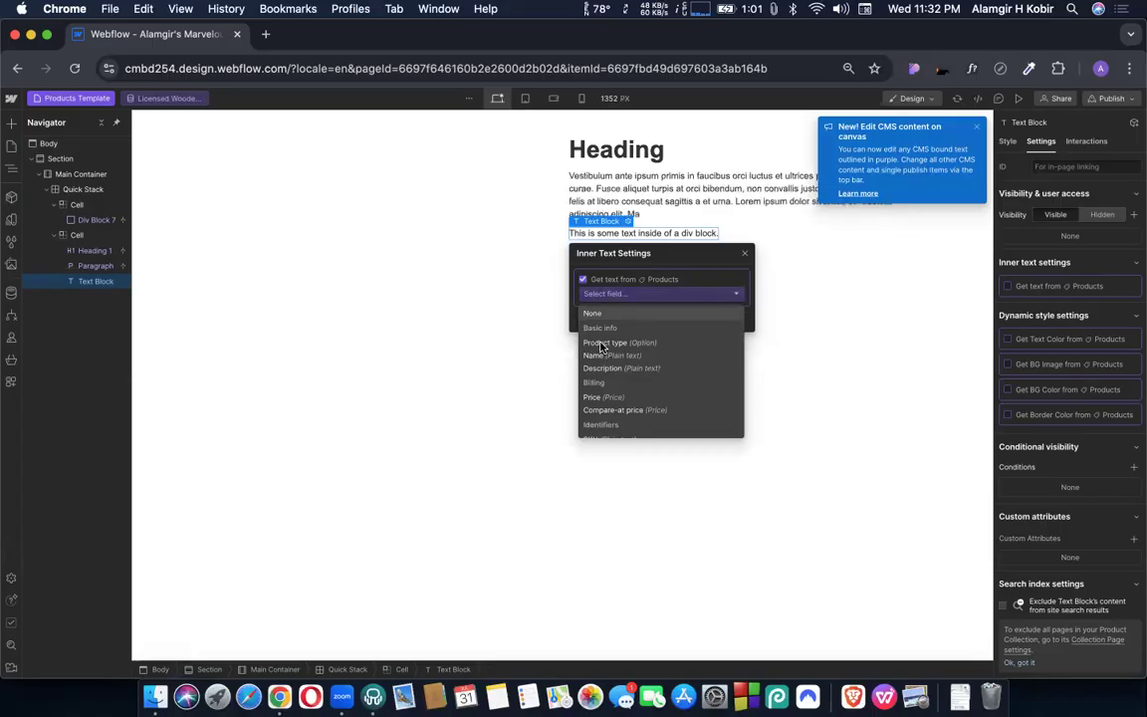
{"action": "left_click", "coordinate": [596, 398]}
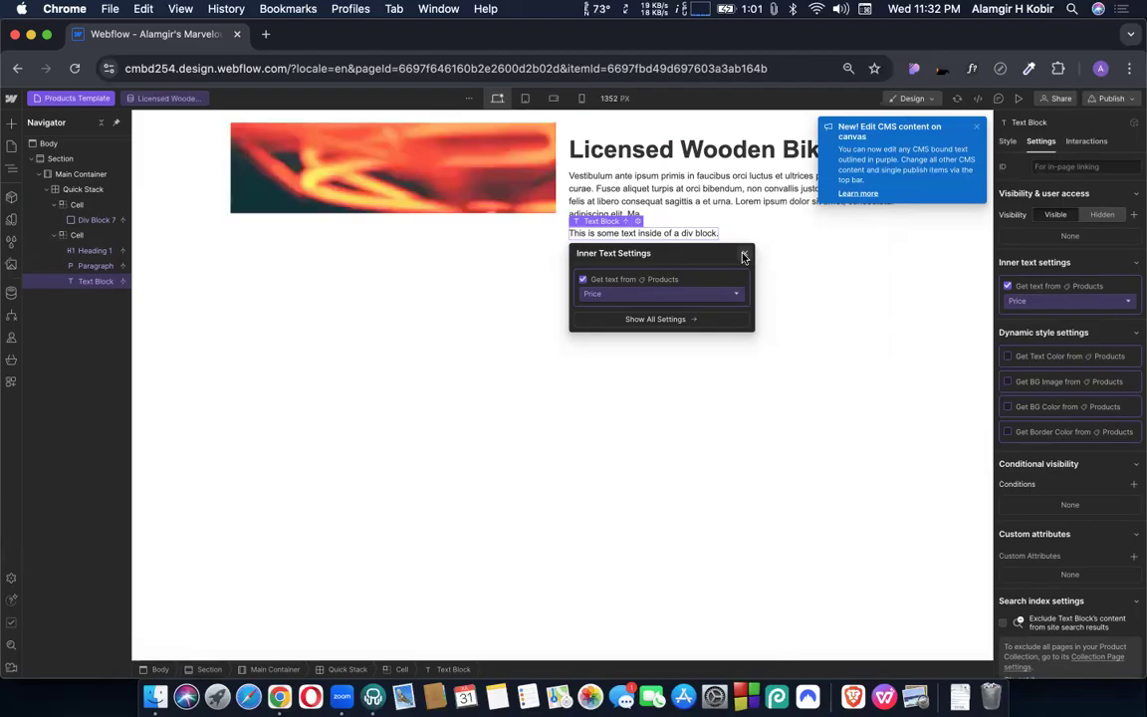
{"action": "left_click", "coordinate": [626, 239]}
Step: Insert a horizontal flex block below the description paragraph and move the price text block into it
{"action": "left_click", "coordinate": [15, 123]}
{"action": "key", "text": "a"}
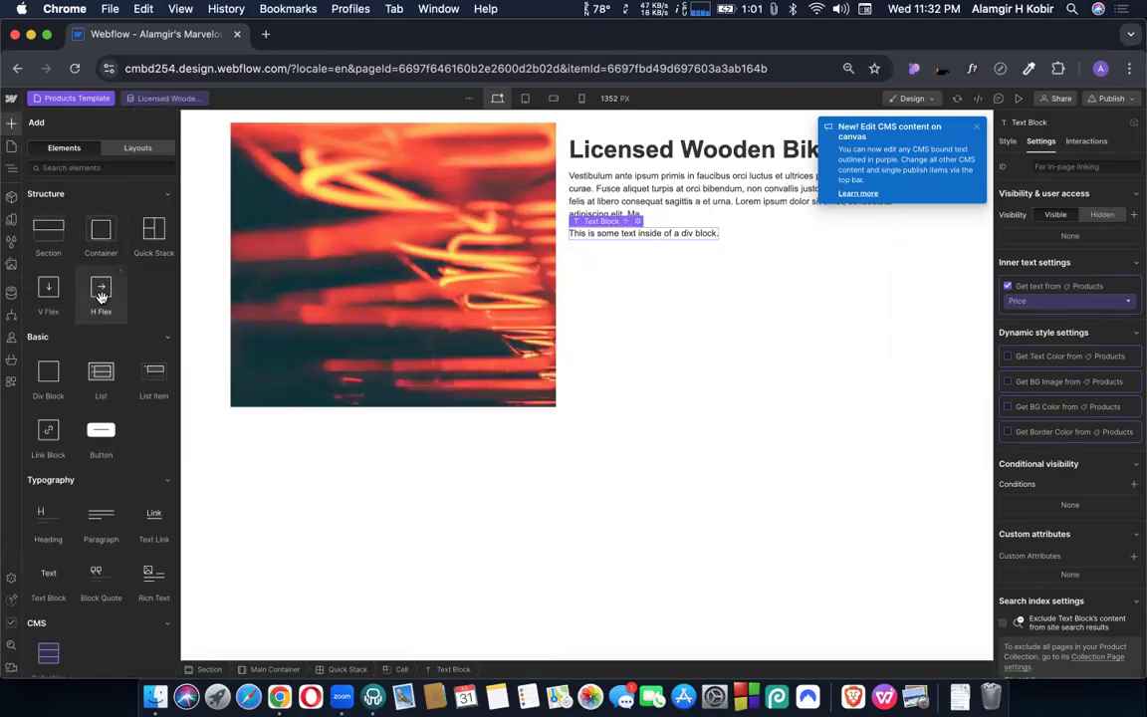
{"action": "left_click_drag", "start_coordinate": [635, 235], "coordinate": [625, 228]}
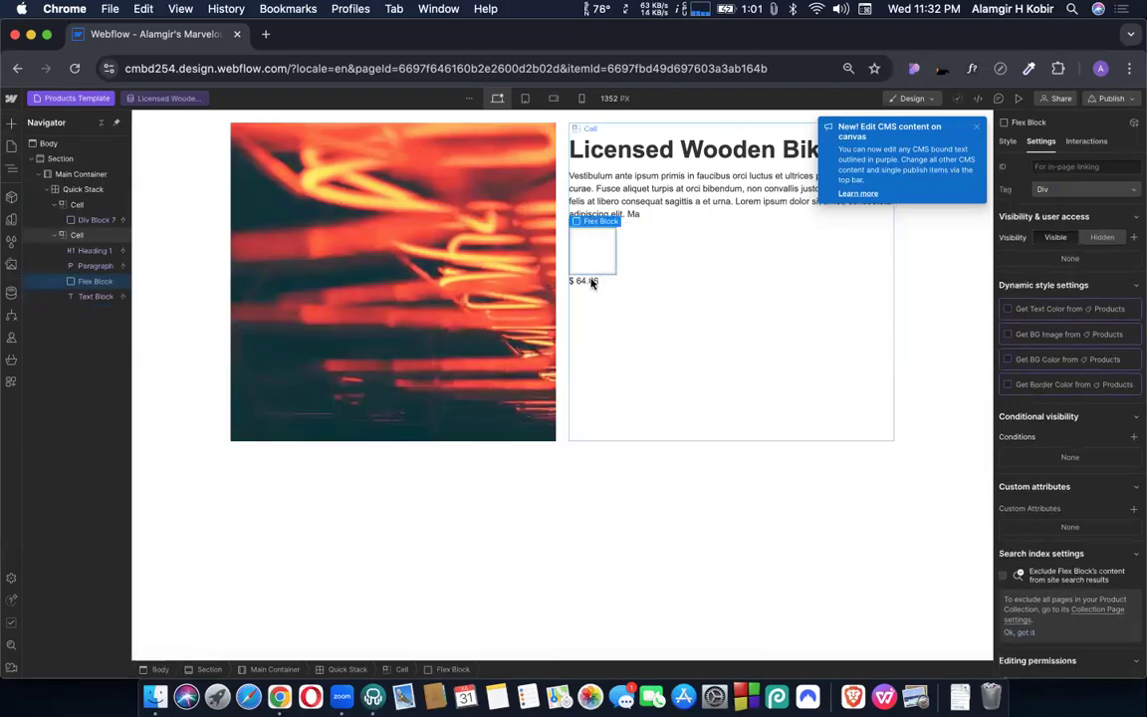
{"action": "left_click", "coordinate": [588, 280]}
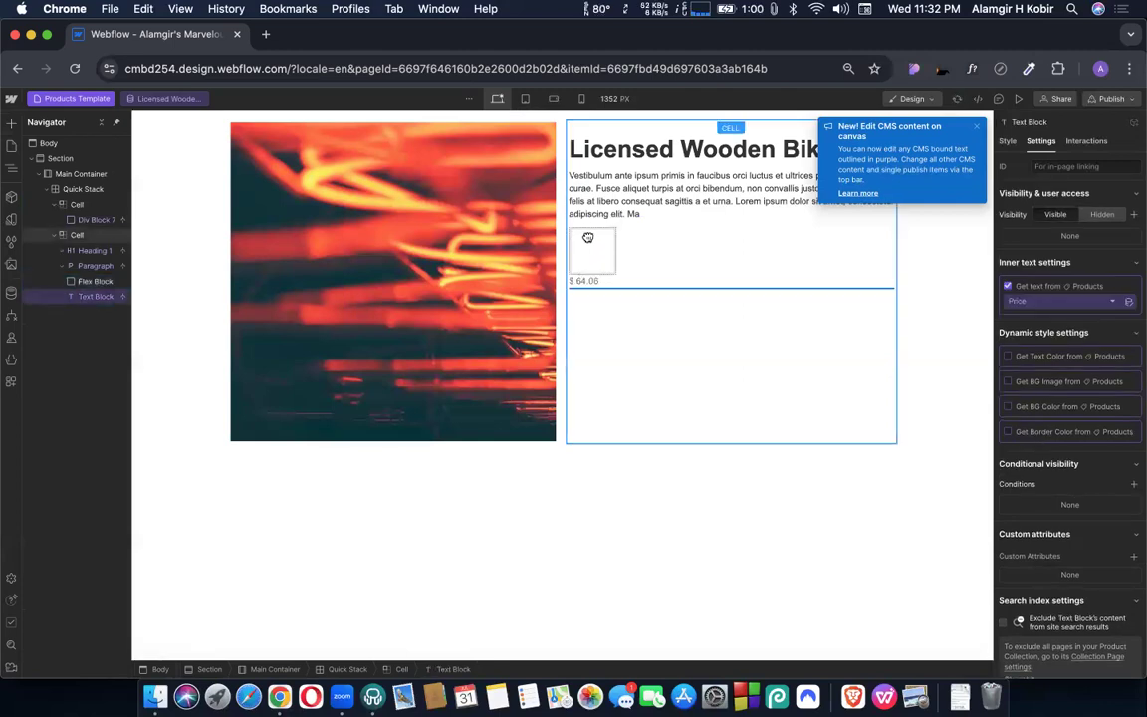
{"action": "left_click_drag", "start_coordinate": [643, 240], "coordinate": [592, 250]}
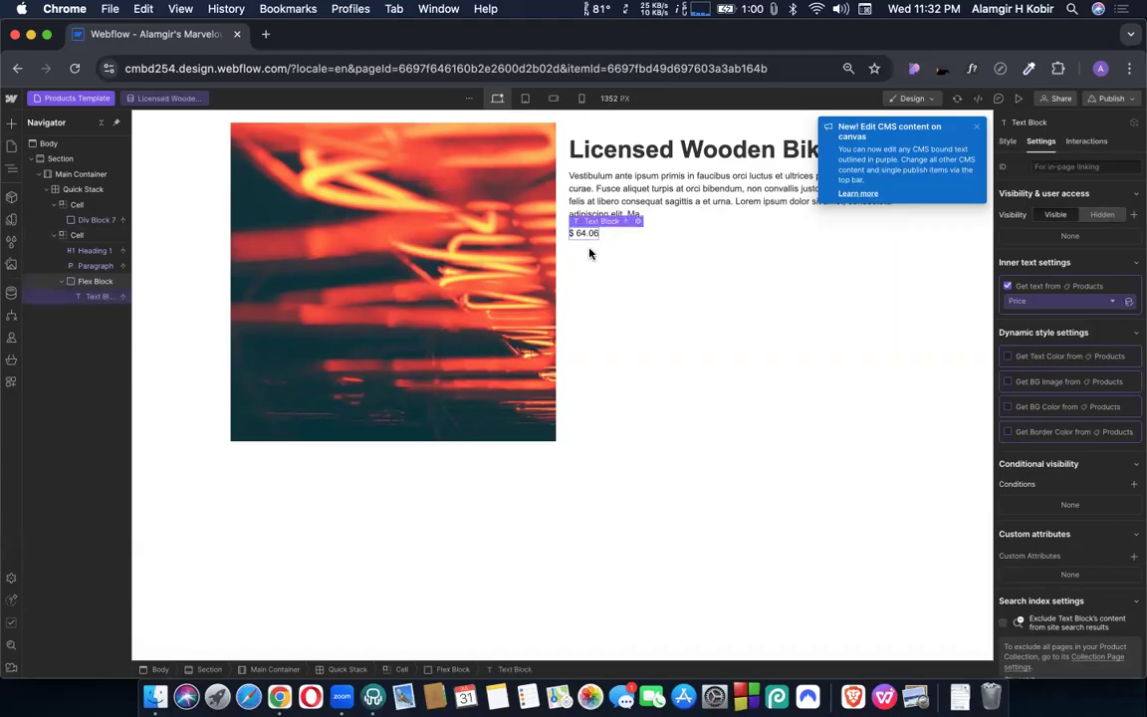
Step: Duplicate the price text block inside the flex block and give the copy a 10 px left margin
{"action": "key", "text": "super+d"}
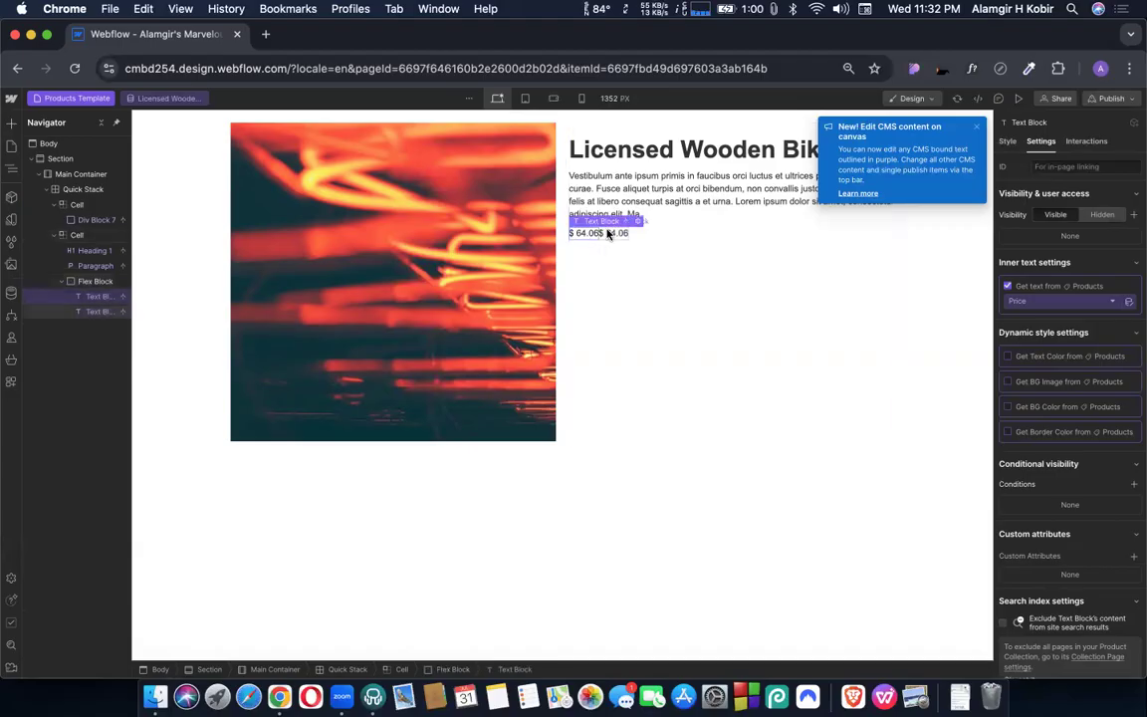
{"action": "left_click", "coordinate": [608, 233]}
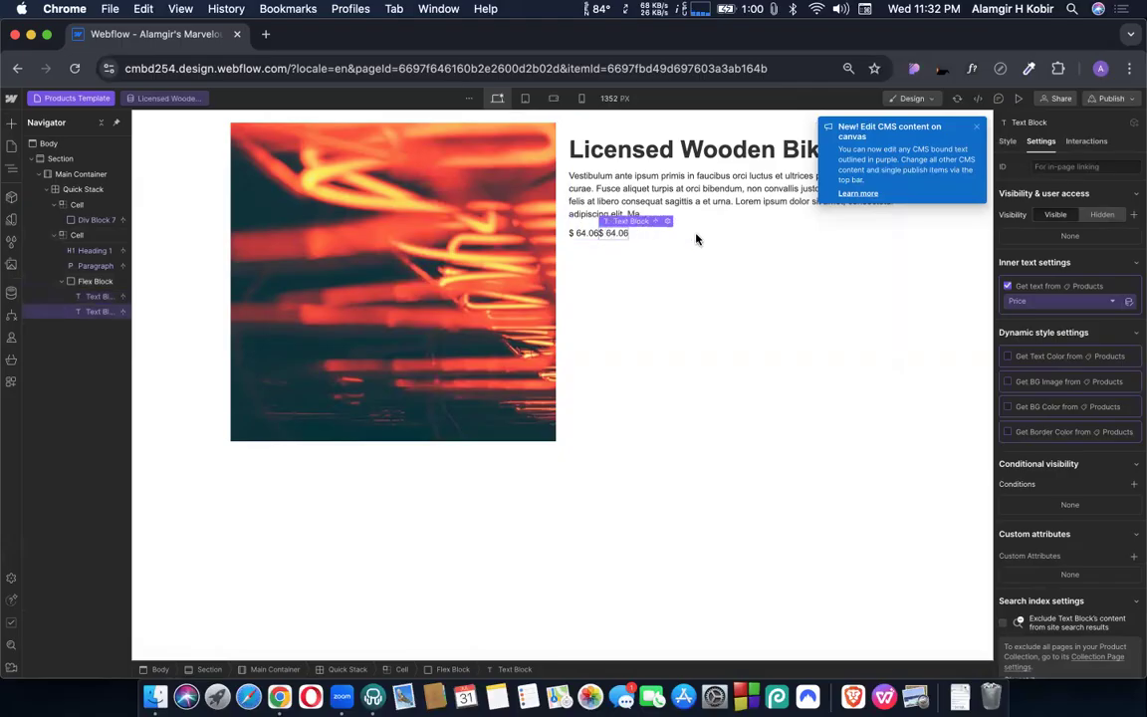
{"action": "left_click", "coordinate": [1009, 142]}
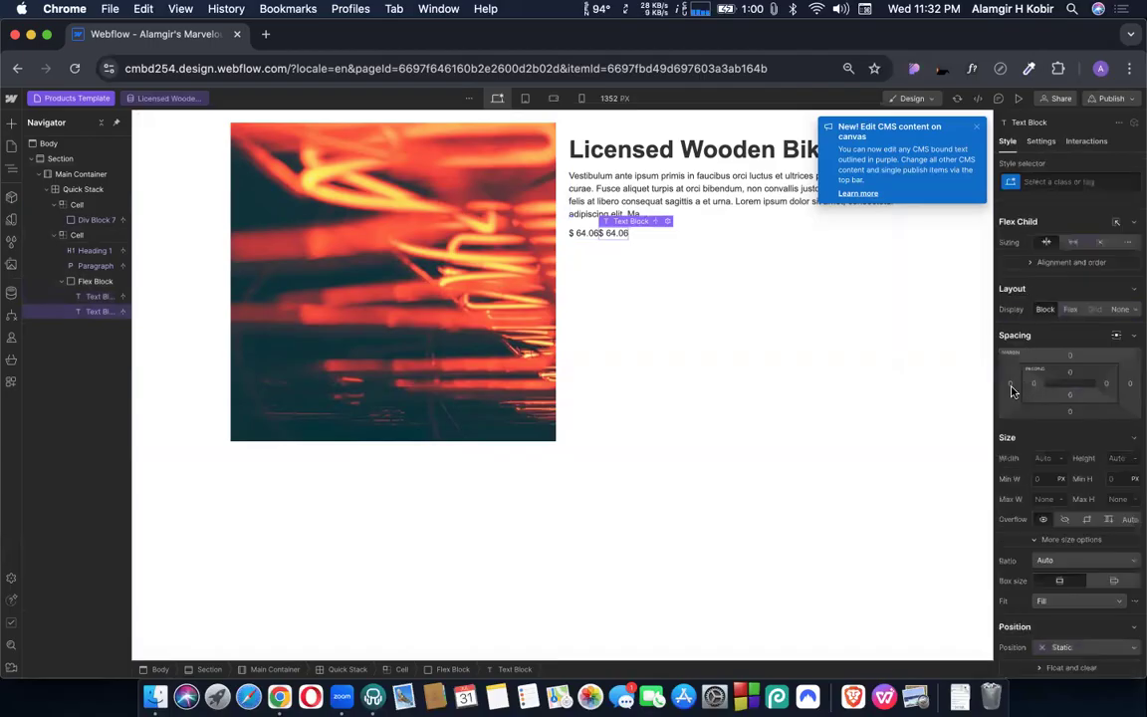
{"action": "left_click", "coordinate": [1029, 408]}
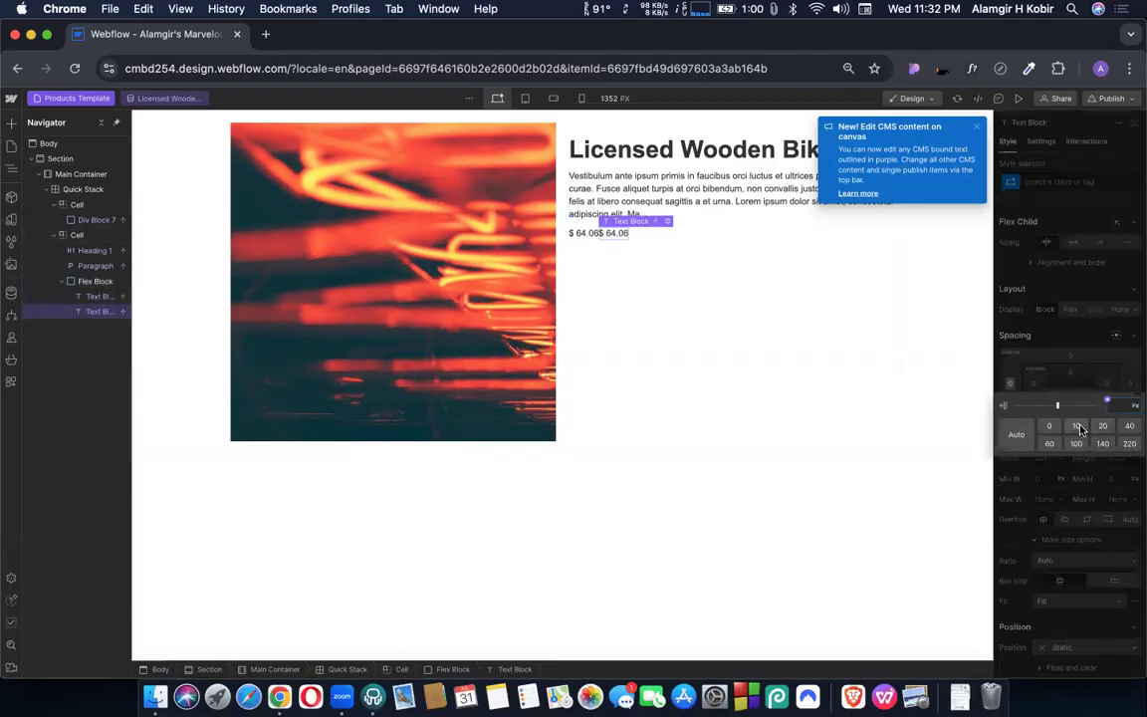
{"action": "left_click", "coordinate": [1077, 426]}
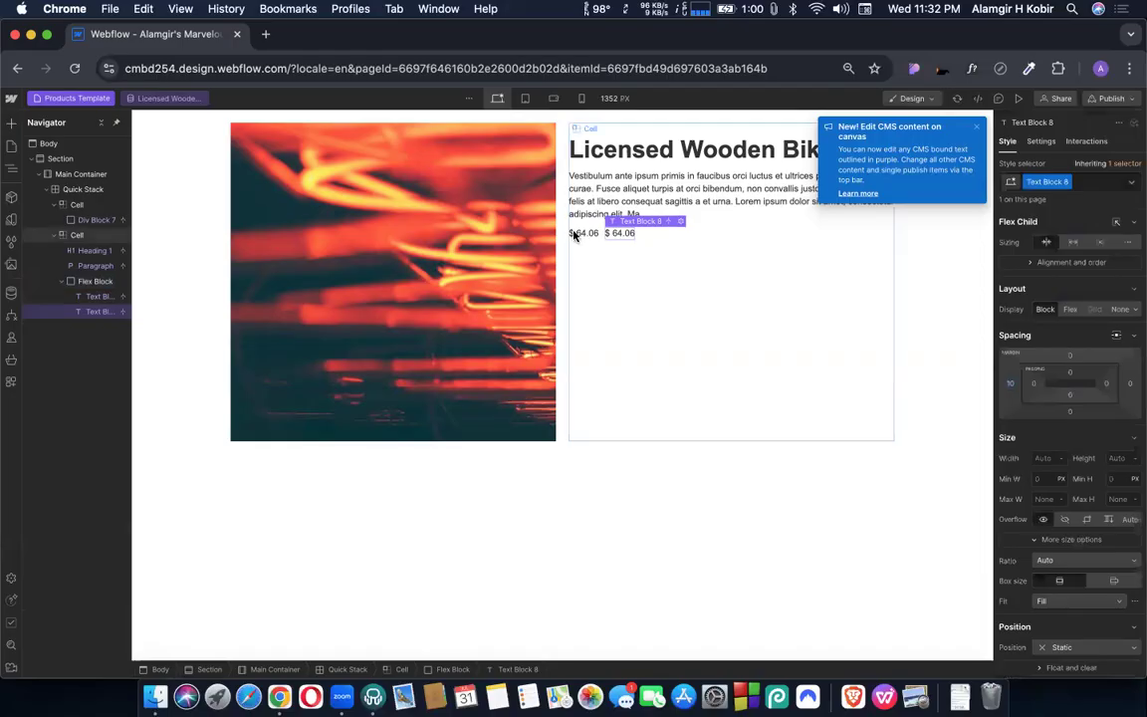
Step: Set the first price text block's font size to 24 px and its weight to 700 - Bold
{"action": "left_click", "coordinate": [576, 233]}
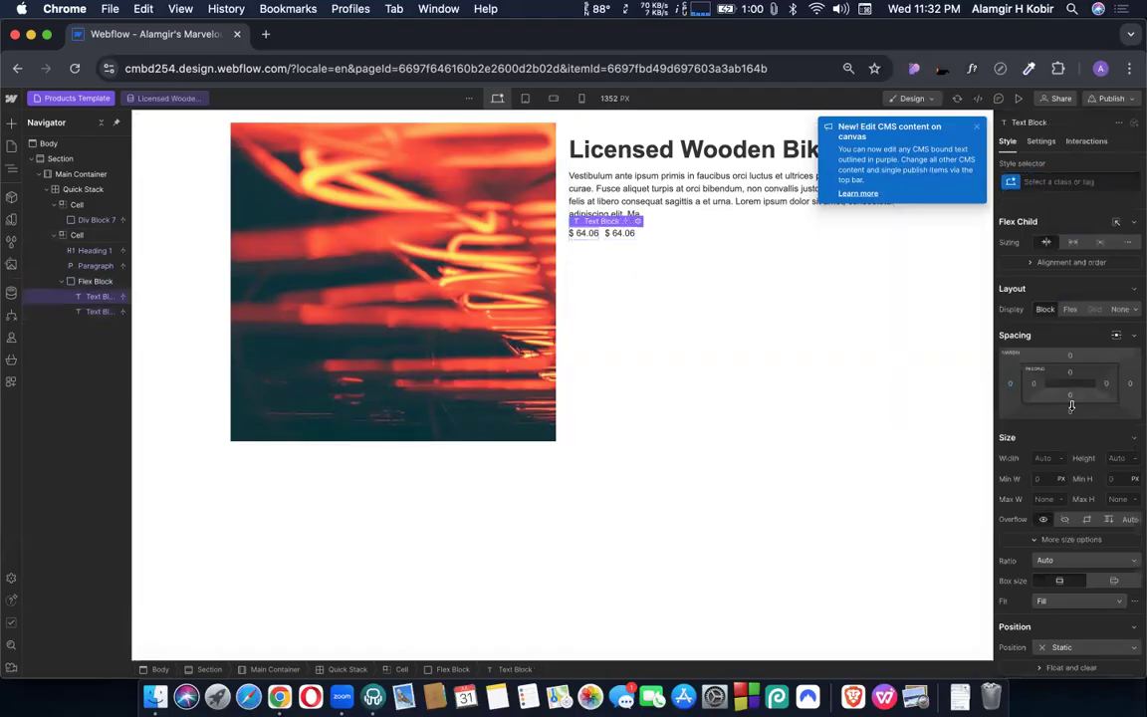
{"action": "scroll", "coordinate": [1078, 343], "scroll_direction": "down", "scroll_amount": 5}
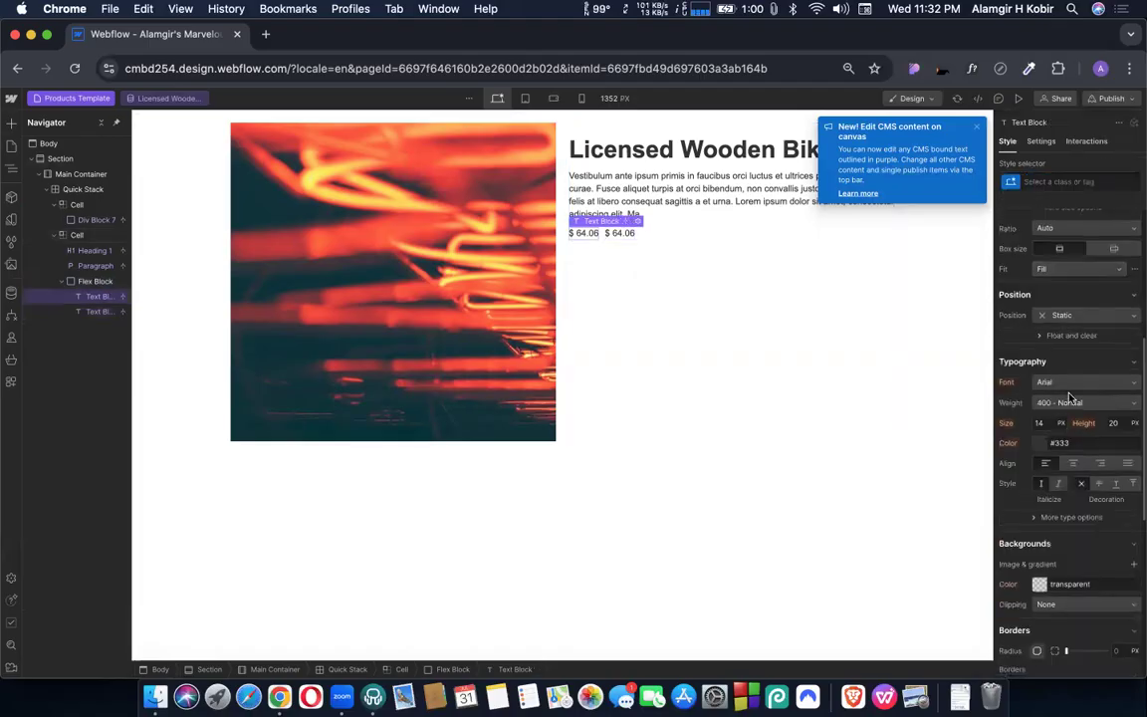
{"action": "left_click", "coordinate": [1041, 424]}
{"action": "type", "text": "2"}
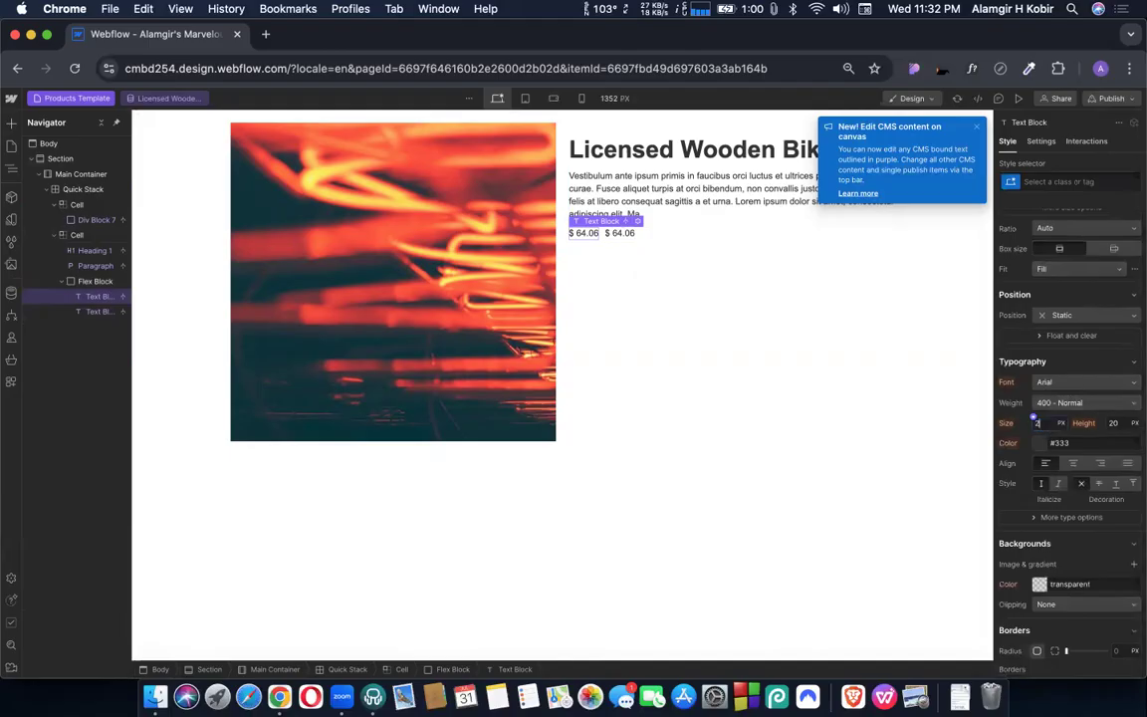
{"action": "type", "text": "4"}
{"action": "key", "text": "Return"}
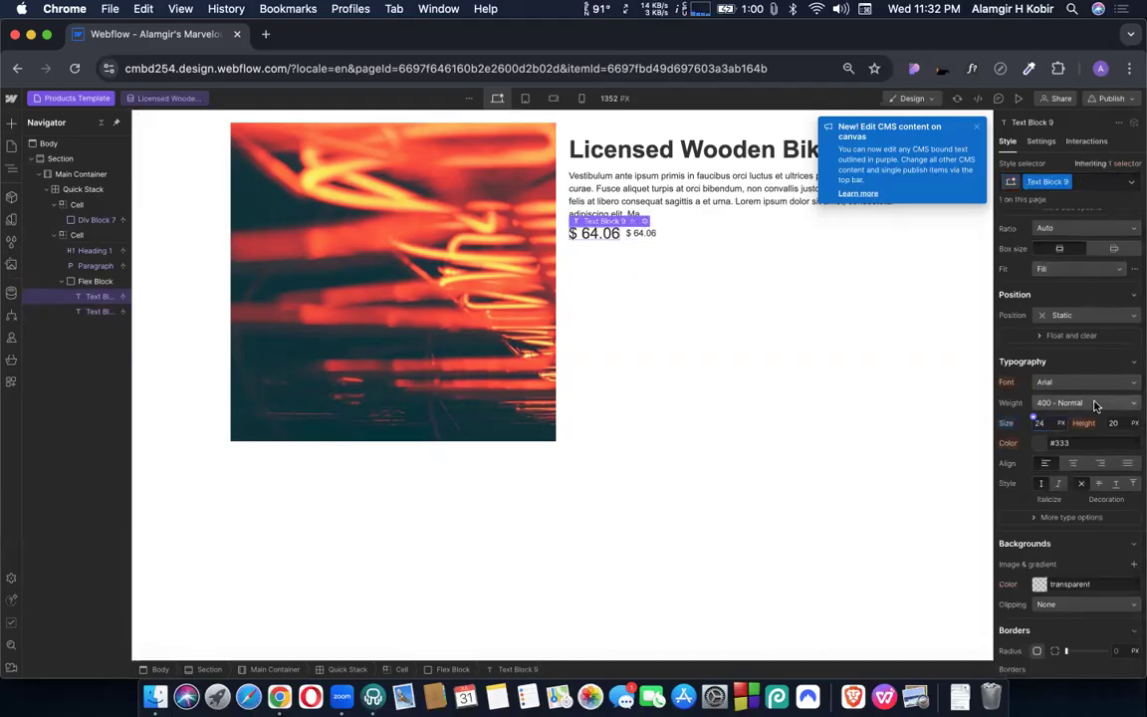
{"action": "left_click", "coordinate": [1065, 402]}
{"action": "left_click", "coordinate": [960, 402]}
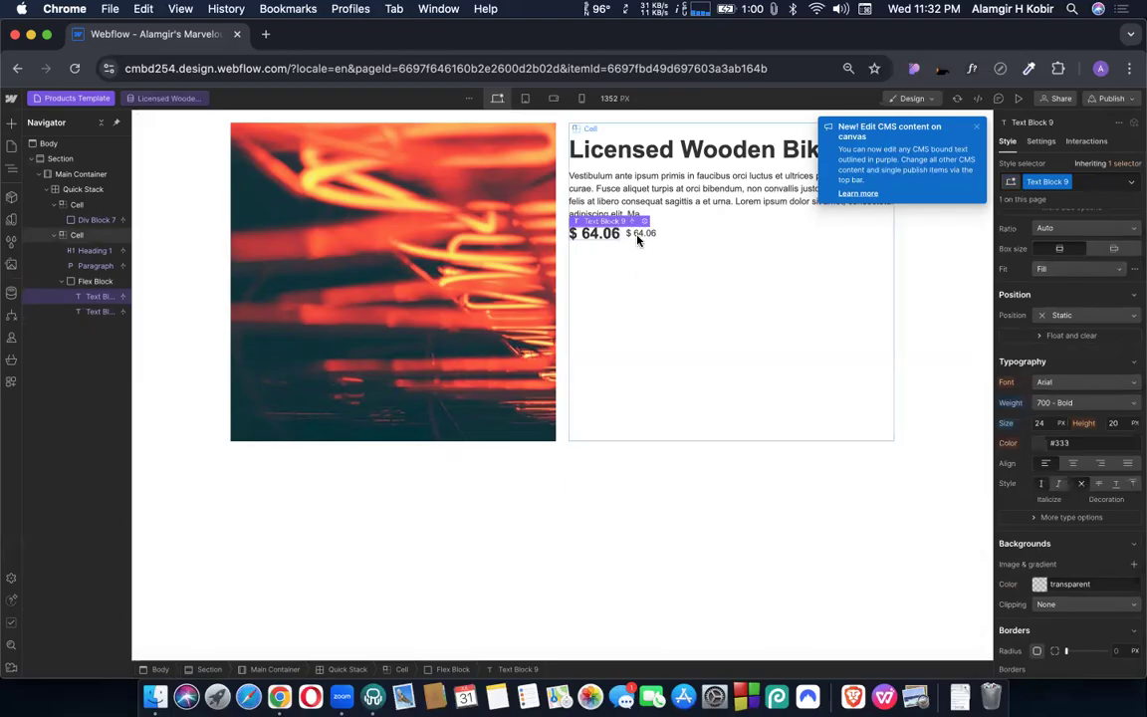
Step: Bind the second price text block to the Compare-at price field and apply a strikethrough decoration to it
{"action": "left_click", "coordinate": [640, 235]}
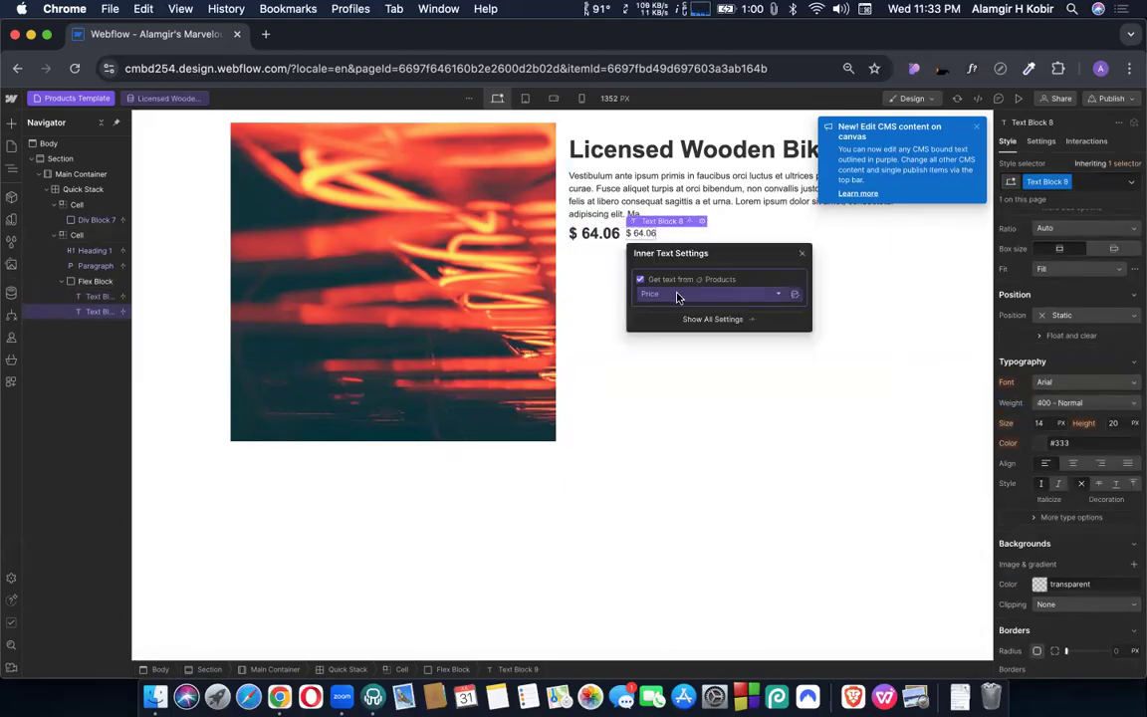
{"action": "left_click", "coordinate": [677, 294]}
{"action": "left_click", "coordinate": [672, 411]}
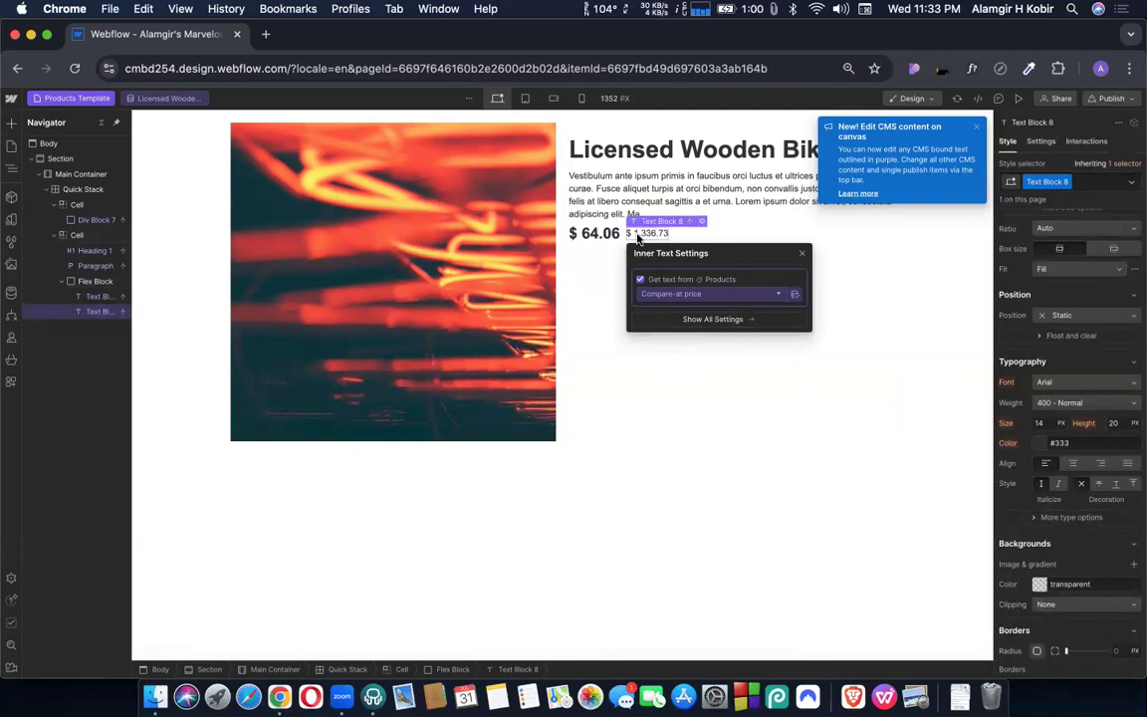
{"action": "left_click", "coordinate": [804, 256]}
{"action": "scroll", "coordinate": [1076, 415], "scroll_direction": "down", "scroll_amount": 4}
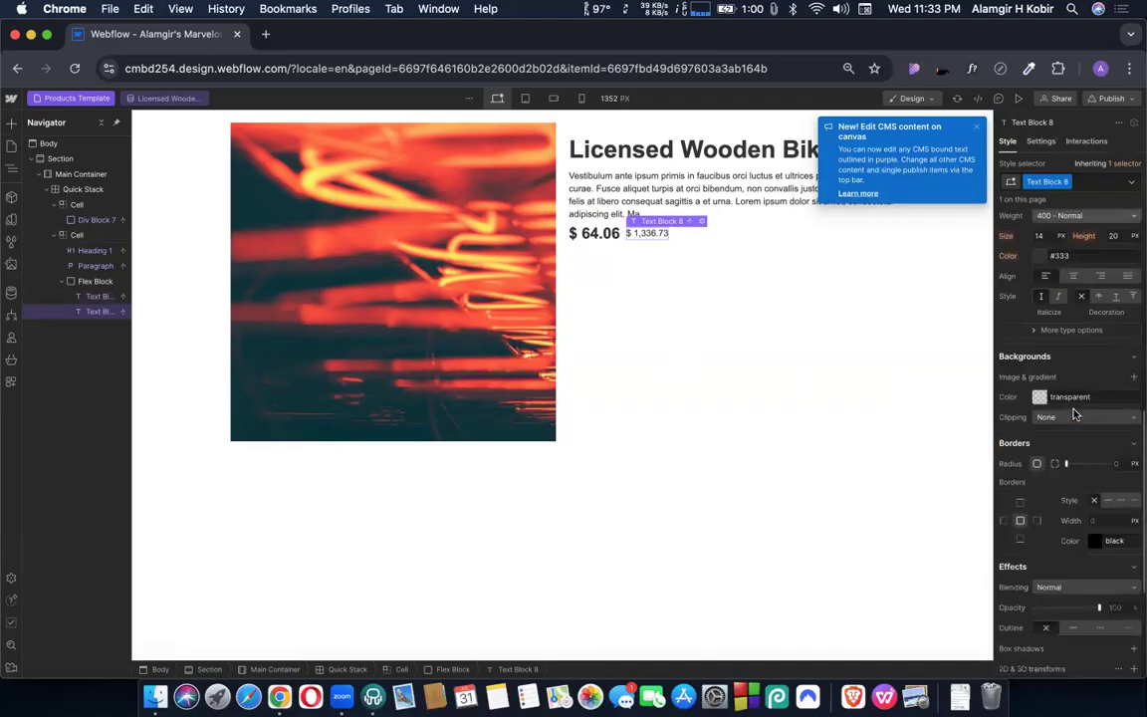
{"action": "scroll", "coordinate": [1076, 415], "scroll_direction": "up", "scroll_amount": 3}
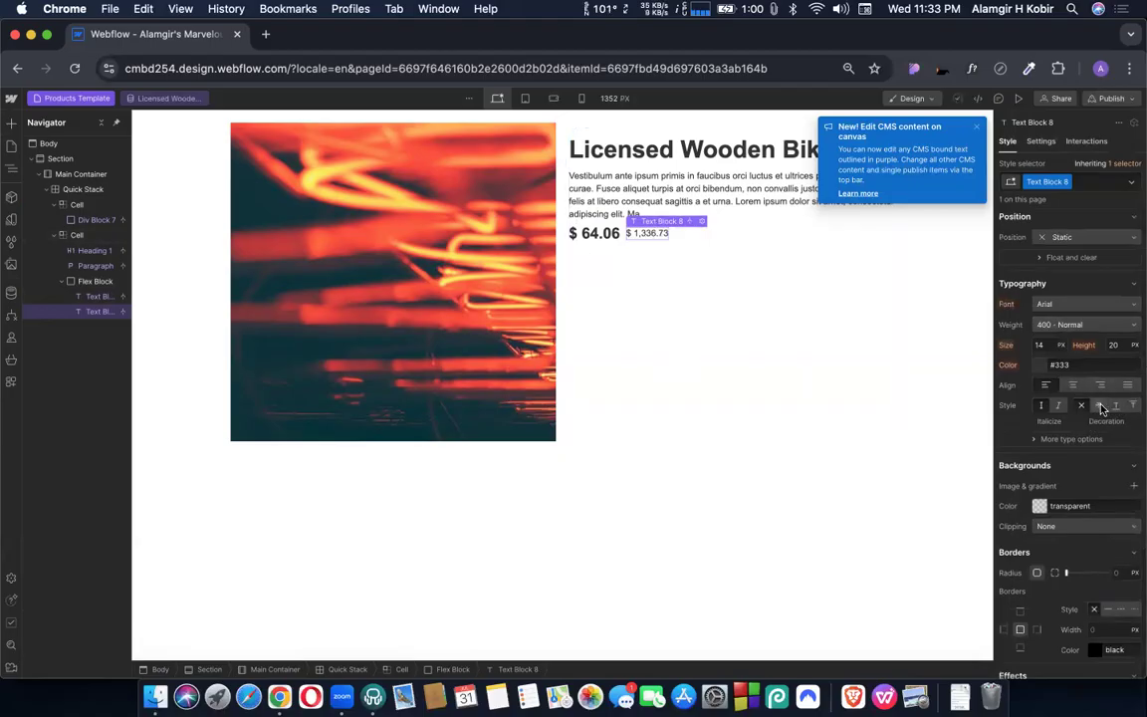
Step: Set the product image block's background image to Cover size, centred at 50% by 50%, with no tiling
{"action": "left_click", "coordinate": [660, 287]}
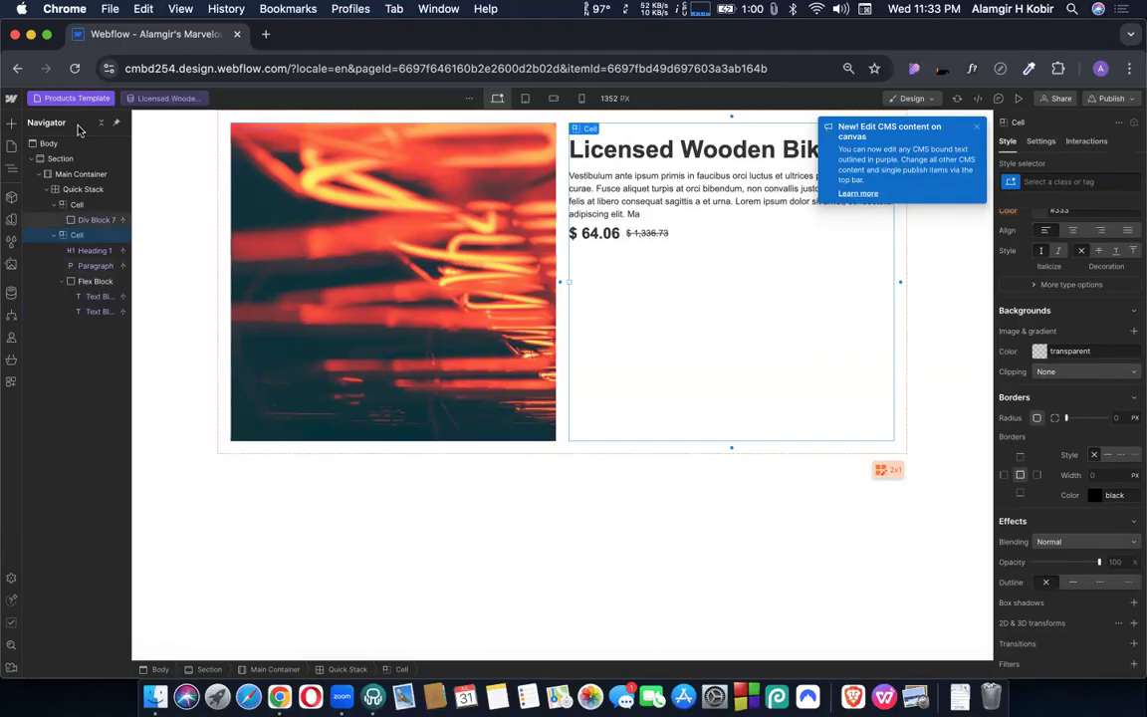
{"action": "left_click", "coordinate": [12, 124]}
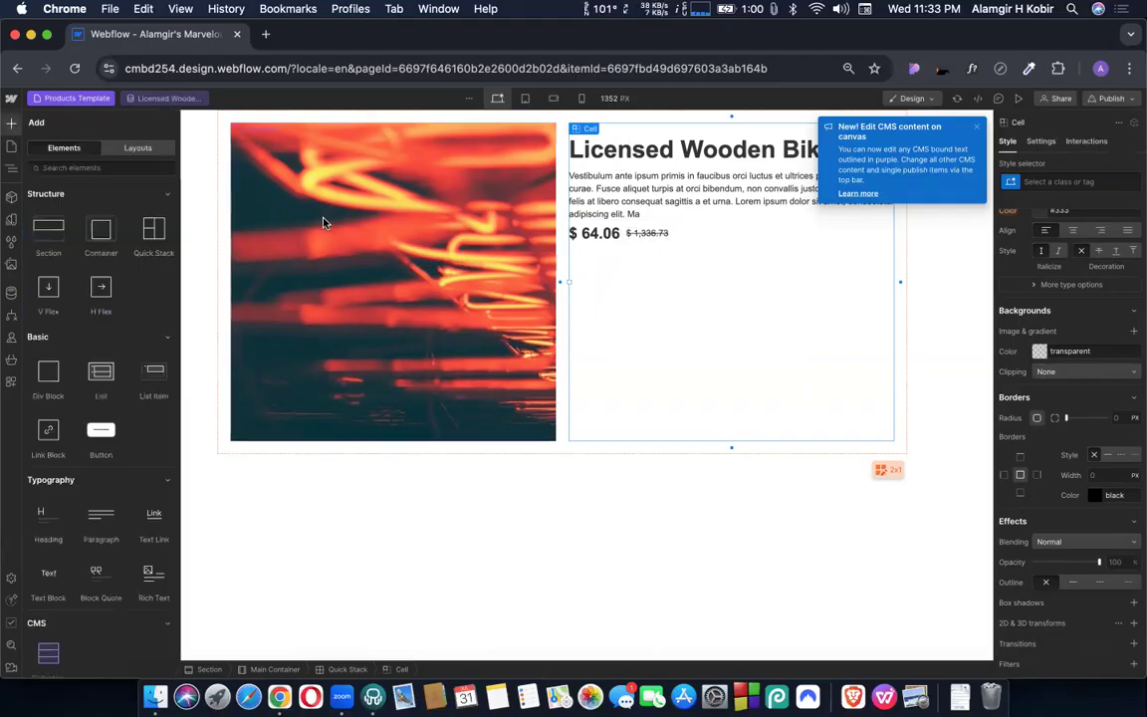
{"action": "left_click", "coordinate": [323, 223]}
{"action": "scroll", "coordinate": [1008, 331], "scroll_direction": "down", "scroll_amount": 10}
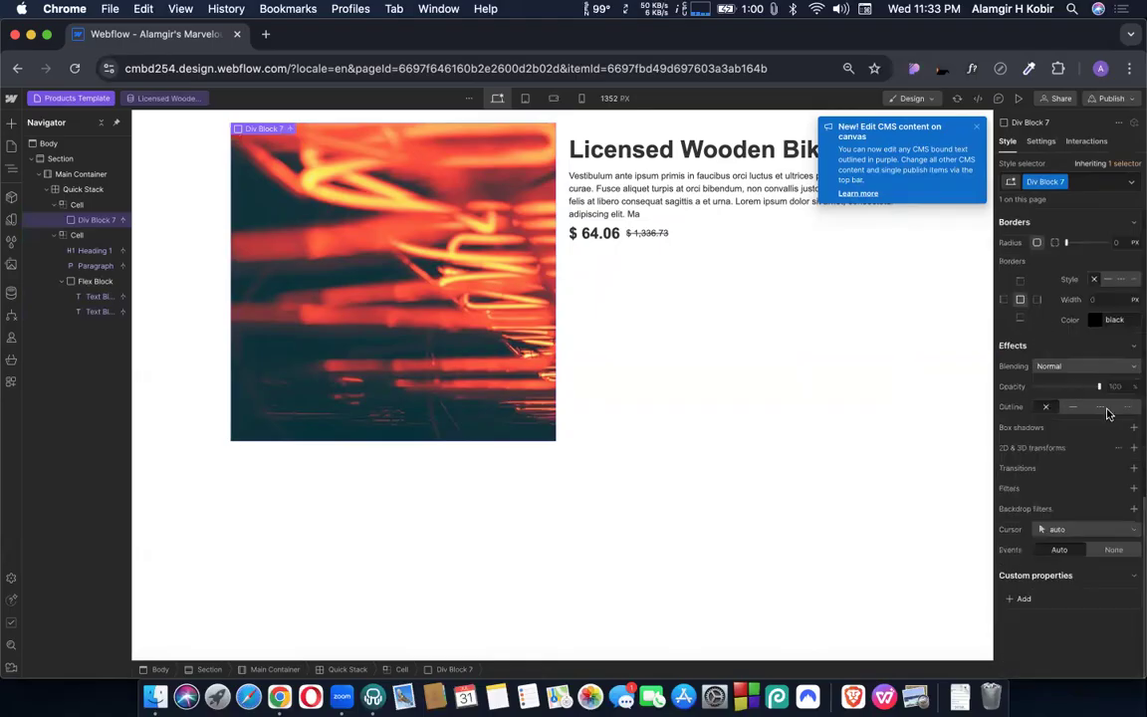
{"action": "scroll", "coordinate": [1102, 359], "scroll_direction": "up", "scroll_amount": 3}
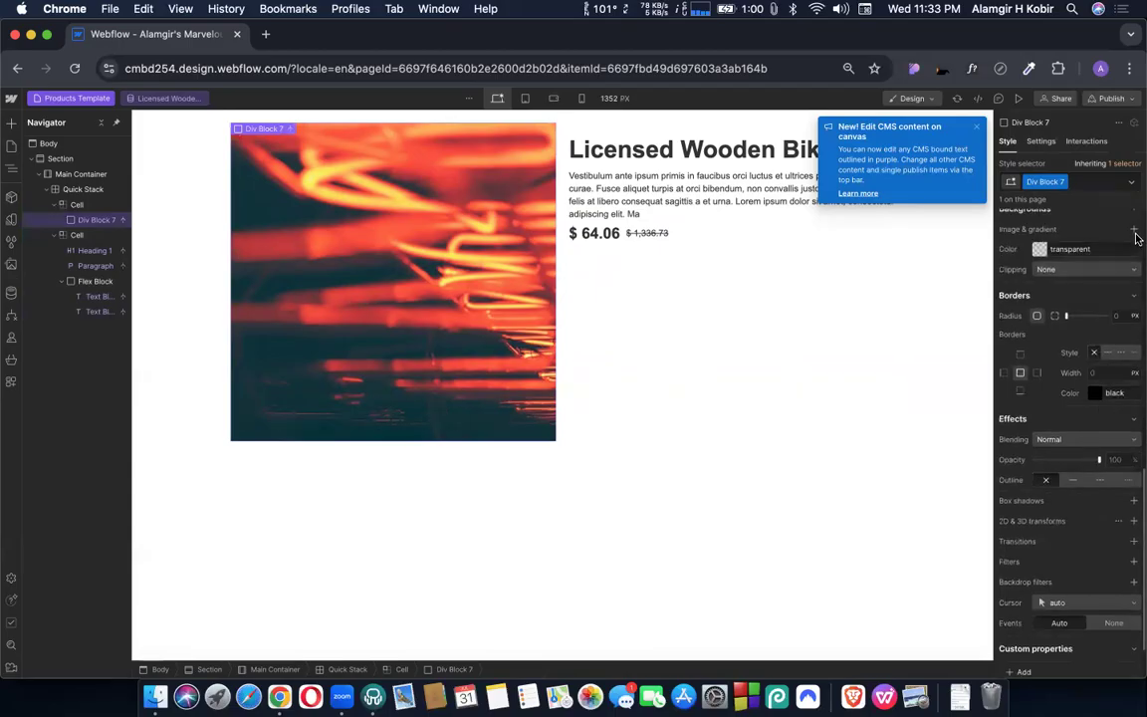
{"action": "left_click", "coordinate": [1134, 229]}
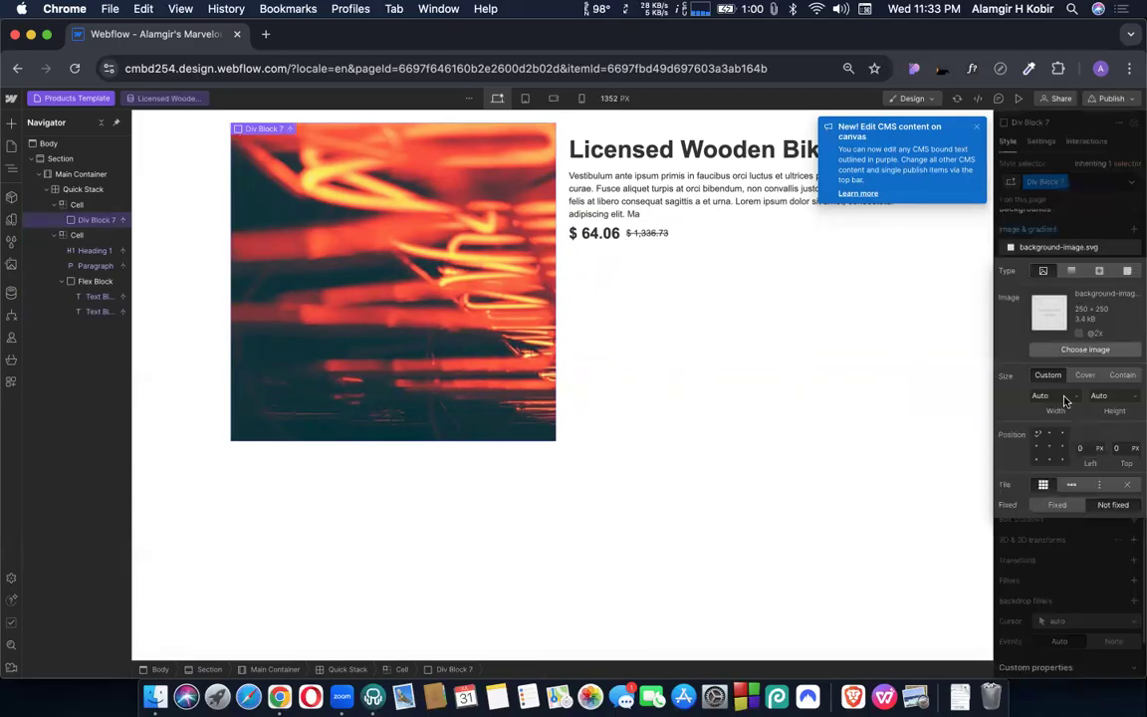
{"action": "left_click", "coordinate": [1085, 375]}
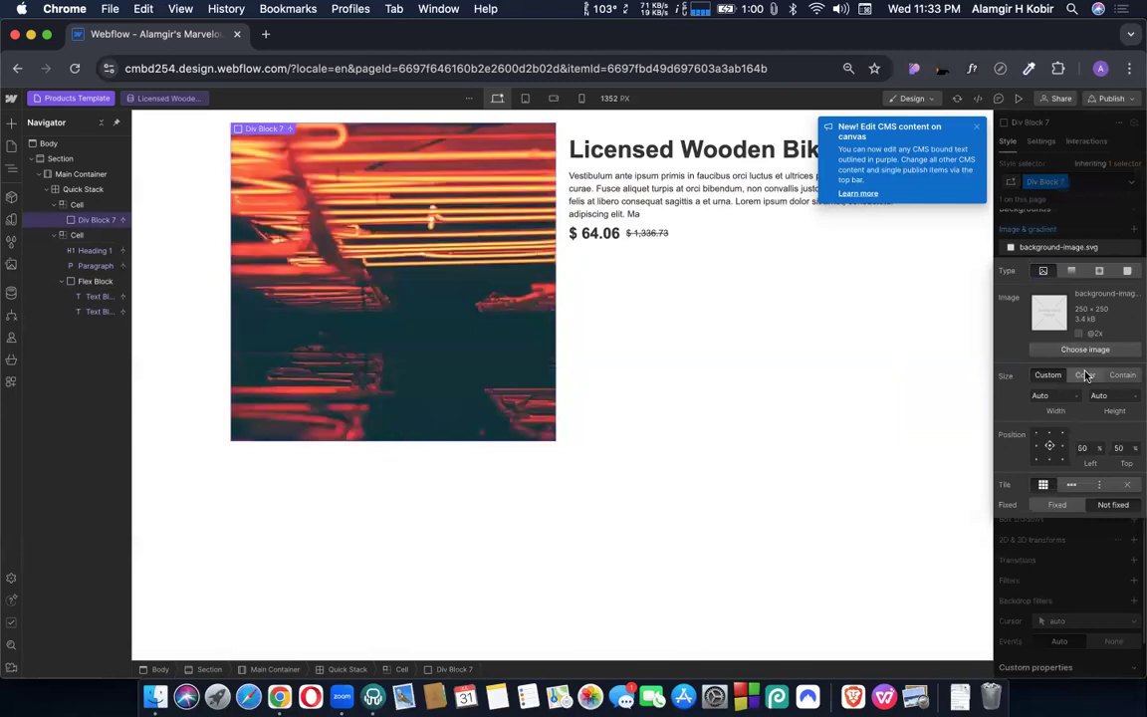
{"action": "left_click", "coordinate": [1129, 486]}
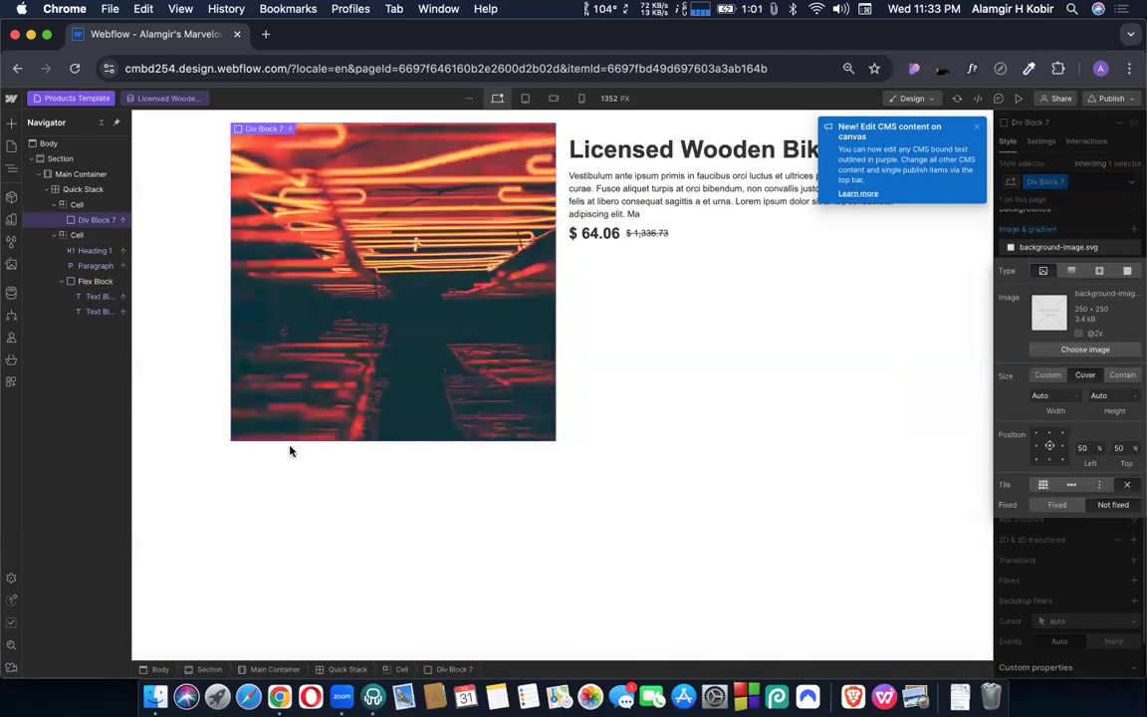
{"action": "left_click", "coordinate": [290, 451]}
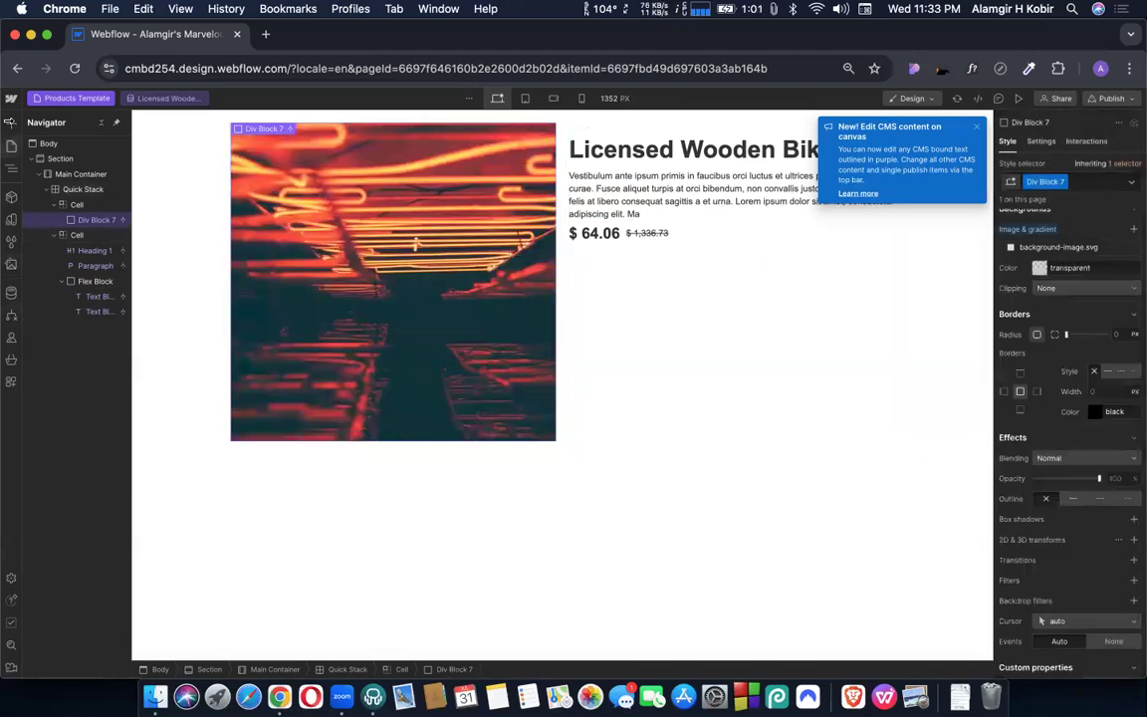
Step: Insert an Add to Cart element below the price flex block in the product details cell
{"action": "left_click", "coordinate": [10, 122]}
{"action": "scroll", "coordinate": [42, 338], "scroll_direction": "down", "scroll_amount": 5}
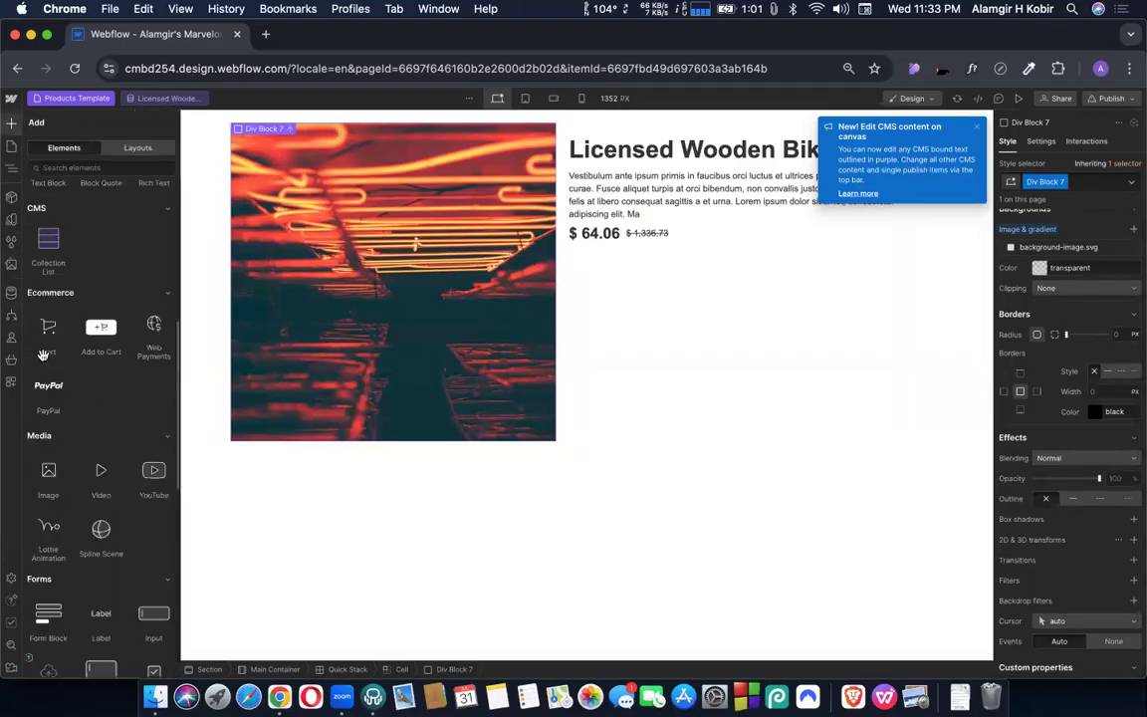
{"action": "left_click_drag", "start_coordinate": [100, 243], "coordinate": [647, 246]}
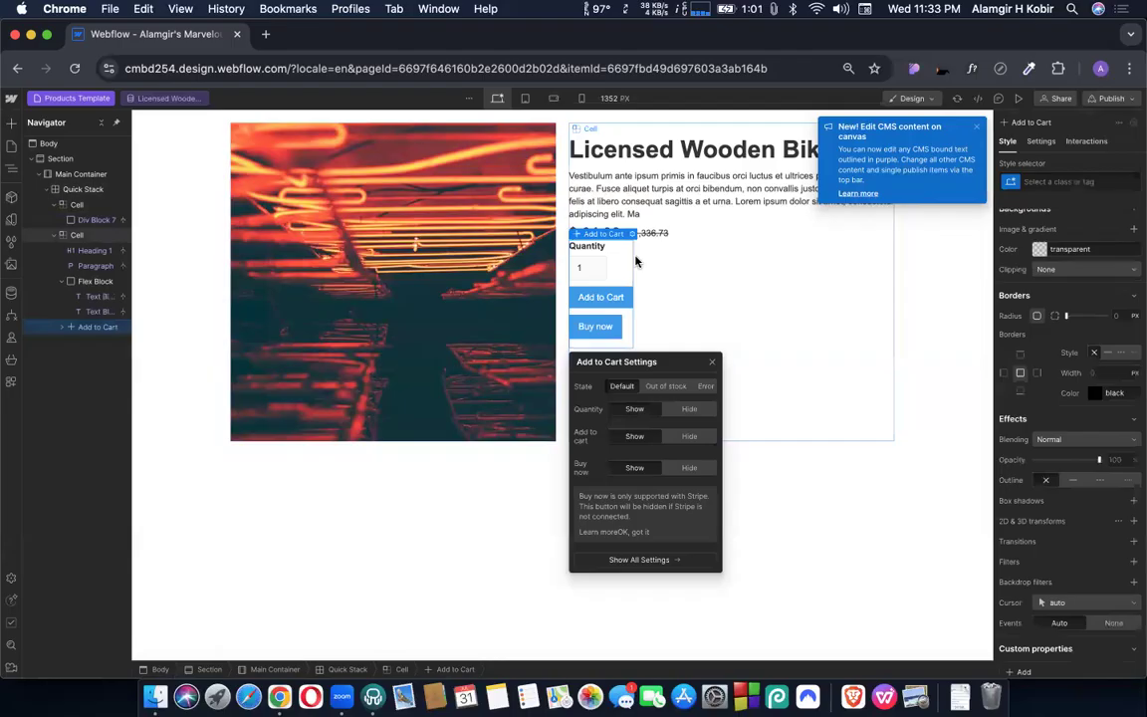
Step: Set the Add to Cart element's width to 100% and its top margin to 40 px
{"action": "scroll", "coordinate": [1052, 416], "scroll_direction": "up", "scroll_amount": 10}
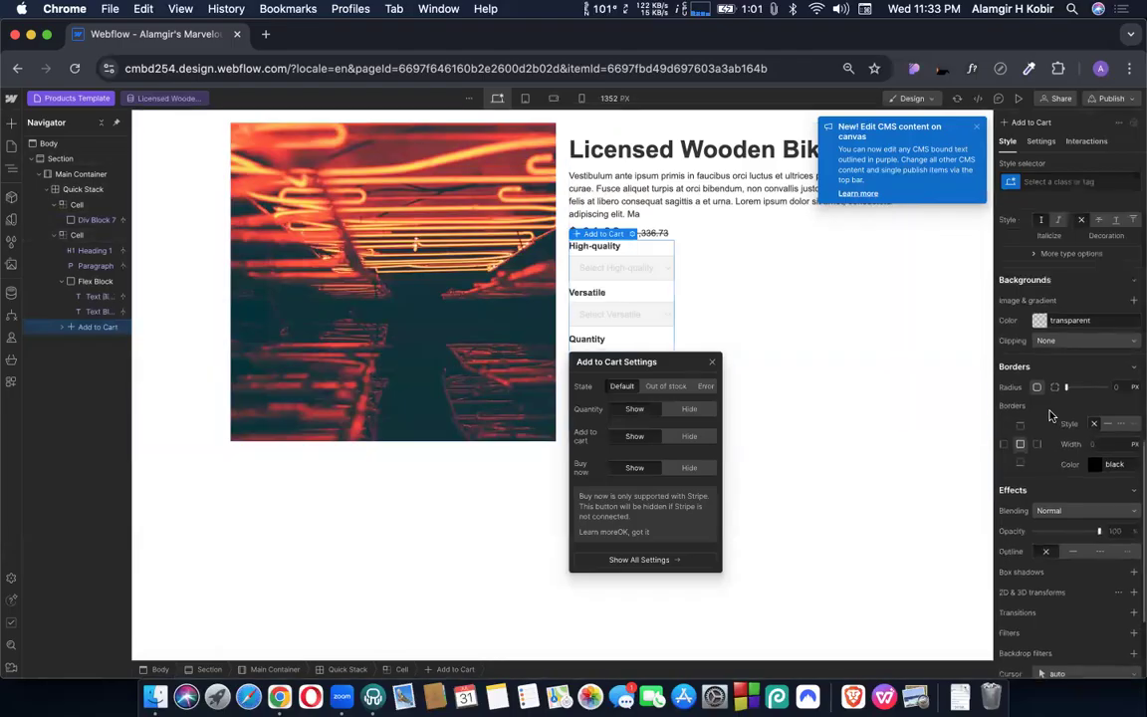
{"action": "scroll", "coordinate": [1052, 416], "scroll_direction": "down", "scroll_amount": 2}
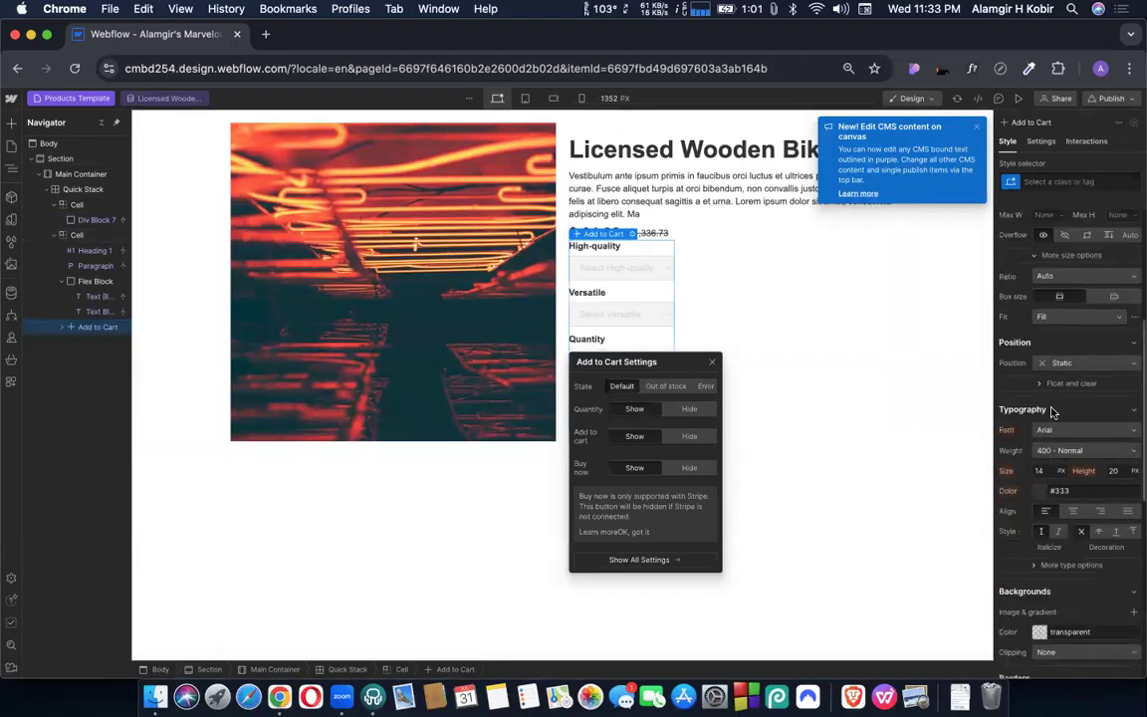
{"action": "scroll", "coordinate": [1047, 379], "scroll_direction": "up", "scroll_amount": 4}
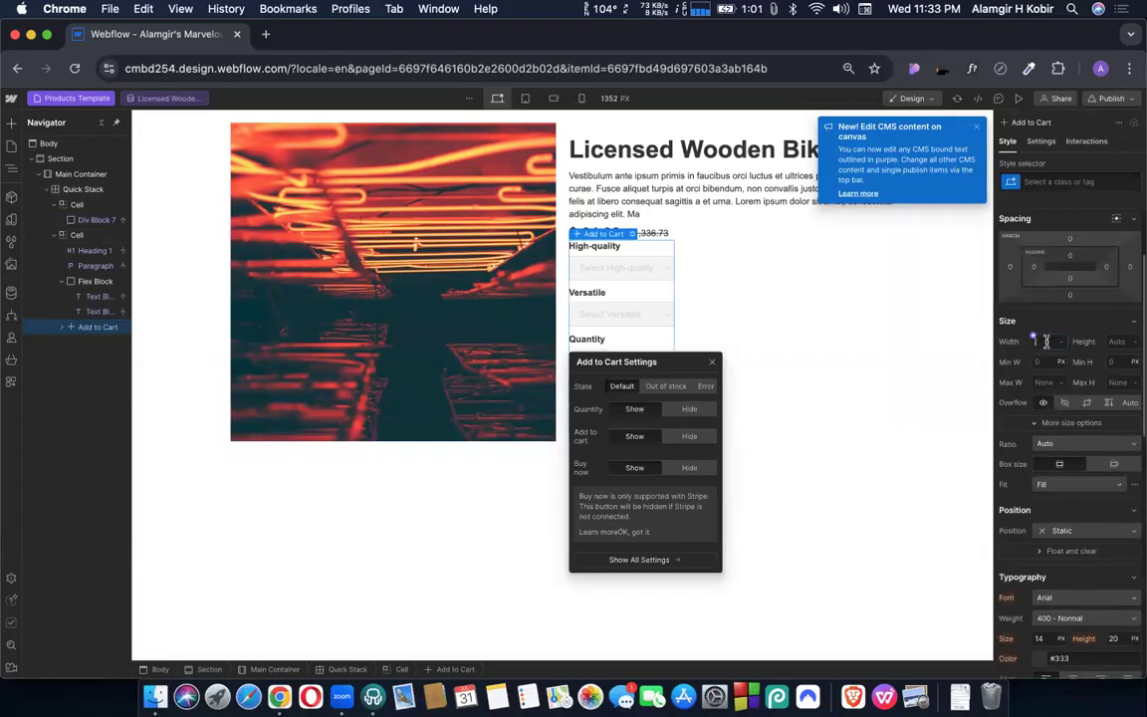
{"action": "left_click", "coordinate": [1045, 342]}
{"action": "type", "text": "100"}
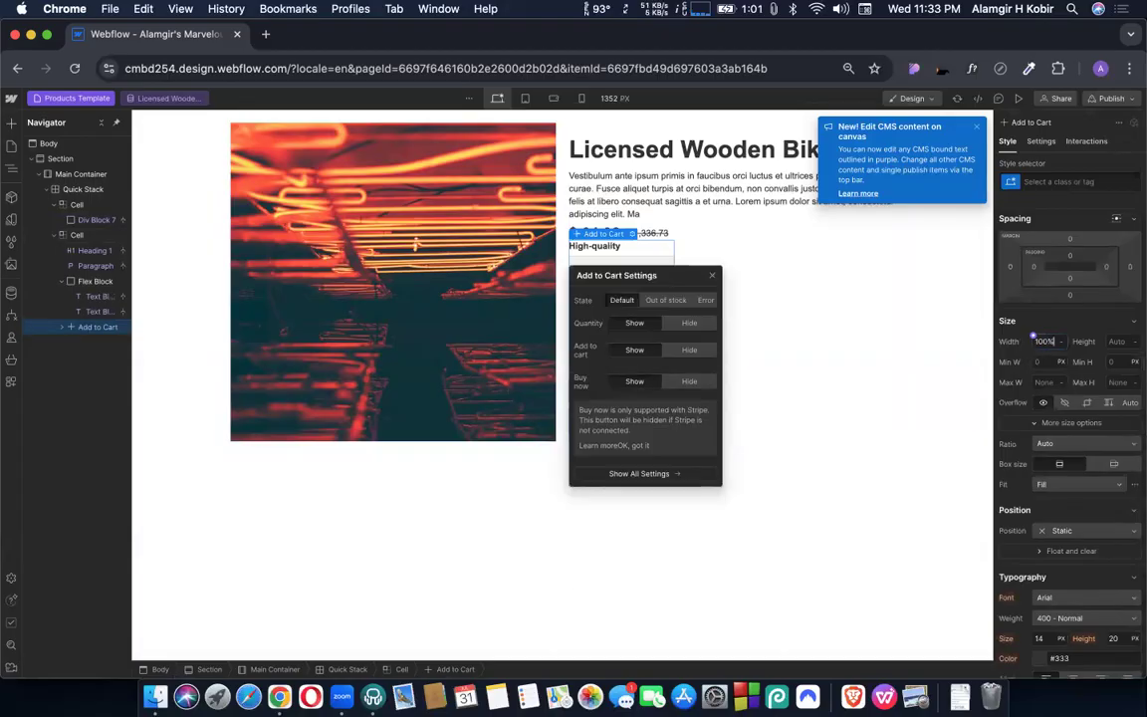
{"action": "type", "text": "%"}
{"action": "key", "text": "Return"}
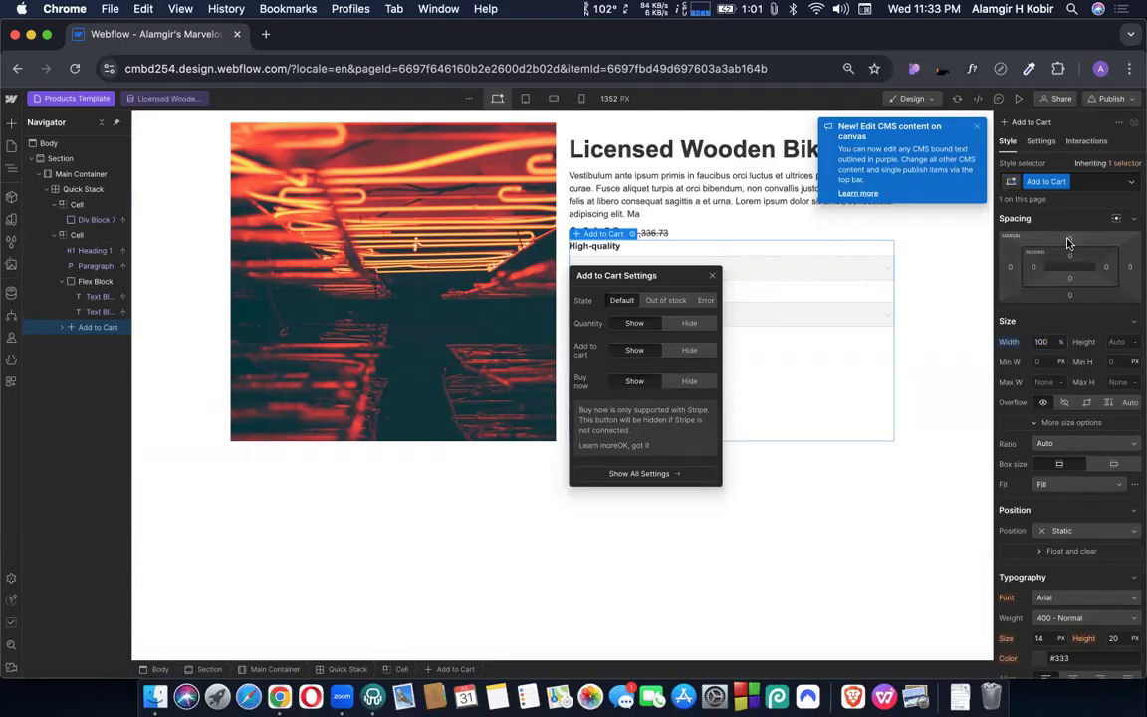
{"action": "left_click", "coordinate": [1066, 242]}
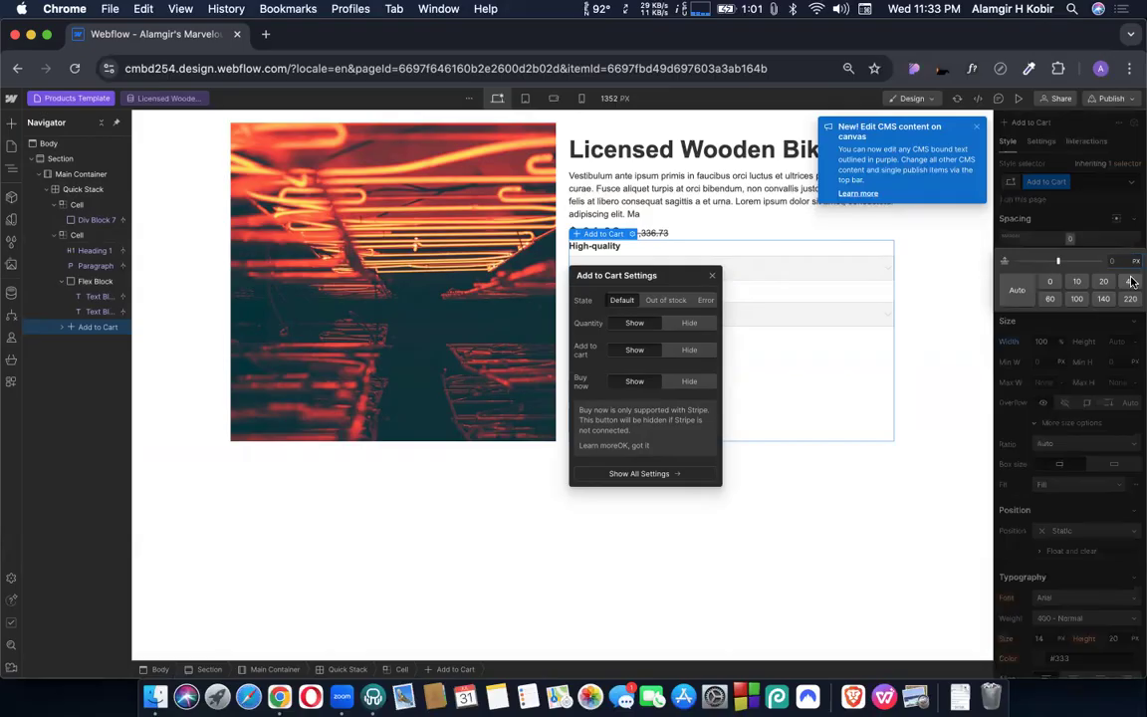
{"action": "left_click", "coordinate": [1130, 282]}
Step: Give the flex block holding the two prices a 20 px top margin
{"action": "left_click", "coordinate": [620, 230]}
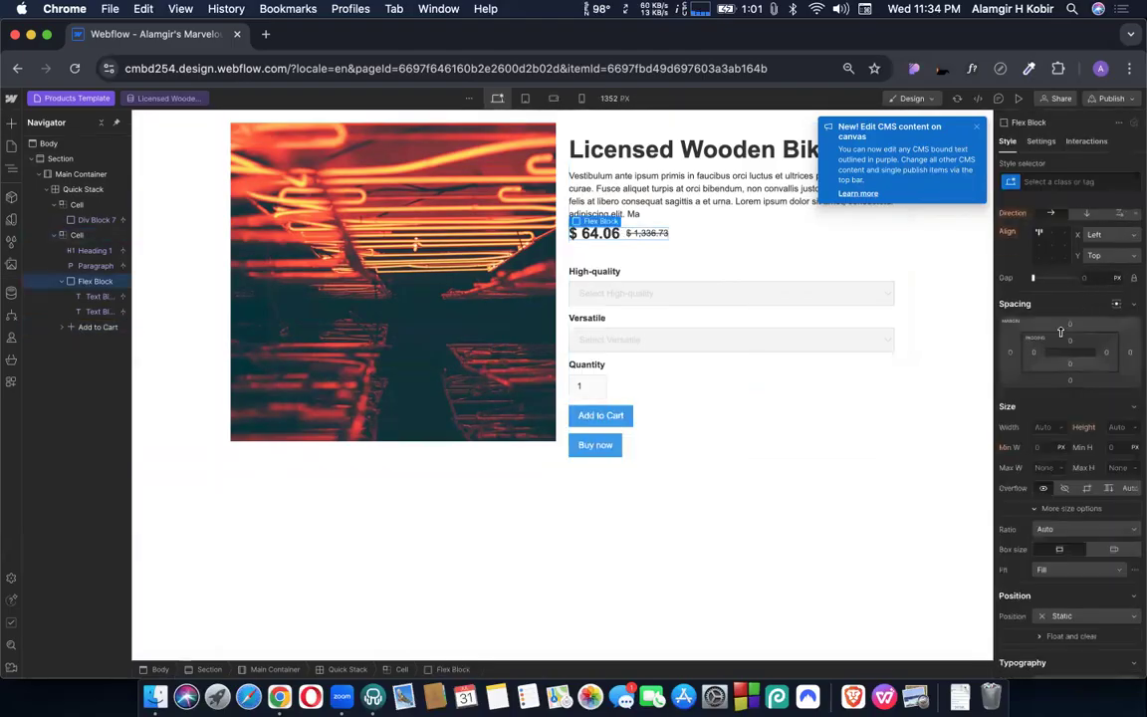
{"action": "left_click", "coordinate": [1070, 325]}
{"action": "left_click", "coordinate": [1103, 367]}
{"action": "left_click", "coordinate": [760, 440]}
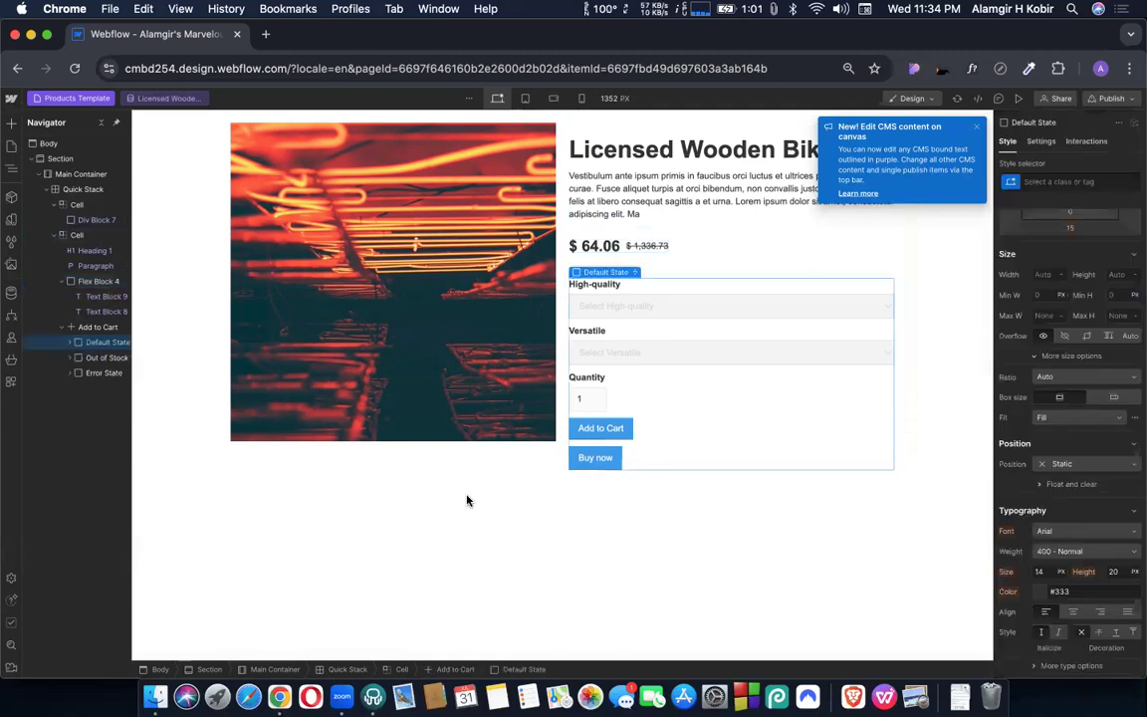
Step: Set the product image block's height to 100% so it fills its cell
{"action": "left_click", "coordinate": [467, 467]}
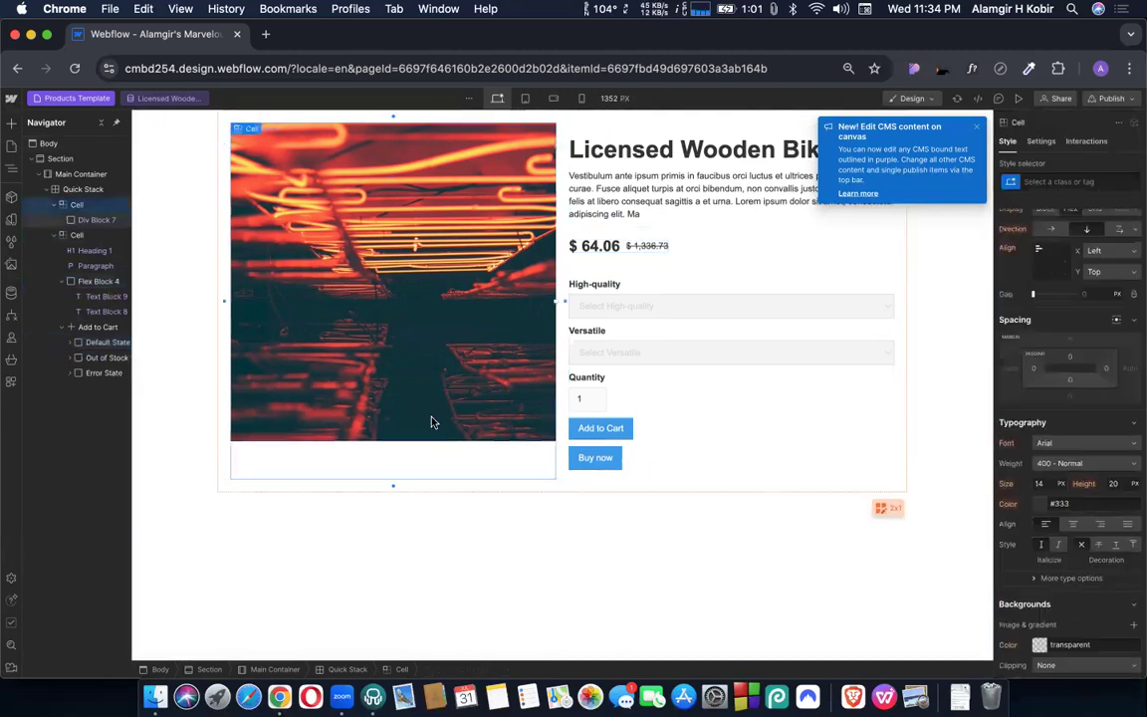
{"action": "left_click", "coordinate": [436, 422]}
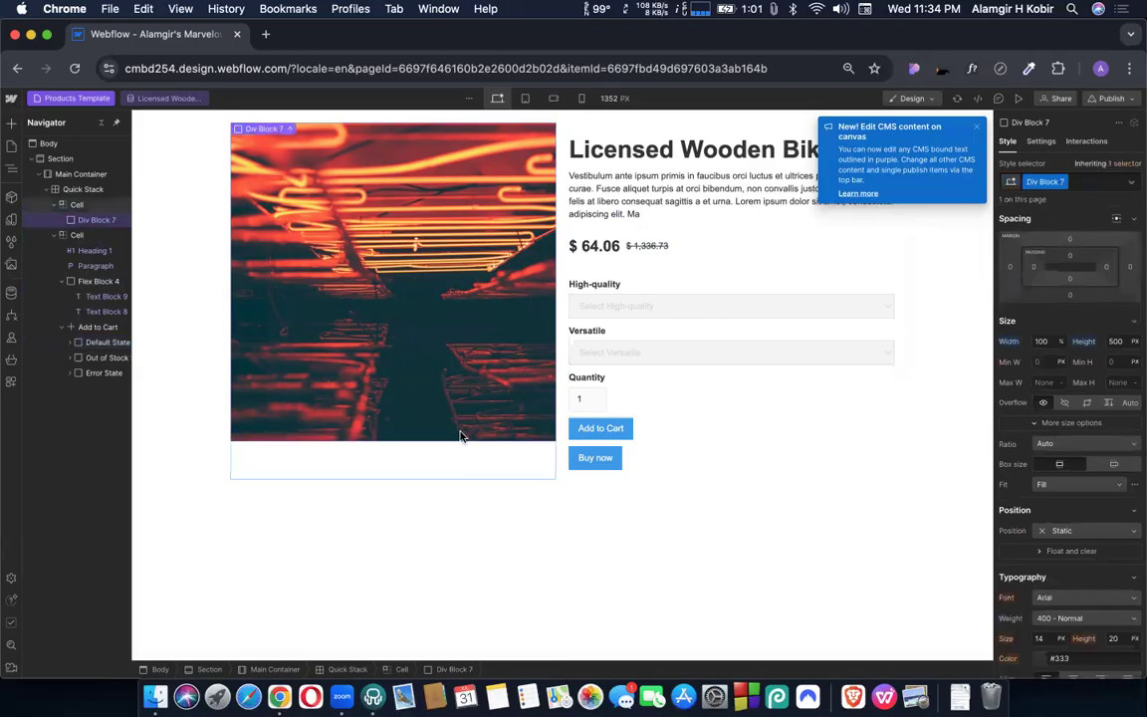
{"action": "type", "text": "1"}
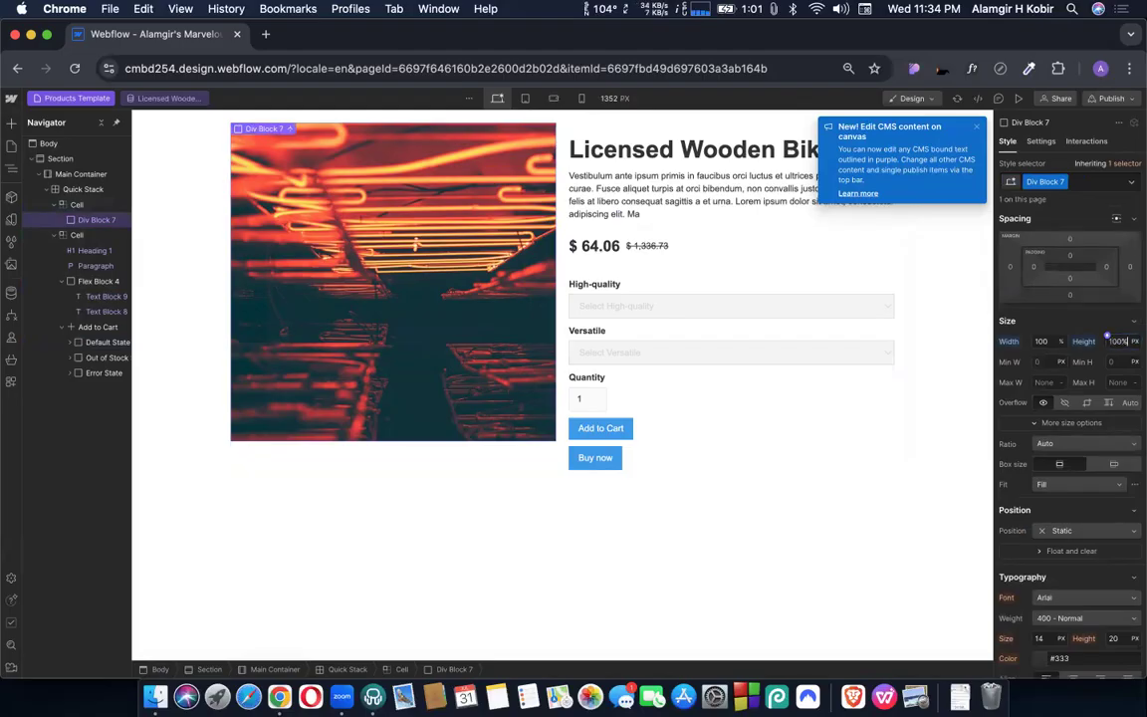
{"action": "type", "text": "00%"}
{"action": "key", "text": "Return"}
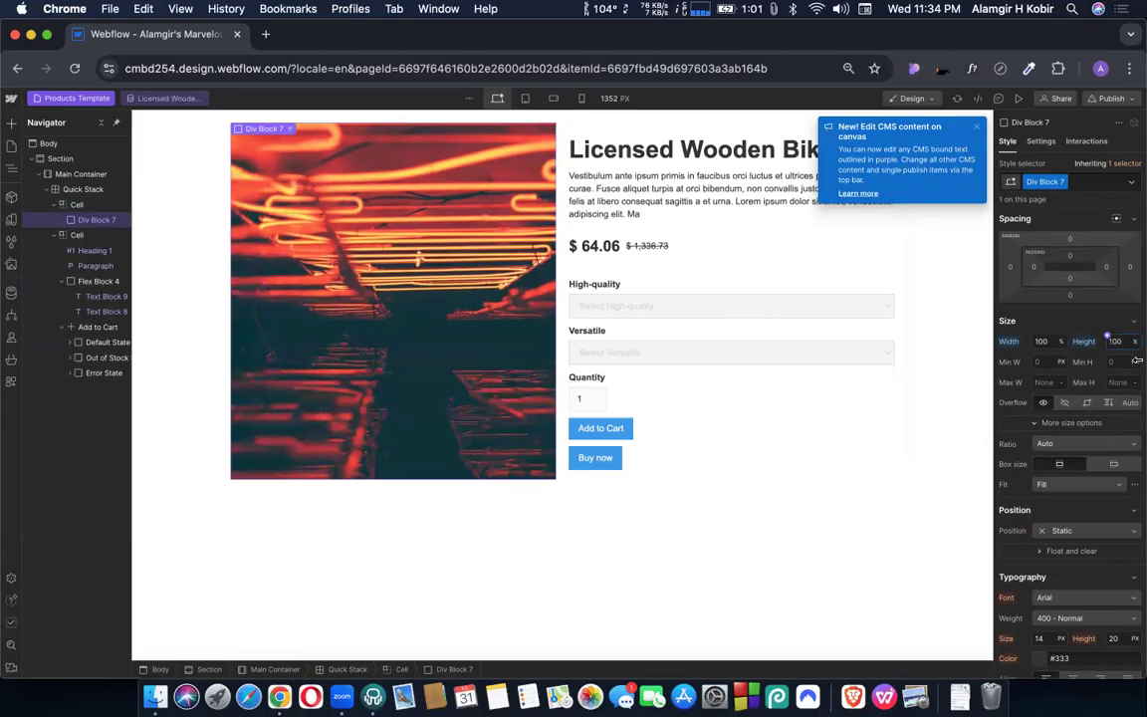
Step: Try hiding and re-showing the Quantity, Add to cart and Buy now parts in the Add to Cart element's settings
{"action": "left_click", "coordinate": [676, 432]}
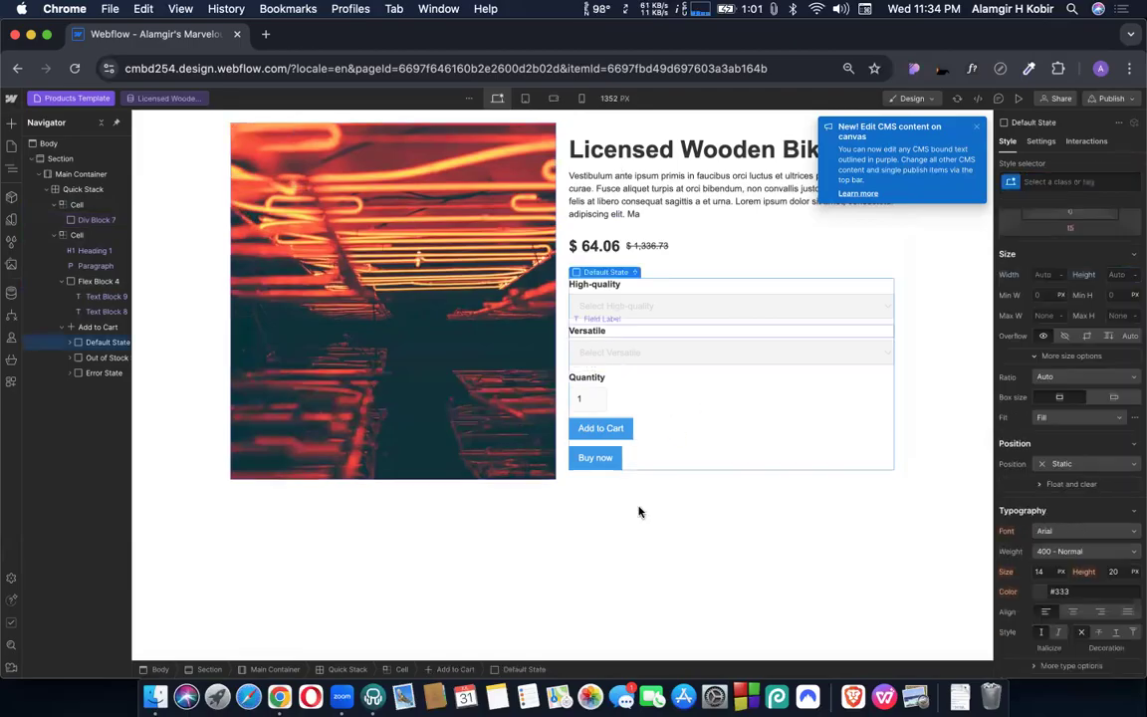
{"action": "left_click", "coordinate": [587, 399]}
{"action": "left_click", "coordinate": [628, 275]}
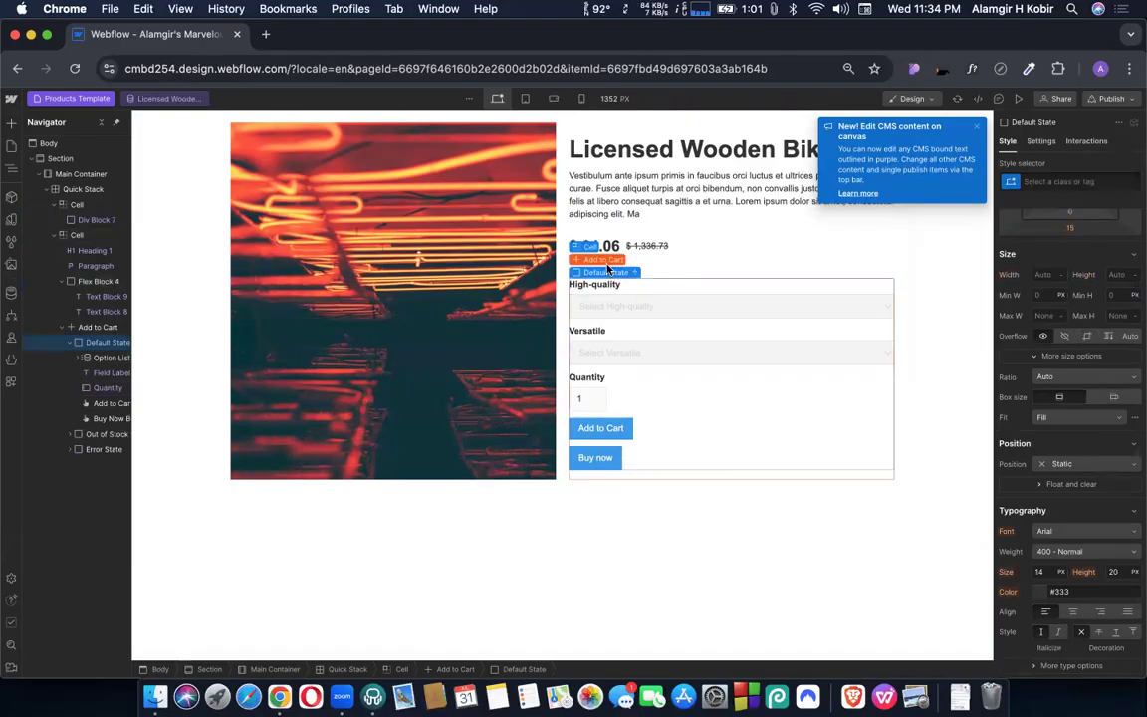
{"action": "left_click", "coordinate": [627, 276]}
{"action": "left_click", "coordinate": [631, 273]}
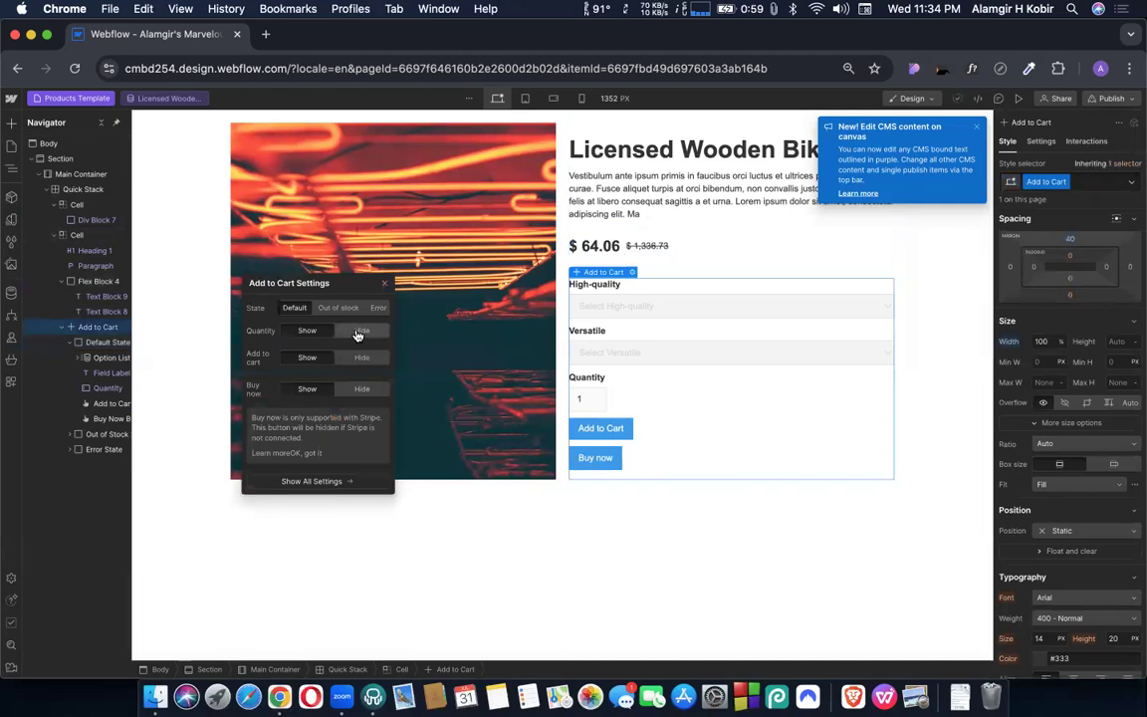
{"action": "left_click", "coordinate": [361, 332]}
{"action": "left_click", "coordinate": [308, 335]}
{"action": "left_click", "coordinate": [356, 359]}
{"action": "left_click", "coordinate": [308, 360]}
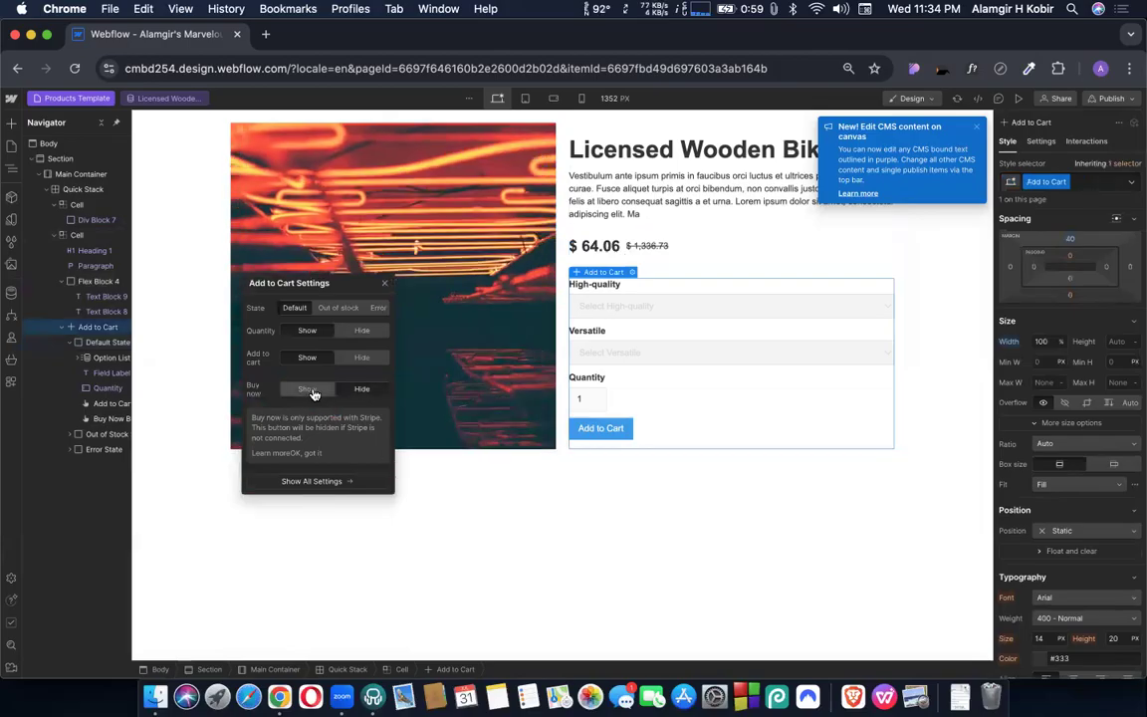
{"action": "left_click", "coordinate": [310, 391]}
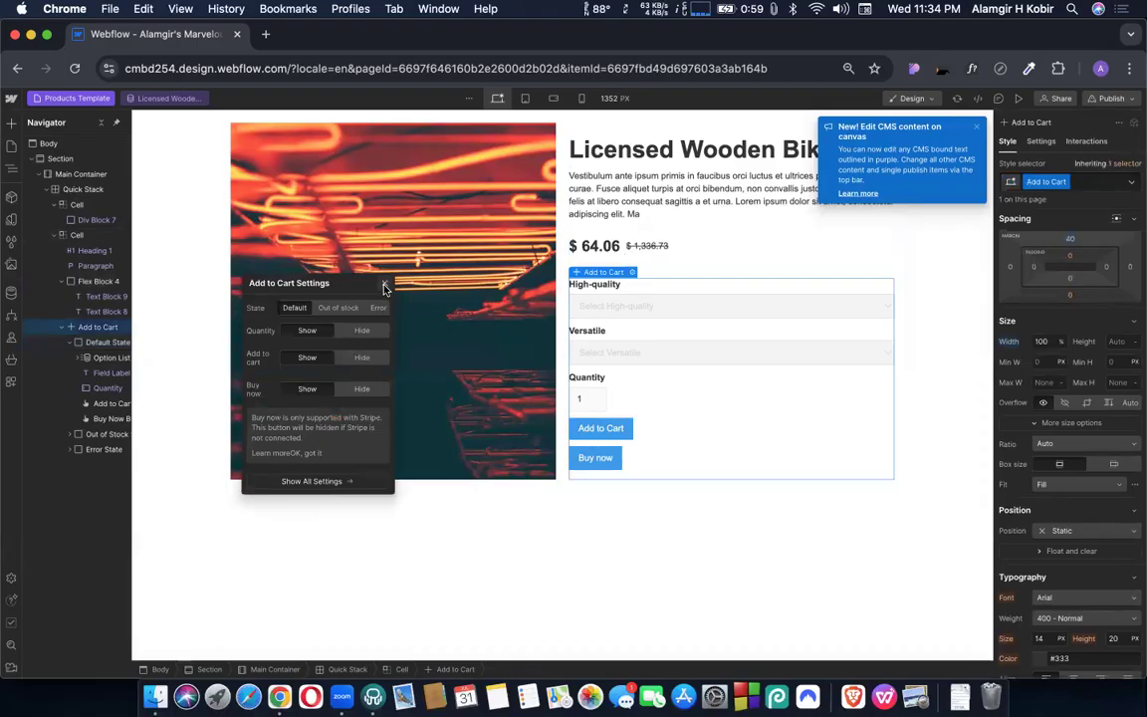
{"action": "left_click", "coordinate": [384, 286]}
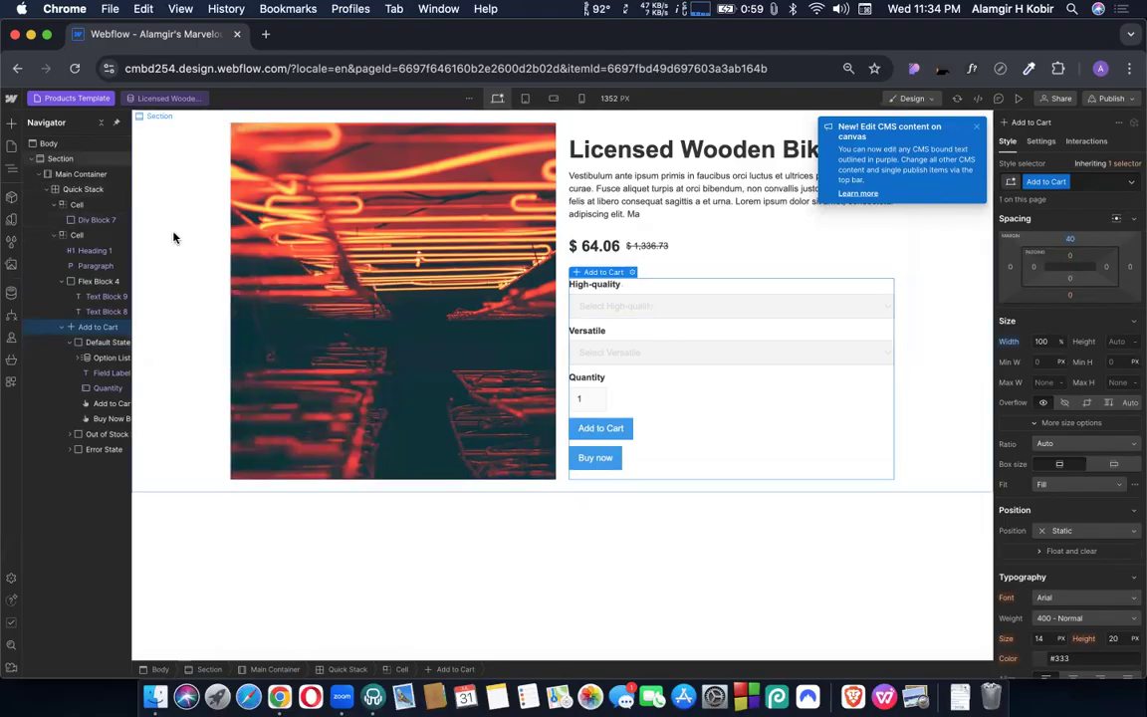
Step: Insert a Collection List on the page below the product section
{"action": "left_click", "coordinate": [488, 488]}
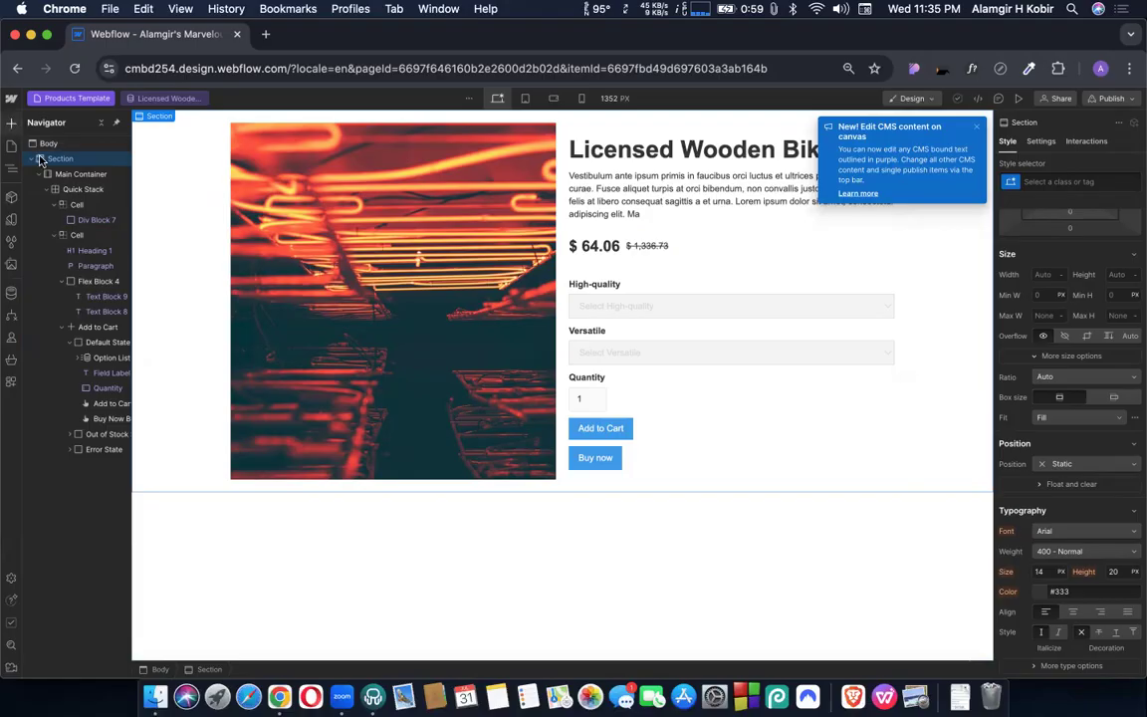
{"action": "key", "text": "a"}
{"action": "scroll", "coordinate": [85, 349], "scroll_direction": "down", "scroll_amount": 5}
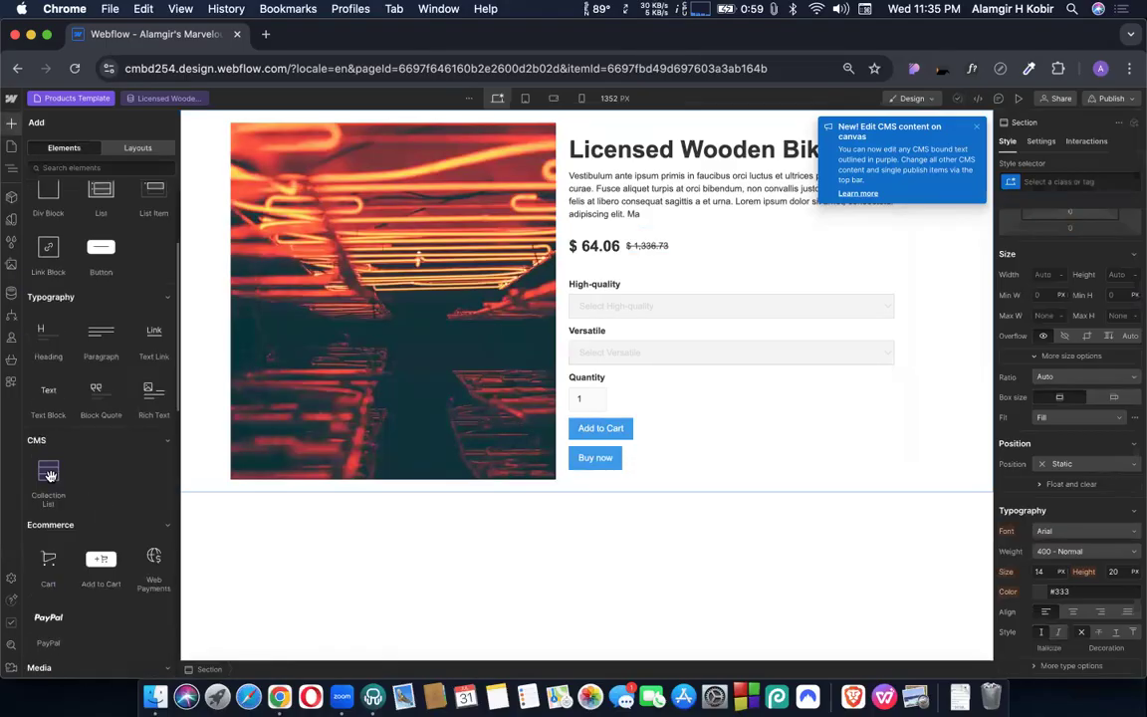
{"action": "left_click_drag", "start_coordinate": [470, 522], "coordinate": [492, 549]}
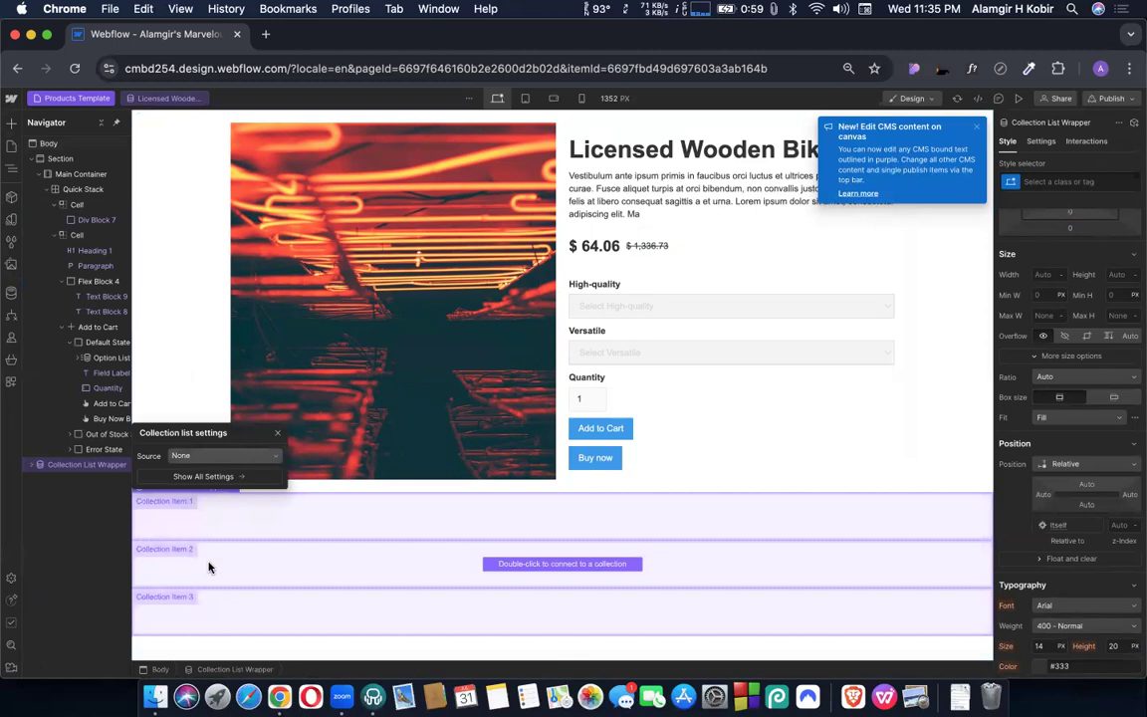
Step: Connect the Collection List to the Products source and lay its items out in three columns
{"action": "left_click", "coordinate": [225, 455]}
{"action": "left_click", "coordinate": [194, 539]}
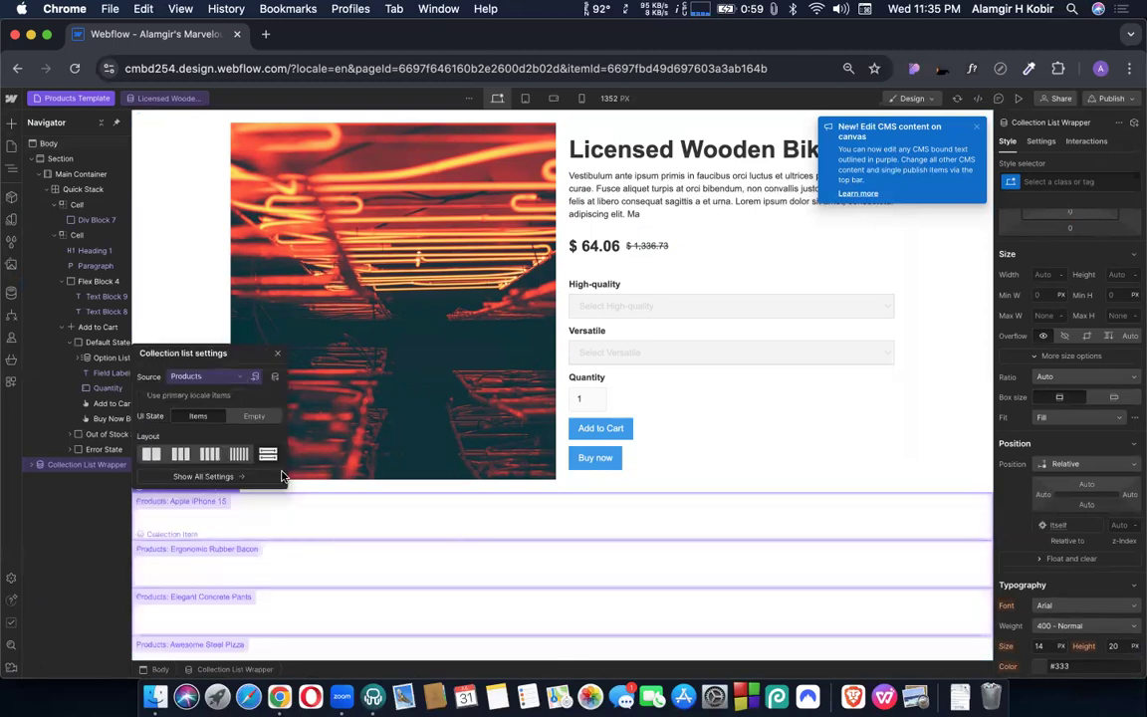
{"action": "left_click", "coordinate": [277, 355]}
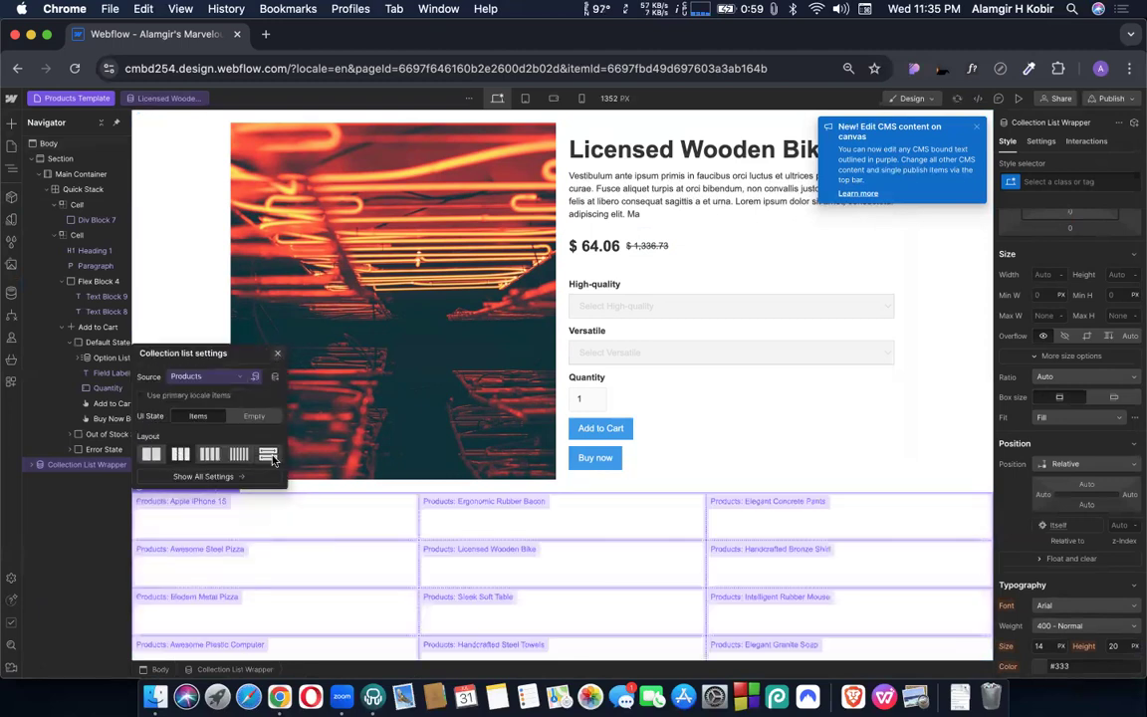
{"action": "left_click", "coordinate": [1041, 140]}
{"action": "scroll", "coordinate": [1058, 344], "scroll_direction": "down", "scroll_amount": 3}
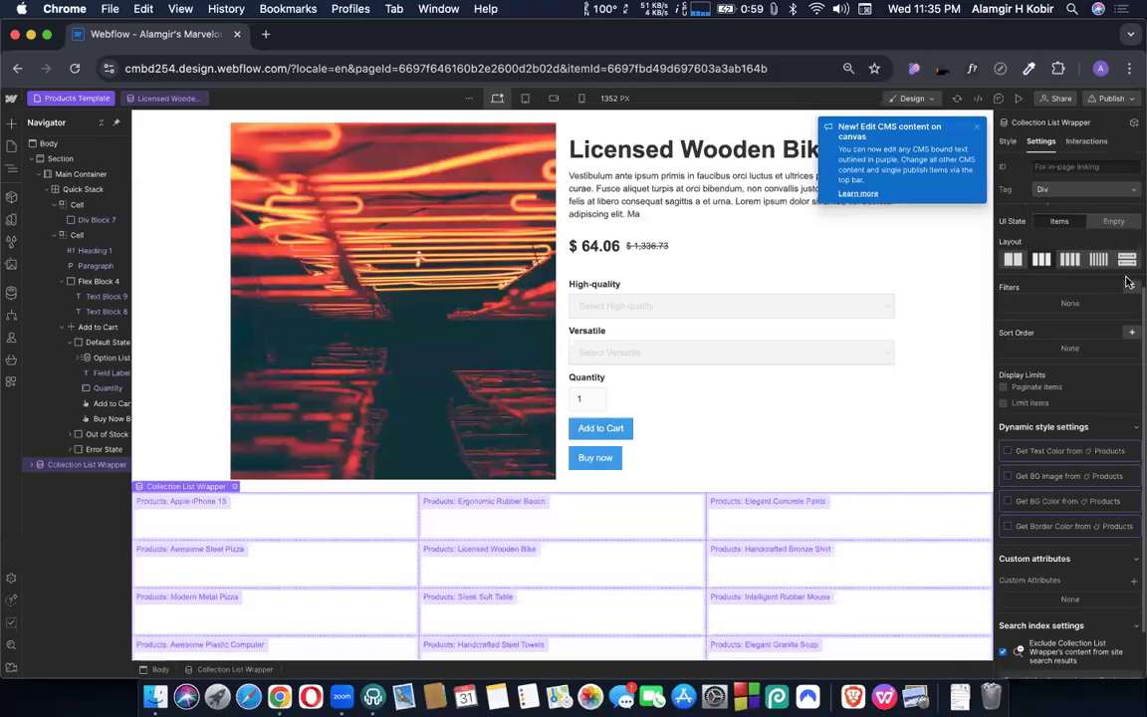
{"action": "left_click", "coordinate": [1069, 304]}
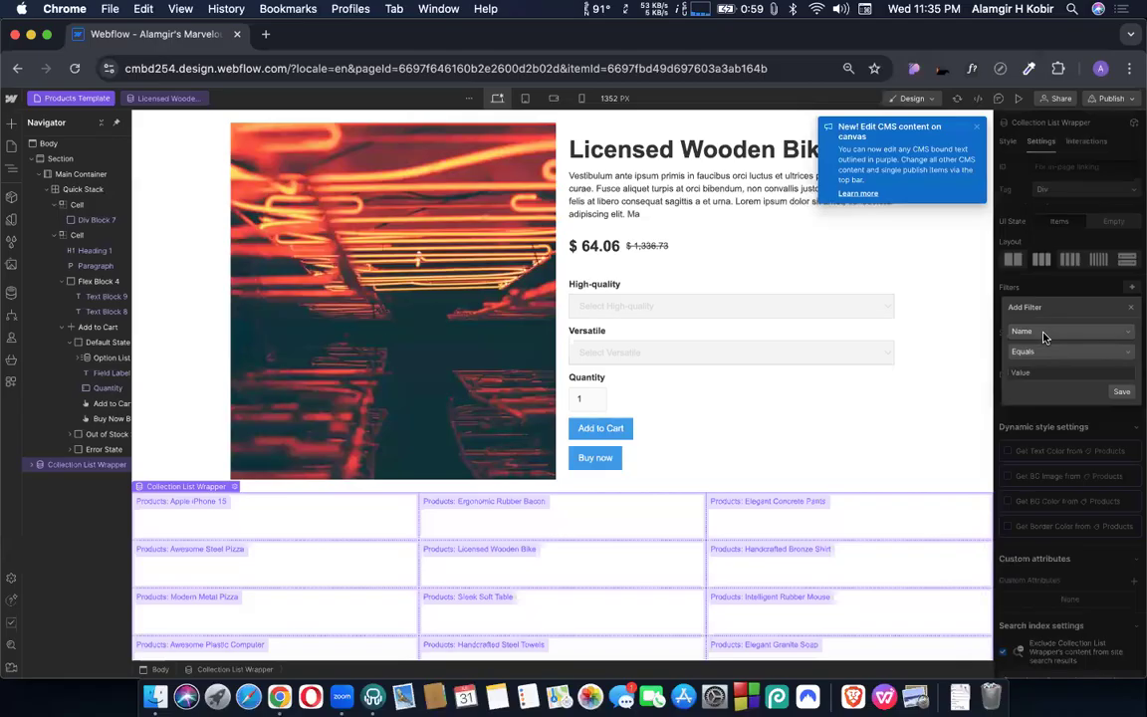
{"action": "left_click", "coordinate": [1044, 333]}
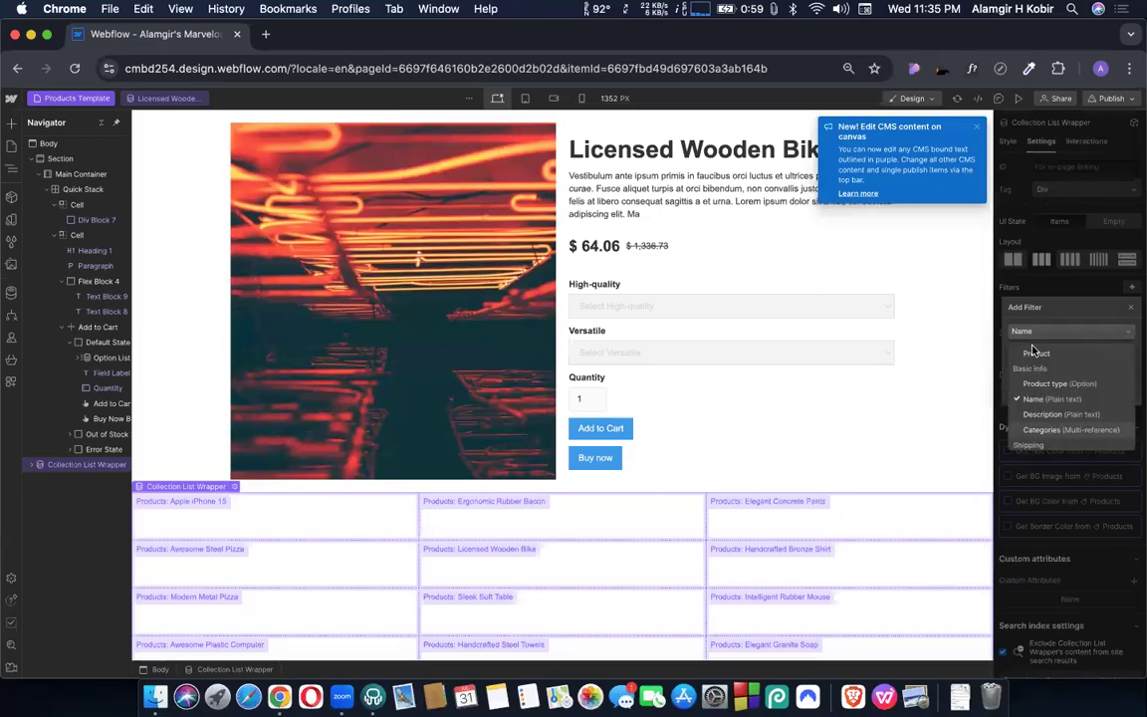
{"action": "left_click", "coordinate": [1042, 430]}
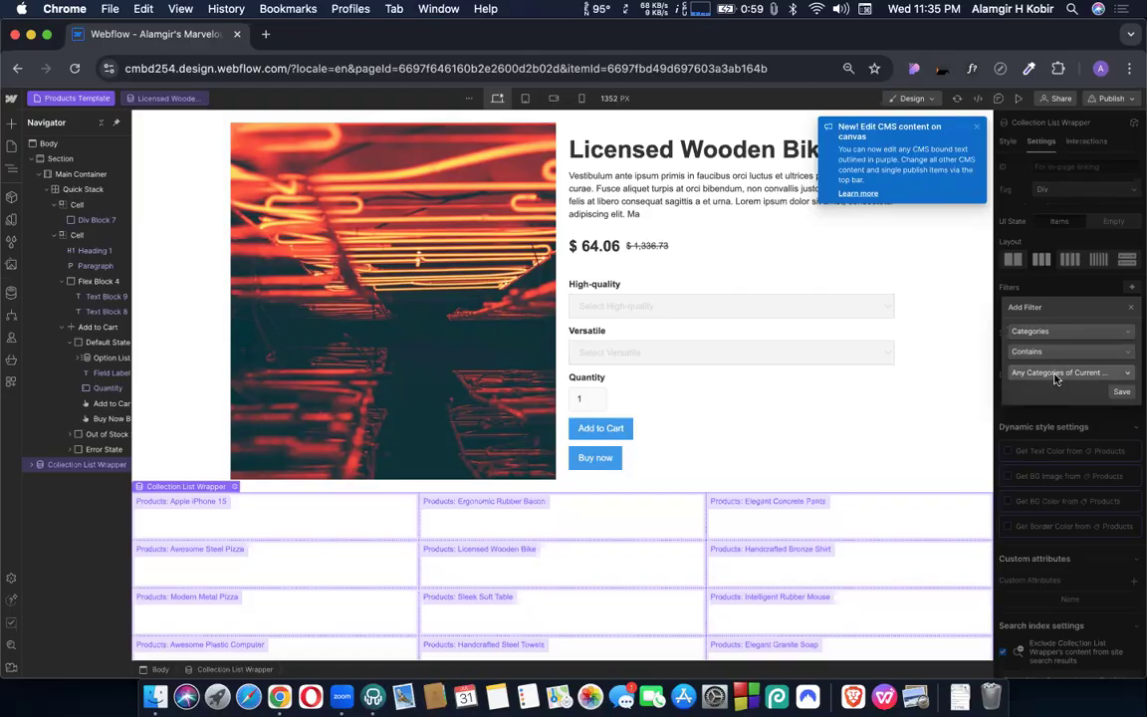
{"action": "left_click", "coordinate": [1045, 373]}
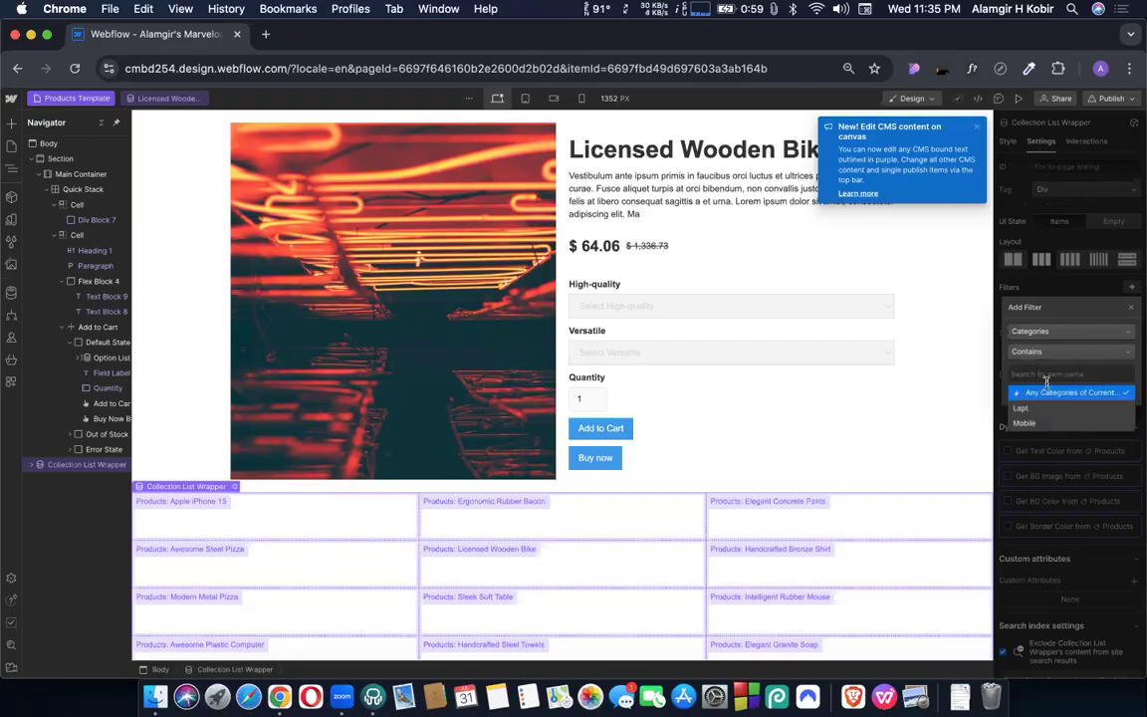
{"action": "left_click", "coordinate": [1113, 394]}
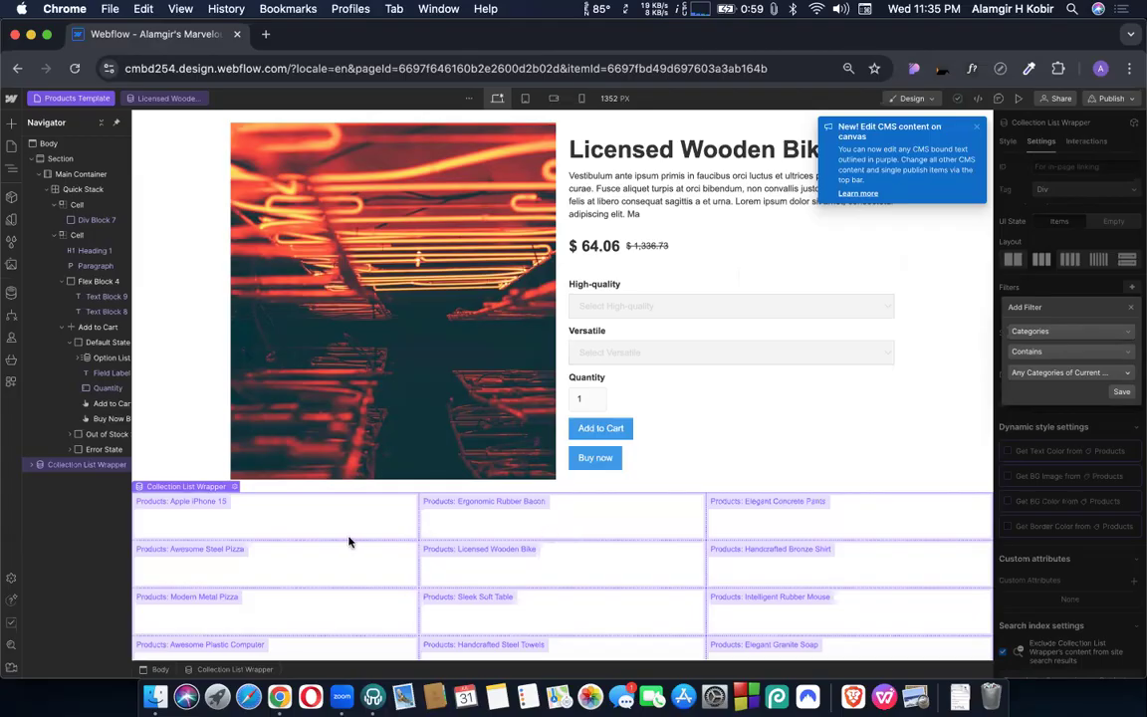
{"action": "left_click", "coordinate": [1062, 467]}
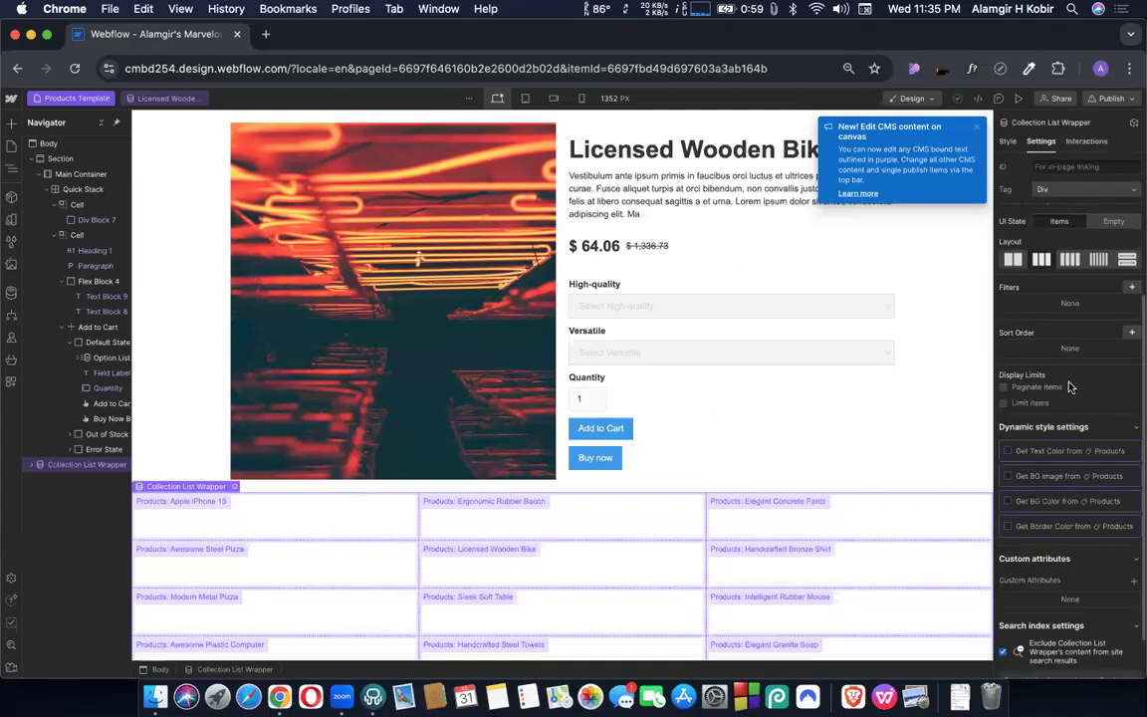
Step: Add a filter to the Collection List so Categories contains any categories of the current product
{"action": "scroll", "coordinate": [1069, 387], "scroll_direction": "up", "scroll_amount": 1}
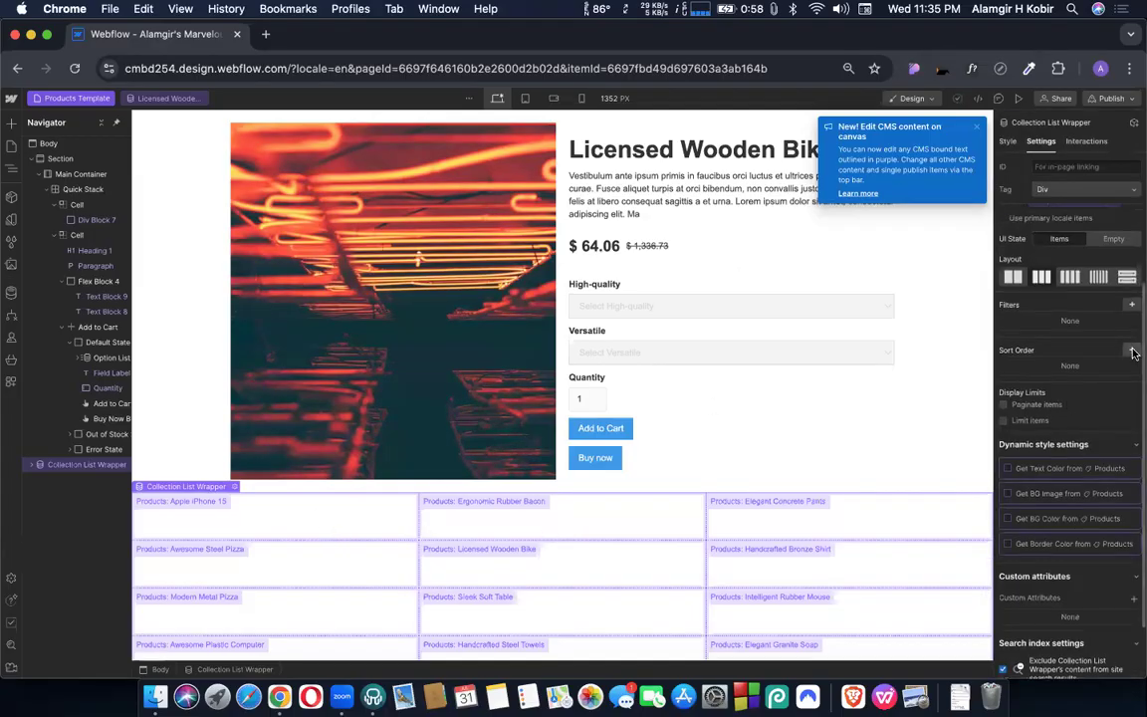
{"action": "left_click", "coordinate": [1131, 304]}
{"action": "left_click", "coordinate": [1056, 350]}
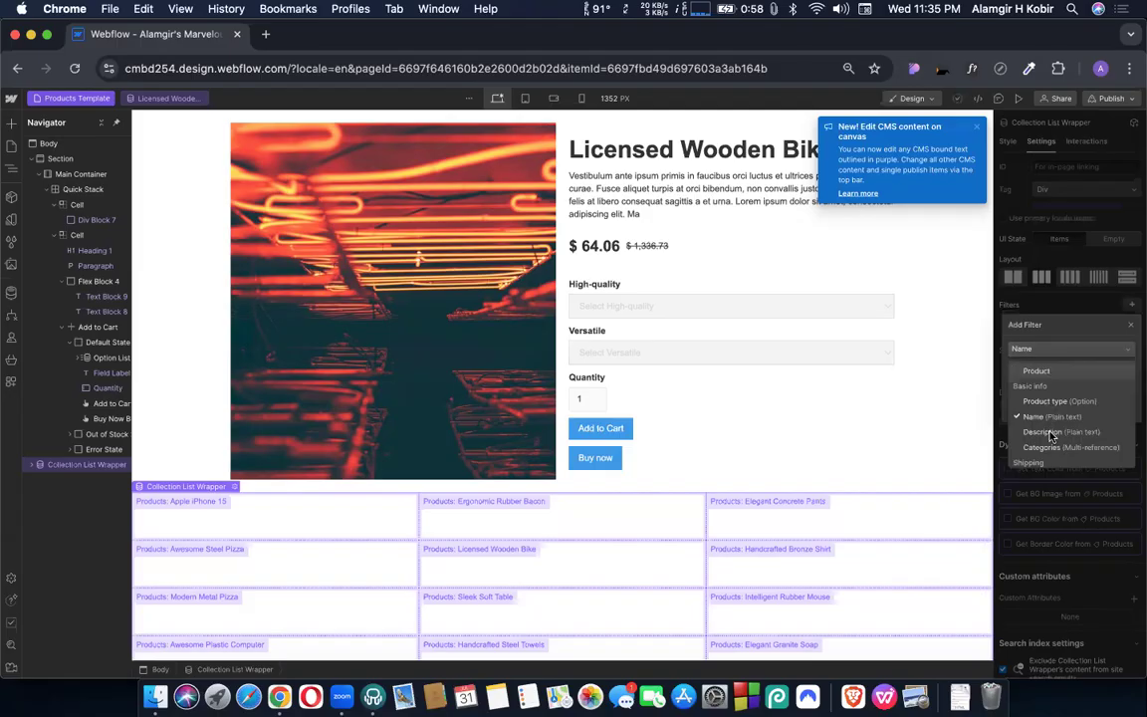
{"action": "left_click", "coordinate": [1052, 448]}
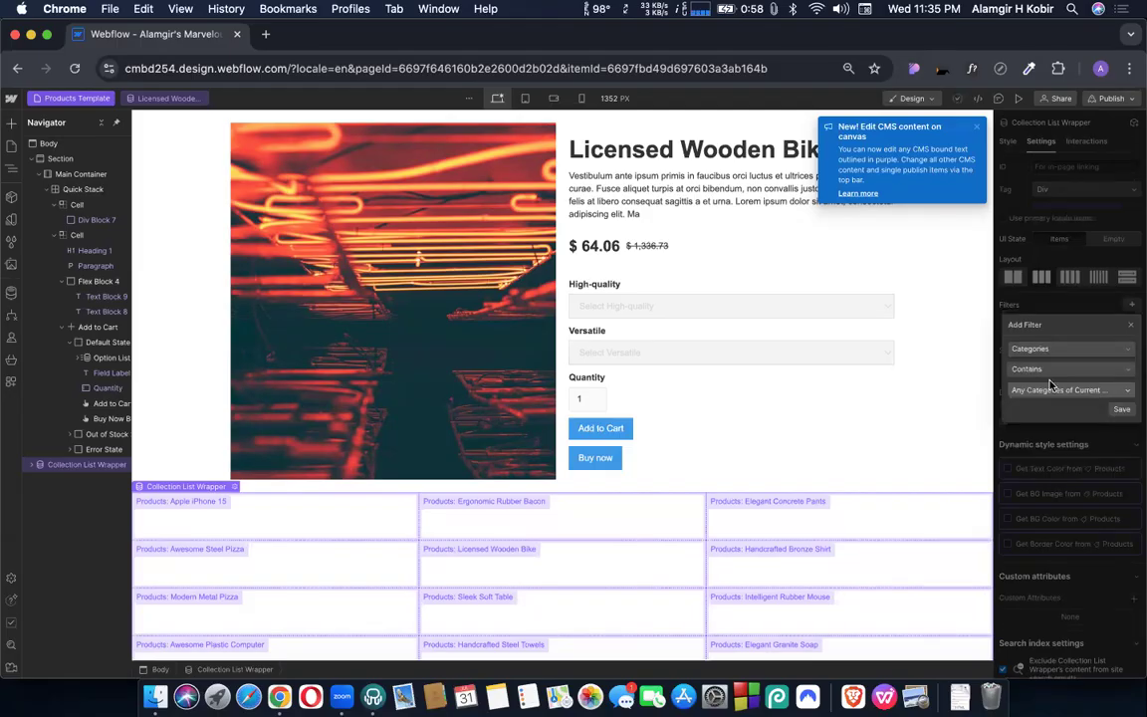
{"action": "left_click", "coordinate": [1123, 410]}
Step: Limit the Collection List to show 3 items, starting at 1
{"action": "scroll", "coordinate": [1066, 361], "scroll_direction": "down", "scroll_amount": 2}
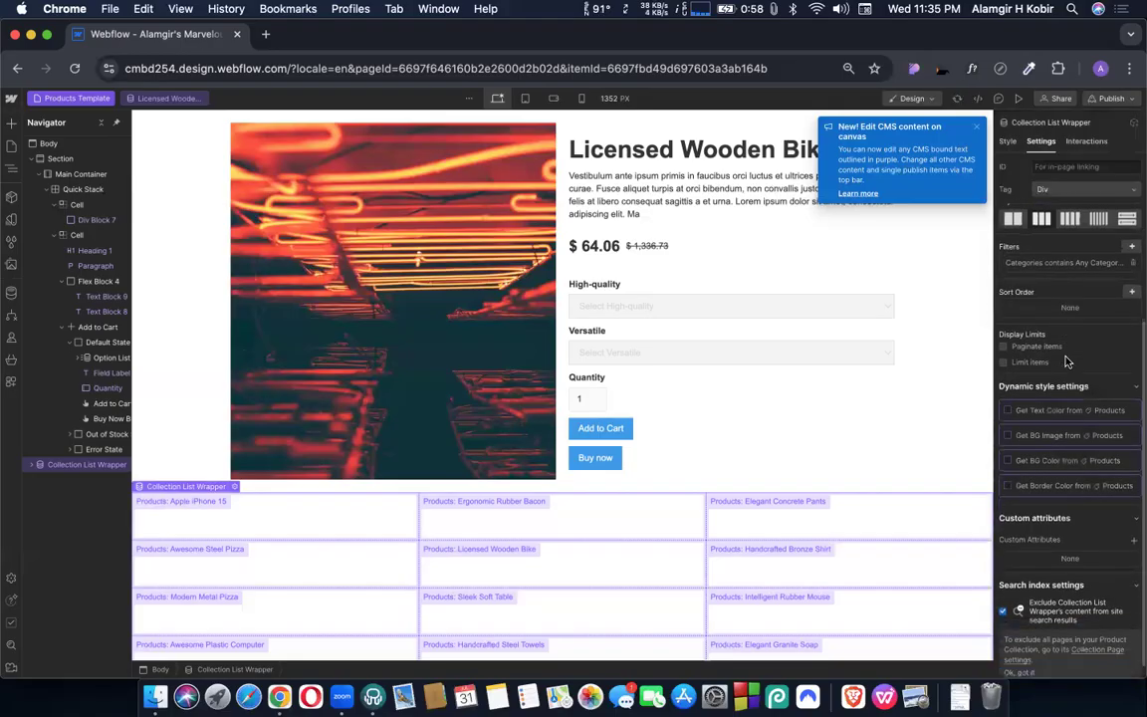
{"action": "left_click", "coordinate": [1003, 353]}
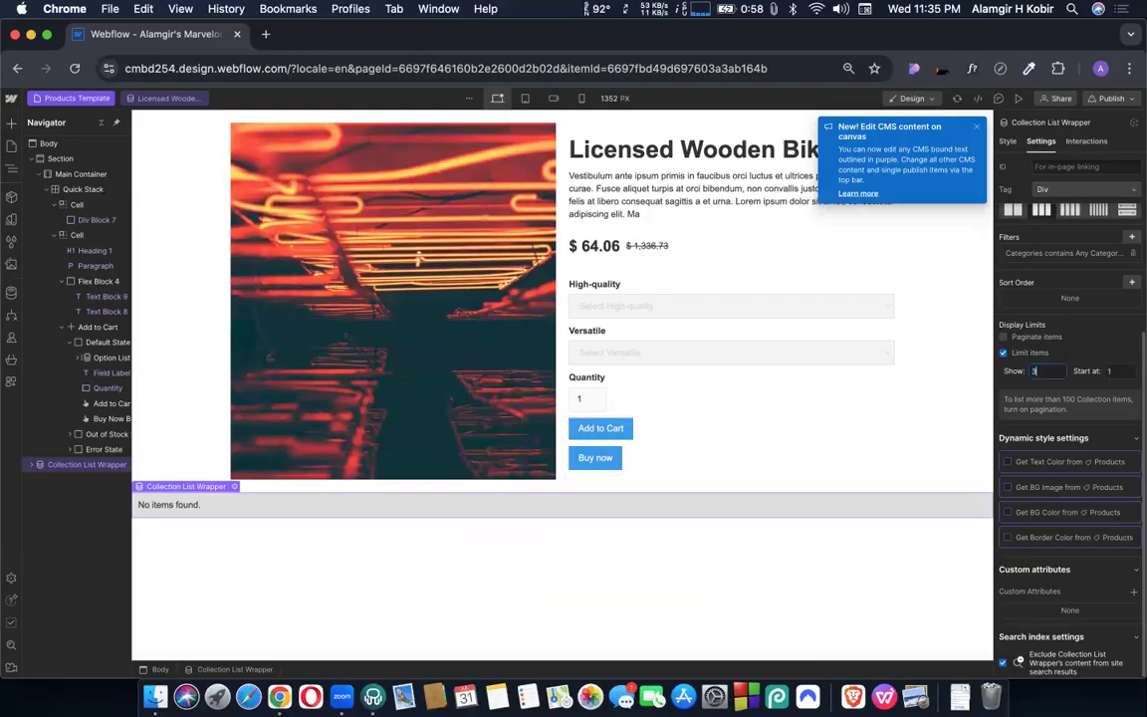
{"action": "left_click", "coordinate": [1015, 380]}
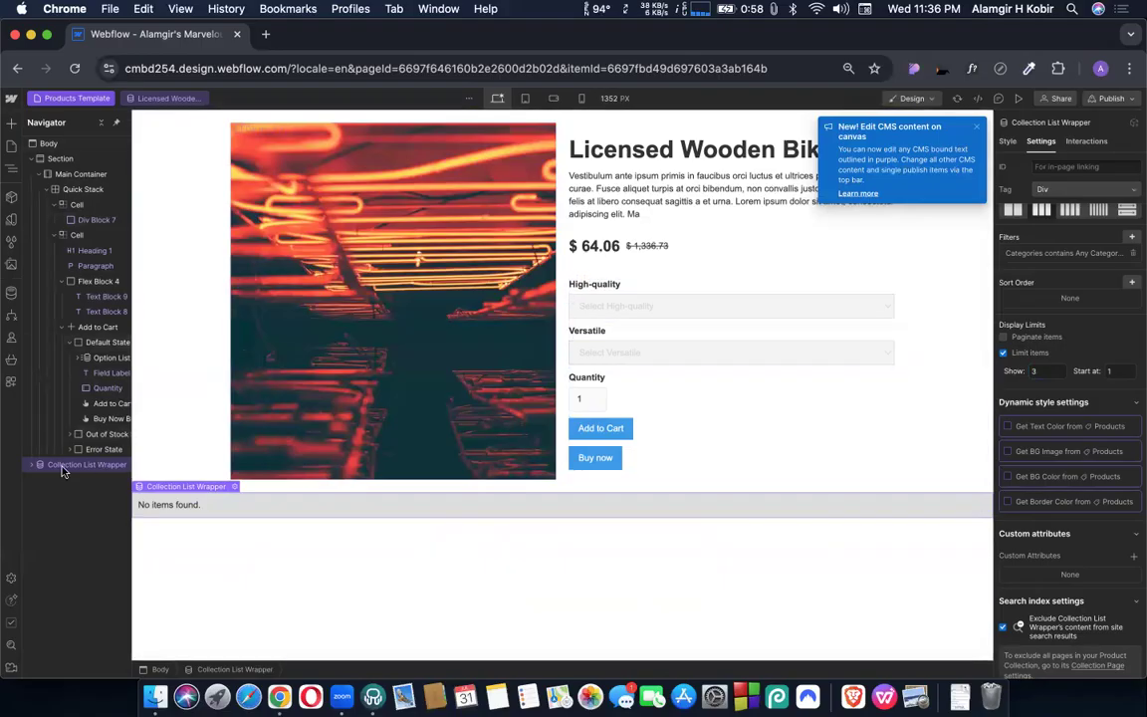
Step: Move the Collection List Wrapper into the Main Container below the Quick Stack and preview the page
{"action": "left_click_drag", "start_coordinate": [101, 466], "coordinate": [498, 551]}
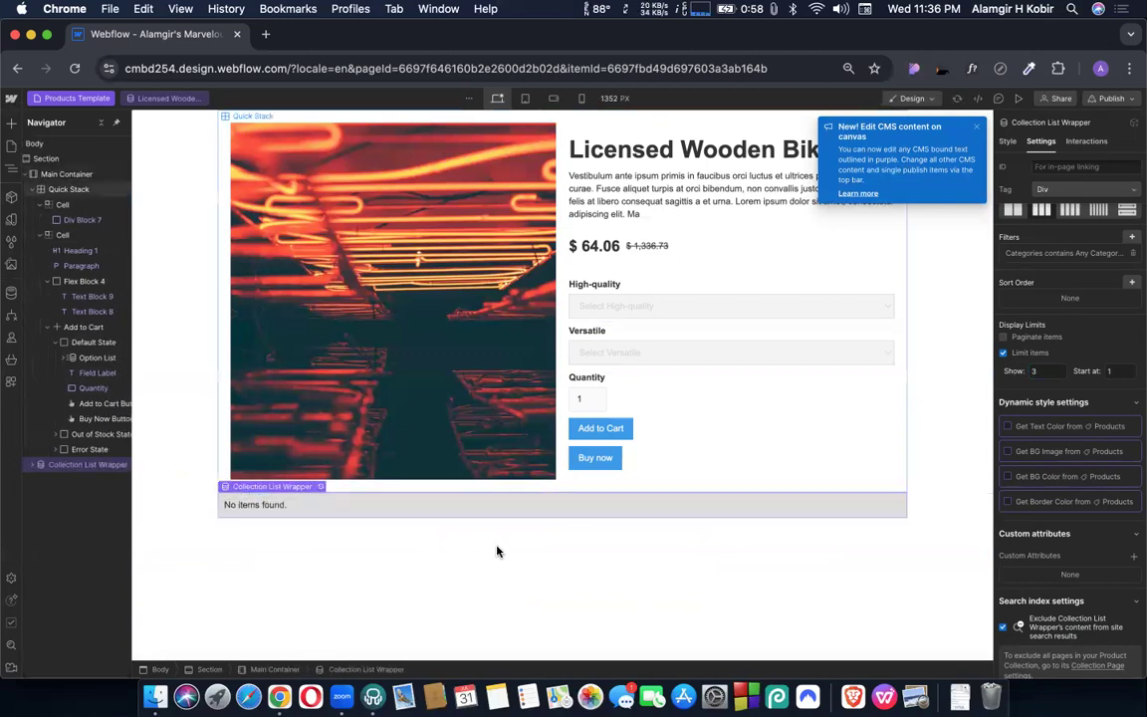
{"action": "left_click", "coordinate": [58, 97]}
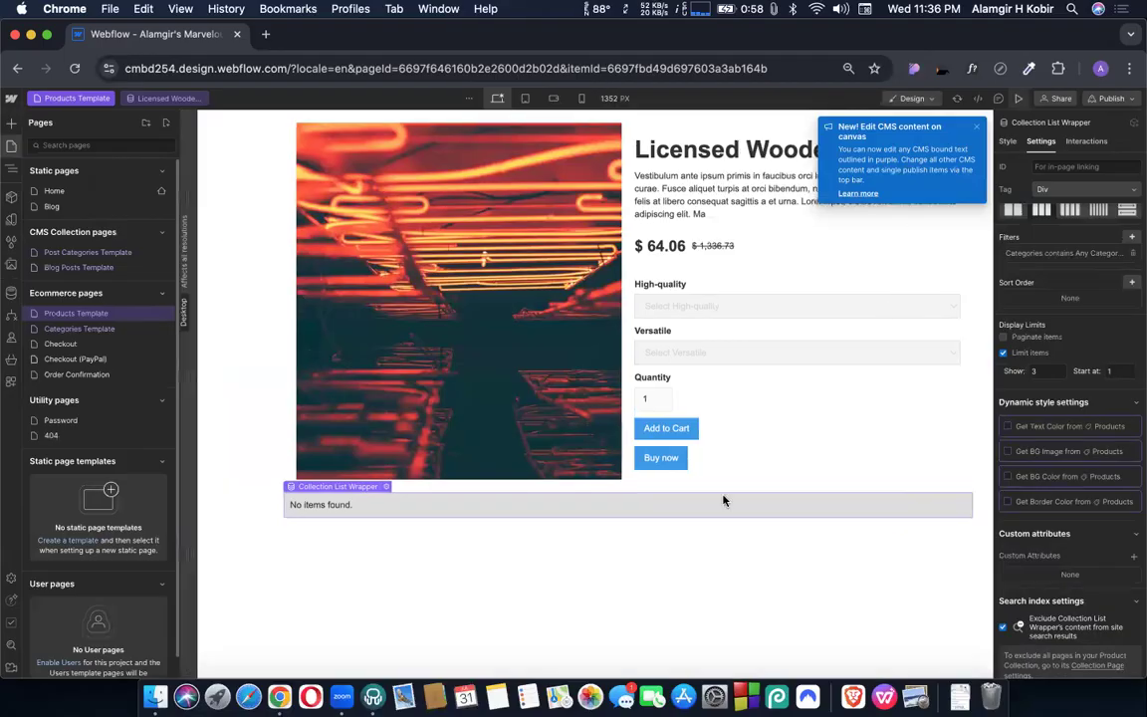
{"action": "key", "text": "super+shift+p"}
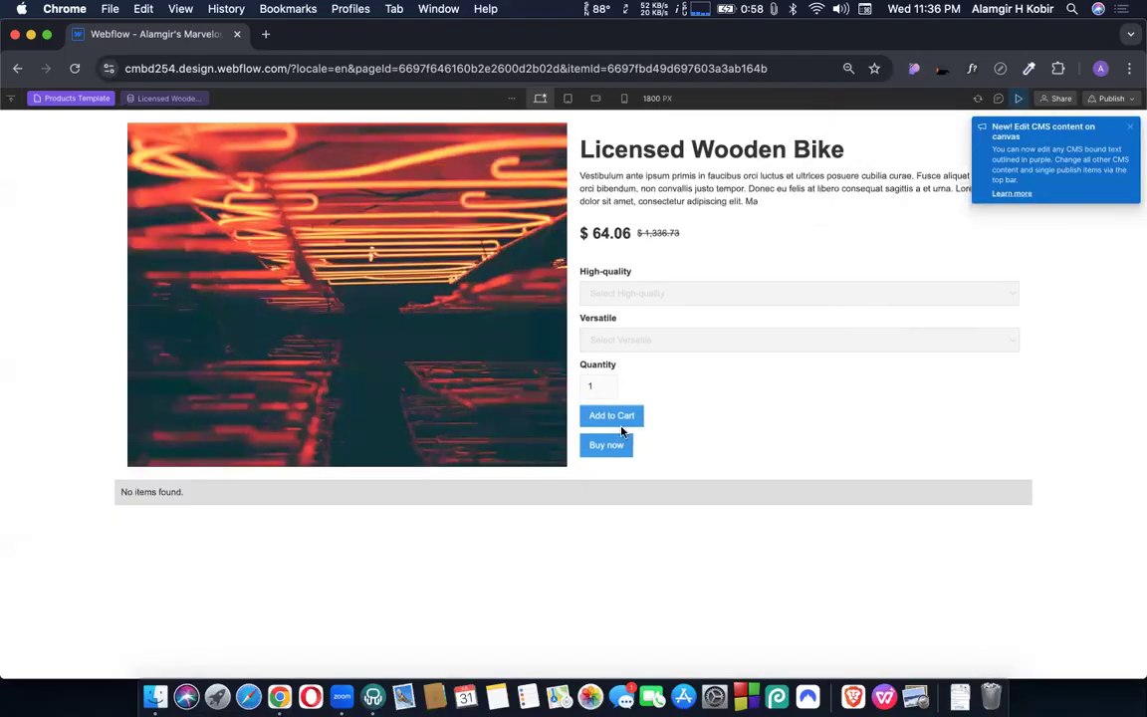
{"action": "left_click", "coordinate": [1020, 97]}
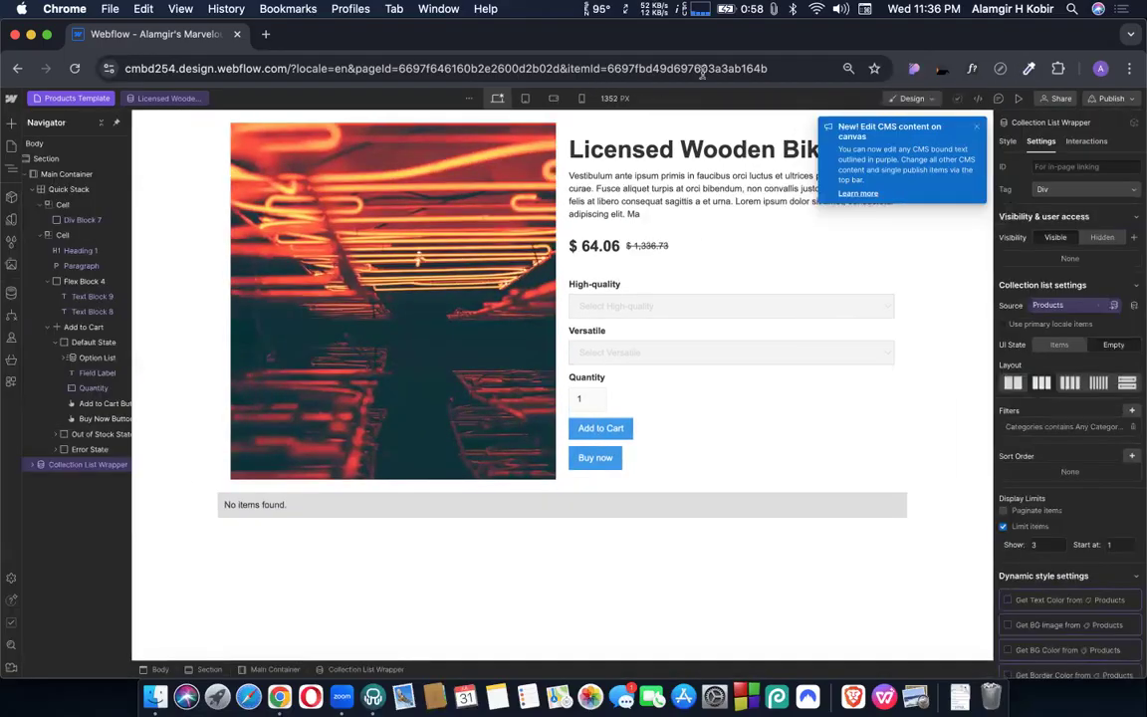
Step: Insert the Header component in the section above the Main Container and dismiss the canvas notices
{"action": "left_click", "coordinate": [11, 197]}
{"action": "left_click_drag", "start_coordinate": [233, 178], "coordinate": [217, 109]}
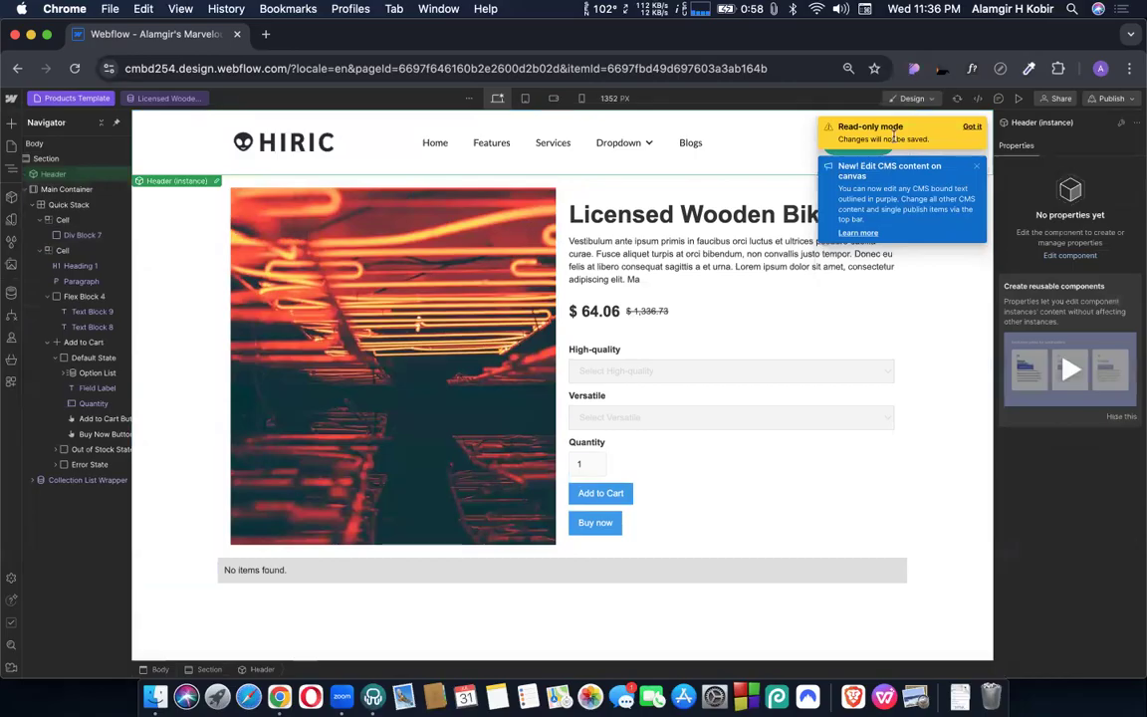
{"action": "left_click", "coordinate": [971, 127]}
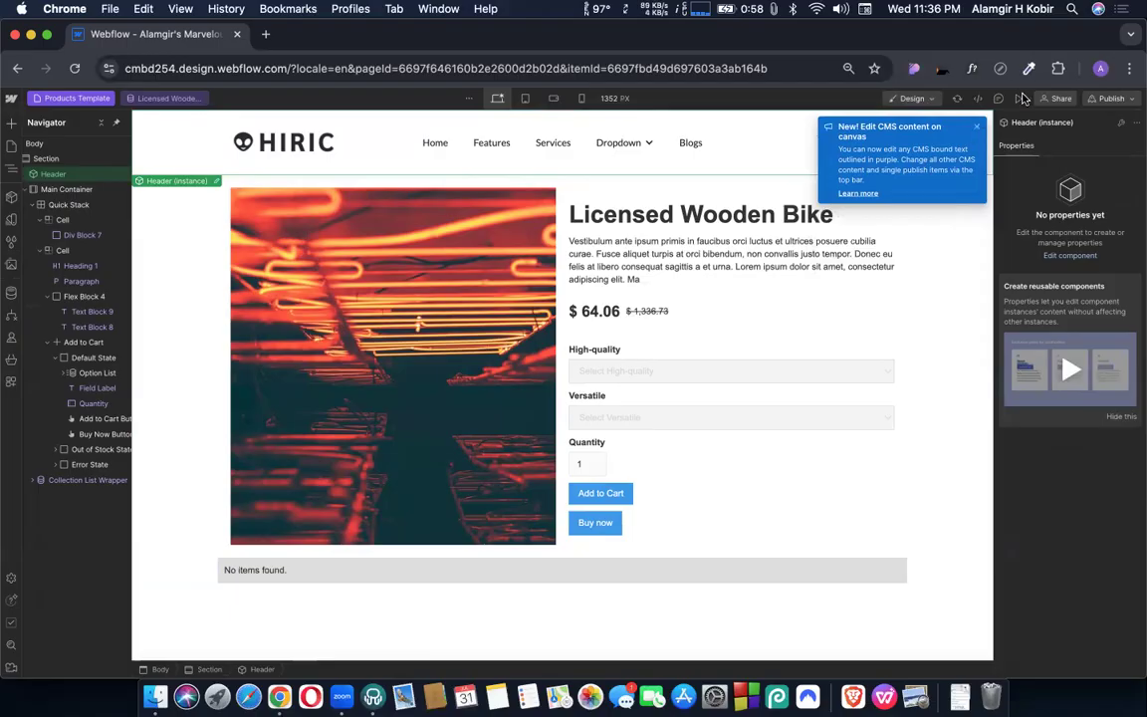
{"action": "left_click", "coordinate": [979, 128]}
Step: Preview the page and test Add to Cart with High-quality set to Satin and Versatile set to purple
{"action": "key", "text": "shift+p"}
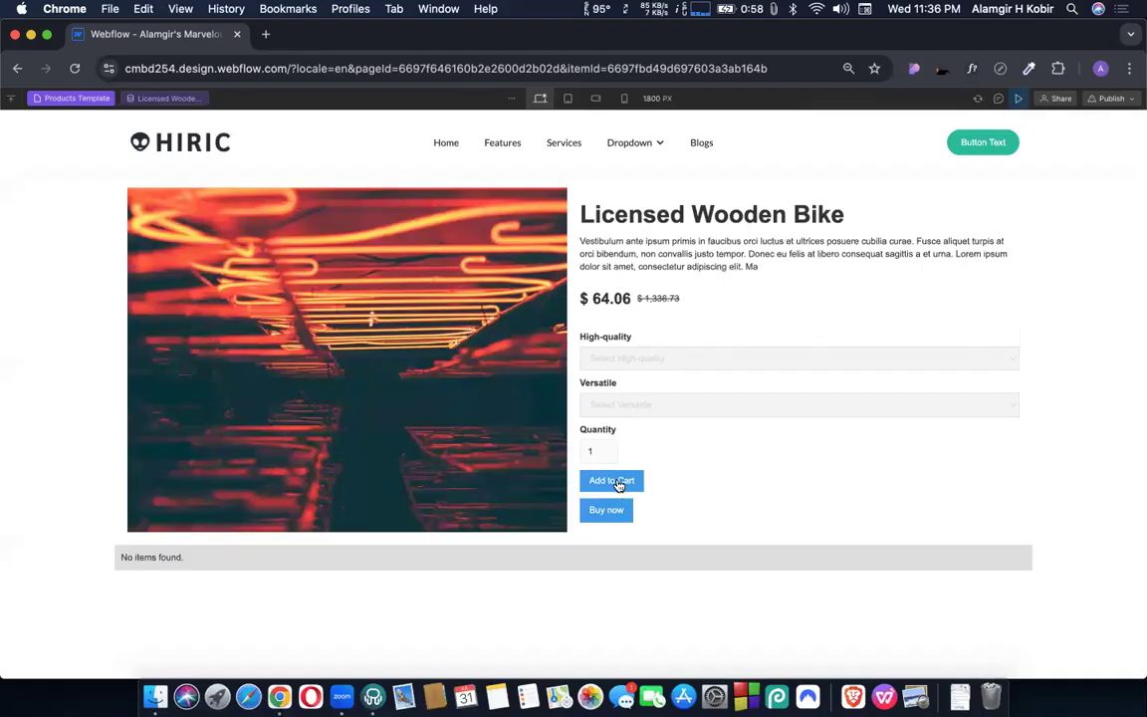
{"action": "left_click", "coordinate": [618, 485]}
{"action": "left_click", "coordinate": [653, 360]}
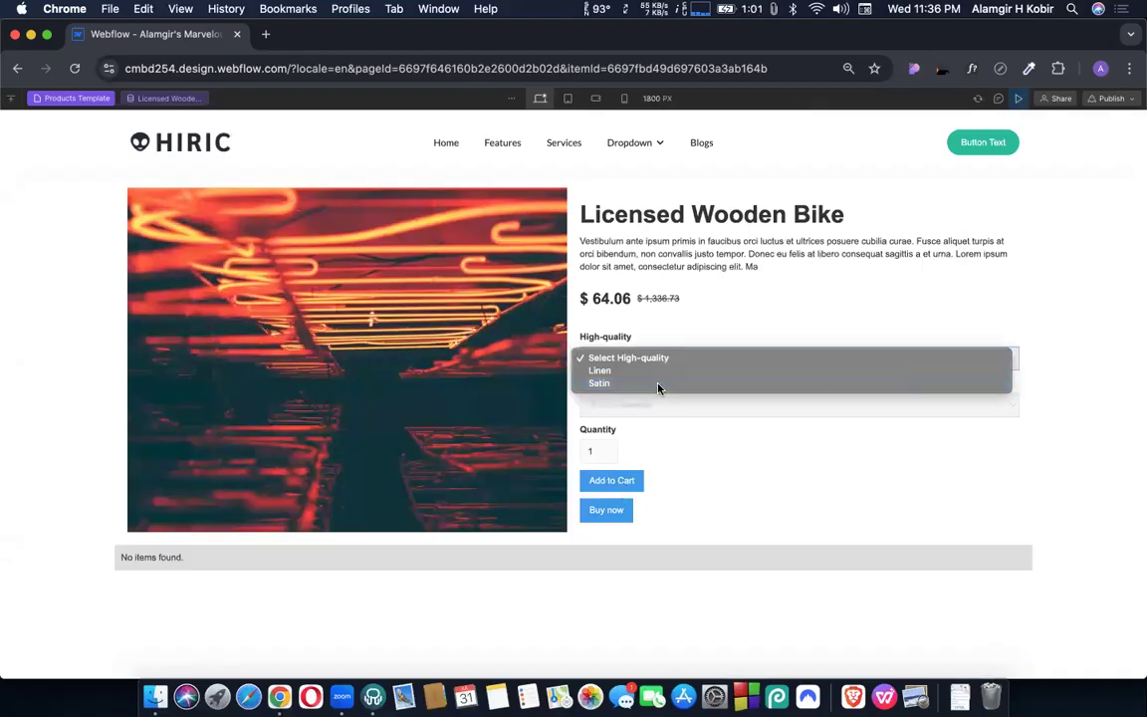
{"action": "left_click", "coordinate": [657, 384]}
{"action": "left_click", "coordinate": [662, 408]}
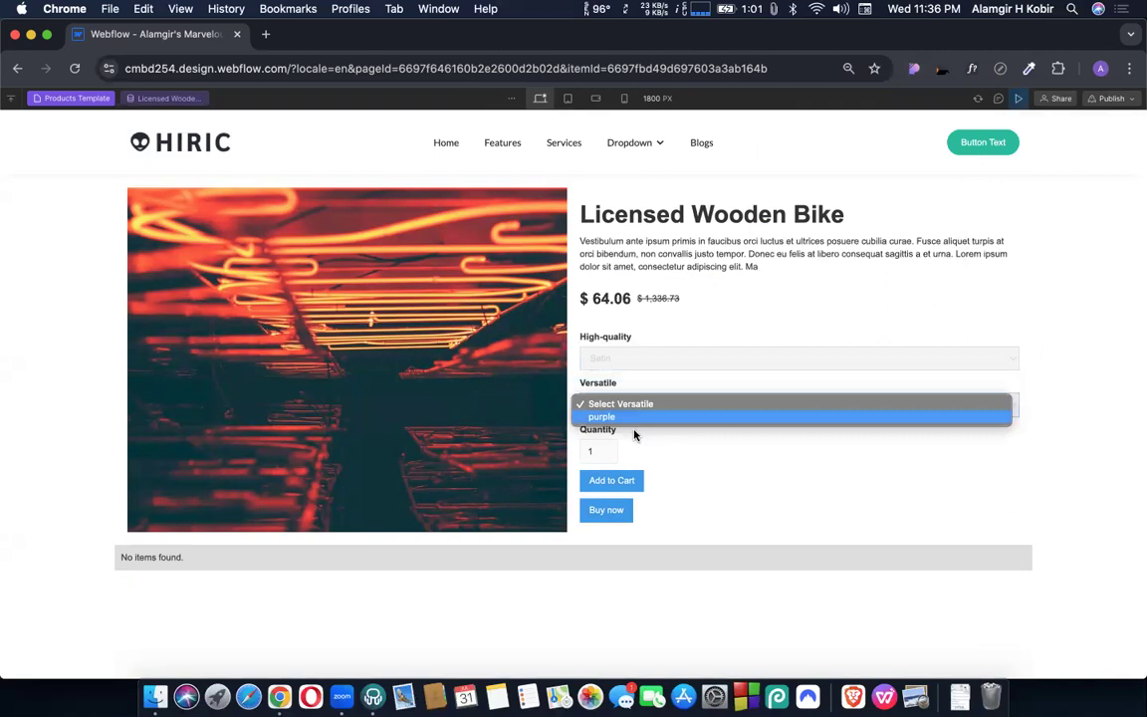
{"action": "left_click", "coordinate": [624, 483]}
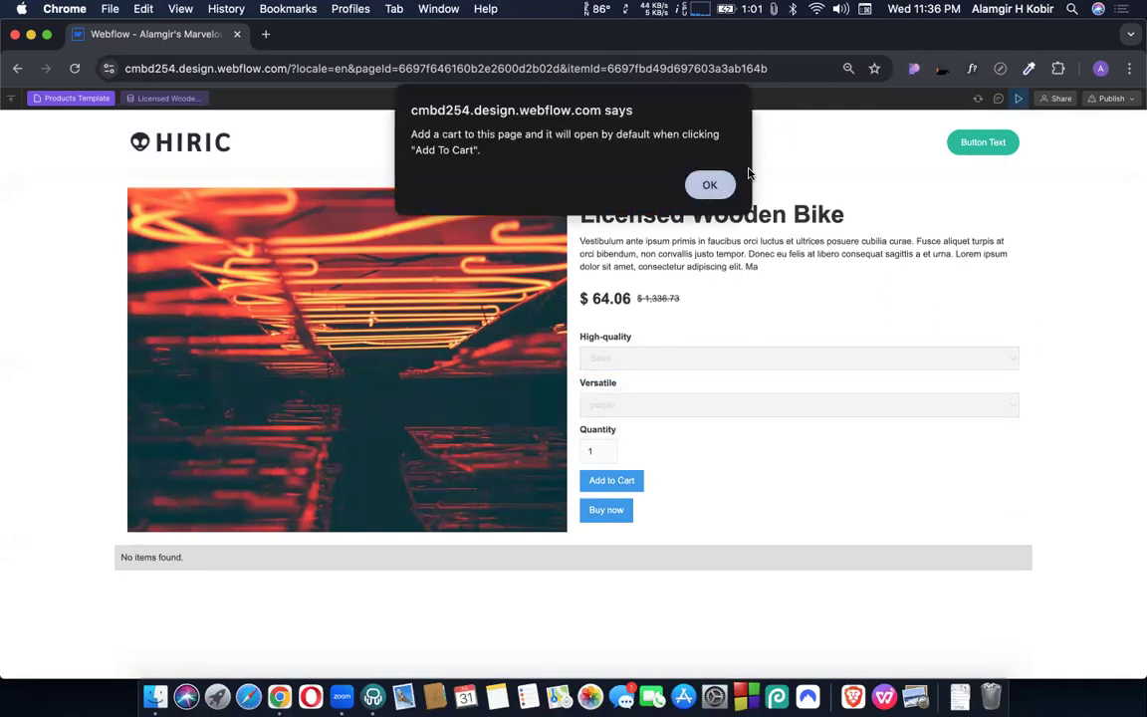
{"action": "left_click", "coordinate": [711, 185]}
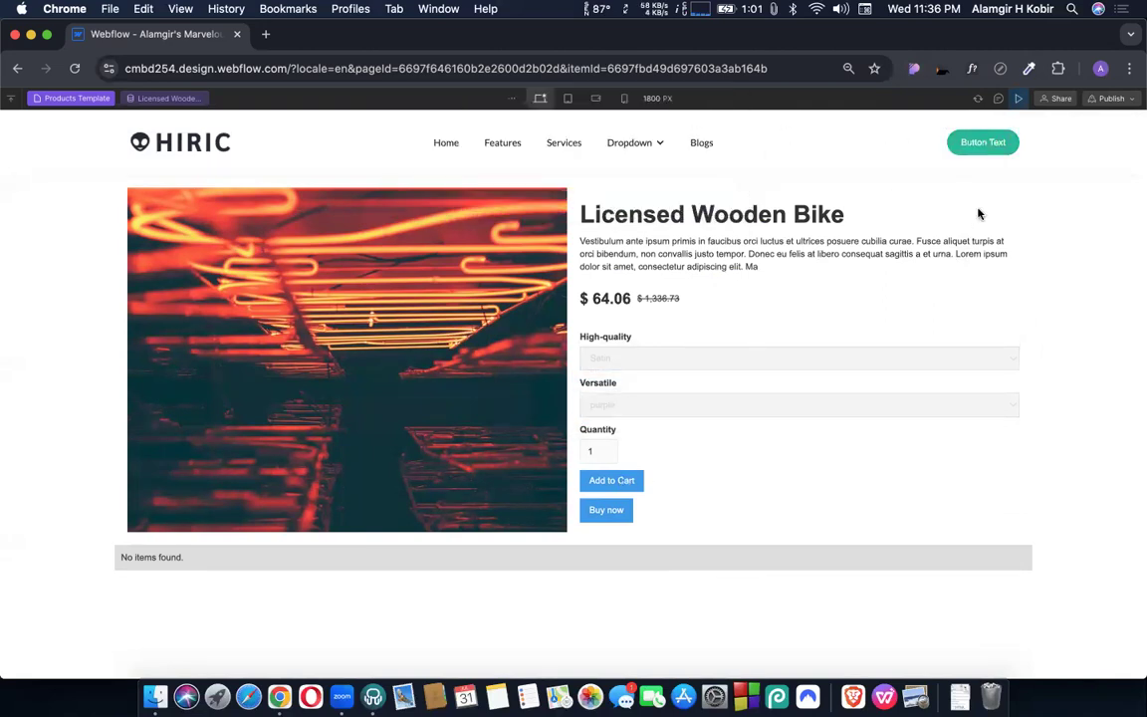
{"action": "left_click", "coordinate": [1018, 99]}
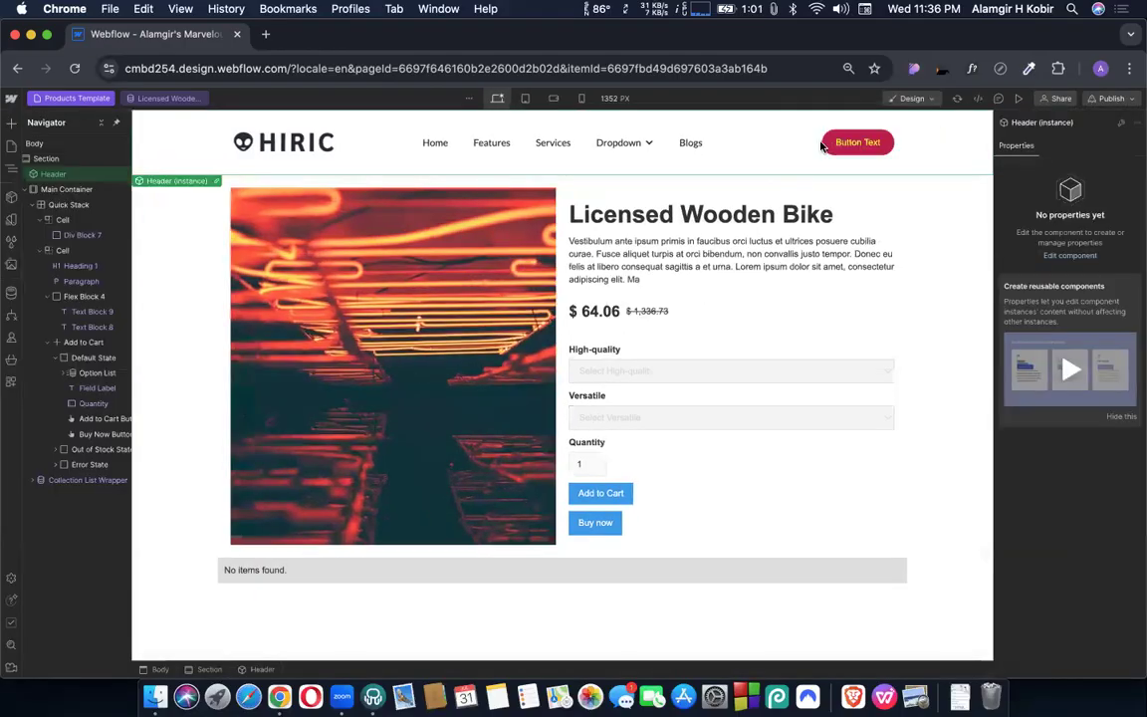
Step: Replace the Button Text button in the Header component with an ecommerce Cart element
{"action": "double_click", "coordinate": [827, 146]}
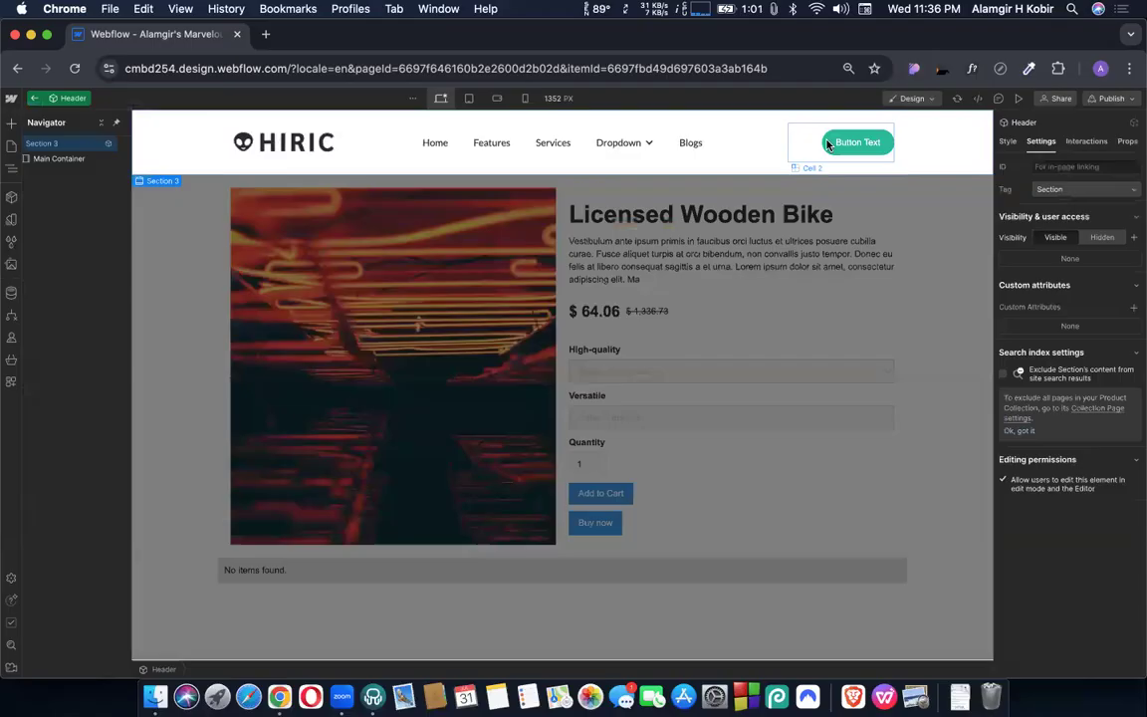
{"action": "left_click", "coordinate": [11, 121]}
{"action": "scroll", "coordinate": [43, 290], "scroll_direction": "down", "scroll_amount": 5}
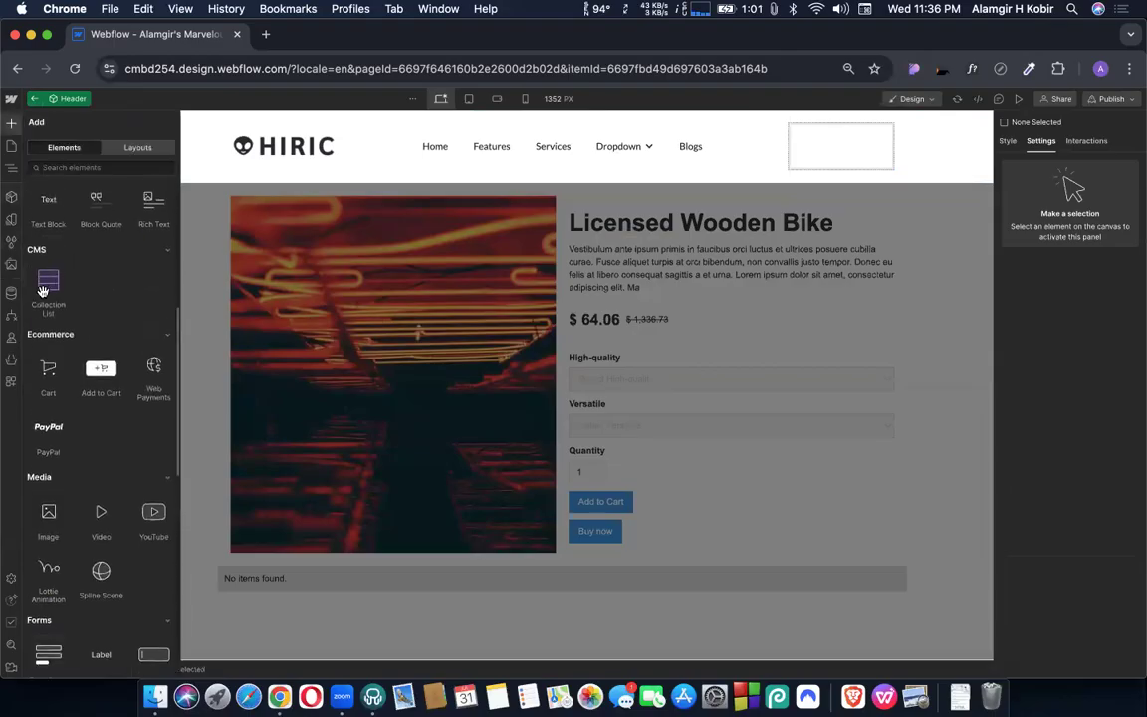
{"action": "scroll", "coordinate": [43, 290], "scroll_direction": "down", "scroll_amount": 1}
{"action": "left_click_drag", "start_coordinate": [40, 354], "coordinate": [846, 139]}
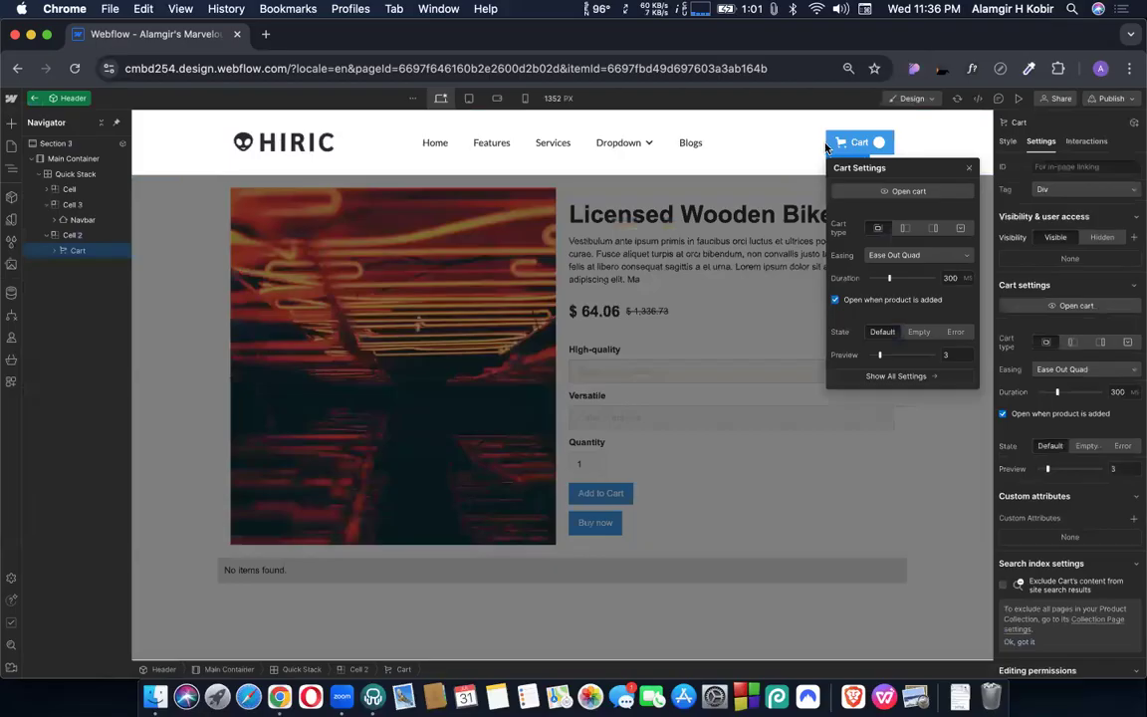
Step: Try hiding and re-showing the Cart Quantity in the Cart Button's settings
{"action": "left_click", "coordinate": [804, 144]}
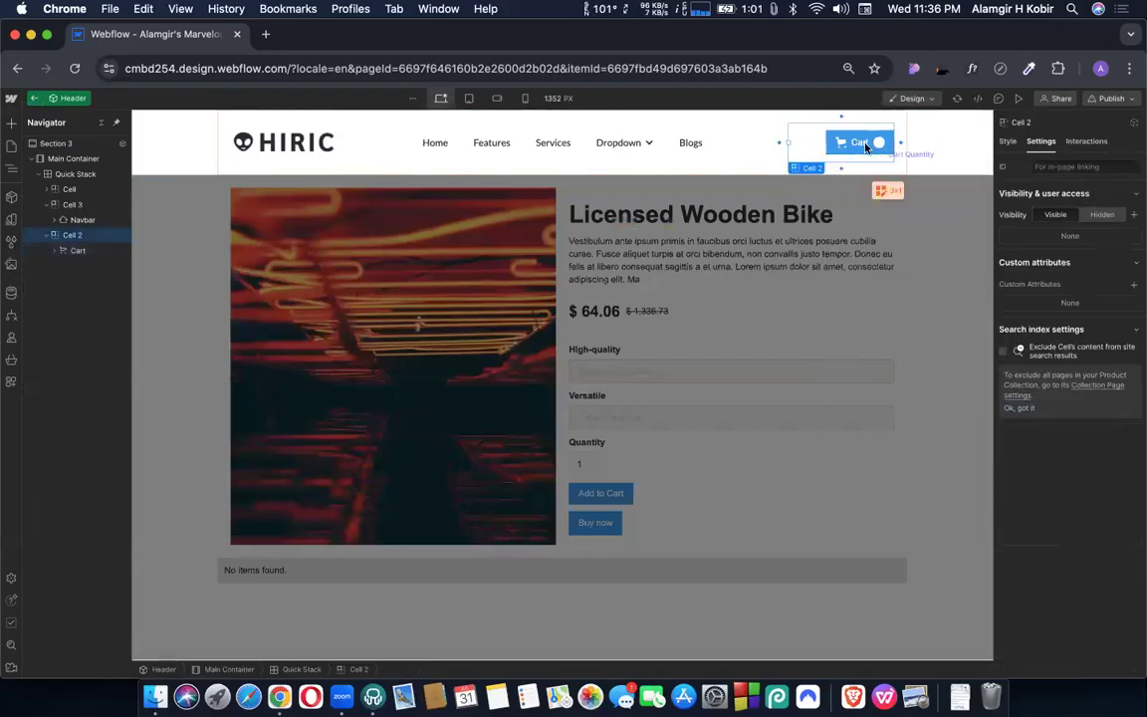
{"action": "left_click", "coordinate": [867, 148]}
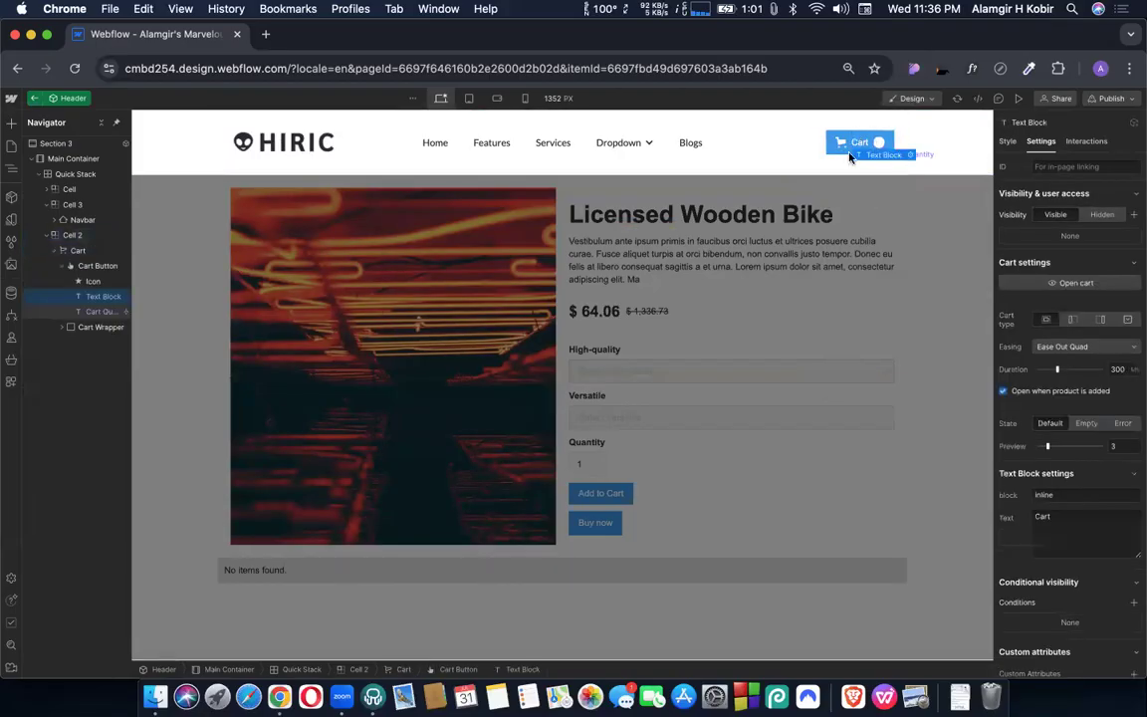
{"action": "left_click", "coordinate": [856, 144]}
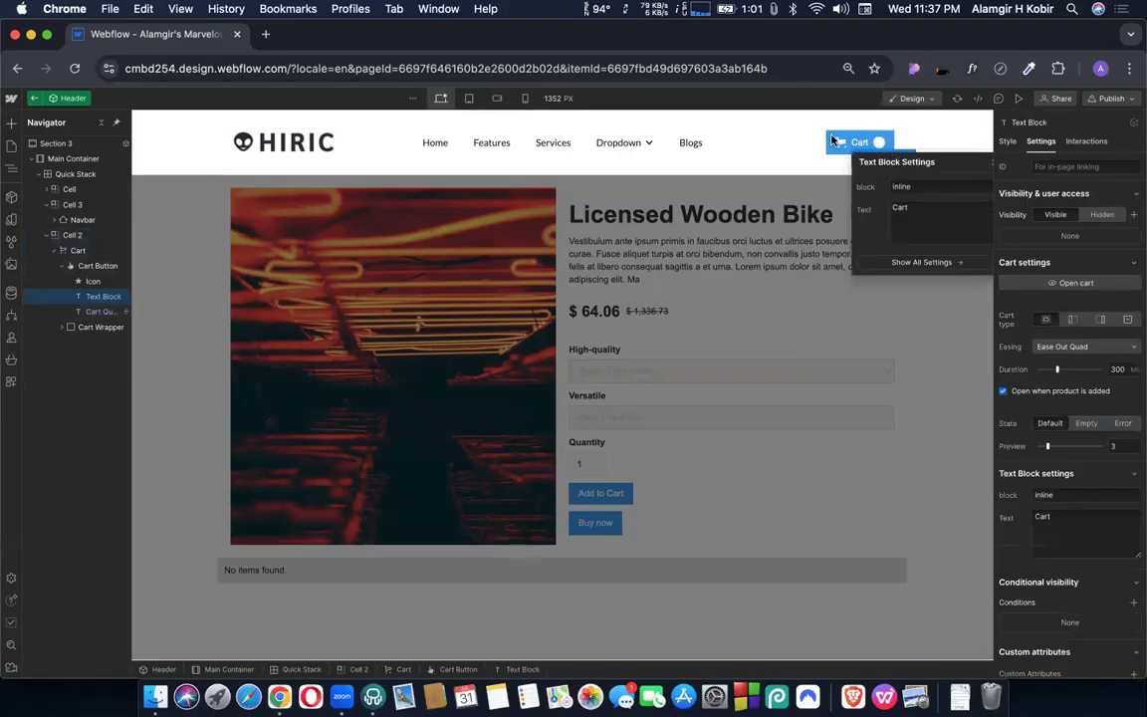
{"action": "left_click", "coordinate": [886, 157]}
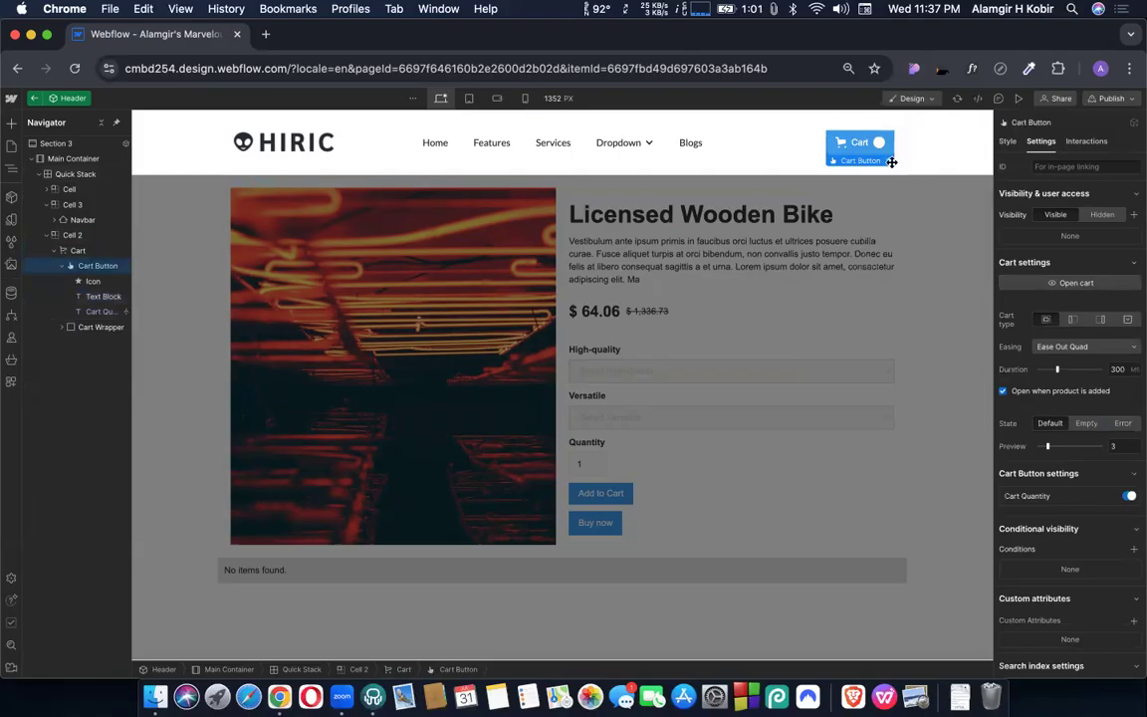
{"action": "left_click", "coordinate": [891, 162]}
{"action": "left_click_drag", "start_coordinate": [887, 166], "coordinate": [540, 171]}
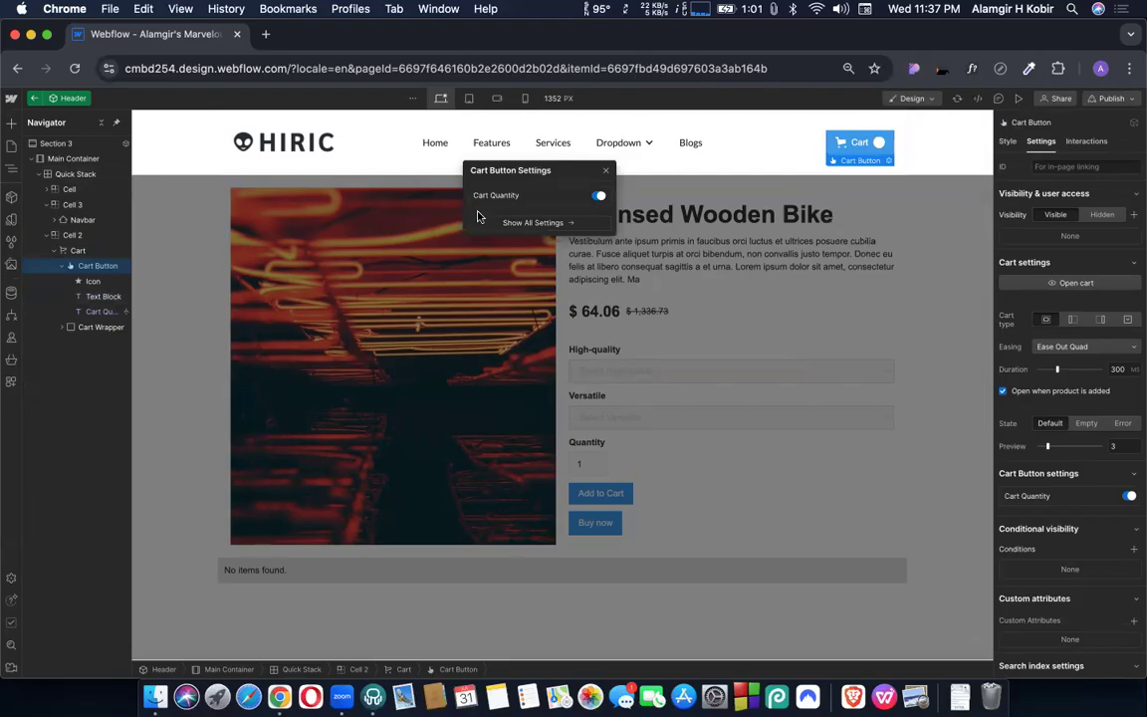
{"action": "left_click", "coordinate": [598, 197]}
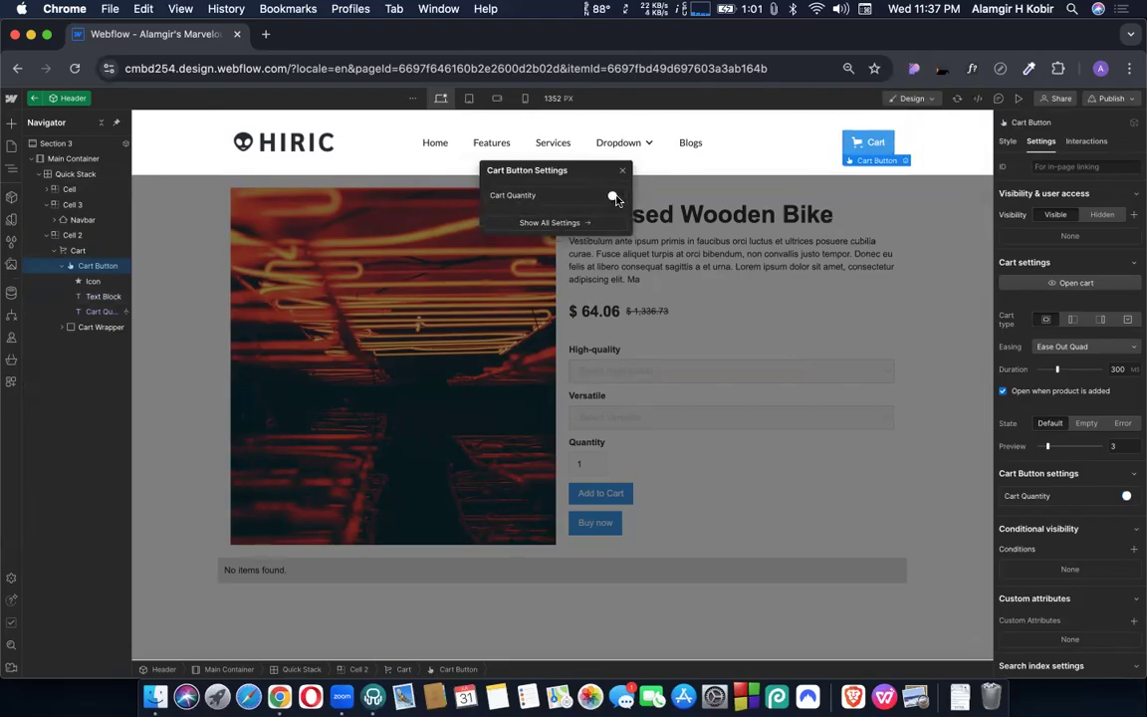
{"action": "left_click", "coordinate": [607, 197]}
{"action": "left_click", "coordinate": [591, 222]}
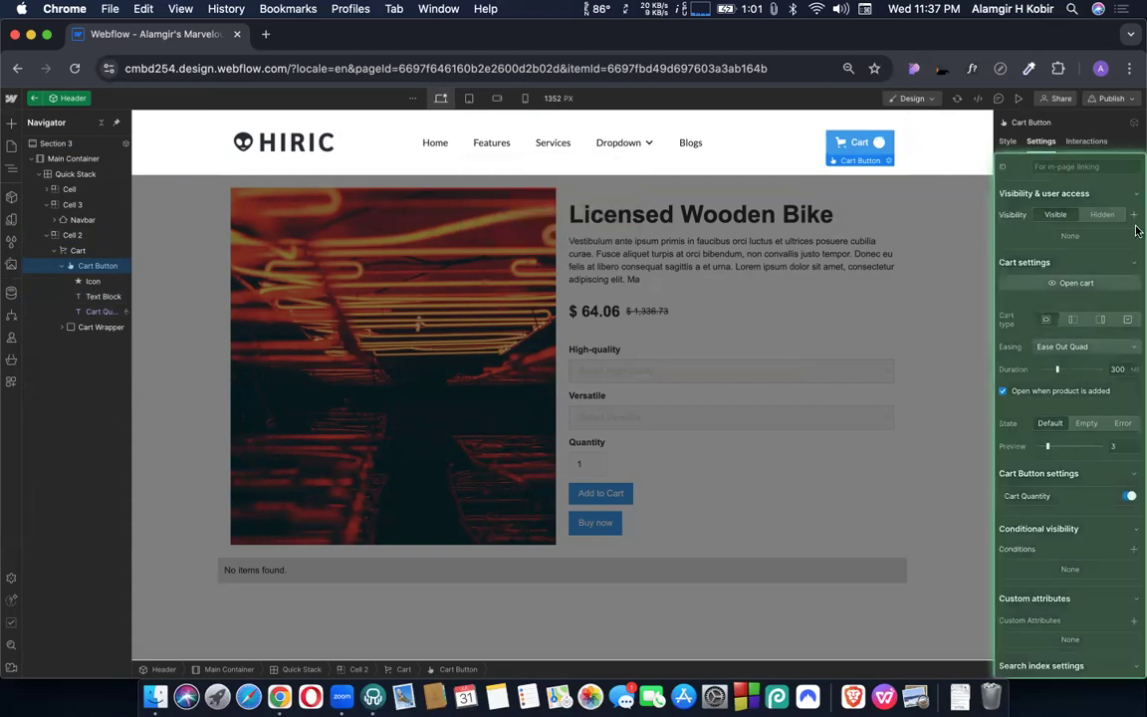
Step: Open the header cart on the canvas, try the left sidebar cart type, and set the cart type to dropdown
{"action": "left_click", "coordinate": [1069, 283]}
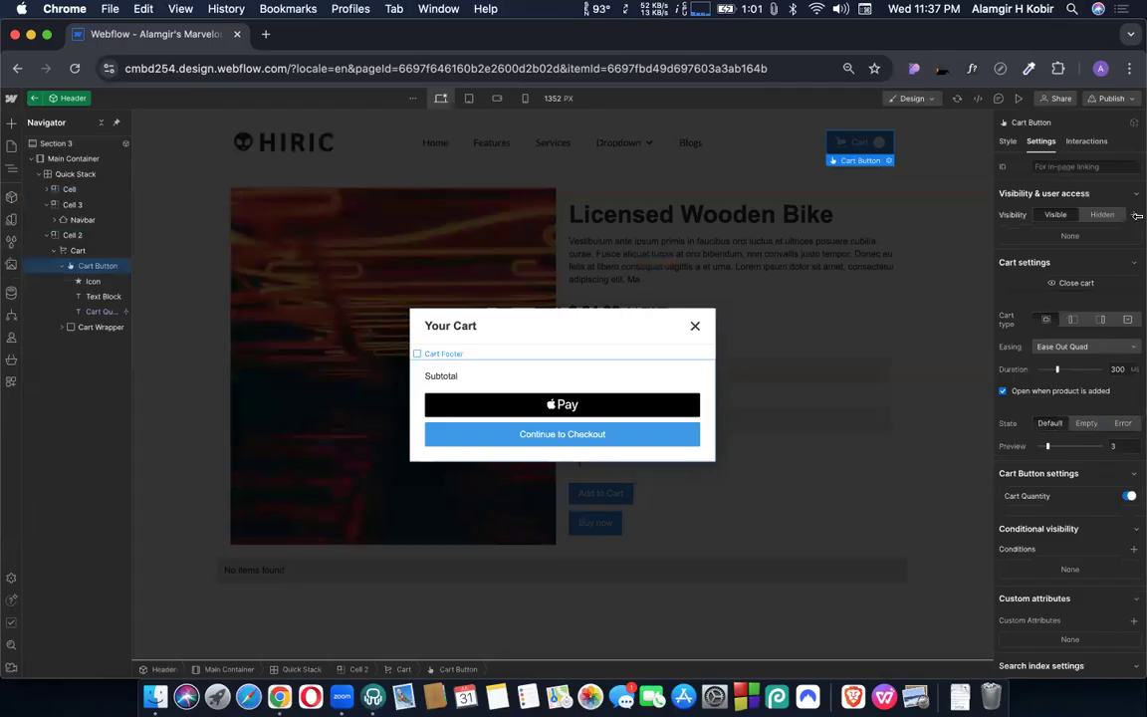
{"action": "left_click", "coordinate": [1073, 320]}
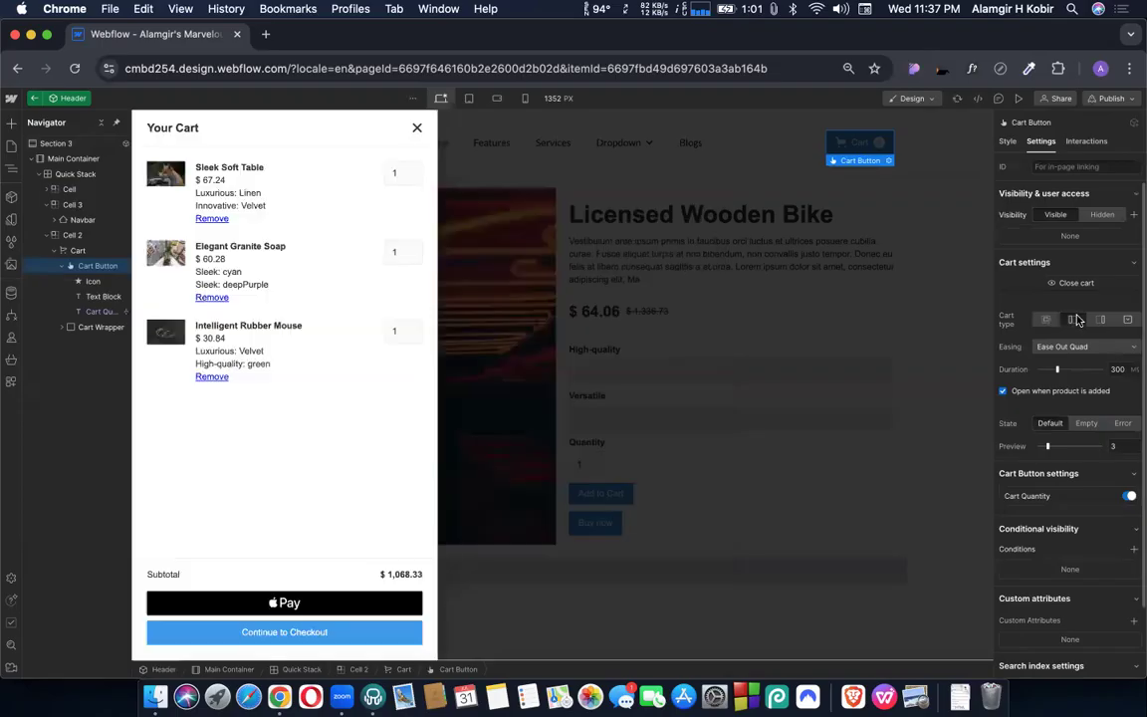
{"action": "left_click", "coordinate": [1129, 320]}
{"action": "left_click", "coordinate": [1131, 321]}
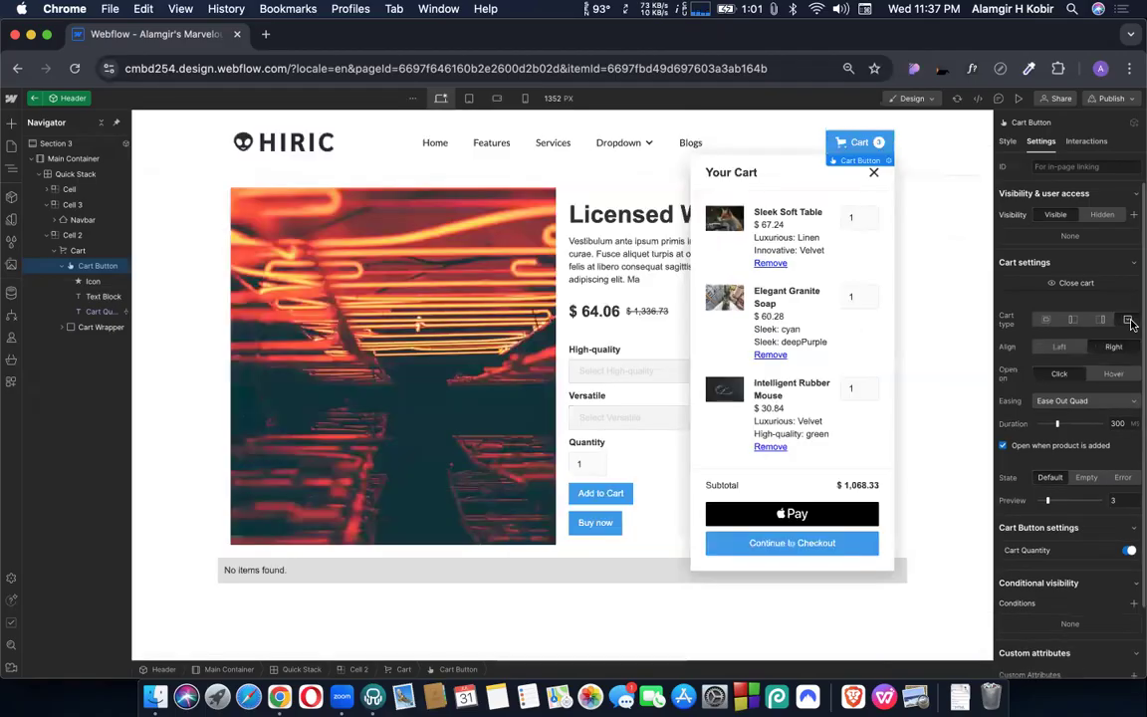
{"action": "left_click", "coordinate": [1046, 320]}
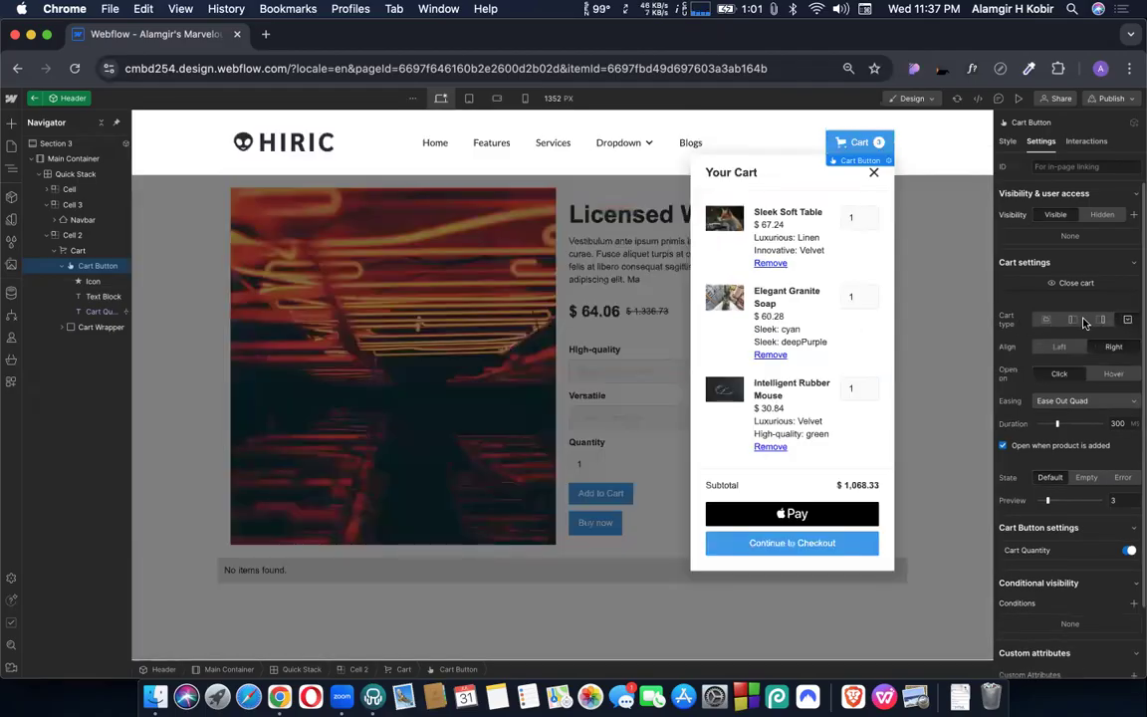
Step: Set the dropdown cart's Align option to Right and its Open on option to Hover
{"action": "scroll", "coordinate": [1115, 318], "scroll_direction": "down", "scroll_amount": 2}
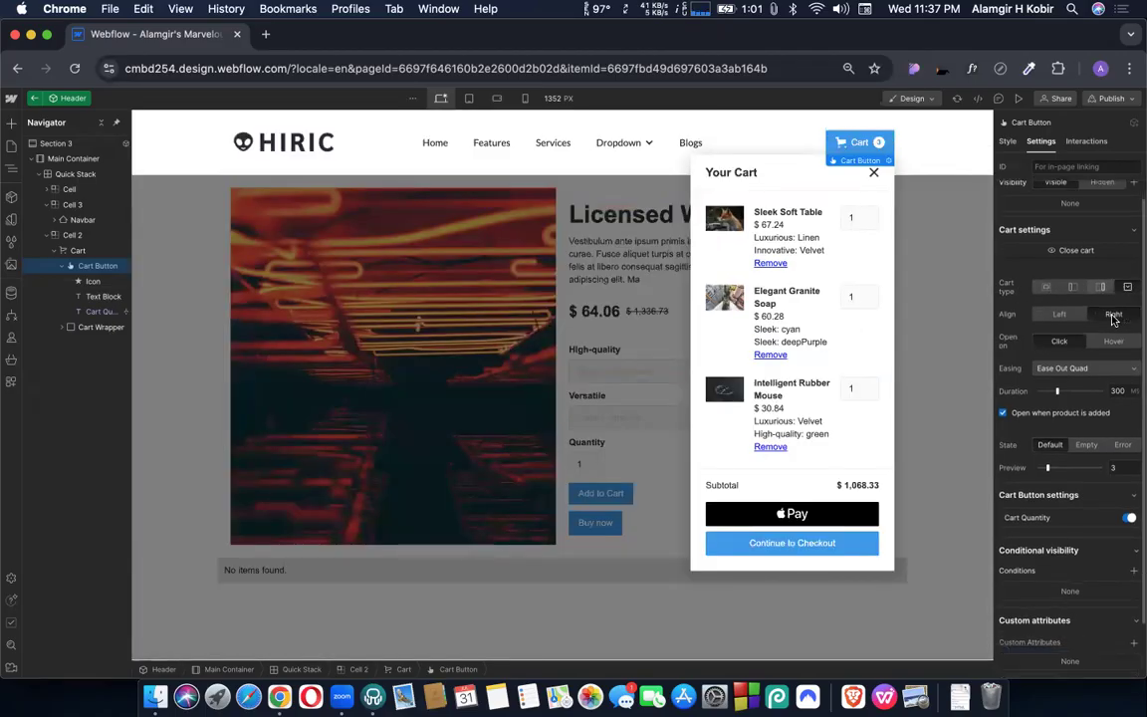
{"action": "left_click", "coordinate": [1106, 313]}
{"action": "left_click", "coordinate": [1103, 312]}
{"action": "scroll", "coordinate": [1054, 322], "scroll_direction": "down", "scroll_amount": 1}
{"action": "scroll", "coordinate": [1054, 321], "scroll_direction": "down", "scroll_amount": 2}
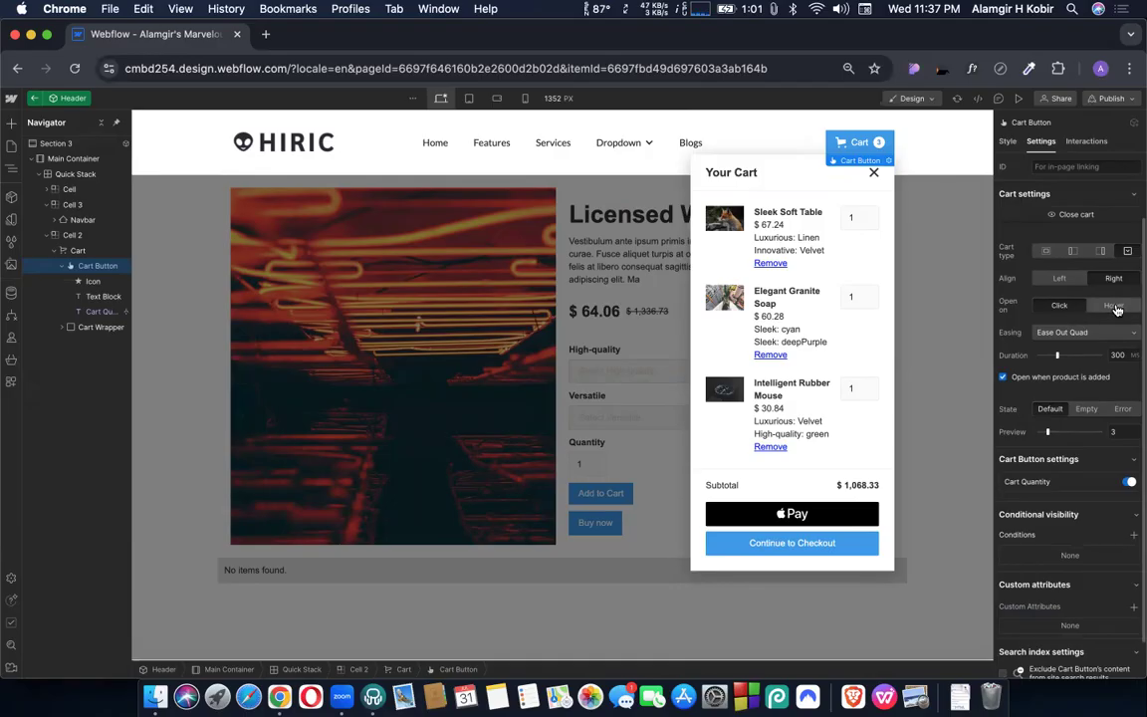
Step: Preview the page with the cart open and with it closed to check how the dropdown cart opens on hover
{"action": "left_click", "coordinate": [1018, 99]}
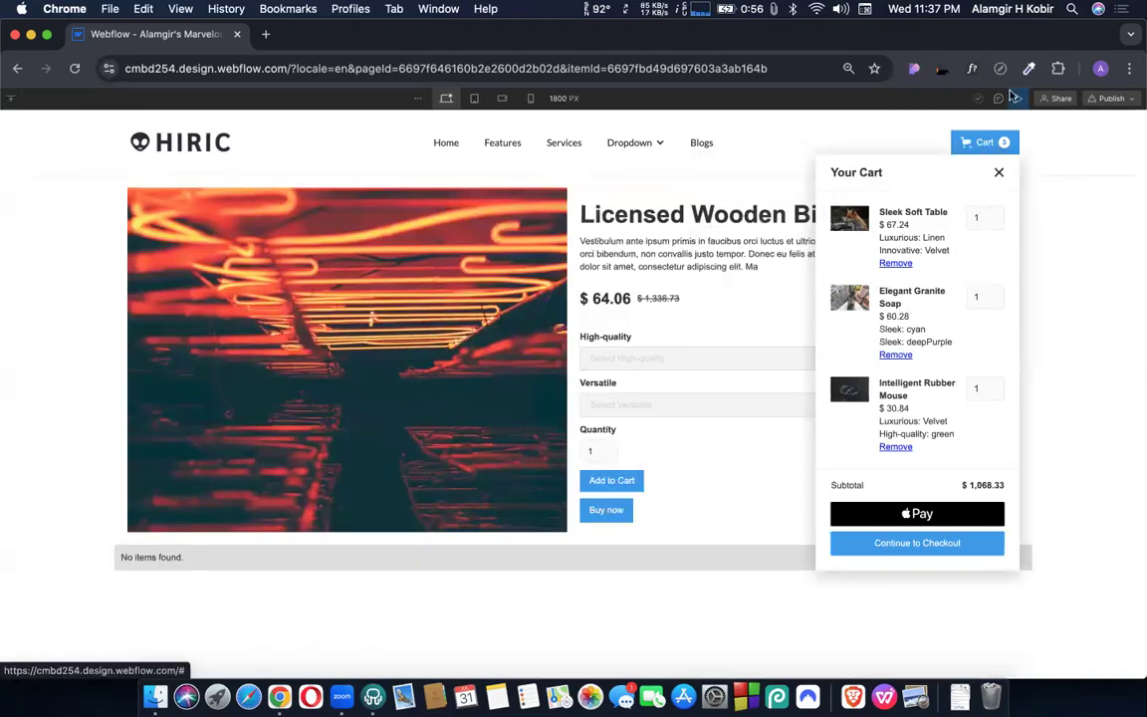
{"action": "left_click", "coordinate": [1019, 98]}
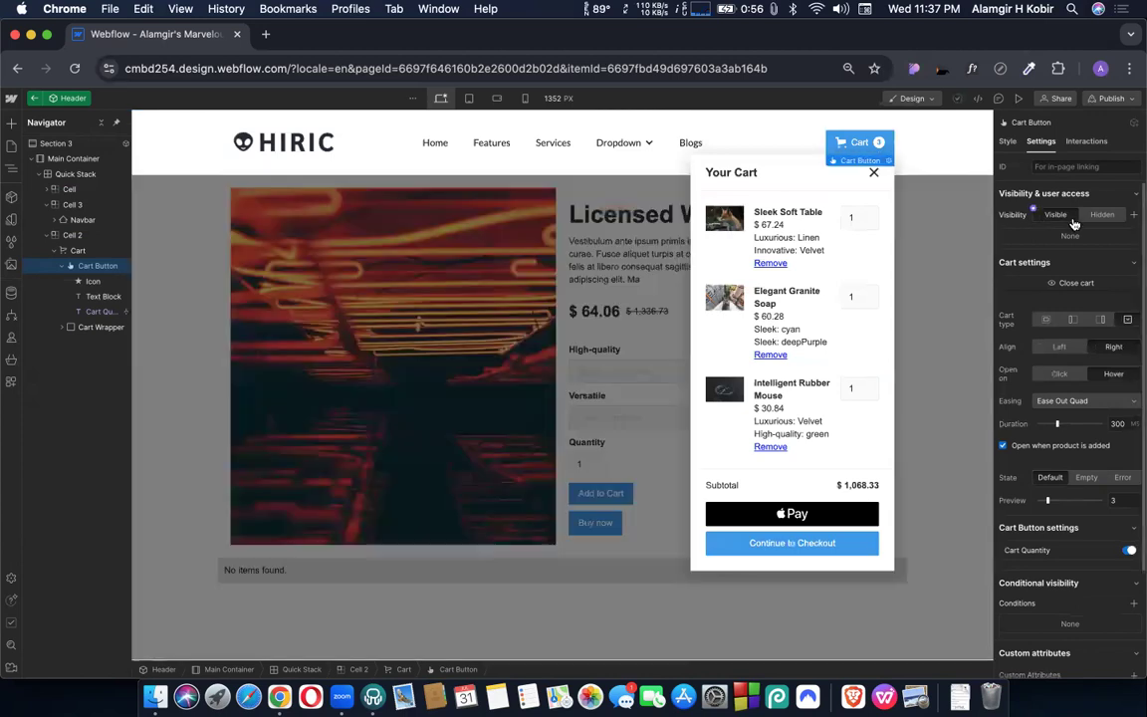
{"action": "left_click", "coordinate": [1067, 282]}
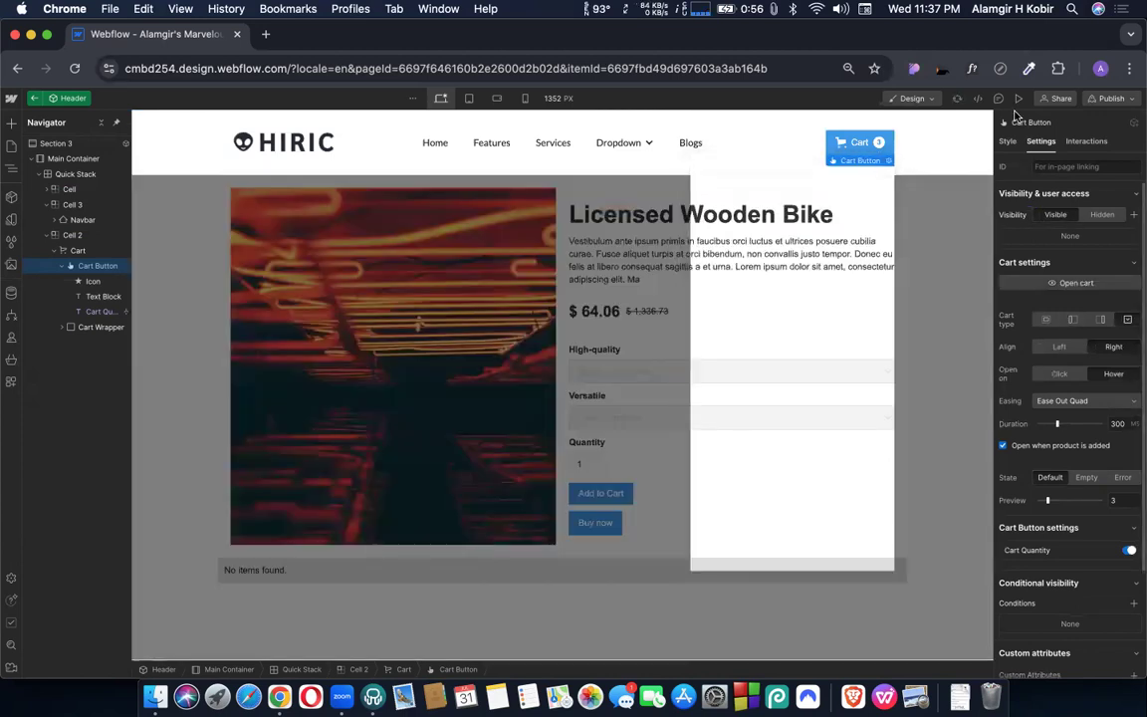
{"action": "left_click", "coordinate": [1019, 98]}
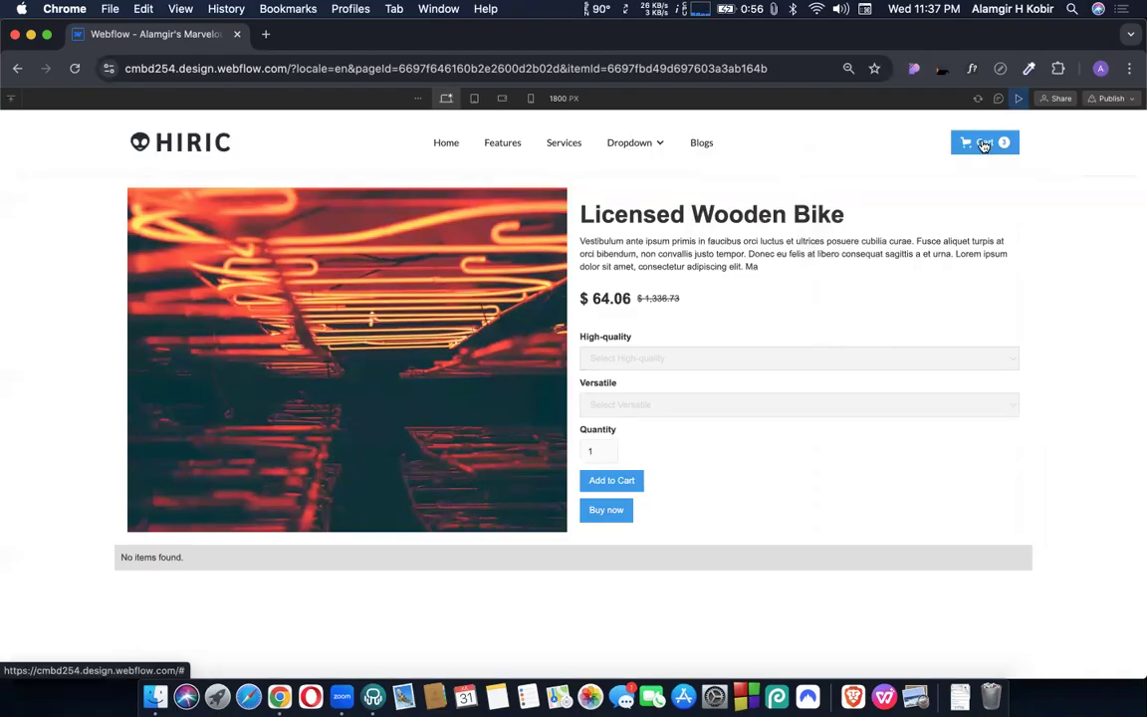
{"action": "left_click", "coordinate": [1016, 99]}
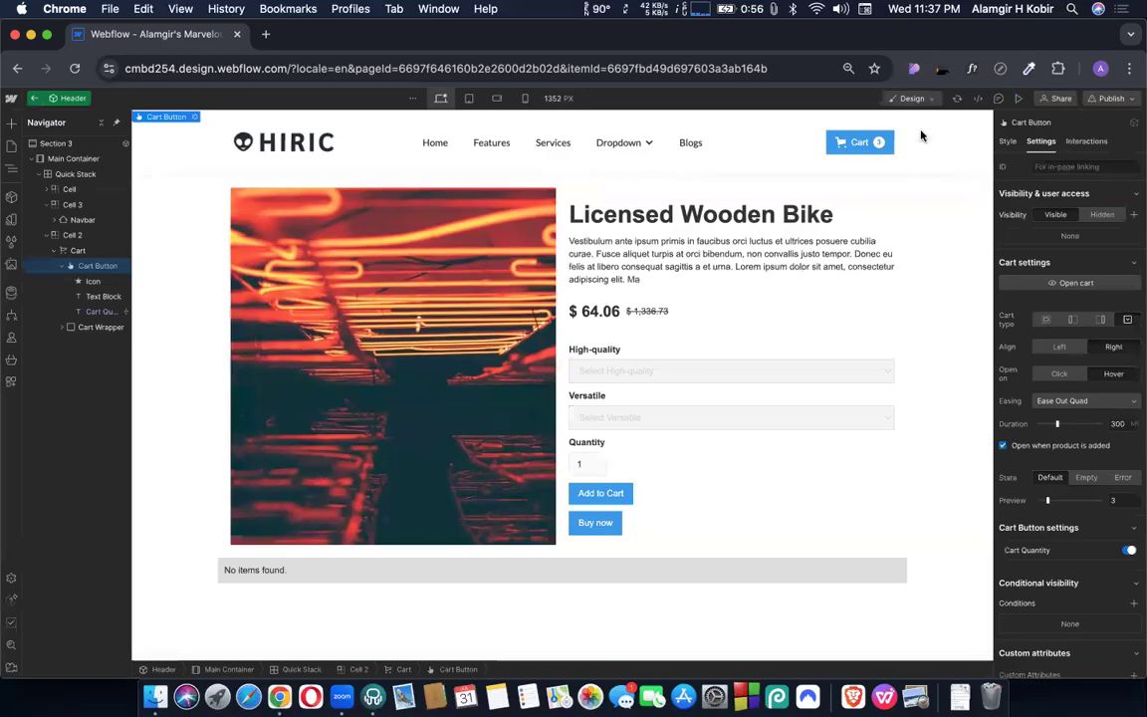
Step: Try the Click option for opening the dropdown cart and set it back to Hover
{"action": "scroll", "coordinate": [1056, 344], "scroll_direction": "down", "scroll_amount": 2}
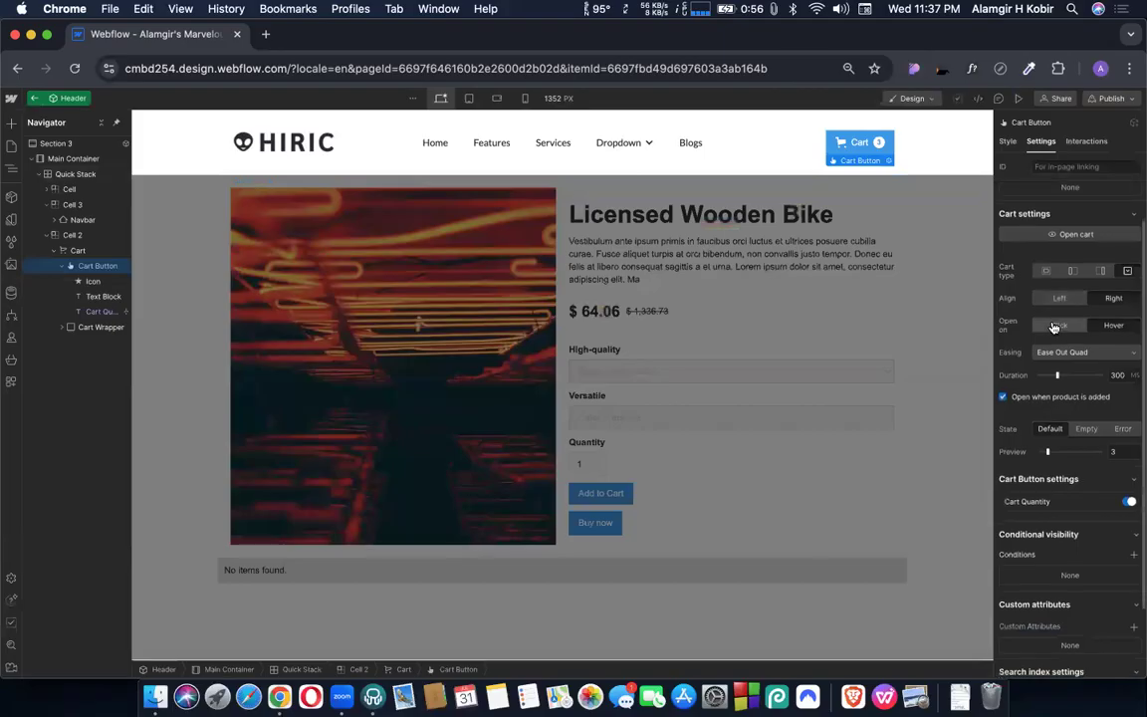
{"action": "left_click", "coordinate": [1055, 326]}
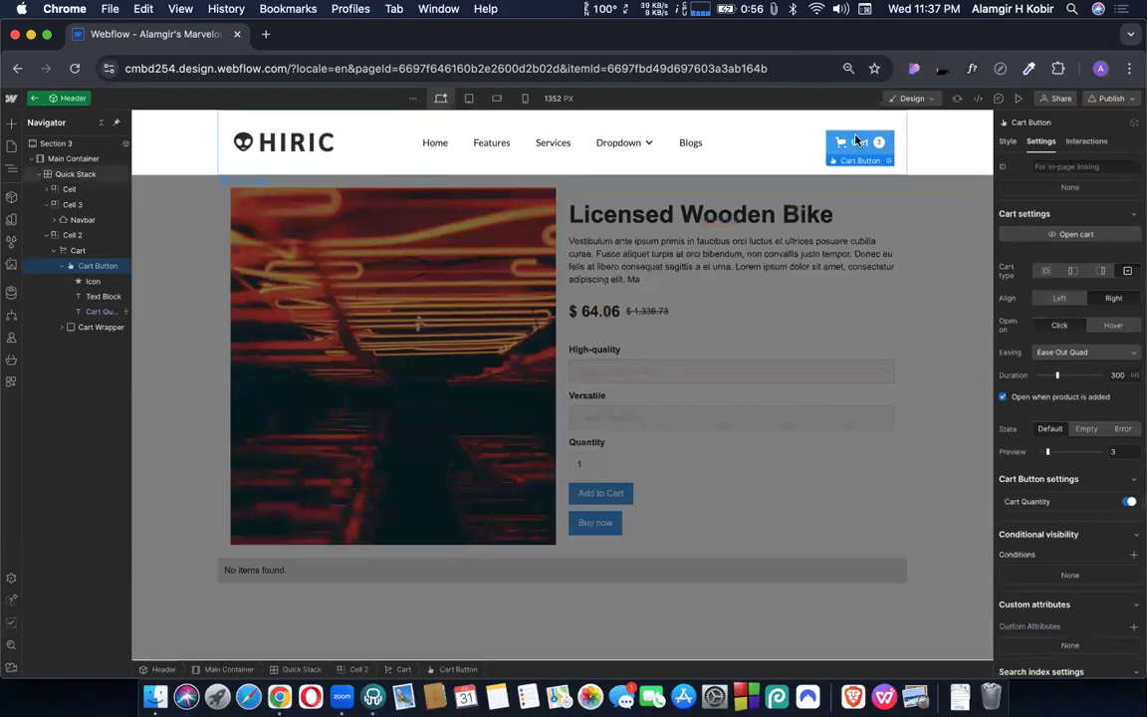
{"action": "left_click", "coordinate": [1116, 326]}
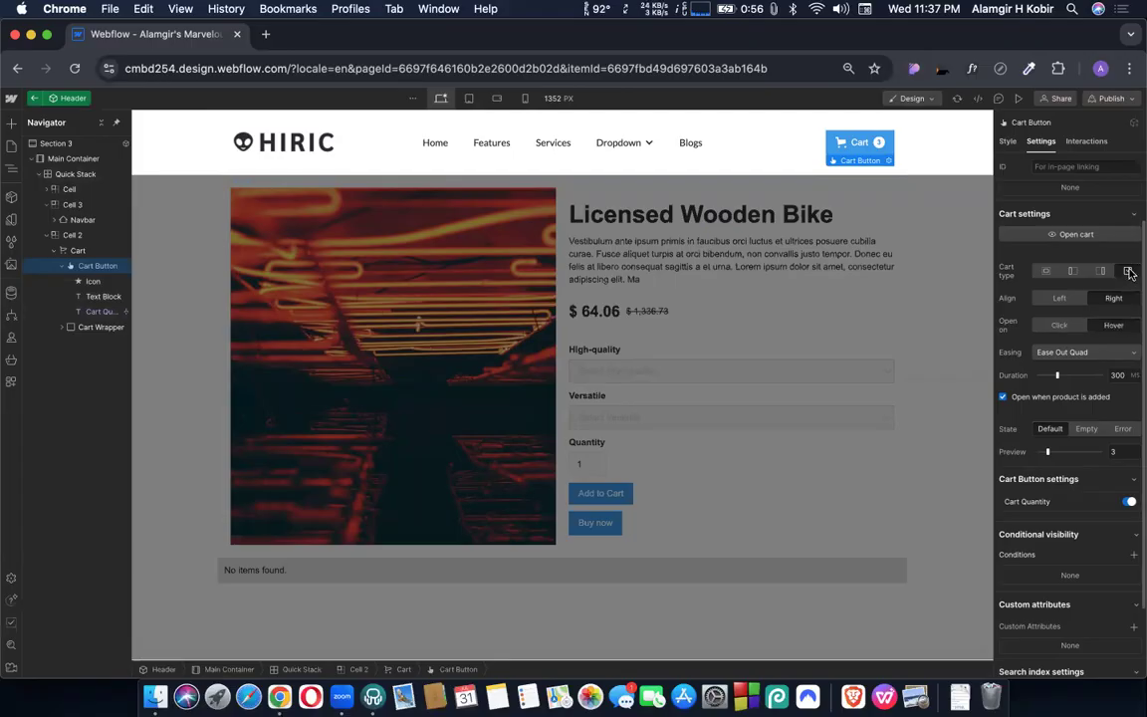
Step: Open the cart and compare the sidebar and modal cart types before returning the cart to the dropdown type
{"action": "left_click", "coordinate": [1093, 234]}
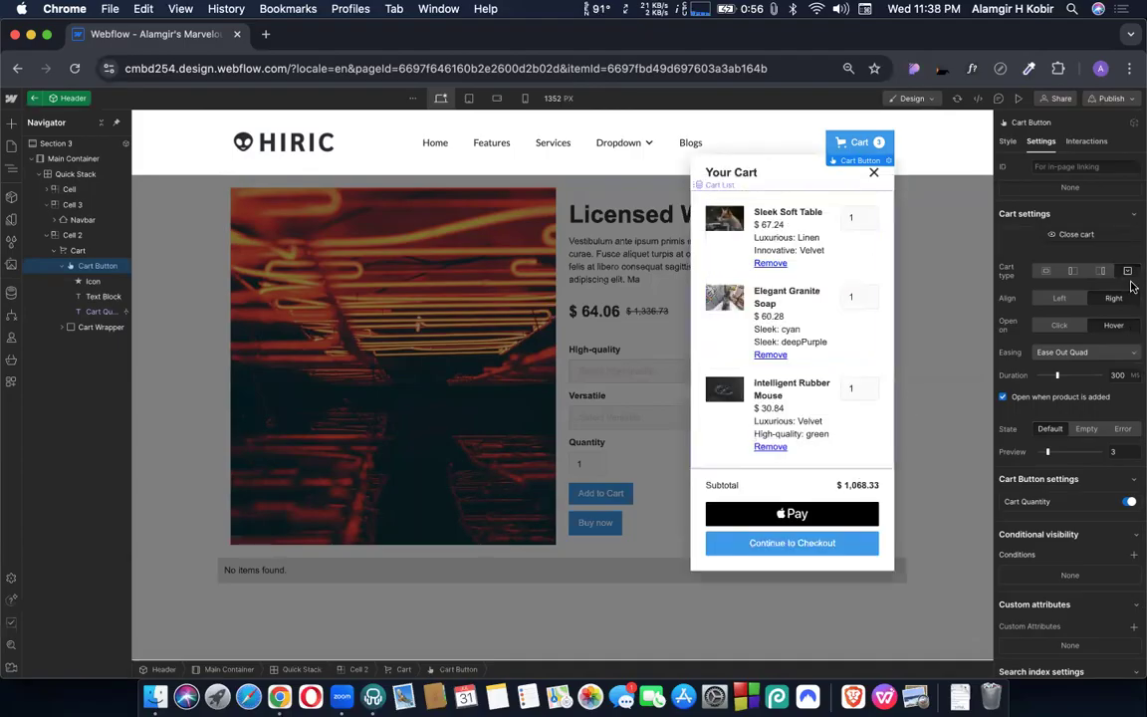
{"action": "left_click", "coordinate": [1073, 271]}
{"action": "left_click", "coordinate": [1073, 271]}
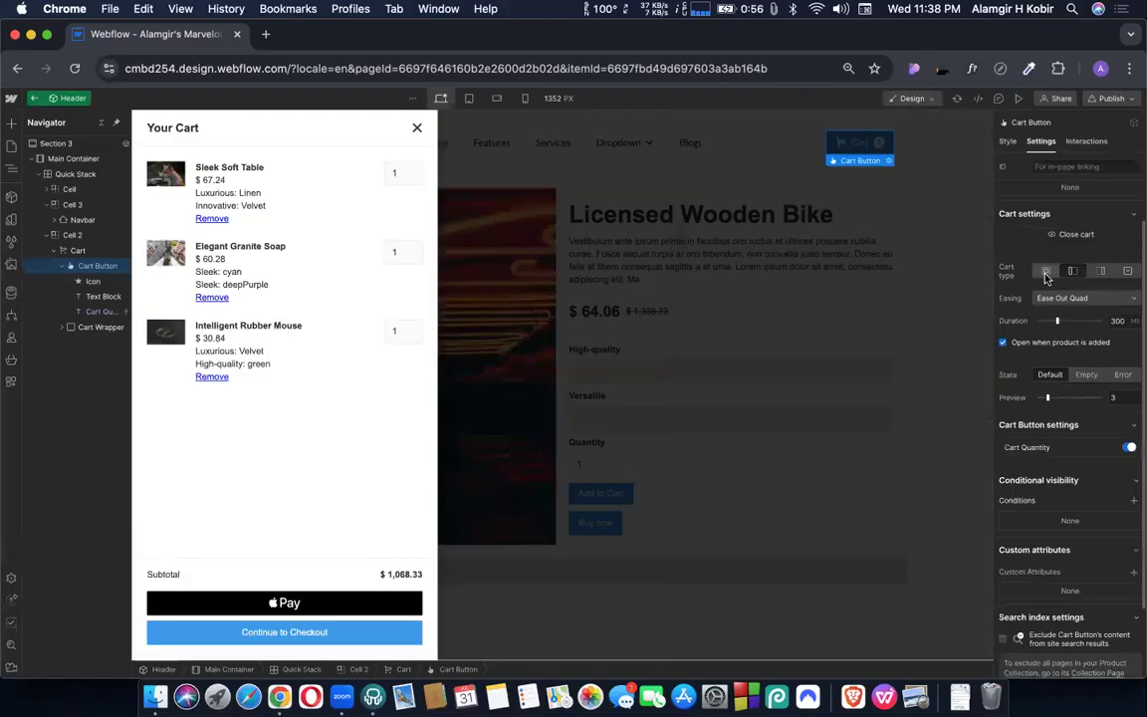
{"action": "left_click", "coordinate": [1045, 271]}
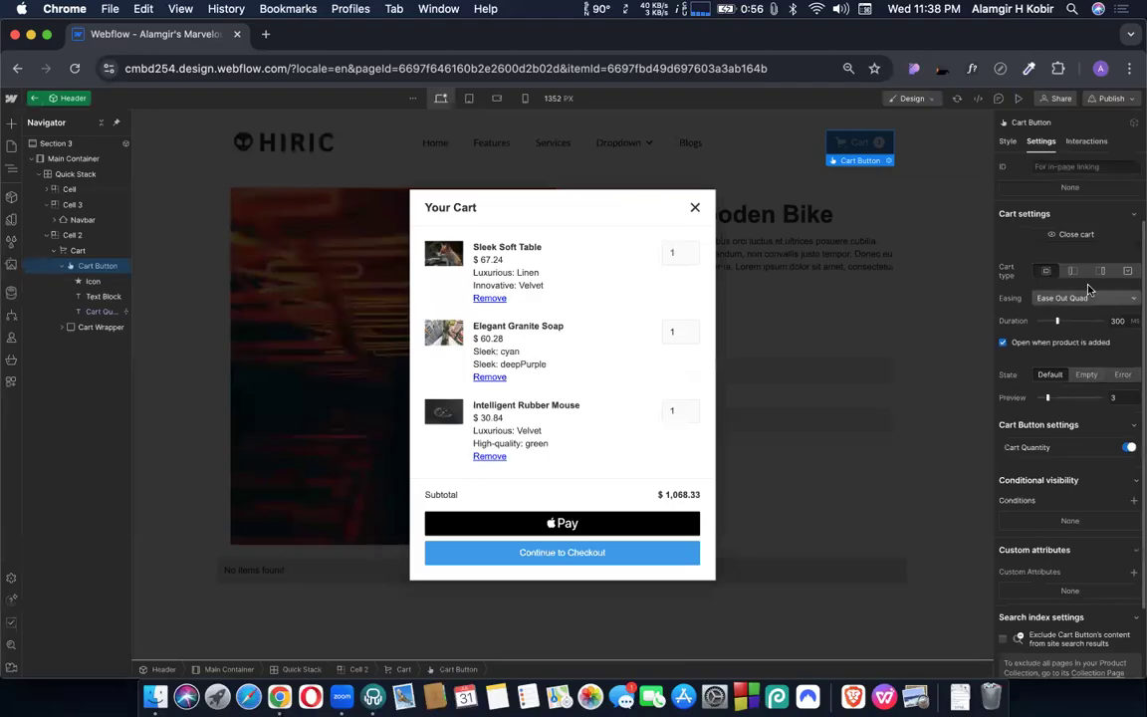
{"action": "scroll", "coordinate": [1090, 299], "scroll_direction": "up", "scroll_amount": 2}
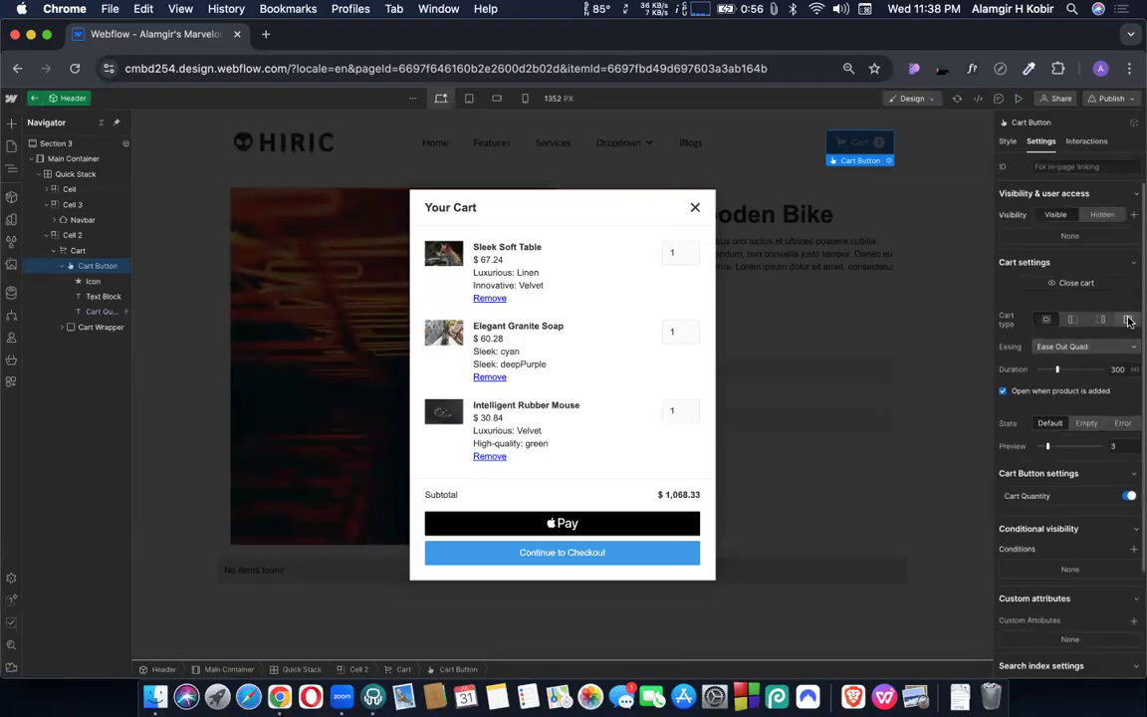
{"action": "left_click", "coordinate": [1129, 319]}
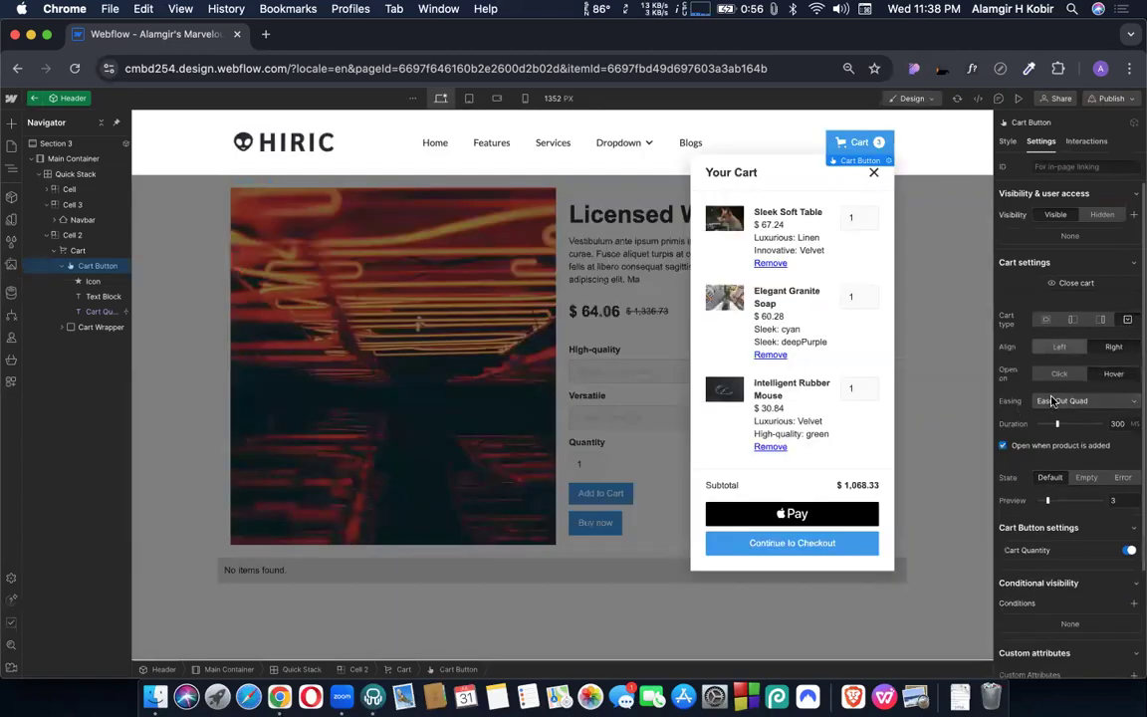
{"action": "left_click", "coordinate": [1099, 319]}
{"action": "left_click", "coordinate": [1070, 322]}
{"action": "left_click", "coordinate": [1052, 322]}
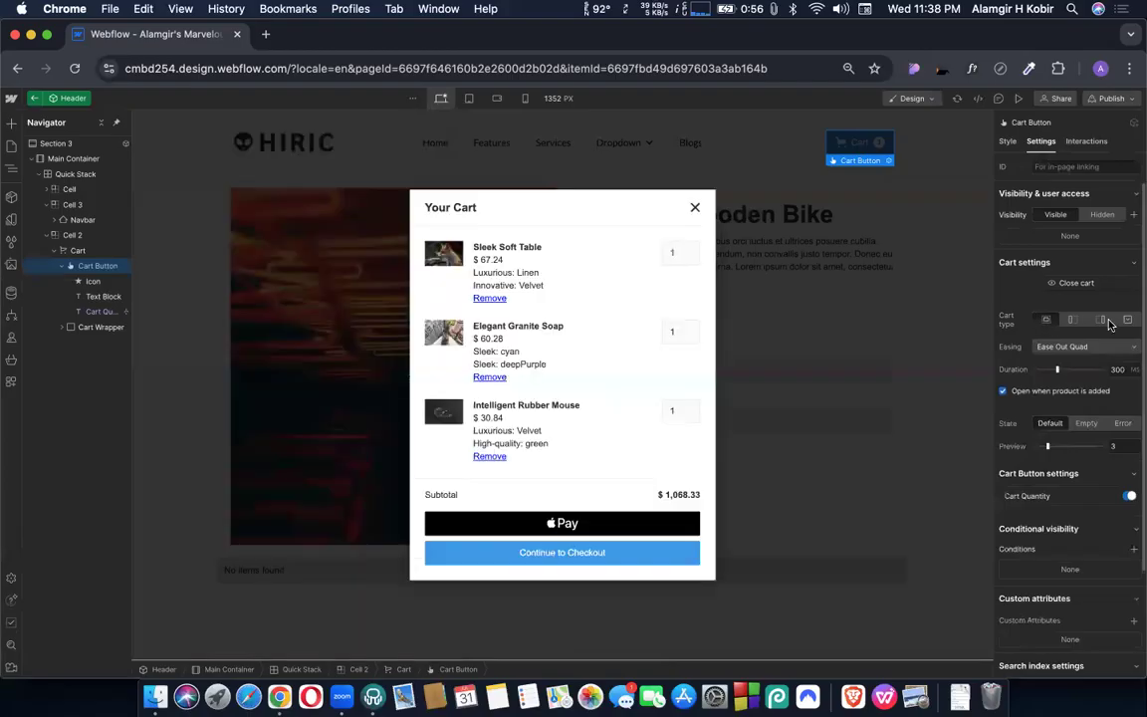
{"action": "left_click", "coordinate": [1128, 320]}
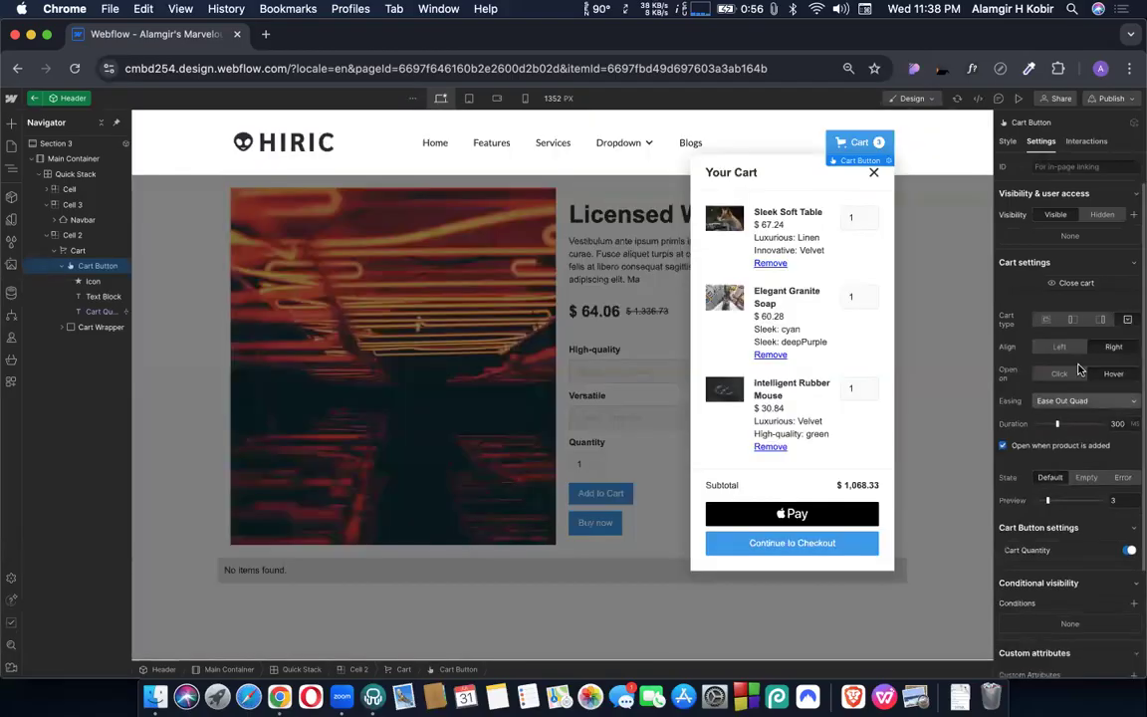
Step: Try a cart Preview of 12 items, restore it to 3, and close the cart on the canvas
{"action": "scroll", "coordinate": [1066, 358], "scroll_direction": "down", "scroll_amount": 3}
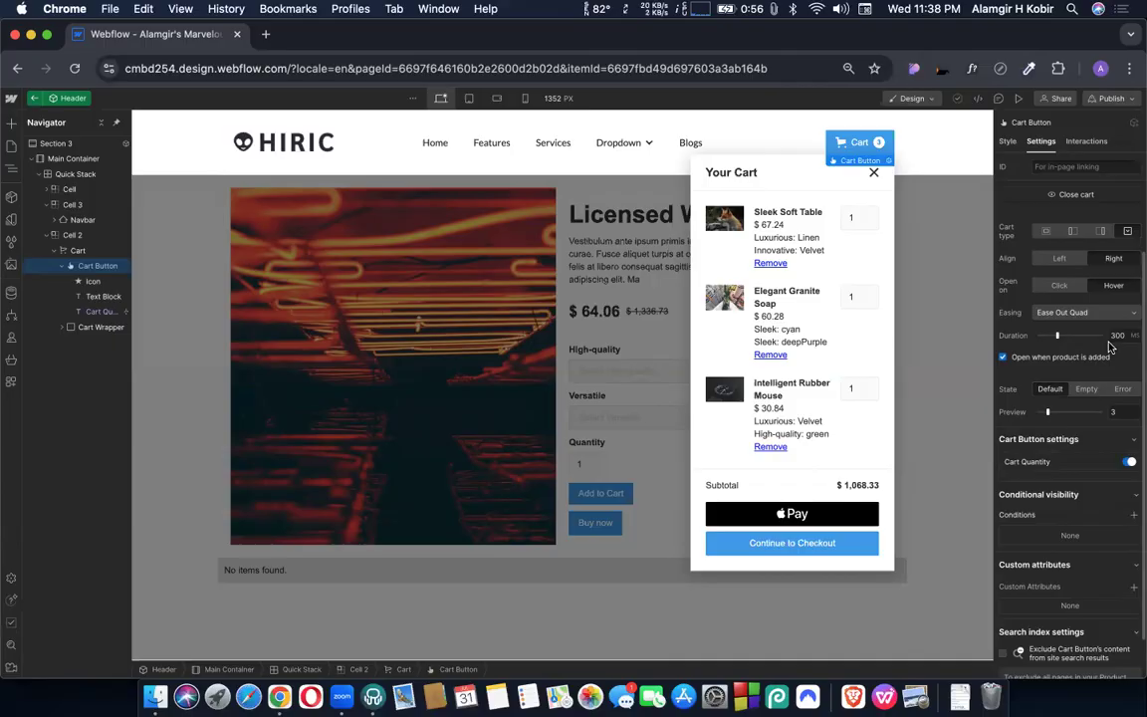
{"action": "scroll", "coordinate": [1036, 374], "scroll_direction": "down", "scroll_amount": 3}
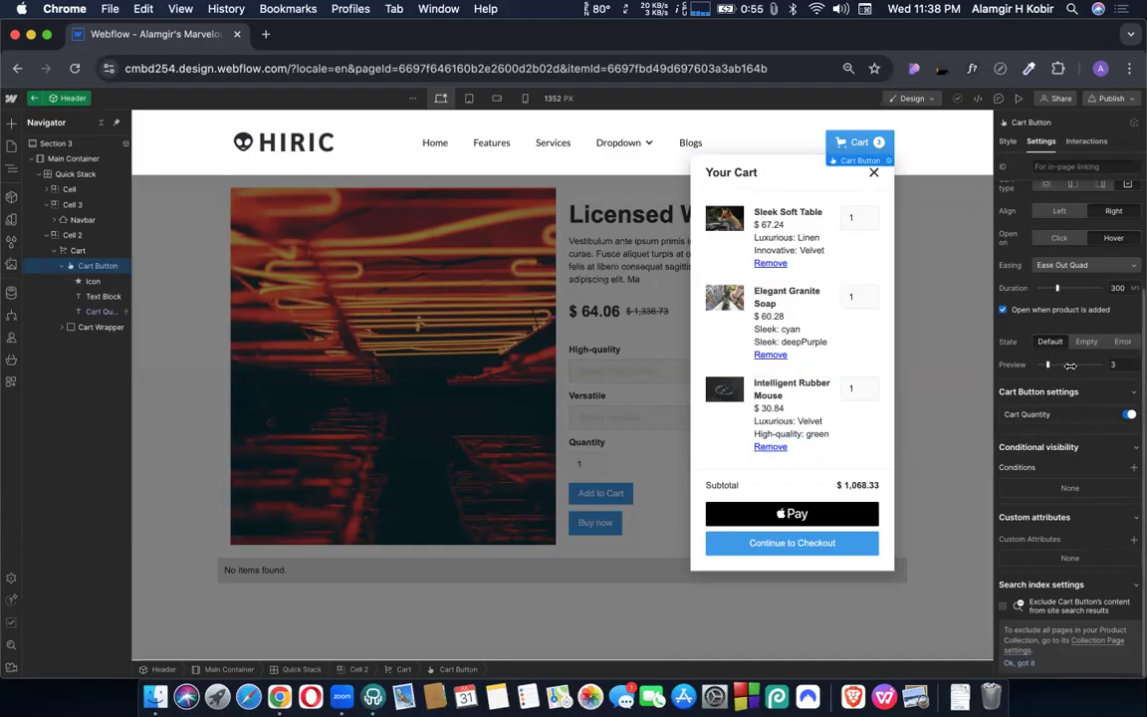
{"action": "left_click_drag", "start_coordinate": [1048, 365], "coordinate": [1075, 365]}
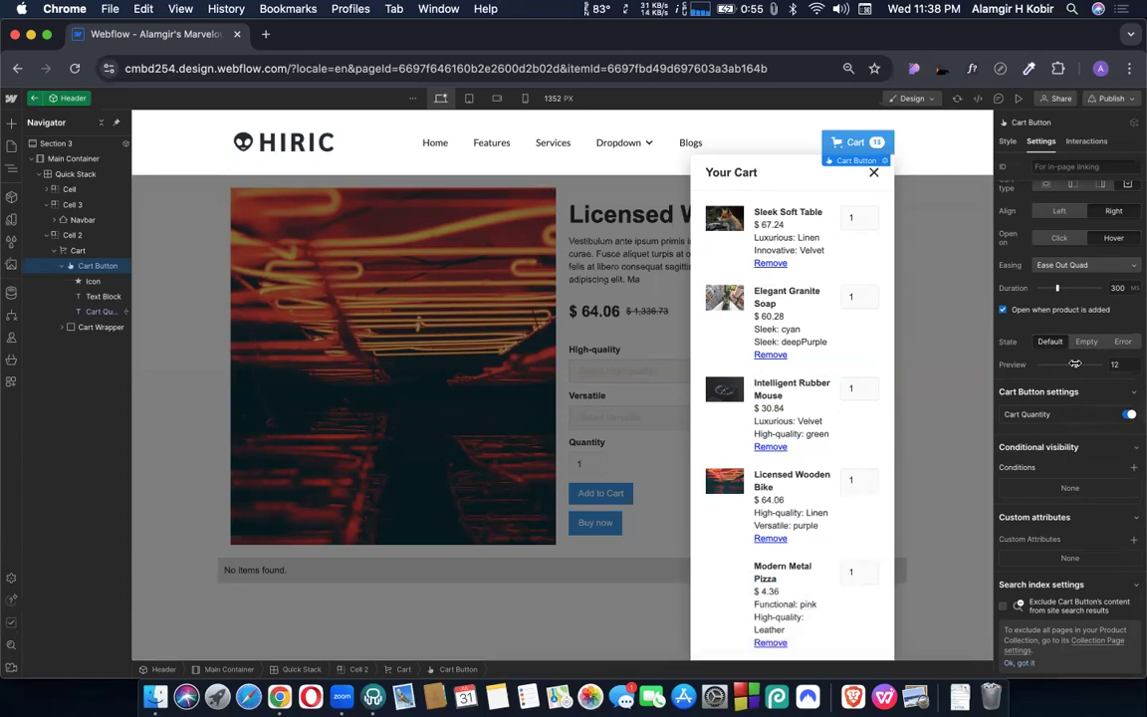
{"action": "left_click", "coordinate": [1048, 365]}
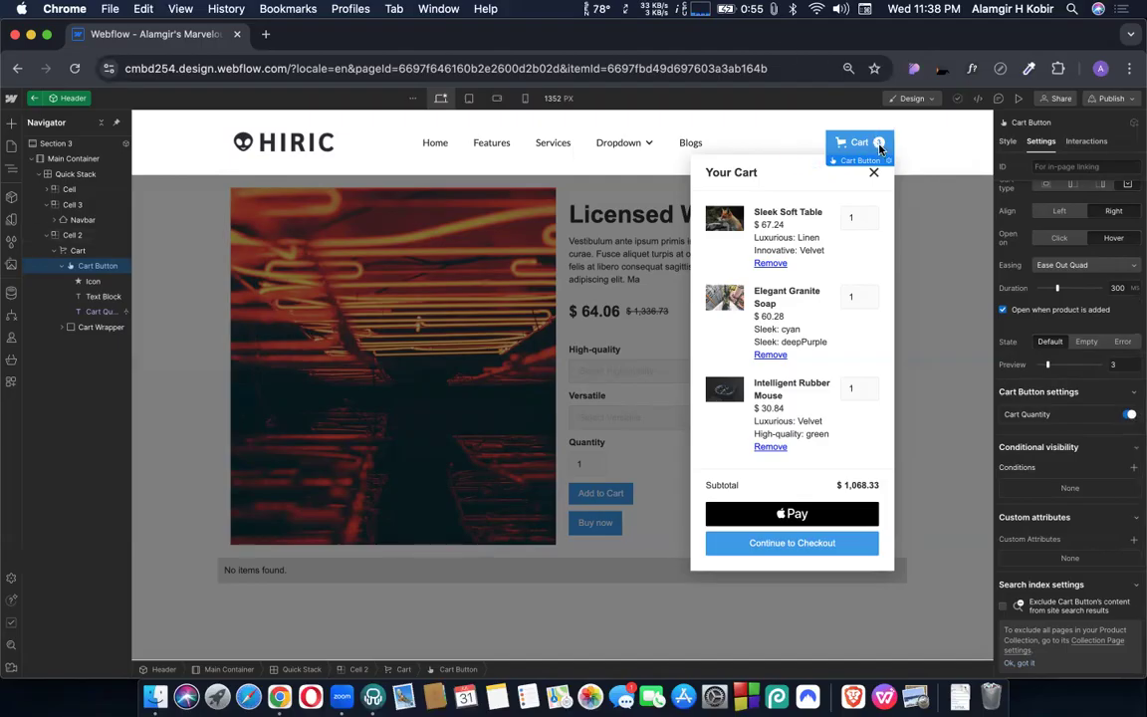
{"action": "scroll", "coordinate": [1075, 442], "scroll_direction": "up", "scroll_amount": 1}
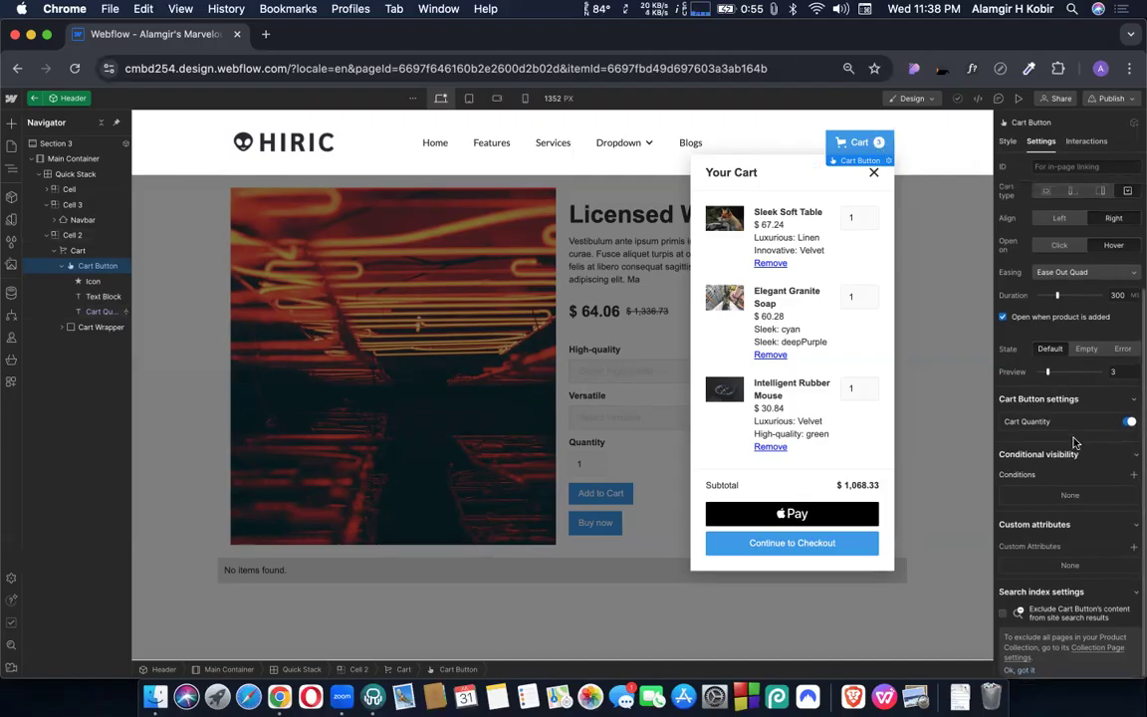
{"action": "scroll", "coordinate": [1074, 442], "scroll_direction": "up", "scroll_amount": 5}
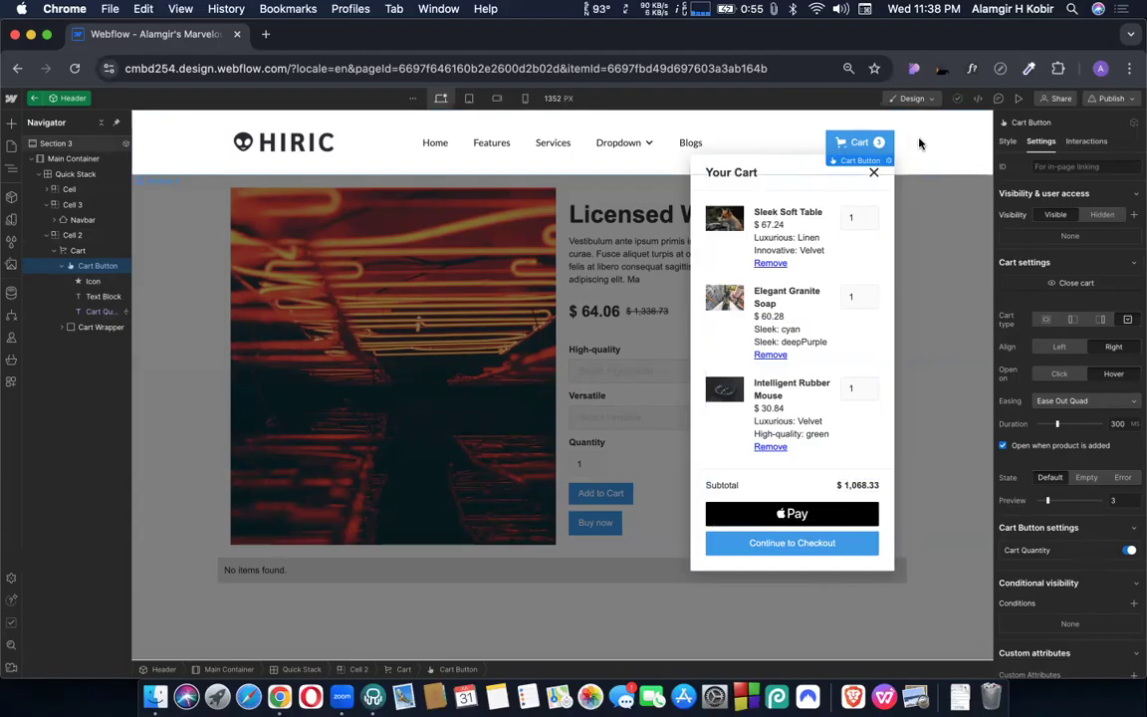
{"action": "left_click", "coordinate": [1057, 284]}
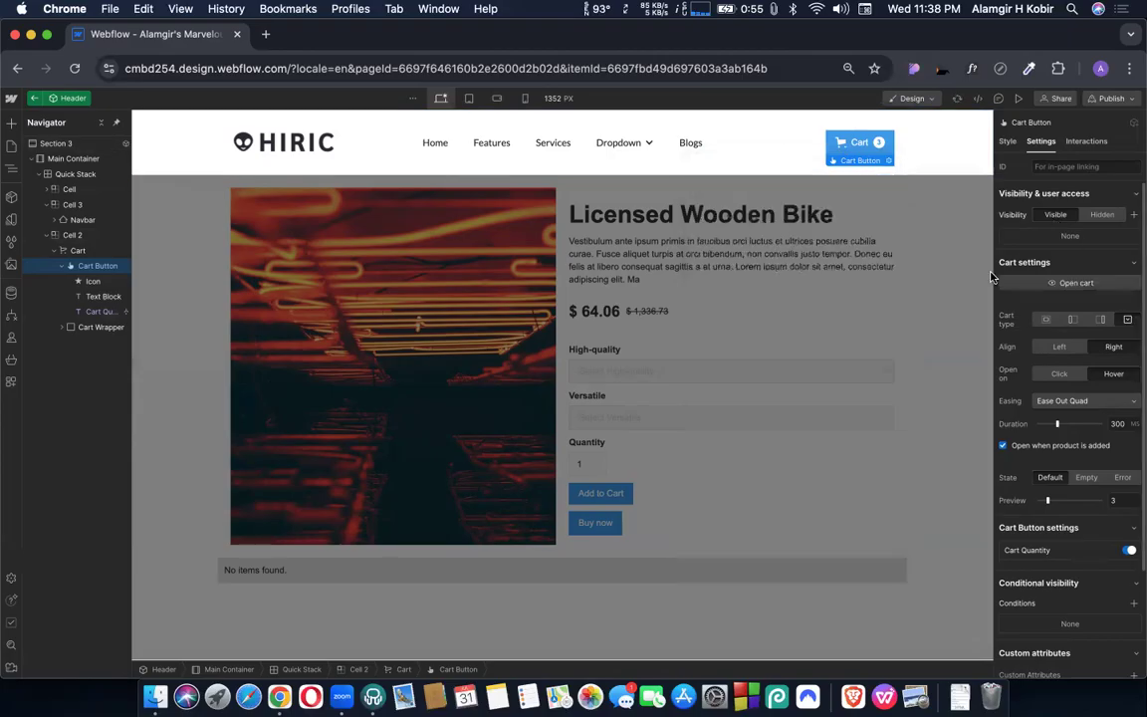
Step: Leave the Header component and open the ecommerce Checkout page
{"action": "left_click", "coordinate": [666, 309]}
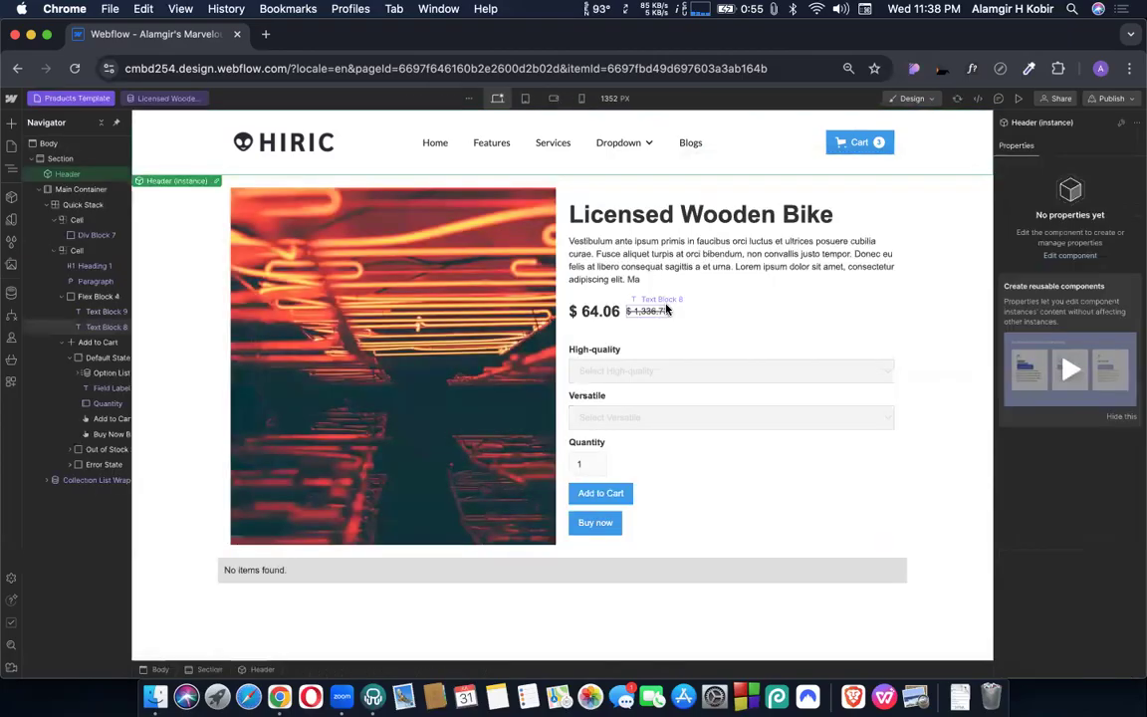
{"action": "left_click", "coordinate": [67, 100]}
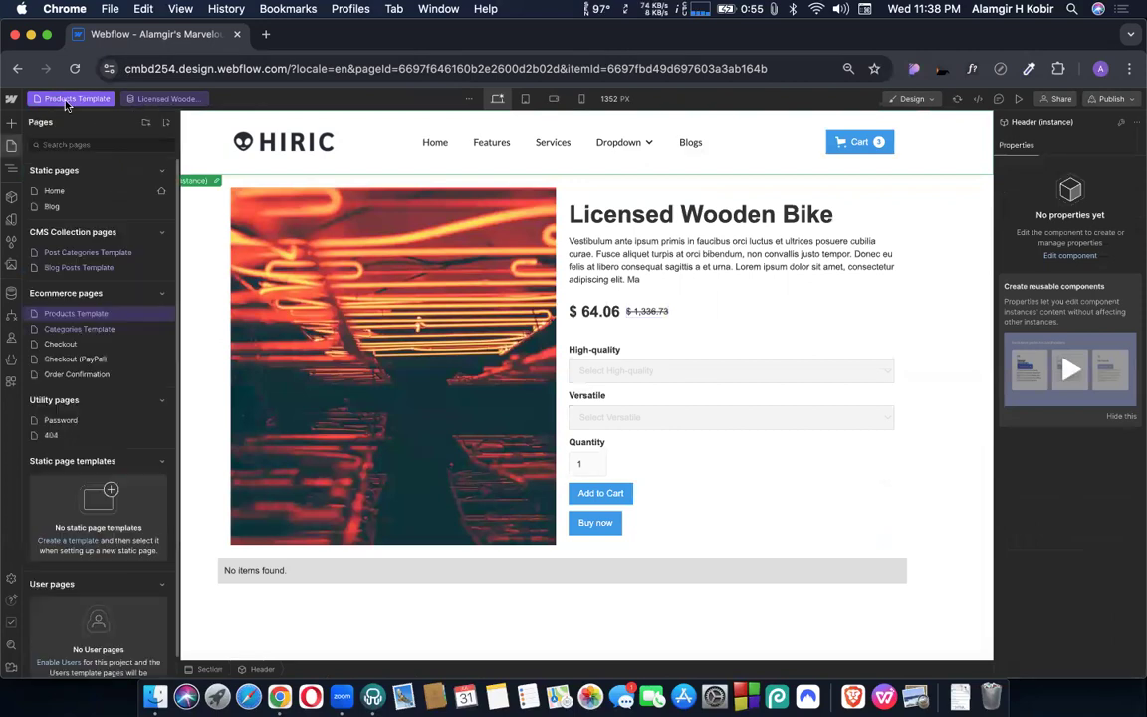
{"action": "left_click", "coordinate": [71, 350]}
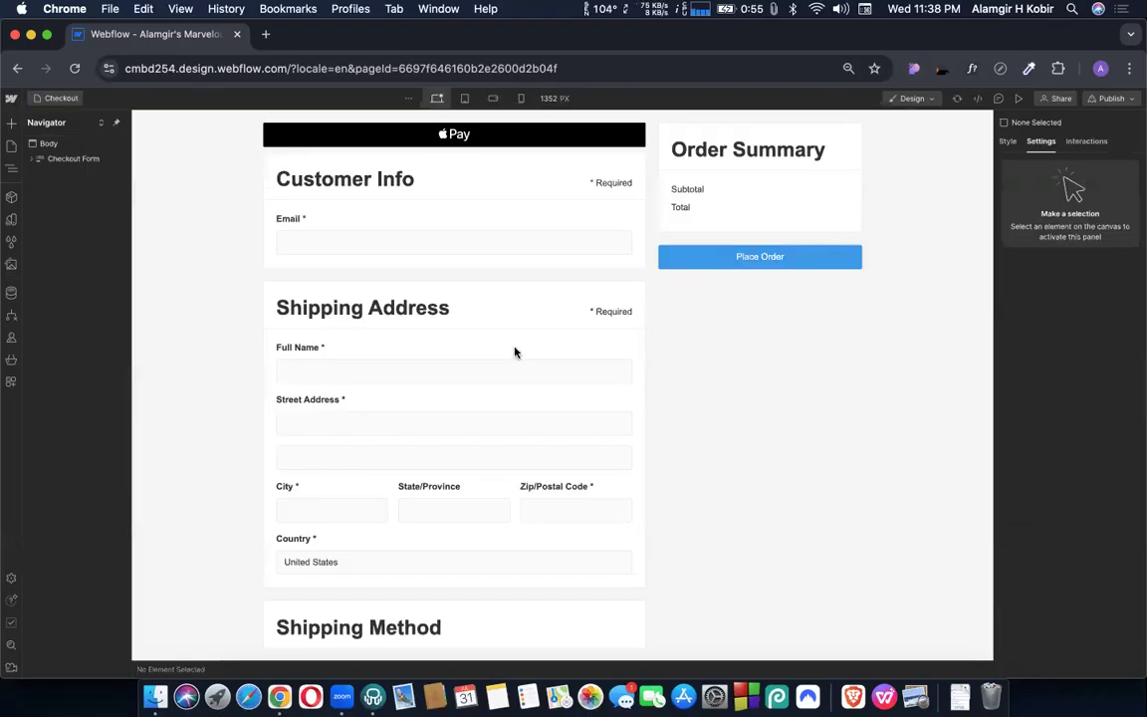
Step: Examine the Checkout page's shipping method, payment info, billing address and order summary sections
{"action": "scroll", "coordinate": [515, 351], "scroll_direction": "down", "scroll_amount": 5}
{"action": "scroll", "coordinate": [515, 352], "scroll_direction": "down", "scroll_amount": 5}
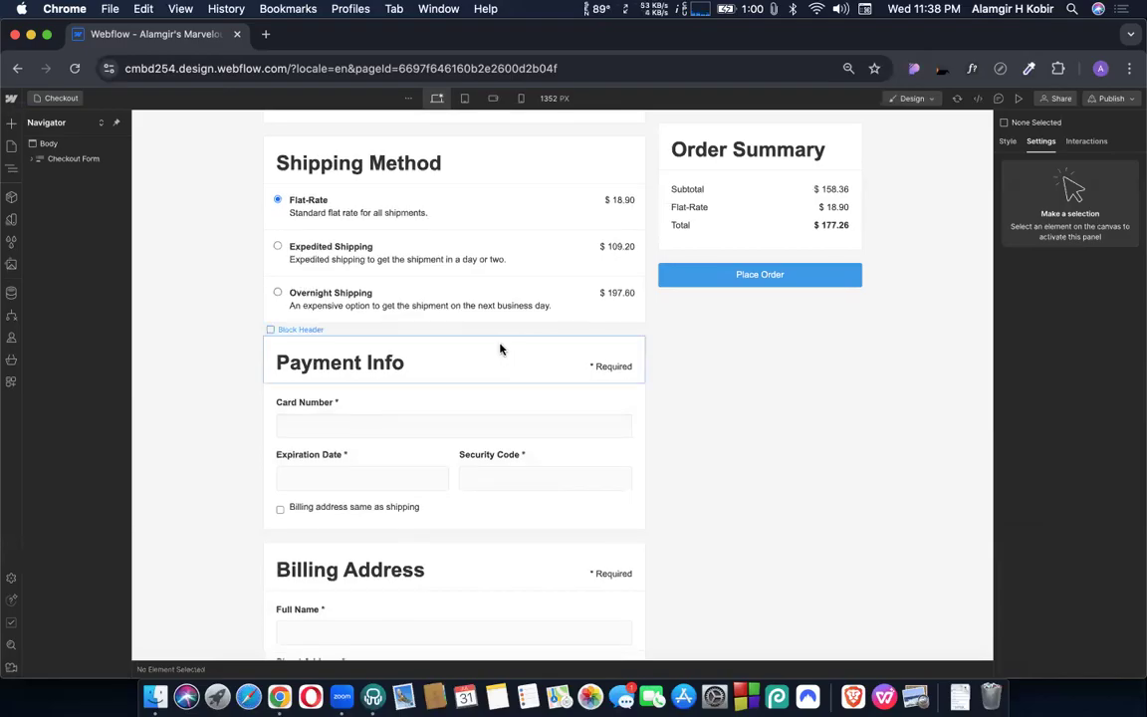
{"action": "scroll", "coordinate": [501, 348], "scroll_direction": "down", "scroll_amount": 4}
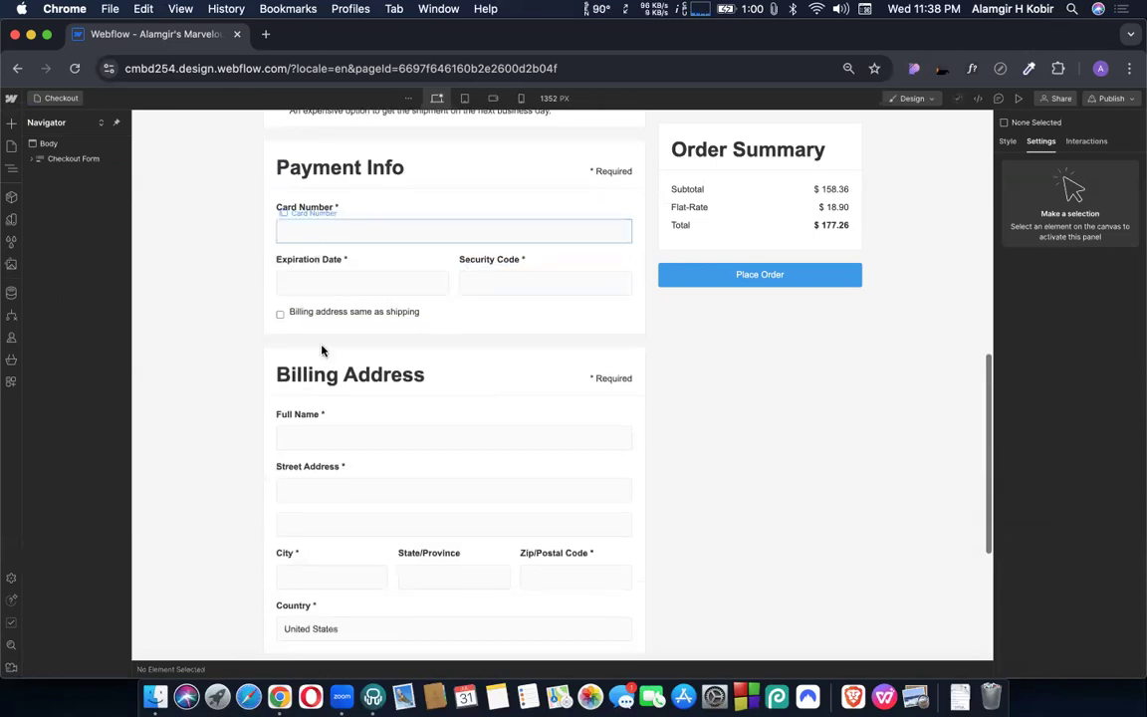
{"action": "scroll", "coordinate": [417, 336], "scroll_direction": "down", "scroll_amount": 3}
{"action": "scroll", "coordinate": [432, 346], "scroll_direction": "down", "scroll_amount": 4}
{"action": "scroll", "coordinate": [433, 345], "scroll_direction": "up", "scroll_amount": 14}
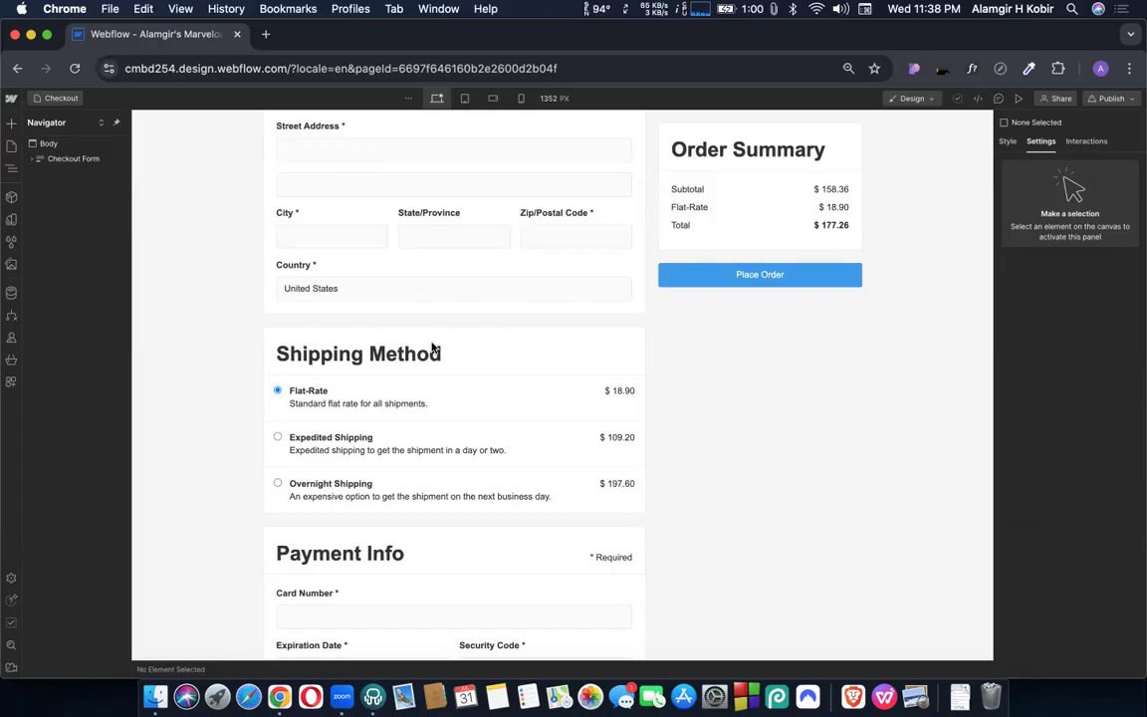
{"action": "scroll", "coordinate": [453, 376], "scroll_direction": "down", "scroll_amount": 5}
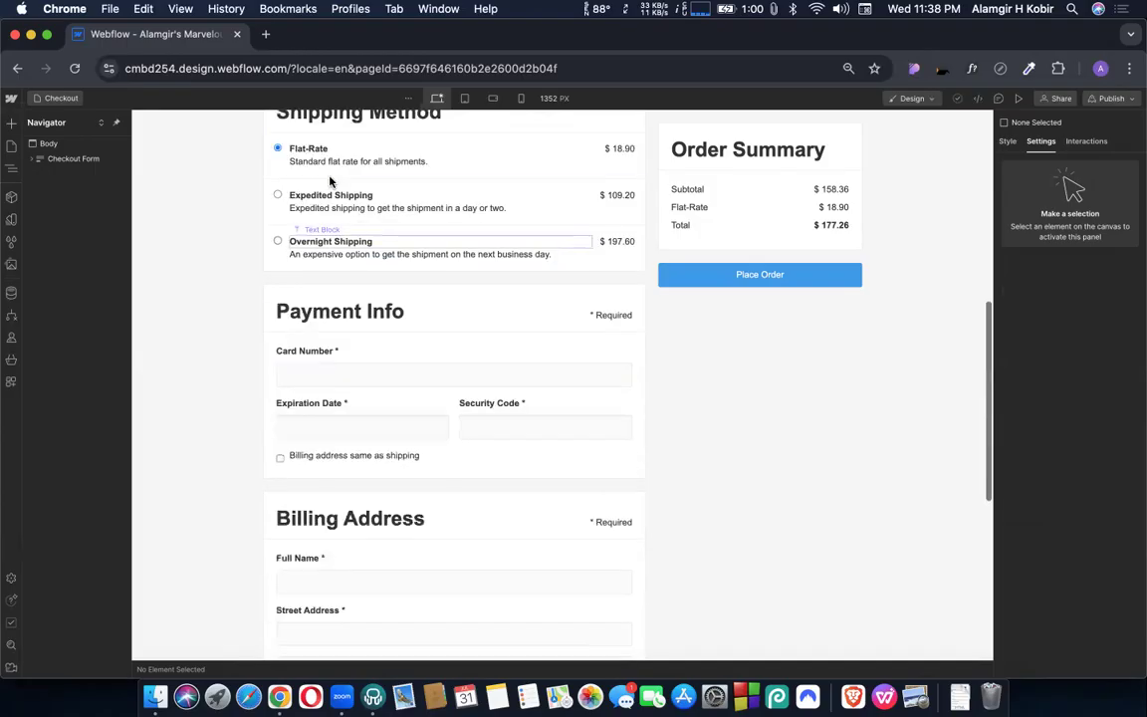
Step: Examine the settings of the Checkout page's Shipping Method block, including its source and state options
{"action": "scroll", "coordinate": [331, 182], "scroll_direction": "up", "scroll_amount": 2}
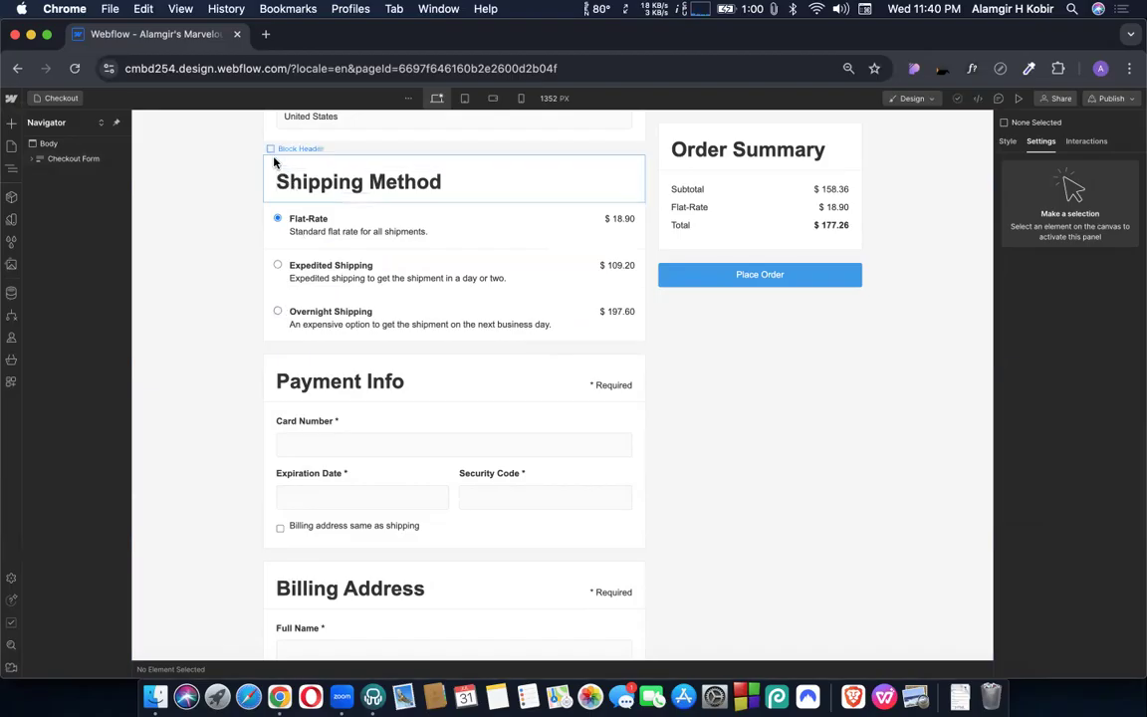
{"action": "left_click", "coordinate": [276, 162]}
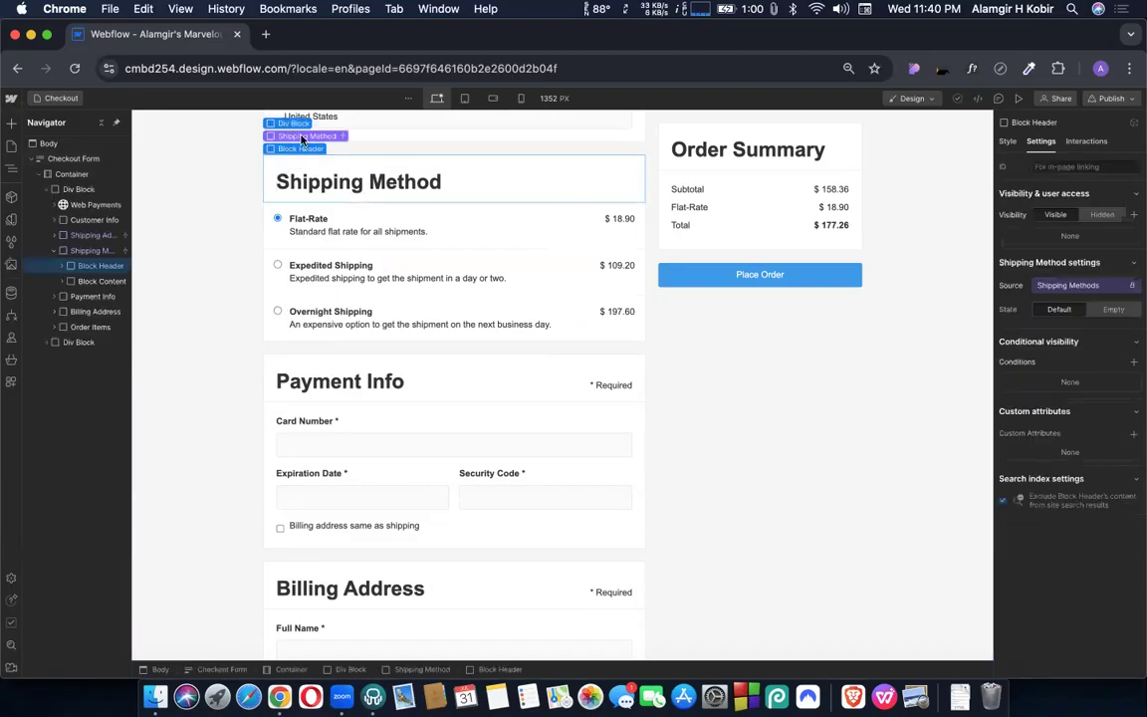
{"action": "left_click", "coordinate": [302, 136]}
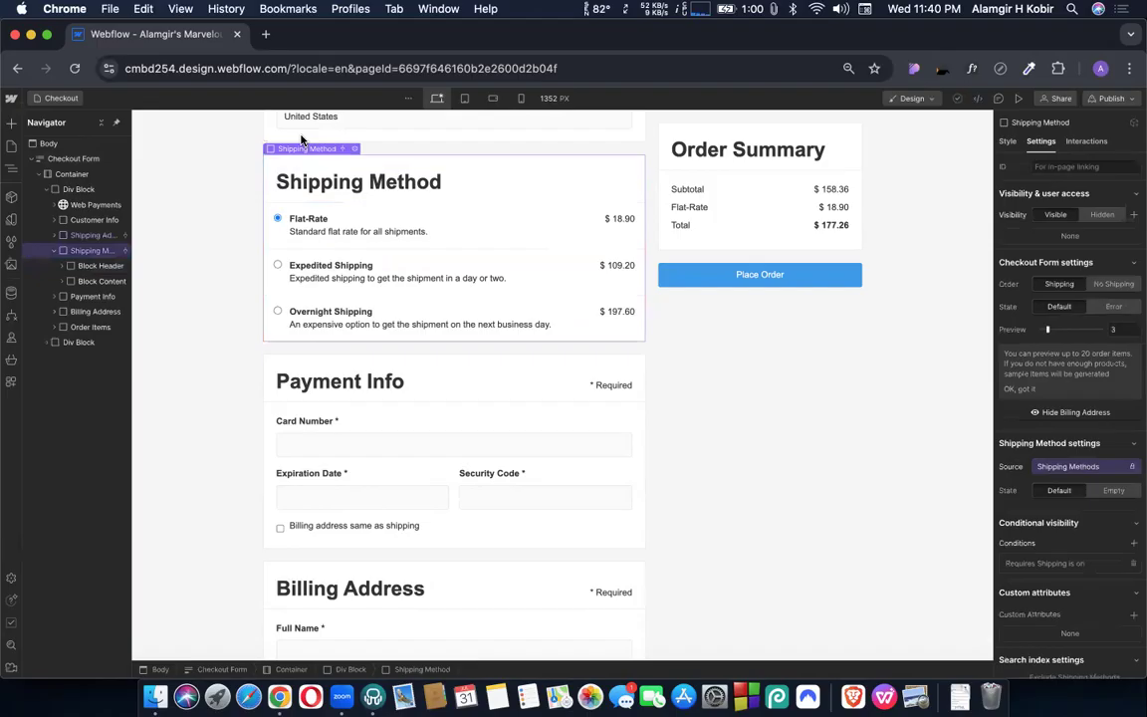
{"action": "key", "text": "Right"}
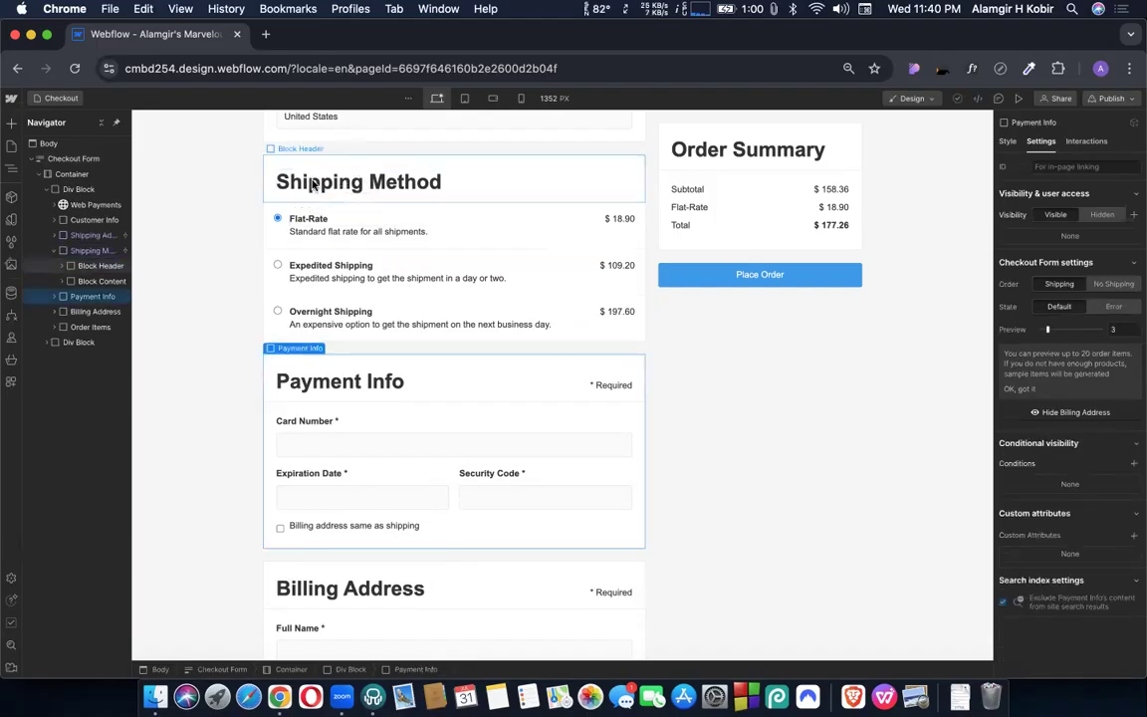
{"action": "left_click", "coordinate": [263, 163]}
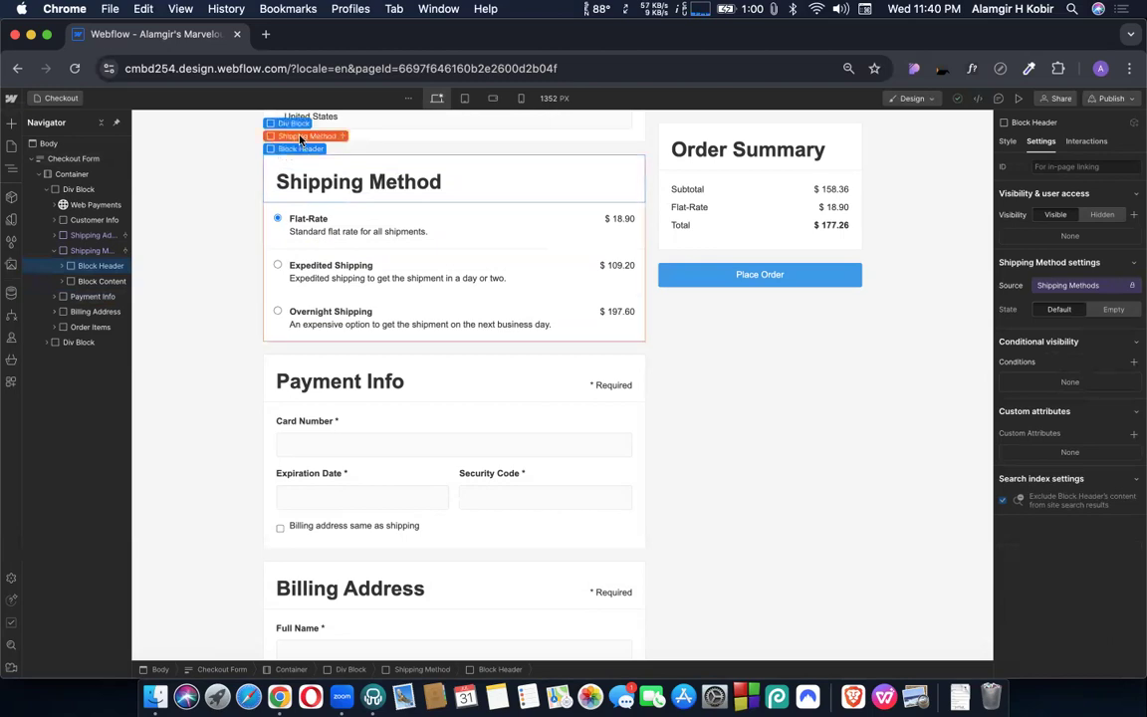
{"action": "left_click", "coordinate": [307, 136]}
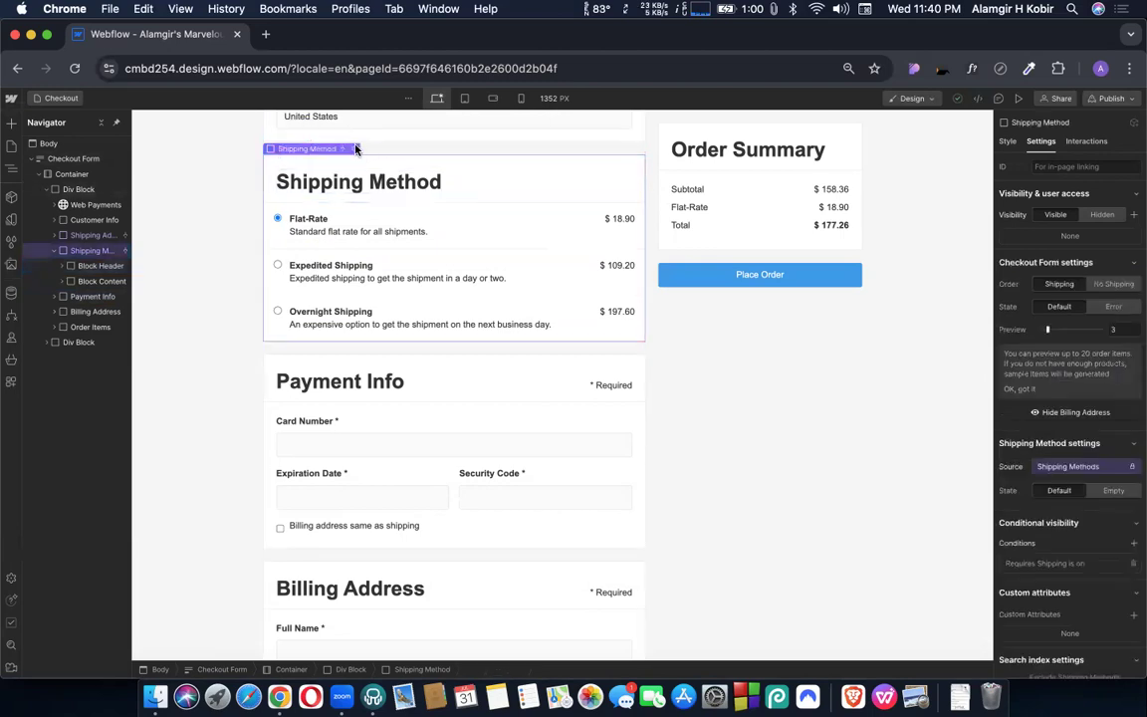
{"action": "left_click", "coordinate": [355, 148]}
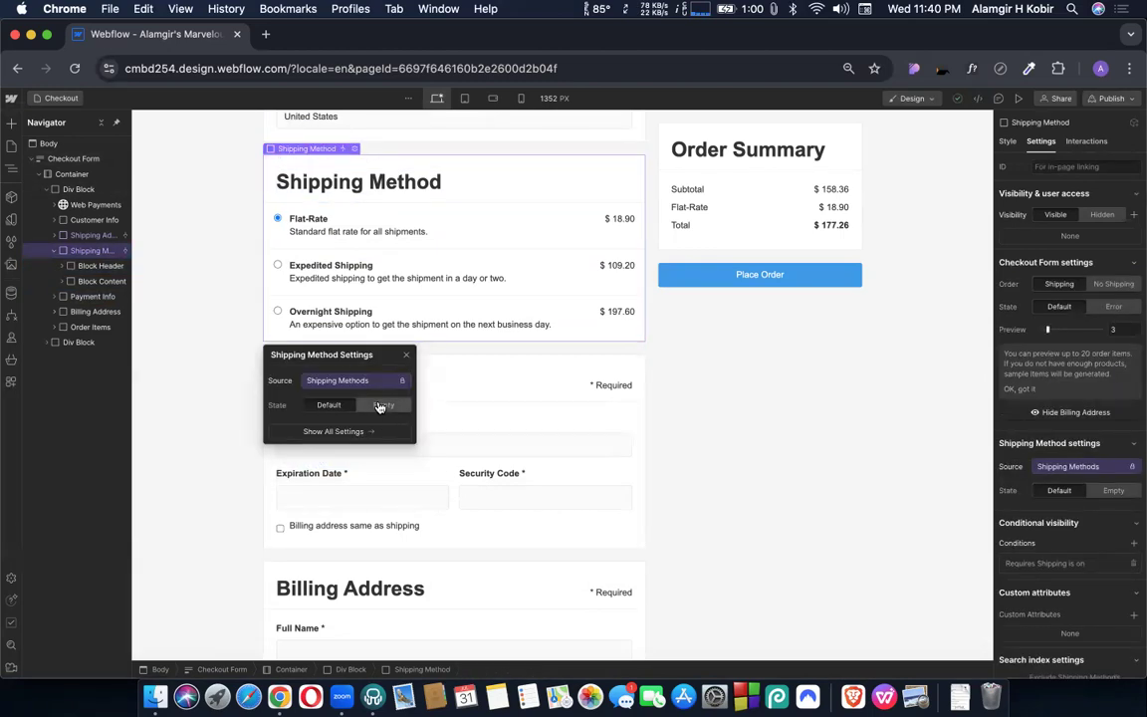
{"action": "left_click", "coordinate": [405, 358]}
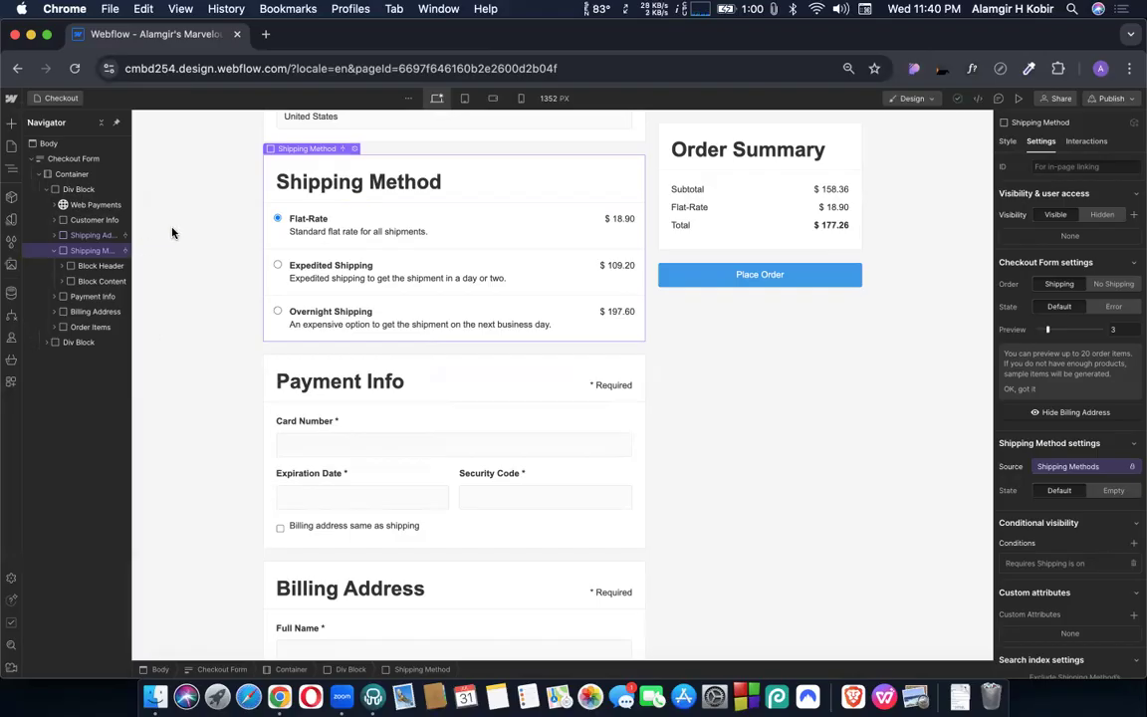
Step: Inspect the Shipping Address Full Name field and Customer Info Email field, and review the checkout form through its Items in Order section
{"action": "scroll", "coordinate": [420, 258], "scroll_direction": "up", "scroll_amount": 5}
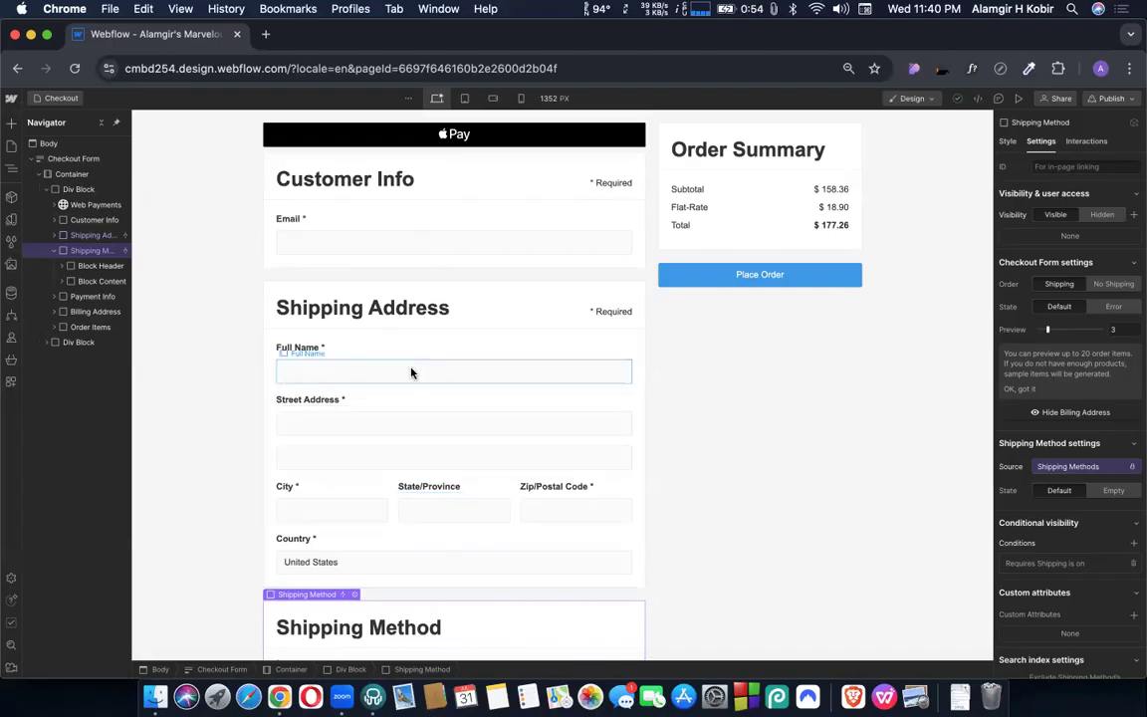
{"action": "left_click", "coordinate": [343, 364]}
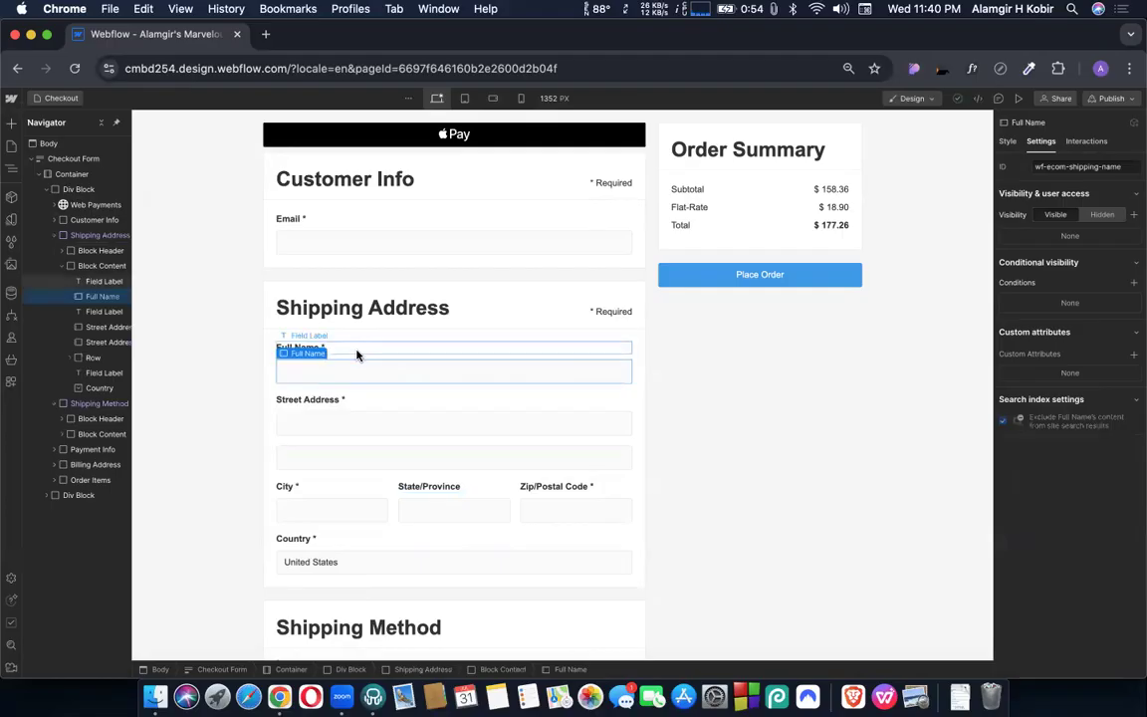
{"action": "left_click", "coordinate": [344, 244]}
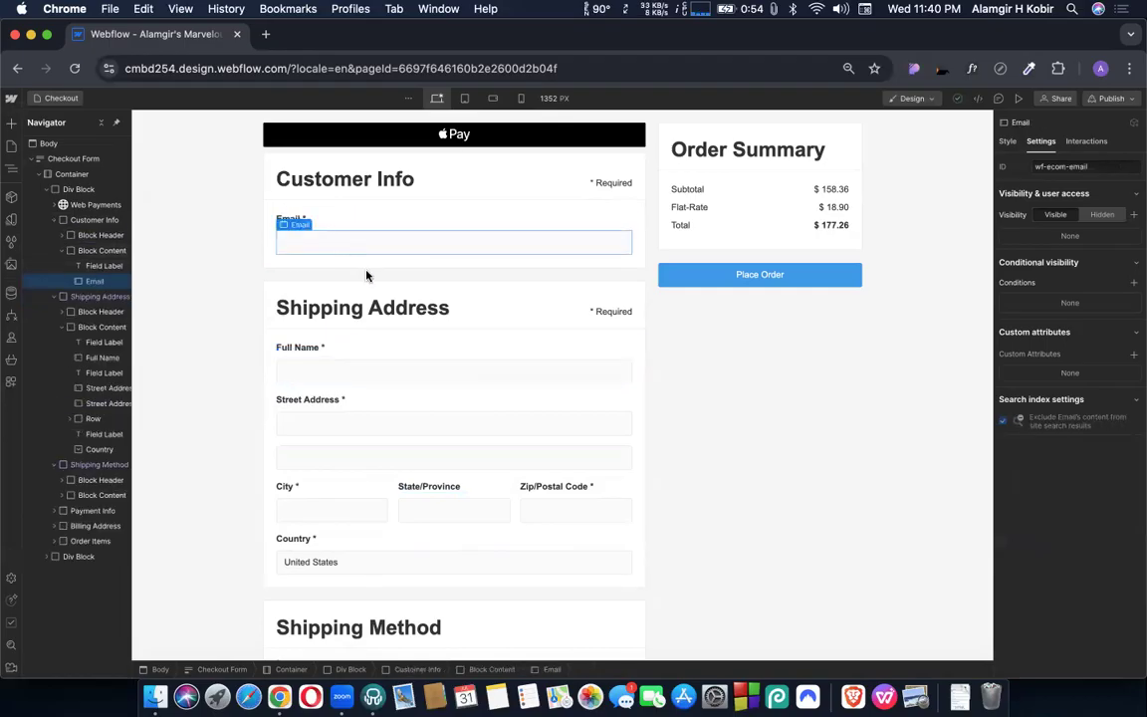
{"action": "scroll", "coordinate": [367, 271], "scroll_direction": "down", "scroll_amount": 15}
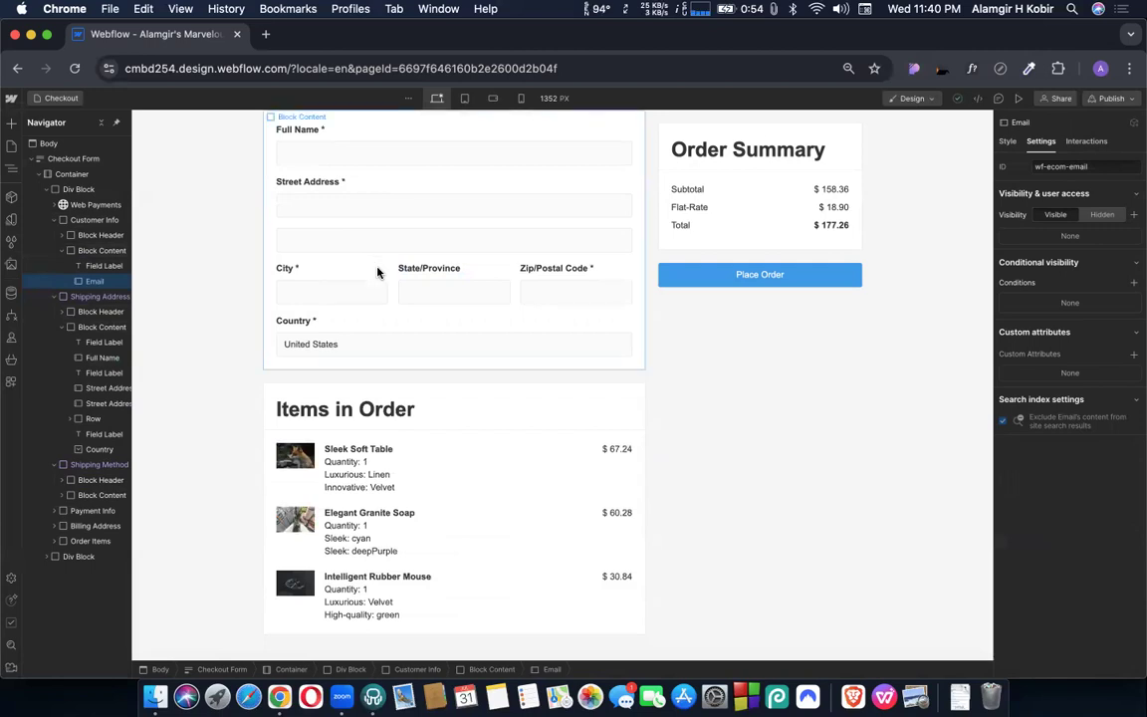
{"action": "scroll", "coordinate": [394, 340], "scroll_direction": "up", "scroll_amount": 12}
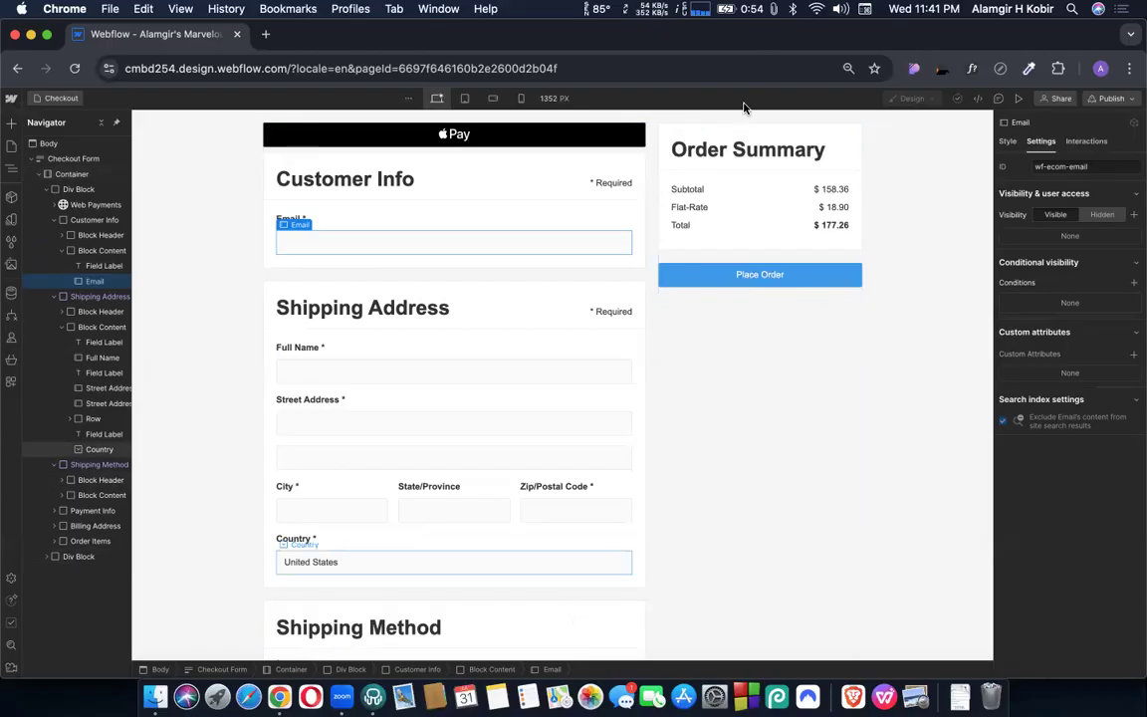
{"action": "left_click", "coordinate": [815, 8]}
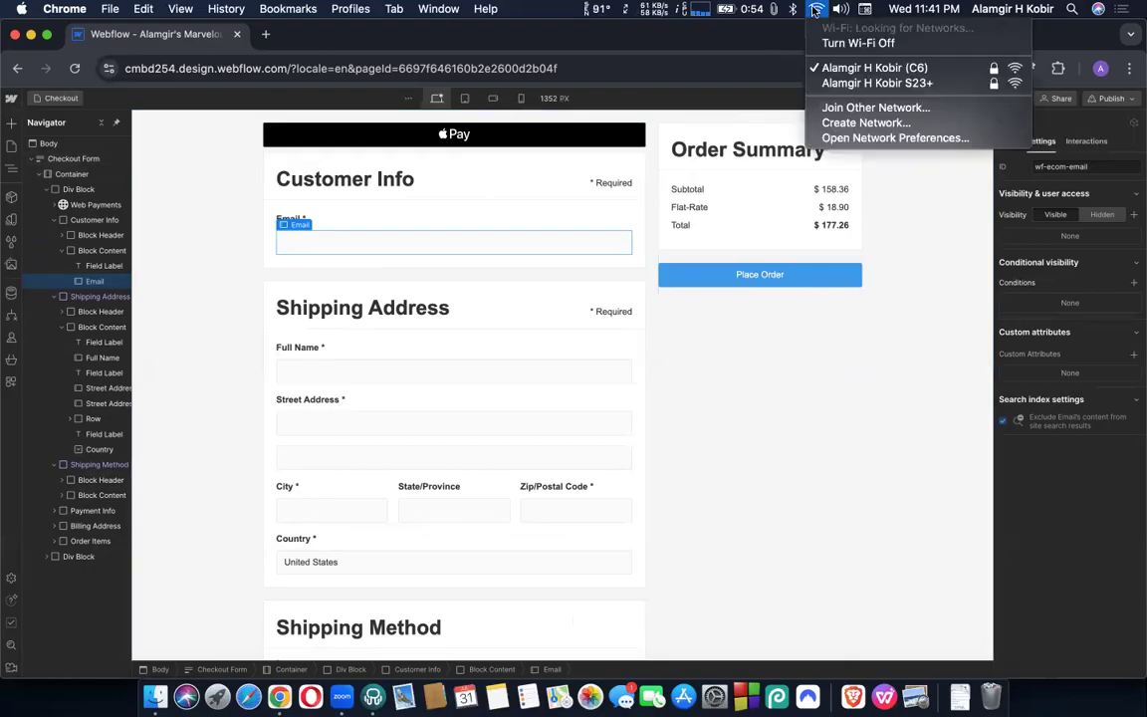
{"action": "left_click", "coordinate": [816, 9]}
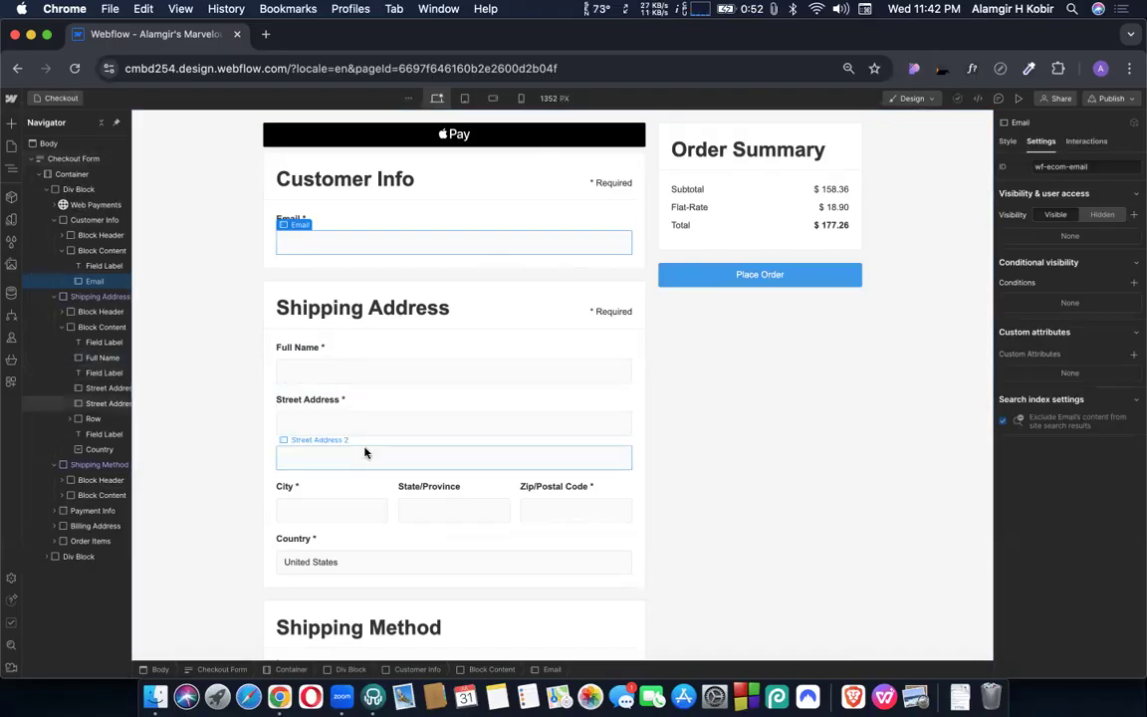
Step: Start a new ecommerce discount named New with the discount code NEW10
{"action": "left_click", "coordinate": [210, 264]}
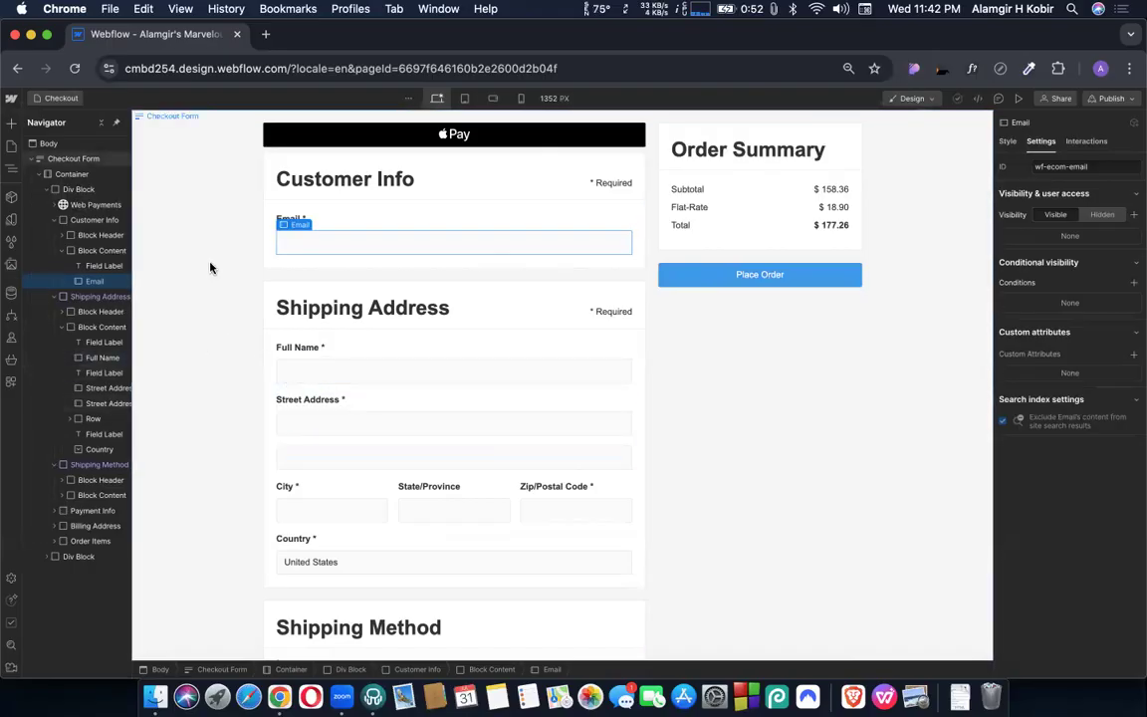
{"action": "left_click", "coordinate": [9, 361]}
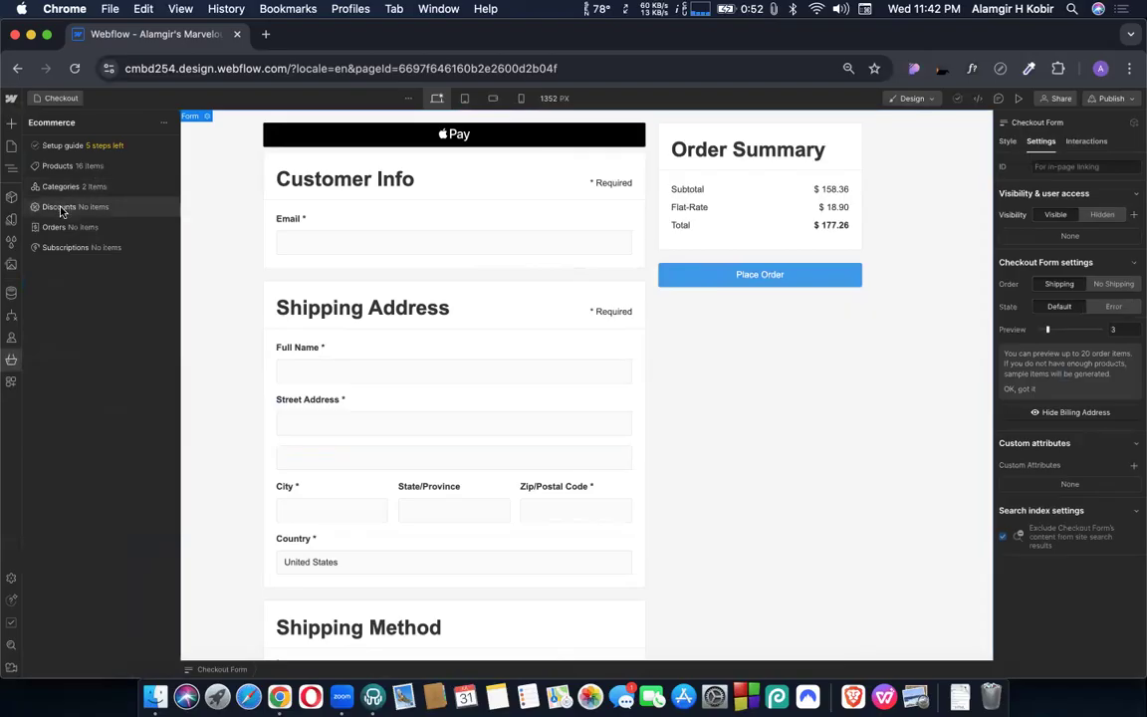
{"action": "left_click", "coordinate": [60, 207]}
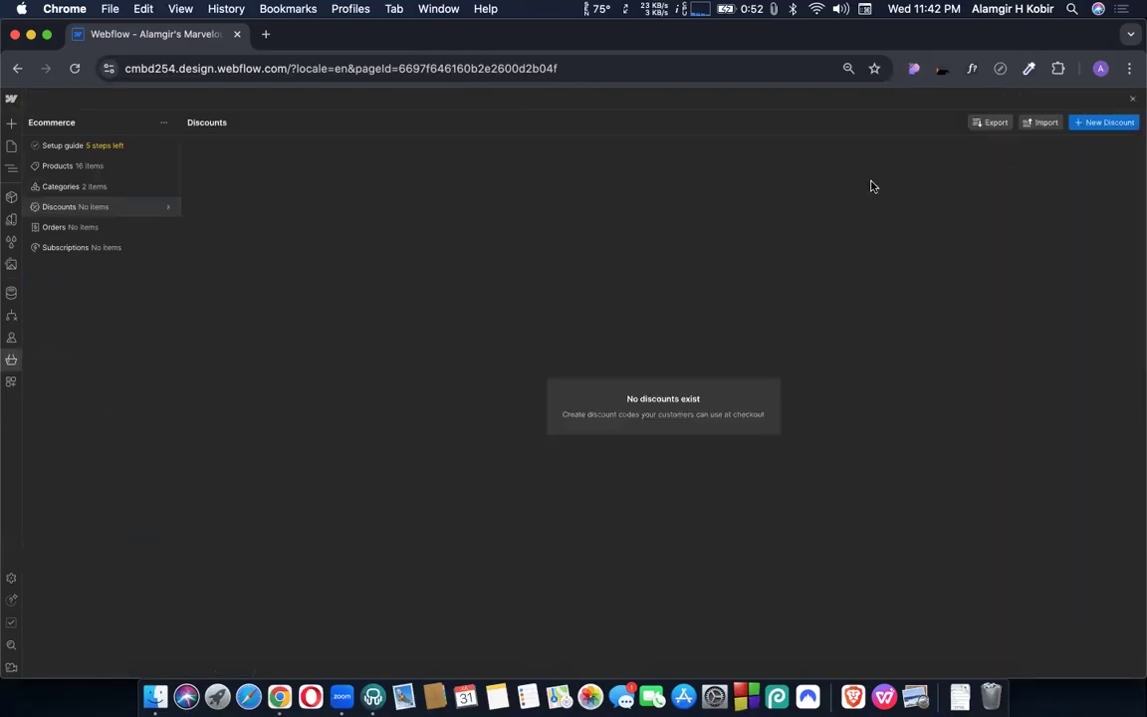
{"action": "left_click", "coordinate": [1104, 123]}
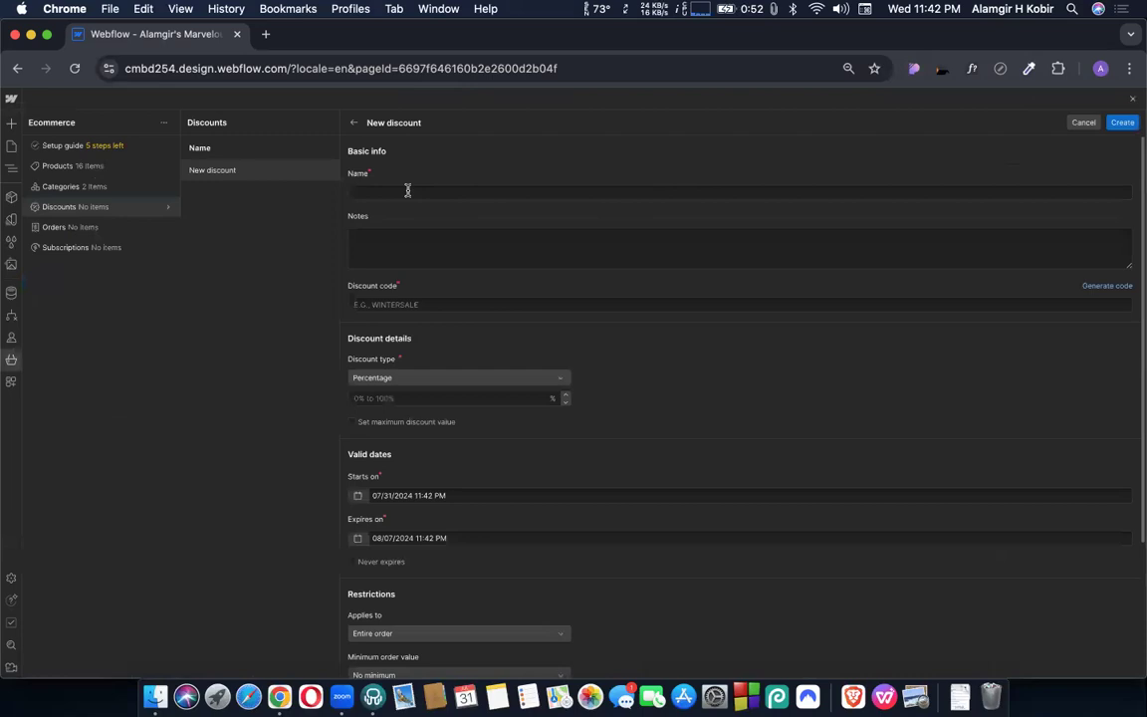
{"action": "left_click", "coordinate": [407, 191]}
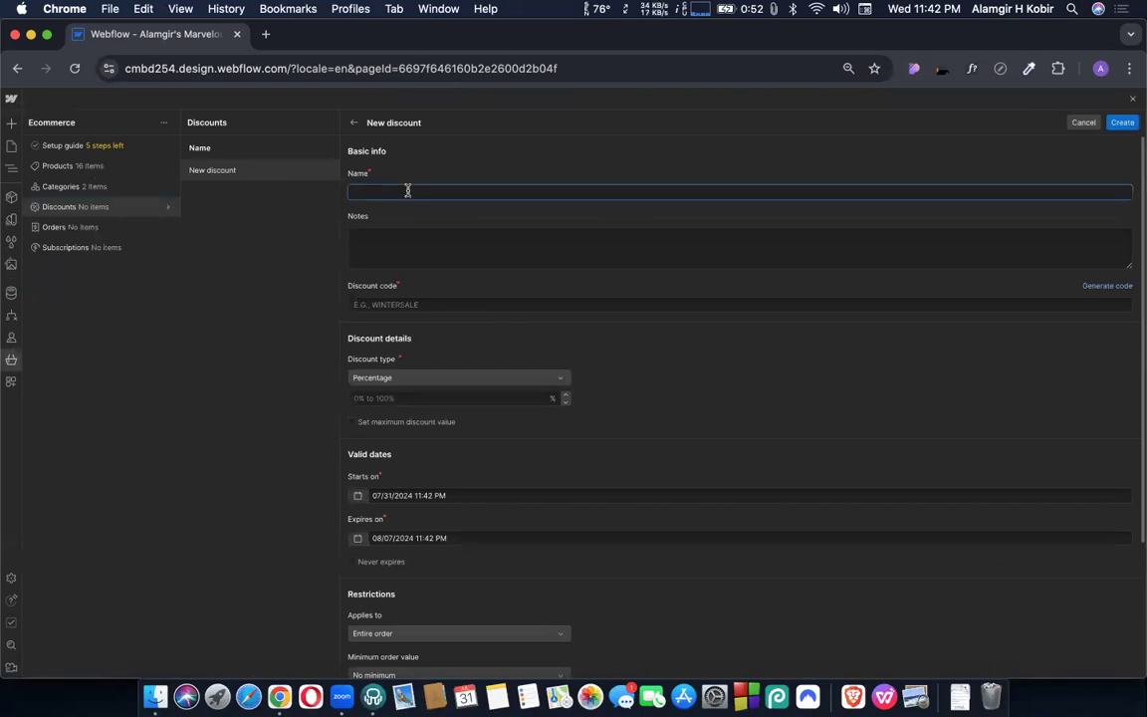
{"action": "type", "text": "New"}
{"action": "left_click", "coordinate": [412, 306]}
{"action": "type", "text": "NEW10"}
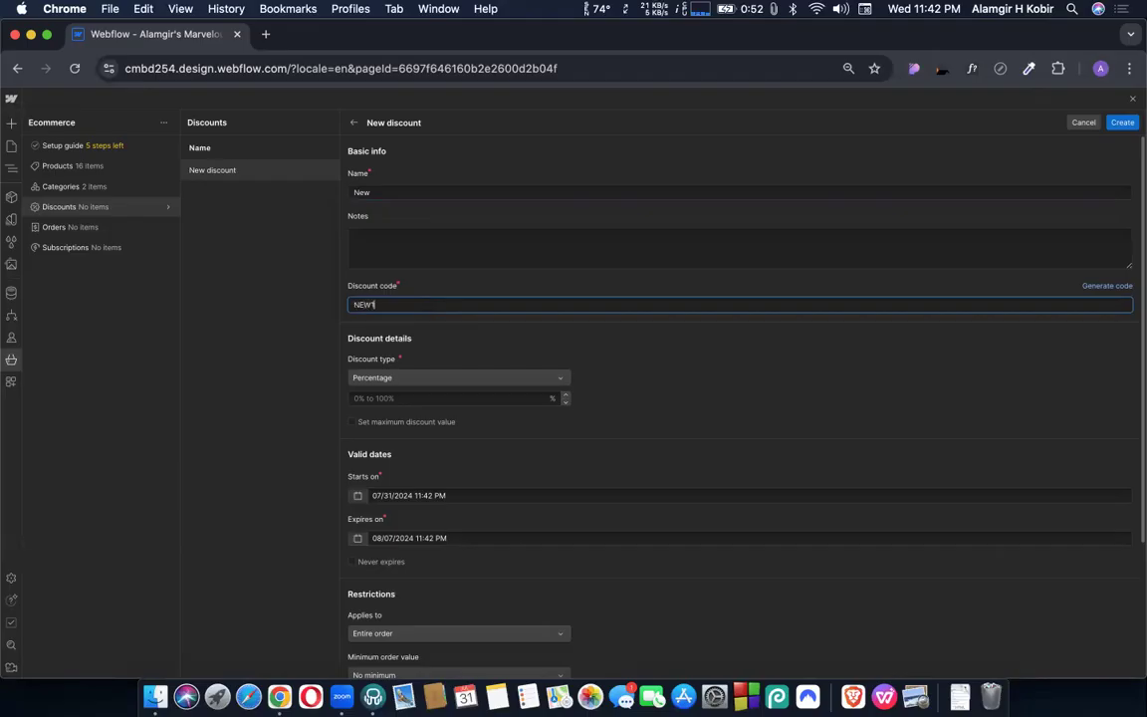
{"action": "left_click", "coordinate": [540, 345]}
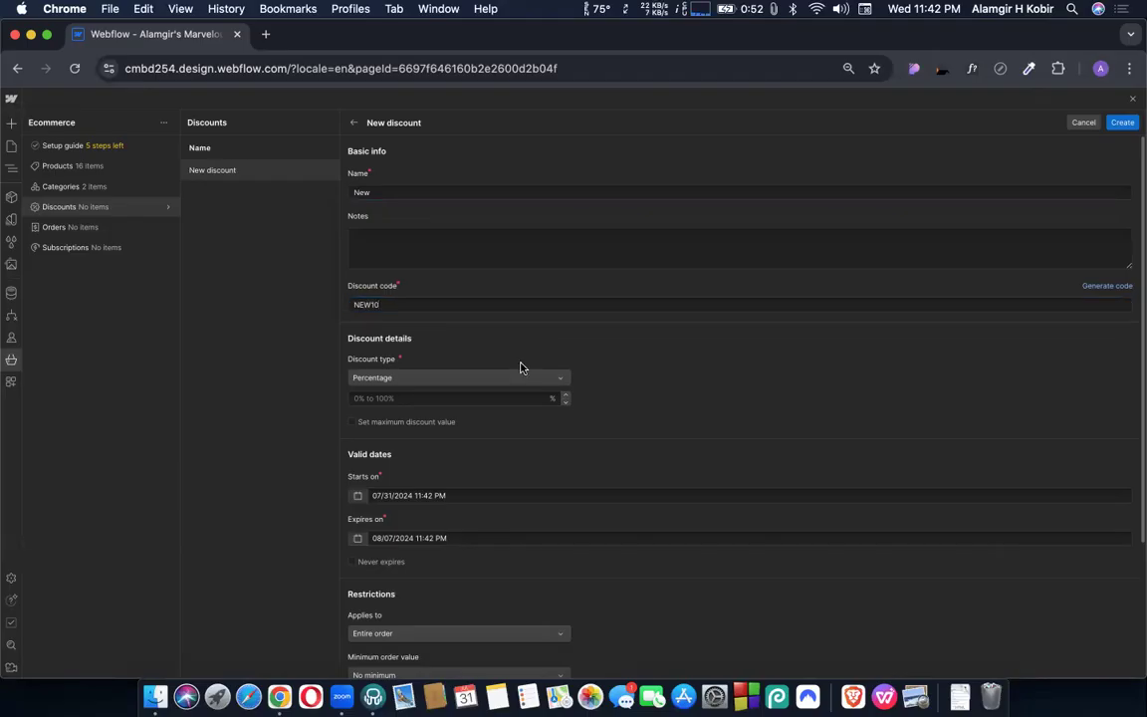
Step: Set the percentage discount to 20% with a maximum discount value of $100
{"action": "left_click", "coordinate": [376, 400]}
{"action": "type", "text": "20"}
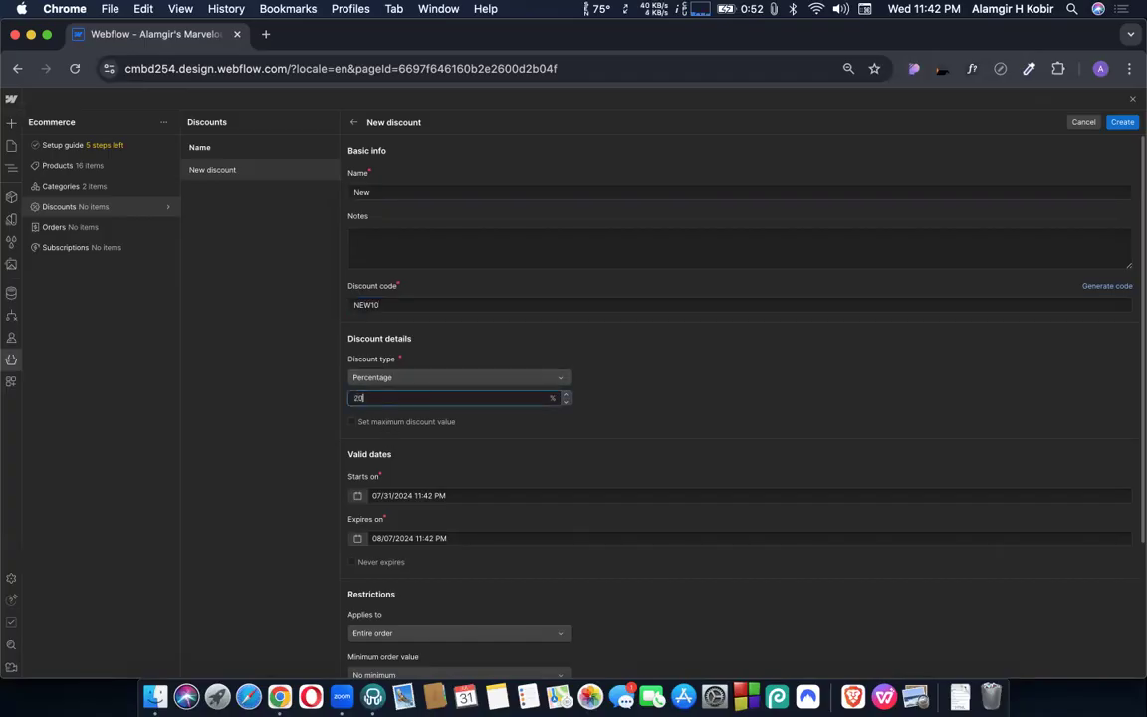
{"action": "left_click", "coordinate": [418, 442]}
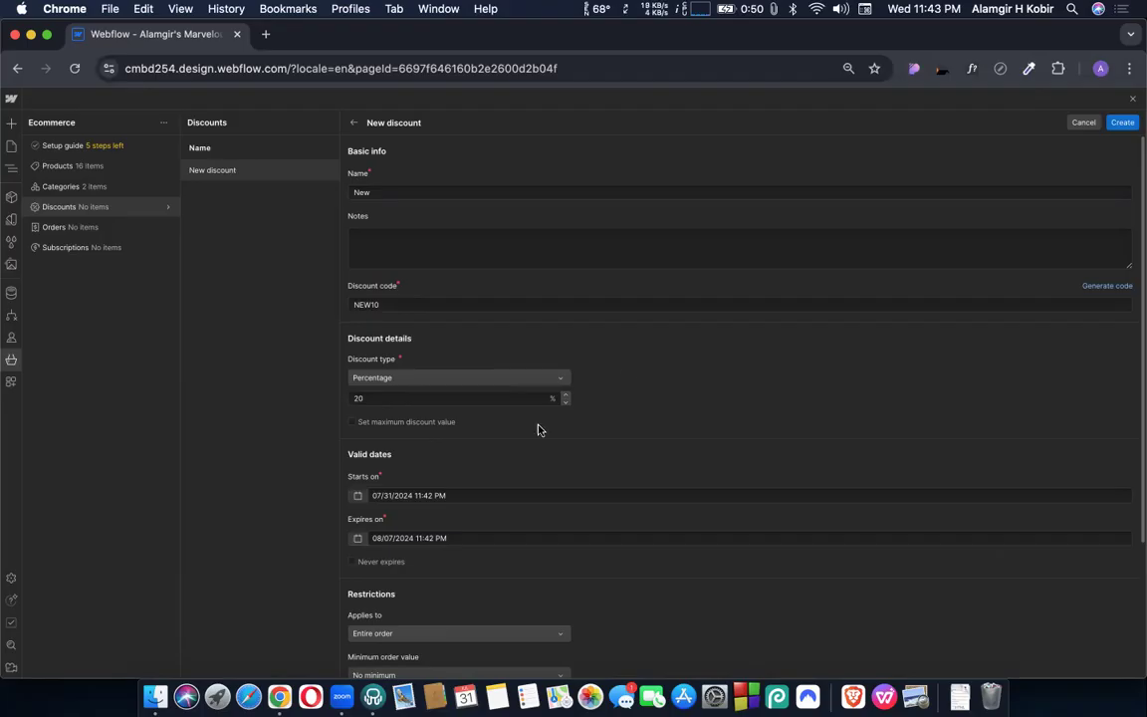
{"action": "left_click", "coordinate": [407, 423]}
{"action": "left_click", "coordinate": [415, 439]}
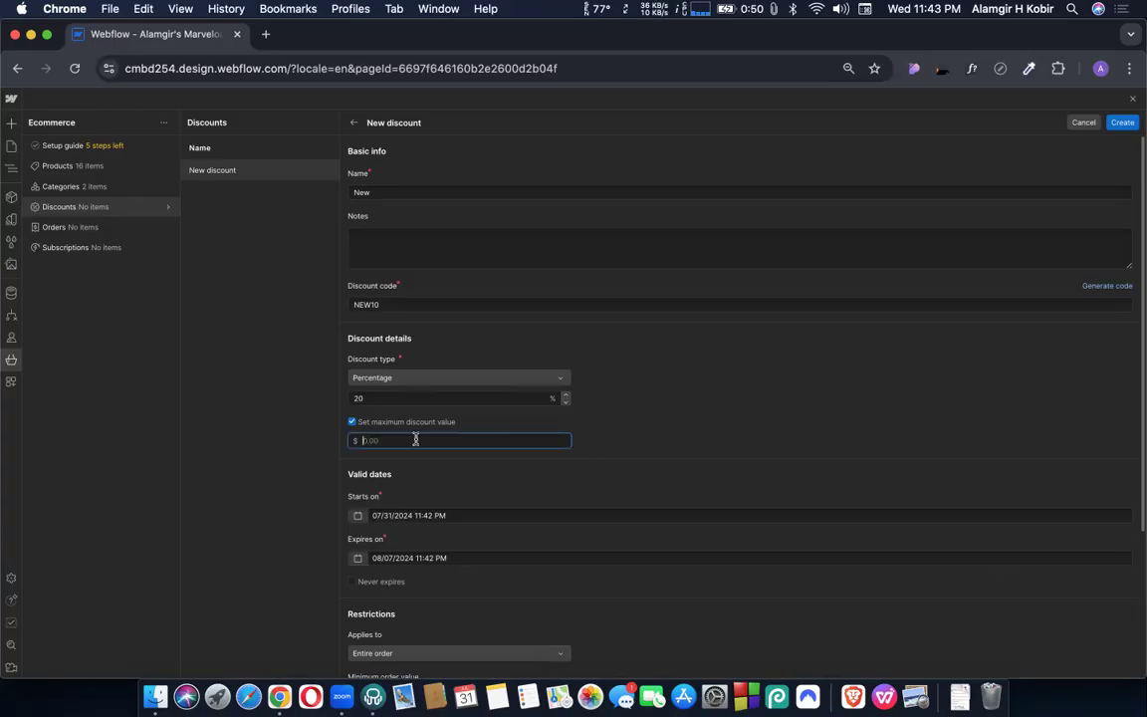
{"action": "type", "text": "5"}
{"action": "key", "text": "BackSpace"}
{"action": "type", "text": "5100"}
{"action": "left_click", "coordinate": [484, 425]}
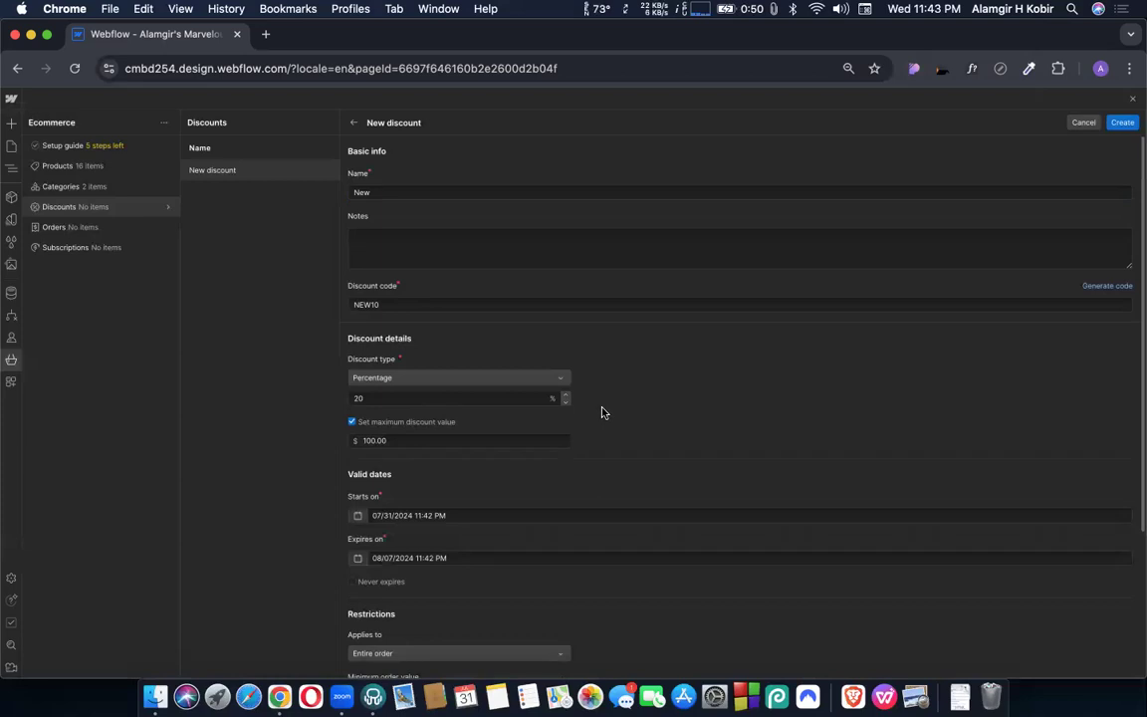
Step: Remove the maximum discount value and set the discount percentage to 10%
{"action": "scroll", "coordinate": [603, 409], "scroll_direction": "down", "scroll_amount": 2}
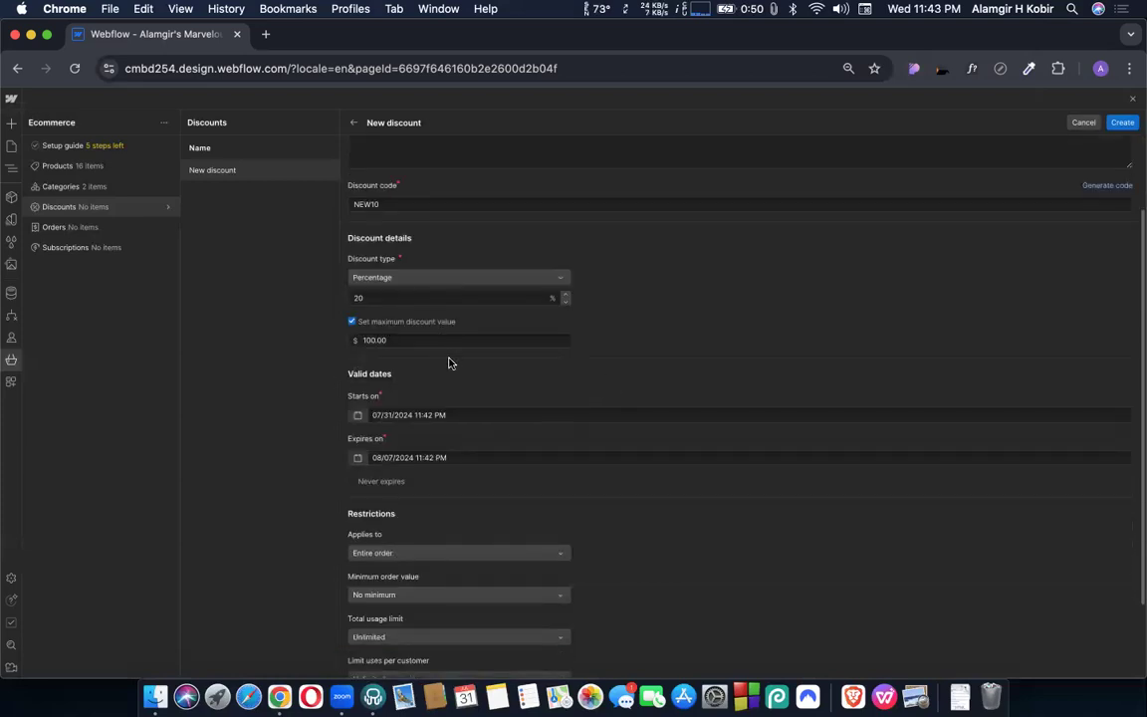
{"action": "left_click", "coordinate": [399, 338]}
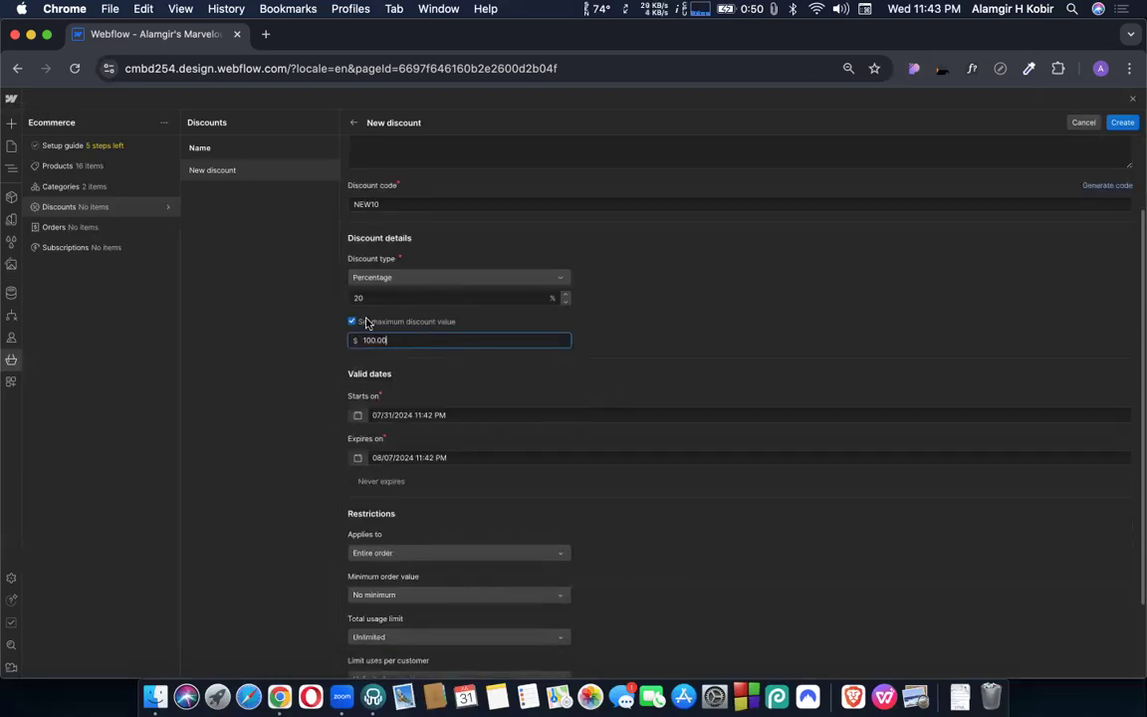
{"action": "left_click", "coordinate": [366, 322]}
{"action": "double_click", "coordinate": [374, 299]}
{"action": "type", "text": "10"}
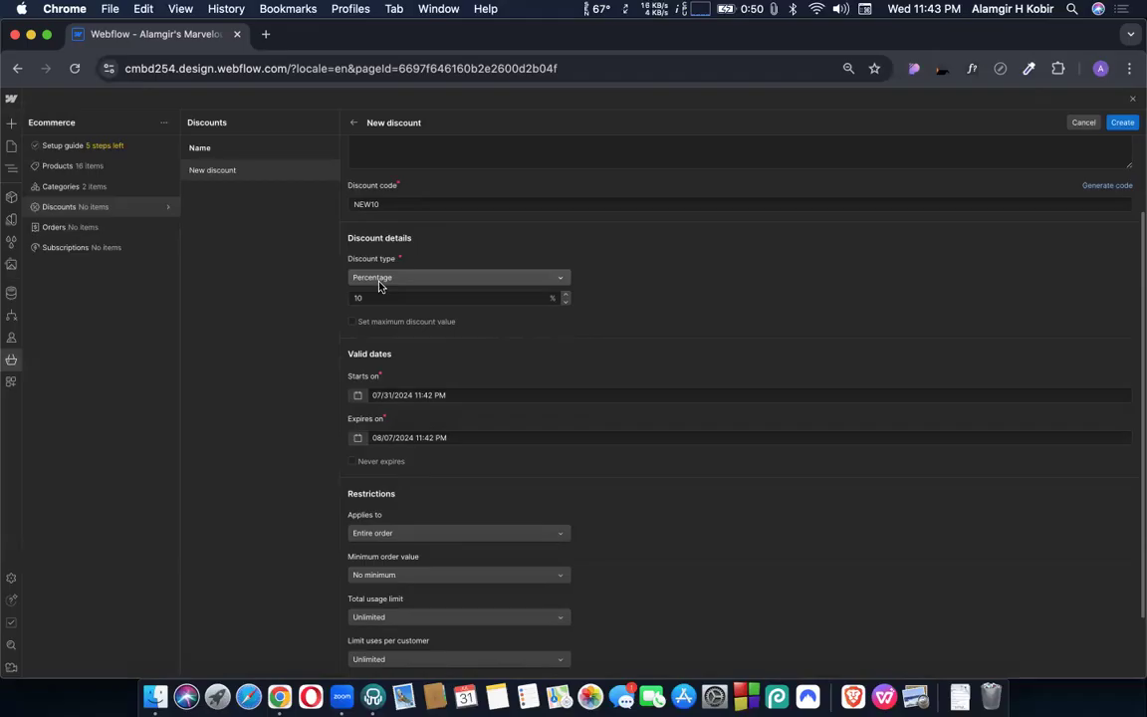
Step: Change the discount type to Fixed amount with a value of $10
{"action": "left_click", "coordinate": [378, 286]}
{"action": "left_click", "coordinate": [375, 291]}
{"action": "left_click", "coordinate": [376, 297]}
{"action": "type", "text": "10"}
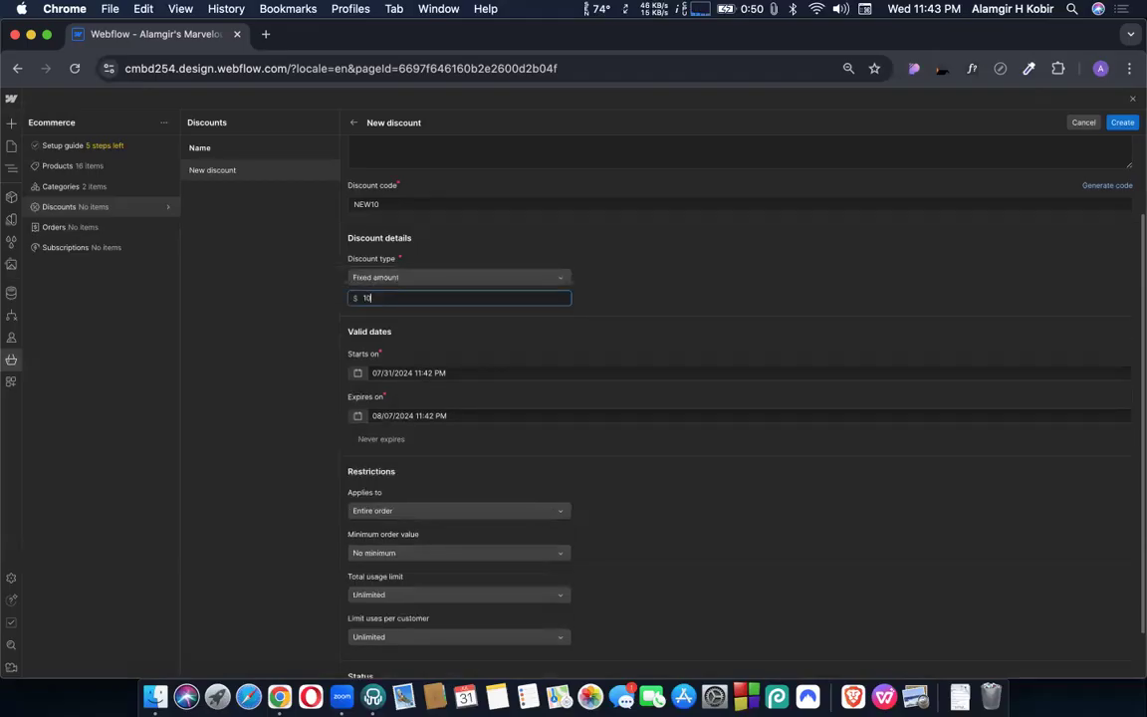
{"action": "left_click", "coordinate": [444, 331]}
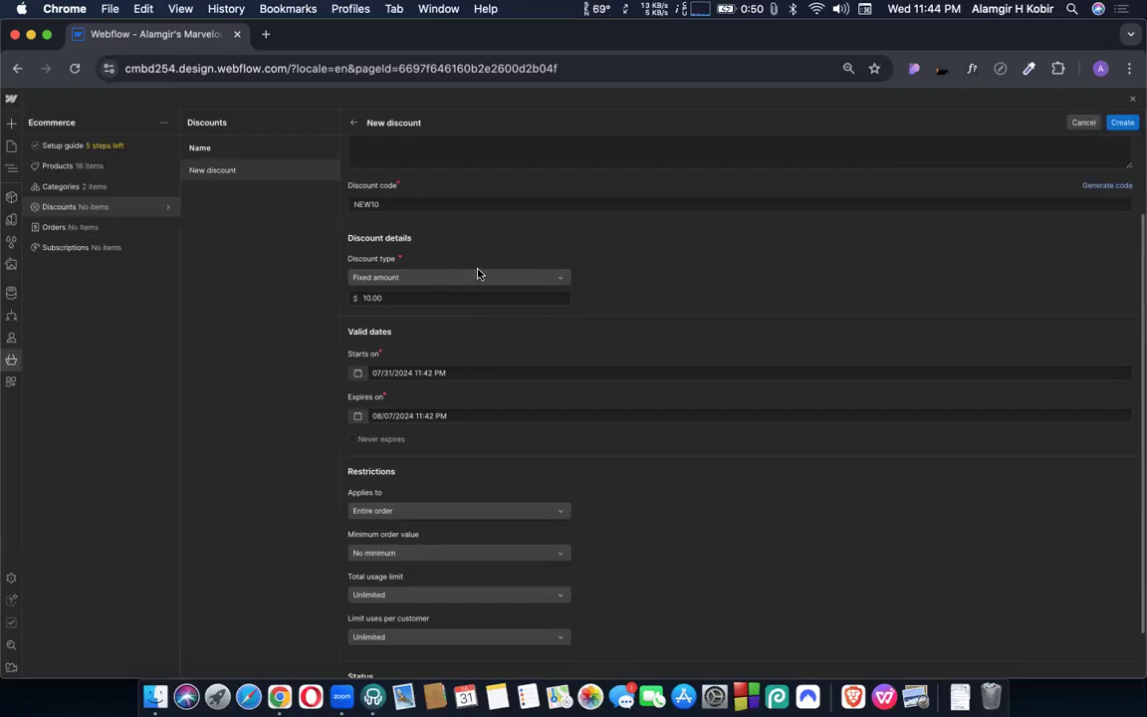
Step: Review the available discount types and the discount's code, valid dates and restrictions
{"action": "left_click", "coordinate": [422, 275]}
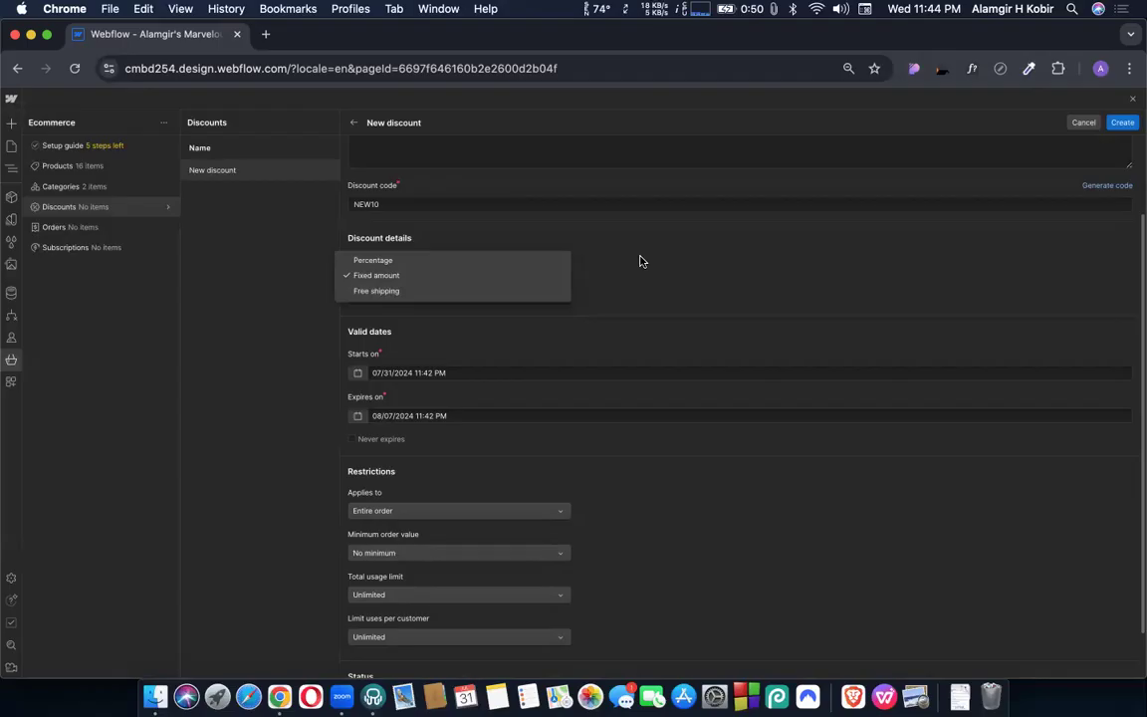
{"action": "left_click", "coordinate": [657, 292]}
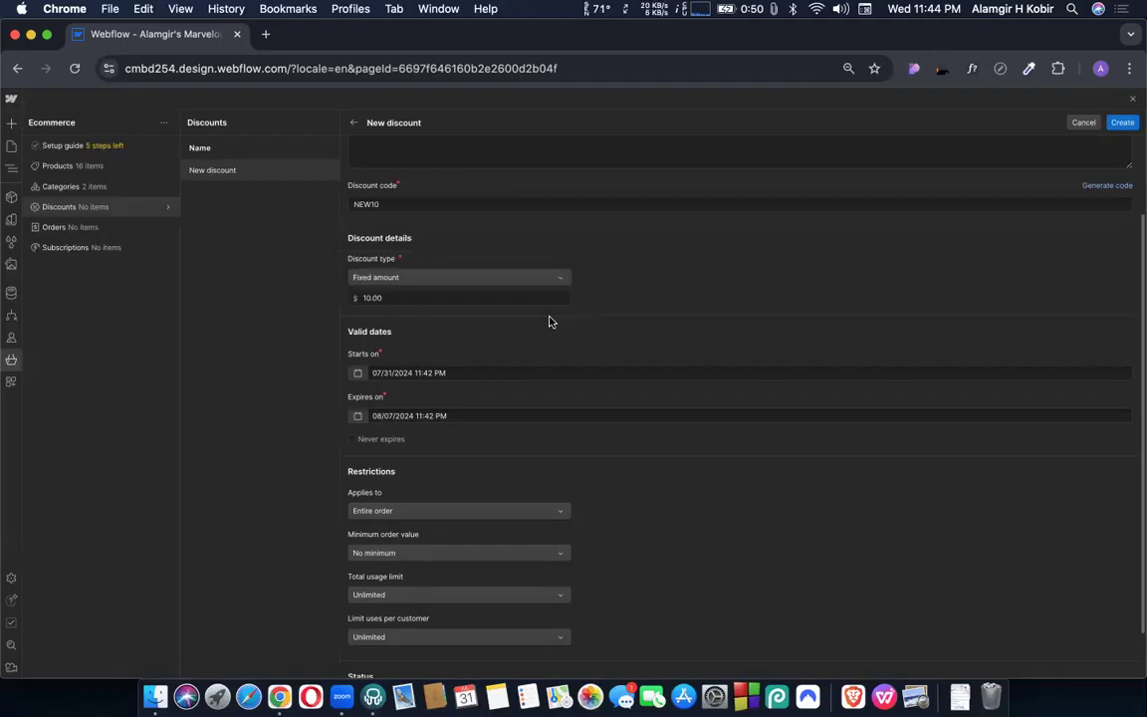
{"action": "scroll", "coordinate": [546, 316], "scroll_direction": "up", "scroll_amount": 3}
{"action": "scroll", "coordinate": [600, 331], "scroll_direction": "down", "scroll_amount": 3}
{"action": "scroll", "coordinate": [614, 333], "scroll_direction": "up", "scroll_amount": 3}
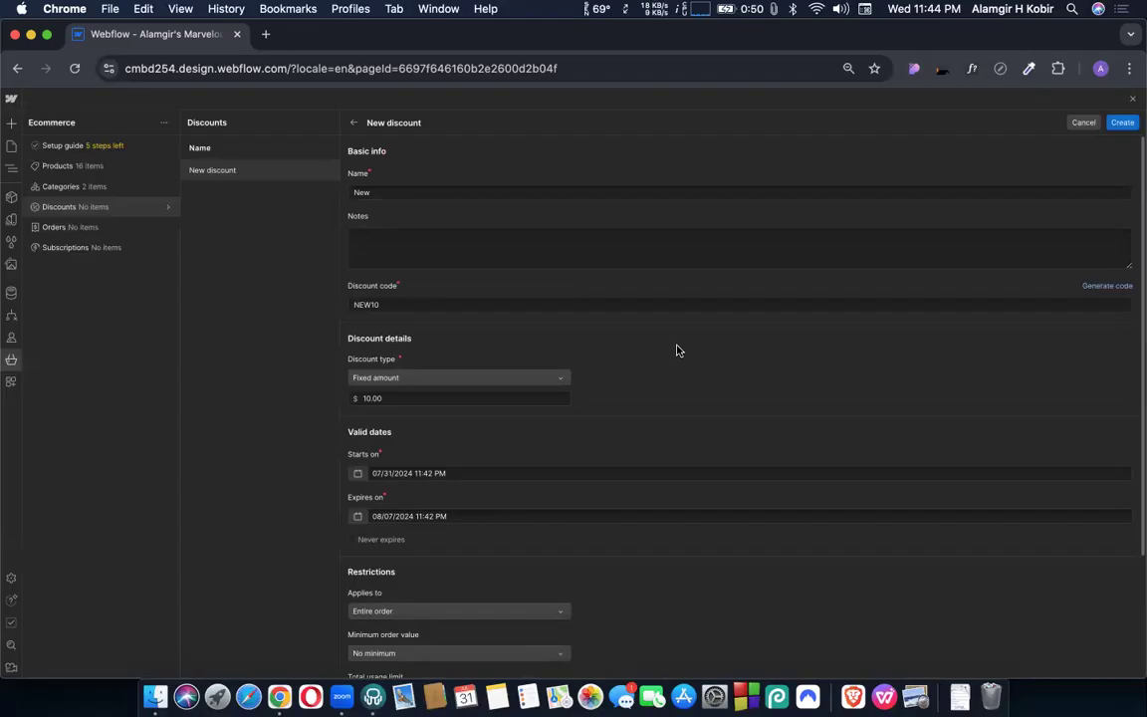
Step: Check the discount's name and code, and set the discount to never expire
{"action": "double_click", "coordinate": [397, 193]}
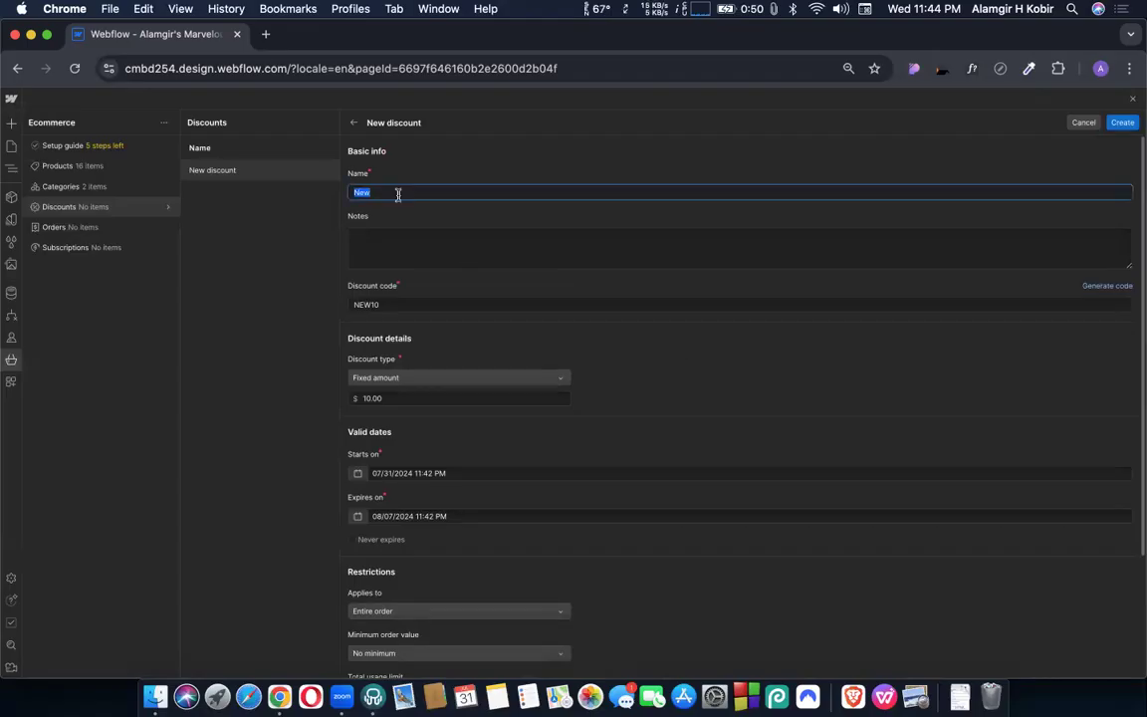
{"action": "left_click", "coordinate": [399, 304]}
{"action": "double_click", "coordinate": [399, 304]}
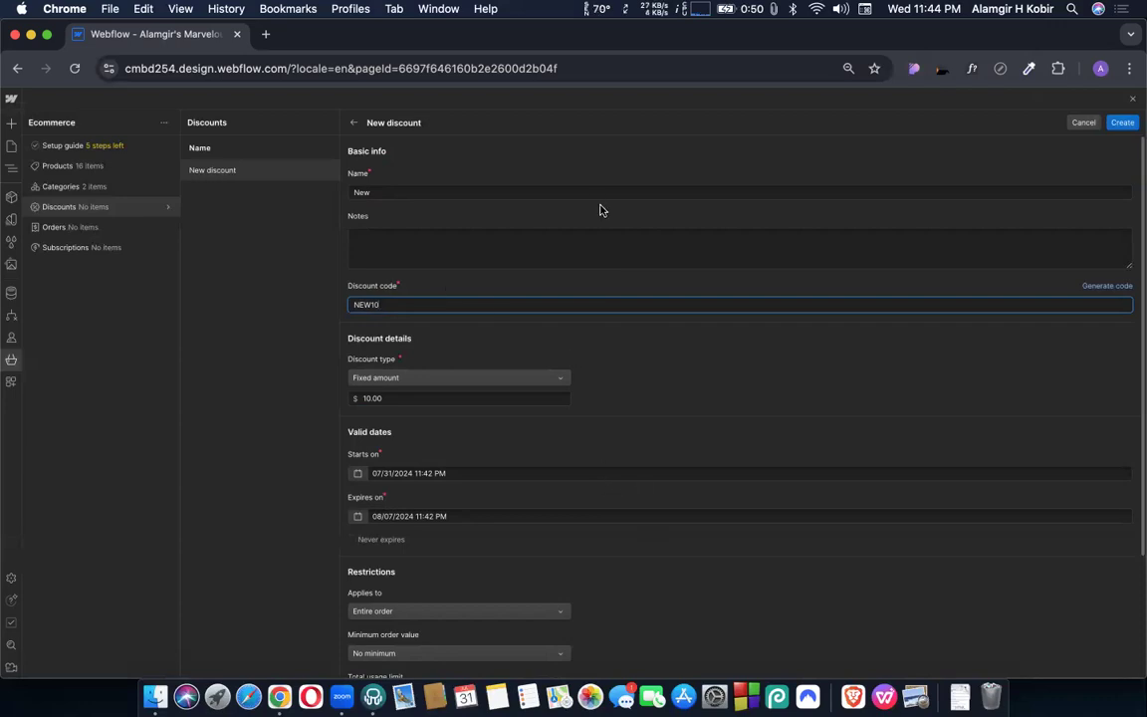
{"action": "left_click", "coordinate": [384, 328]}
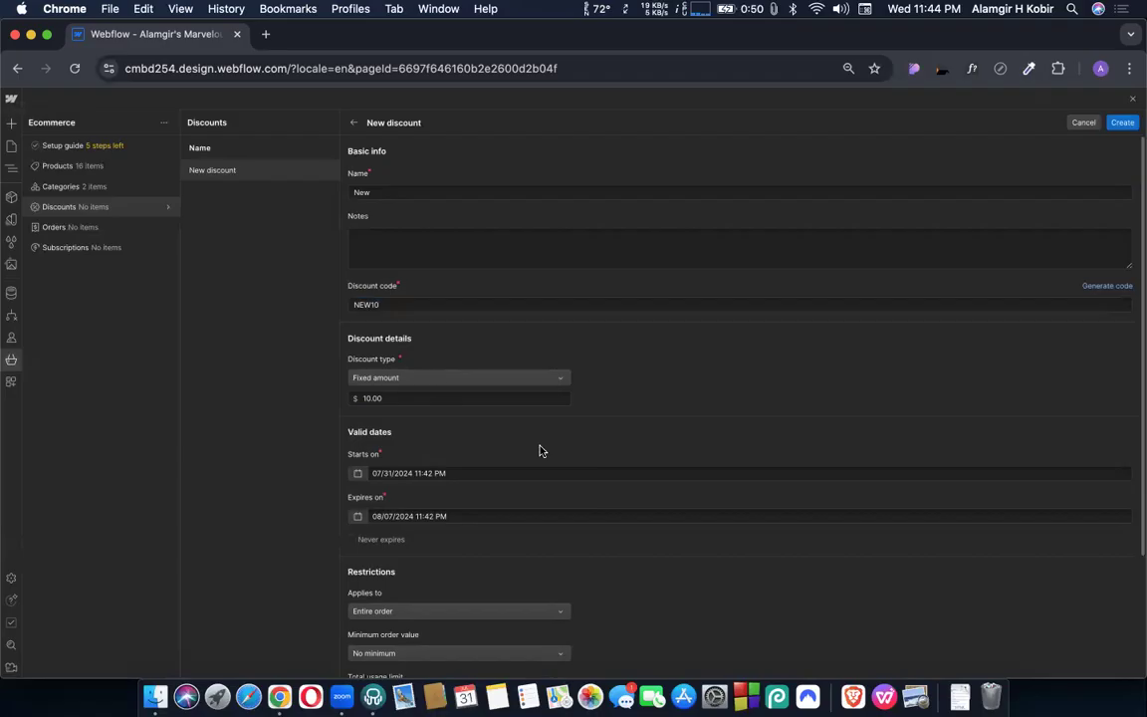
{"action": "scroll", "coordinate": [540, 451], "scroll_direction": "down", "scroll_amount": 3}
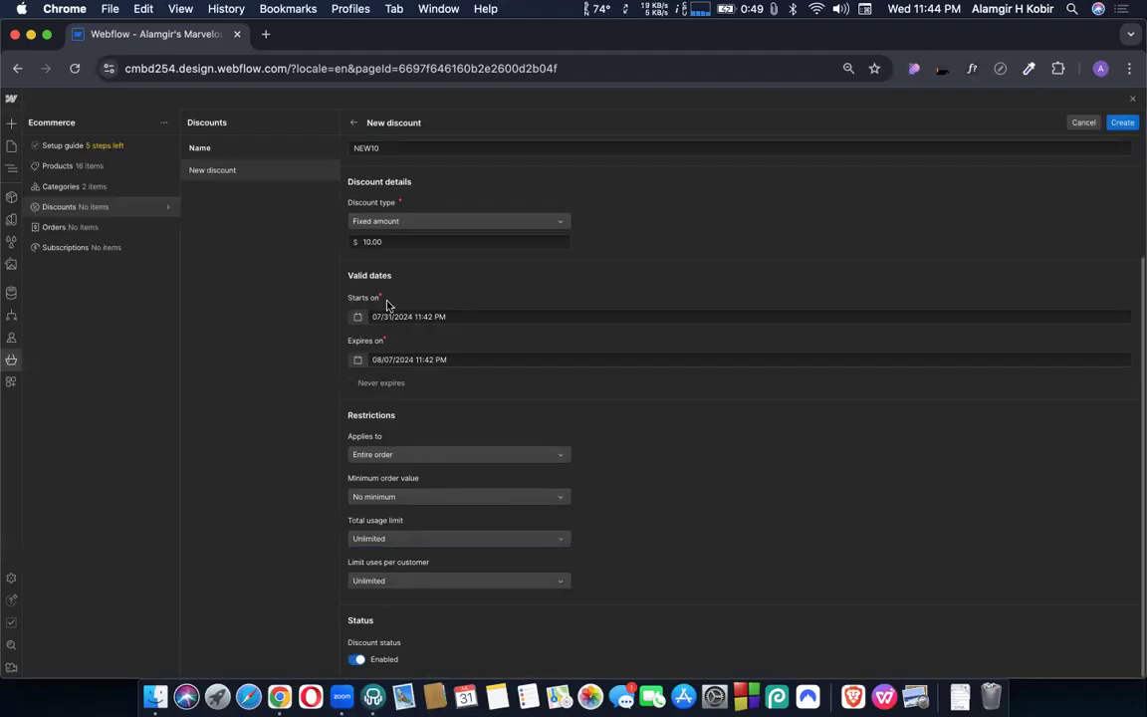
{"action": "scroll", "coordinate": [359, 299], "scroll_direction": "up", "scroll_amount": 3}
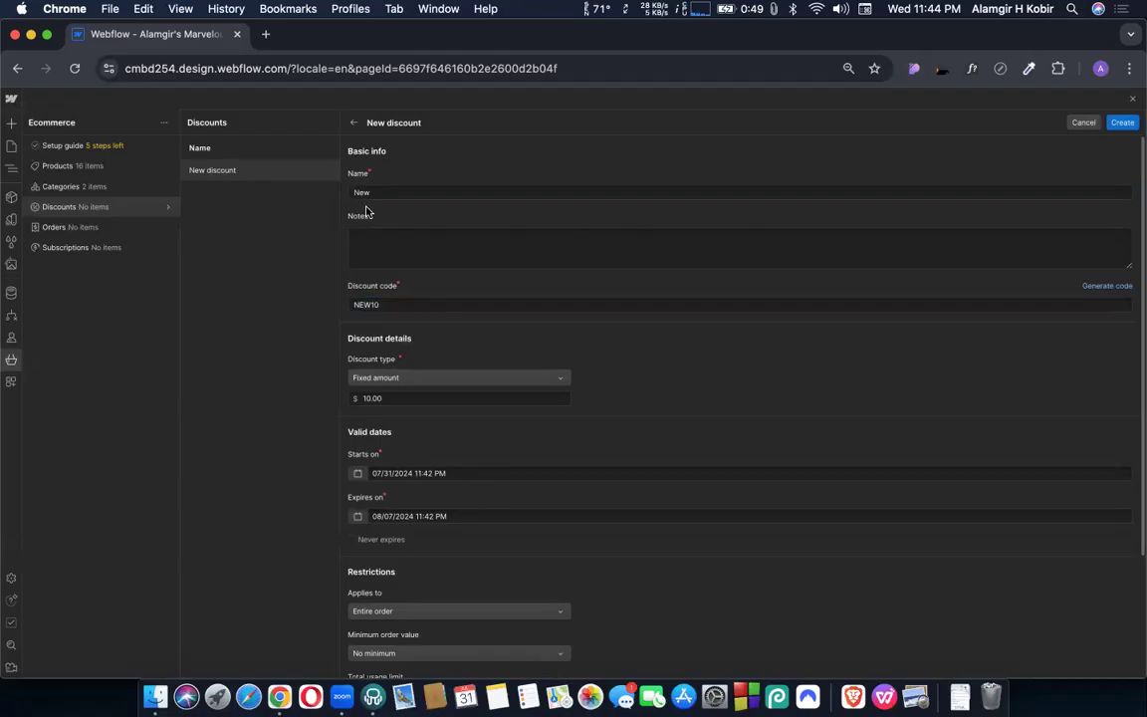
{"action": "scroll", "coordinate": [366, 302], "scroll_direction": "down", "scroll_amount": 3}
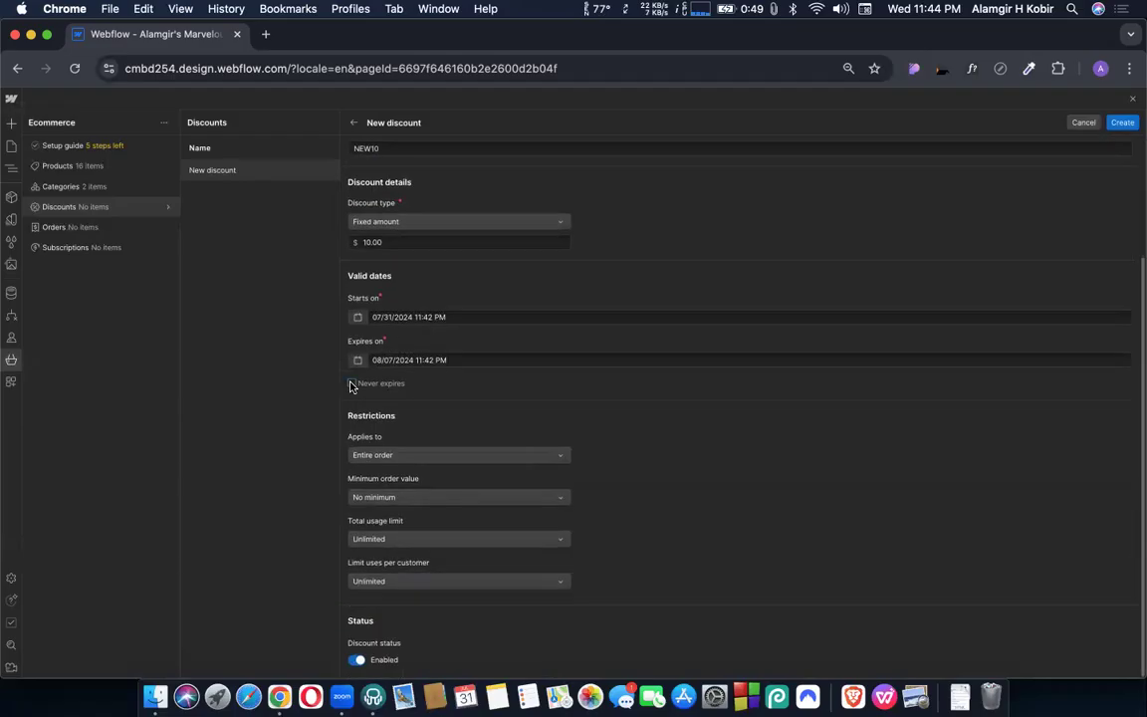
{"action": "left_click", "coordinate": [352, 384]}
{"action": "scroll", "coordinate": [410, 299], "scroll_direction": "up", "scroll_amount": 3}
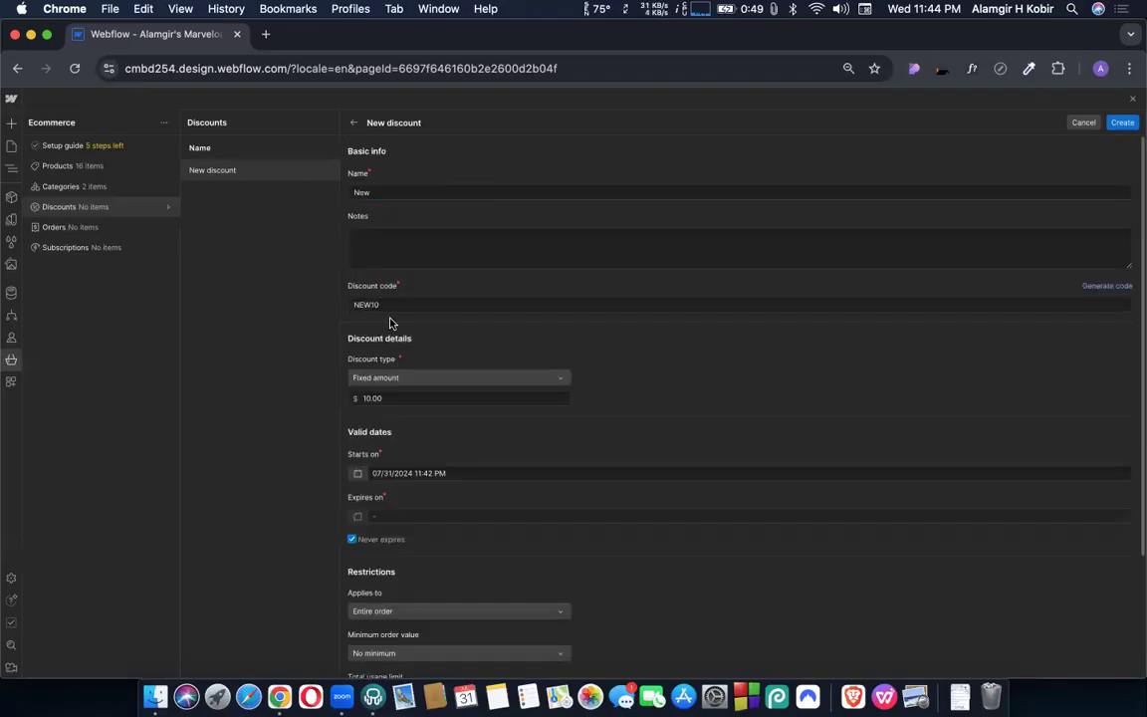
Step: Review the discount's restrictions and status, and view the calendar for its start date
{"action": "scroll", "coordinate": [364, 403], "scroll_direction": "down", "scroll_amount": 3}
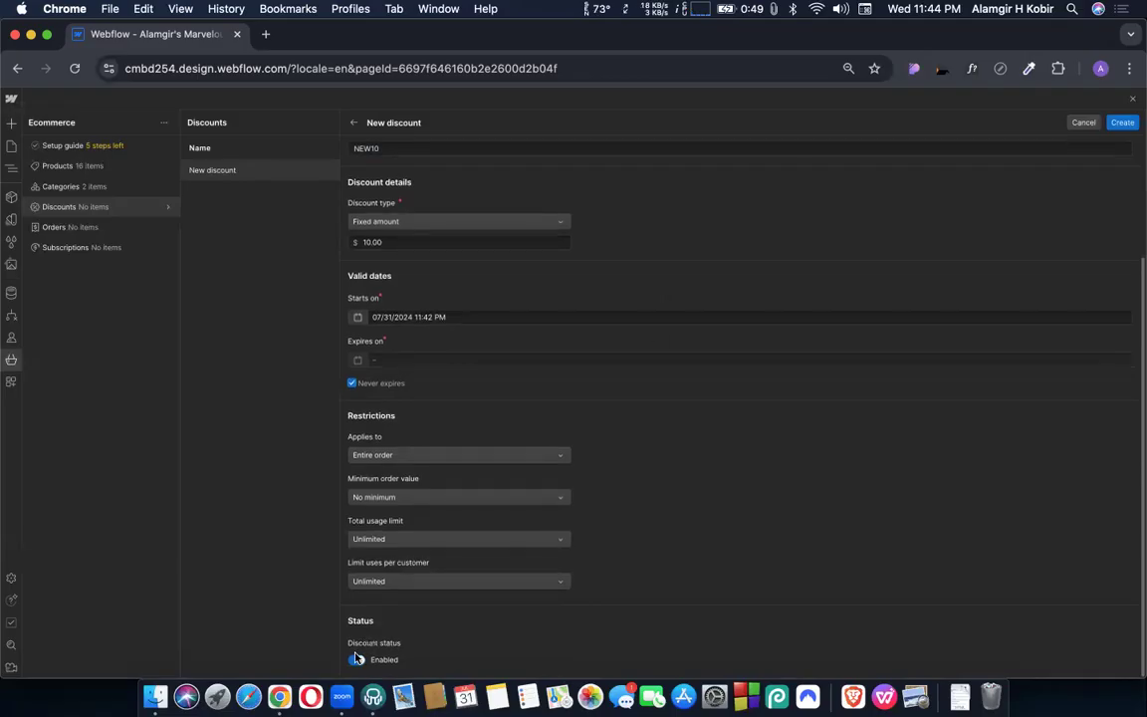
{"action": "scroll", "coordinate": [436, 388], "scroll_direction": "up", "scroll_amount": 1}
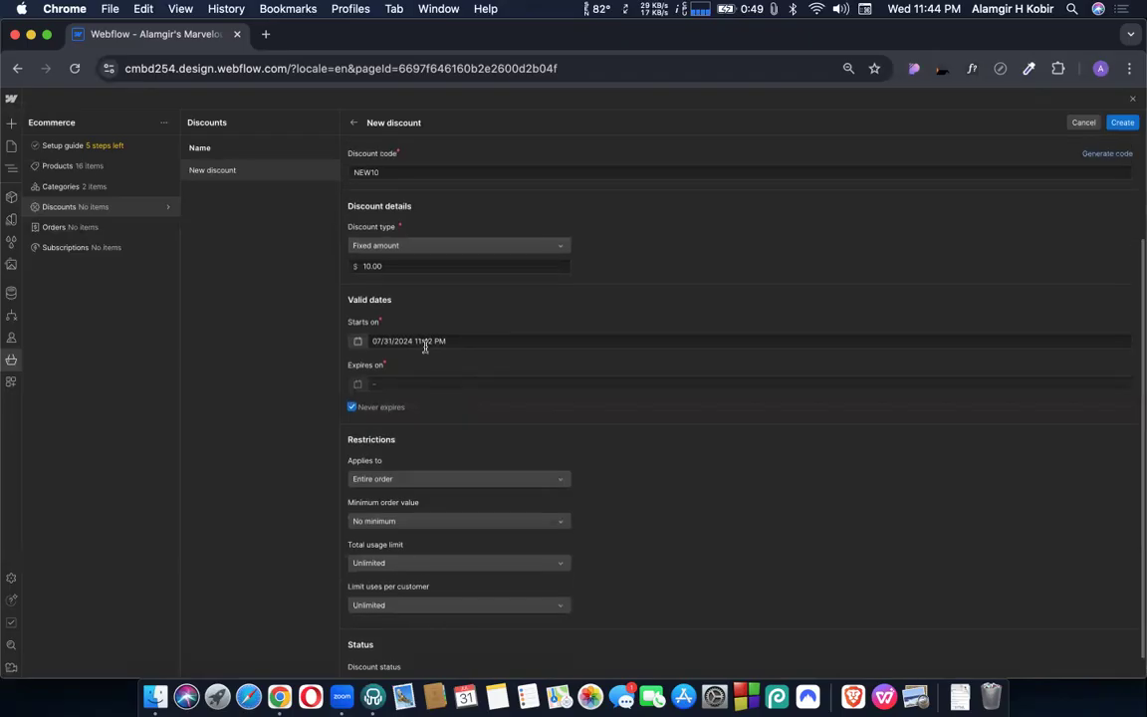
{"action": "scroll", "coordinate": [445, 349], "scroll_direction": "down", "scroll_amount": 1}
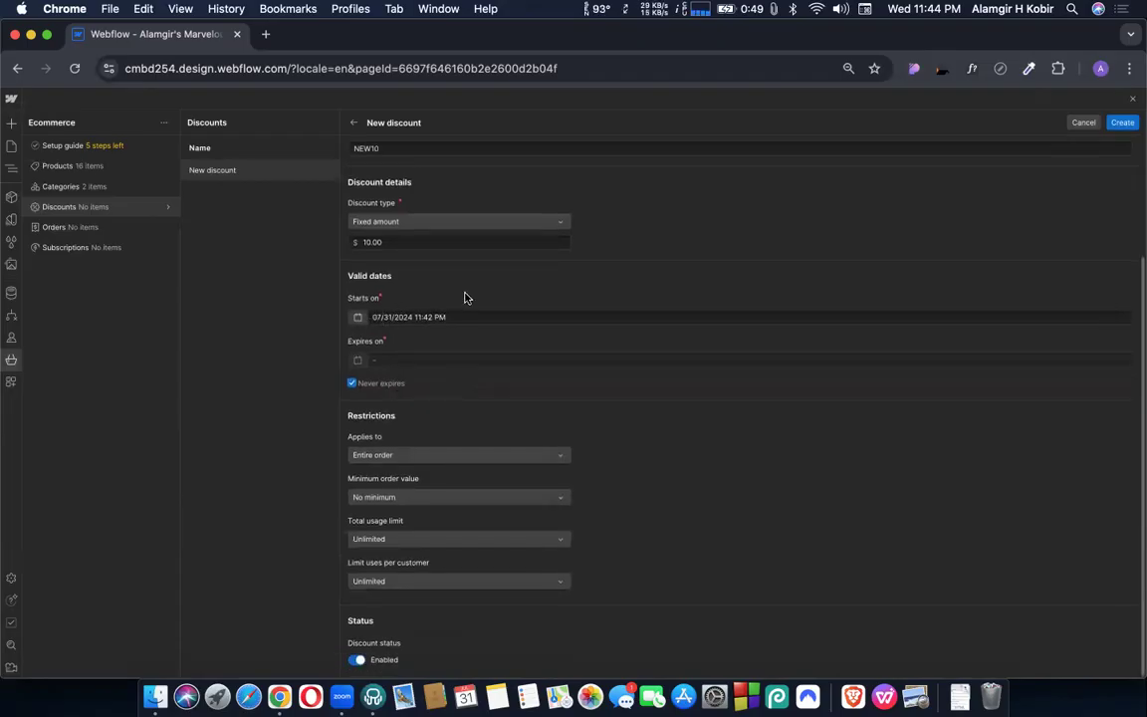
{"action": "scroll", "coordinate": [464, 253], "scroll_direction": "up", "scroll_amount": 1}
{"action": "scroll", "coordinate": [463, 255], "scroll_direction": "down", "scroll_amount": 1}
{"action": "left_click", "coordinate": [412, 317]}
{"action": "left_click", "coordinate": [358, 317]}
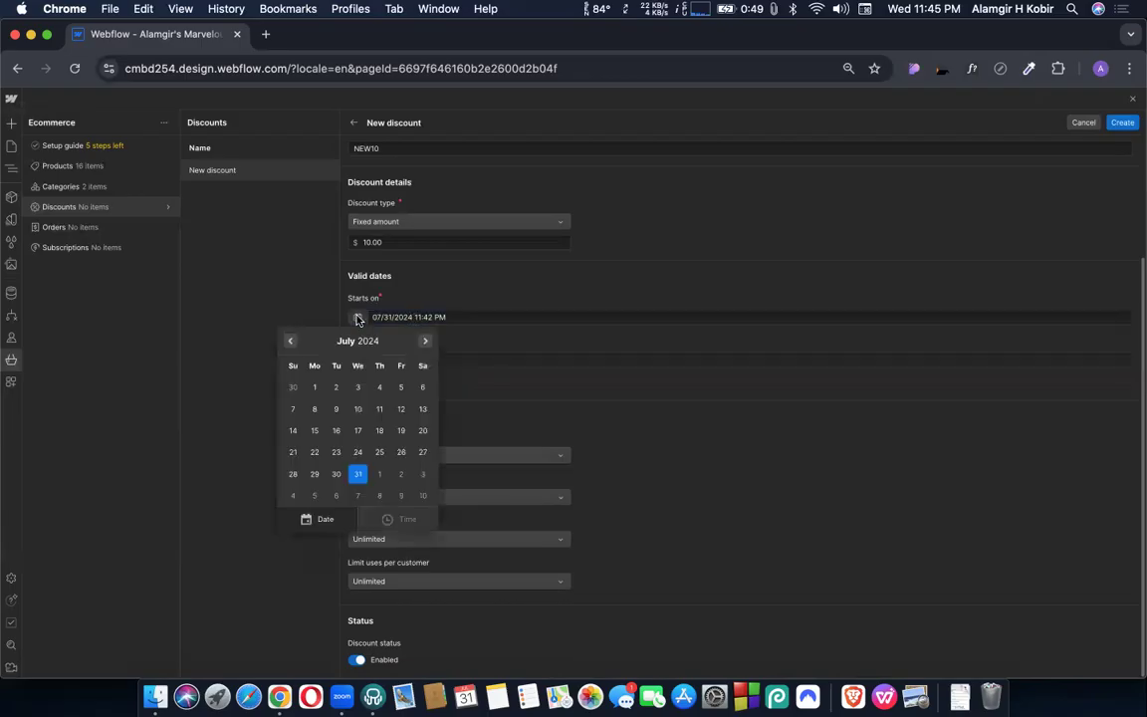
{"action": "left_click", "coordinate": [468, 400]}
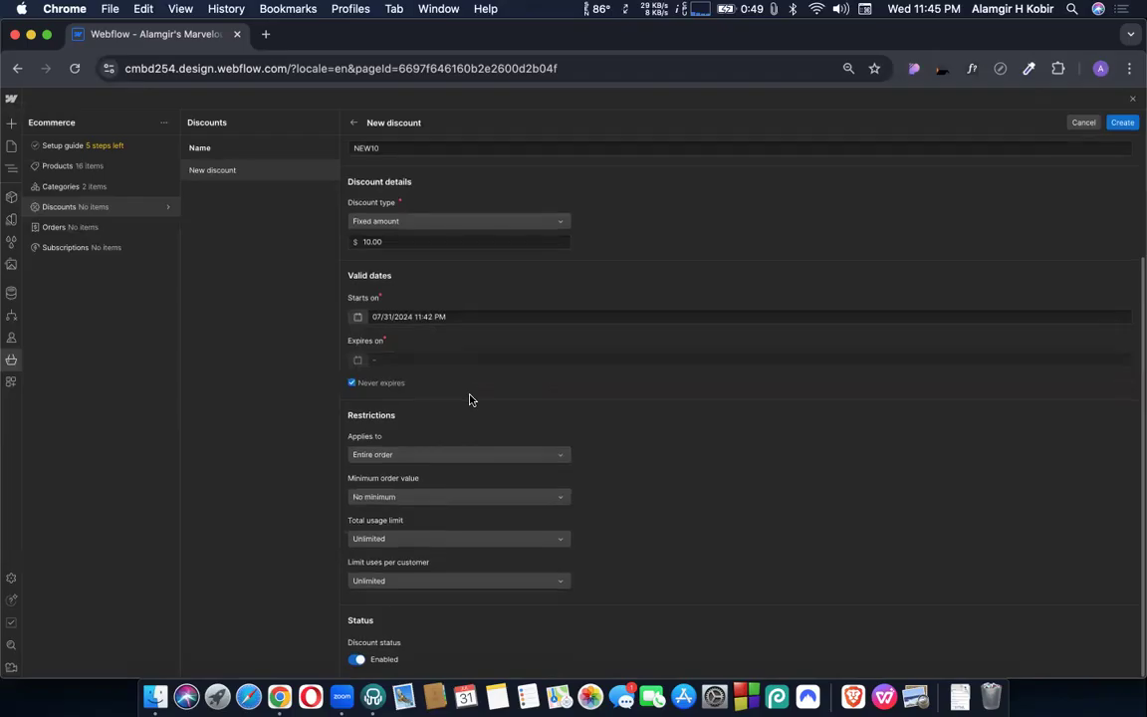
Step: Restrict the discount to selected products, picking Ergonomic Rubber Bacon and Awesome Plastic Computer
{"action": "left_click", "coordinate": [401, 456]}
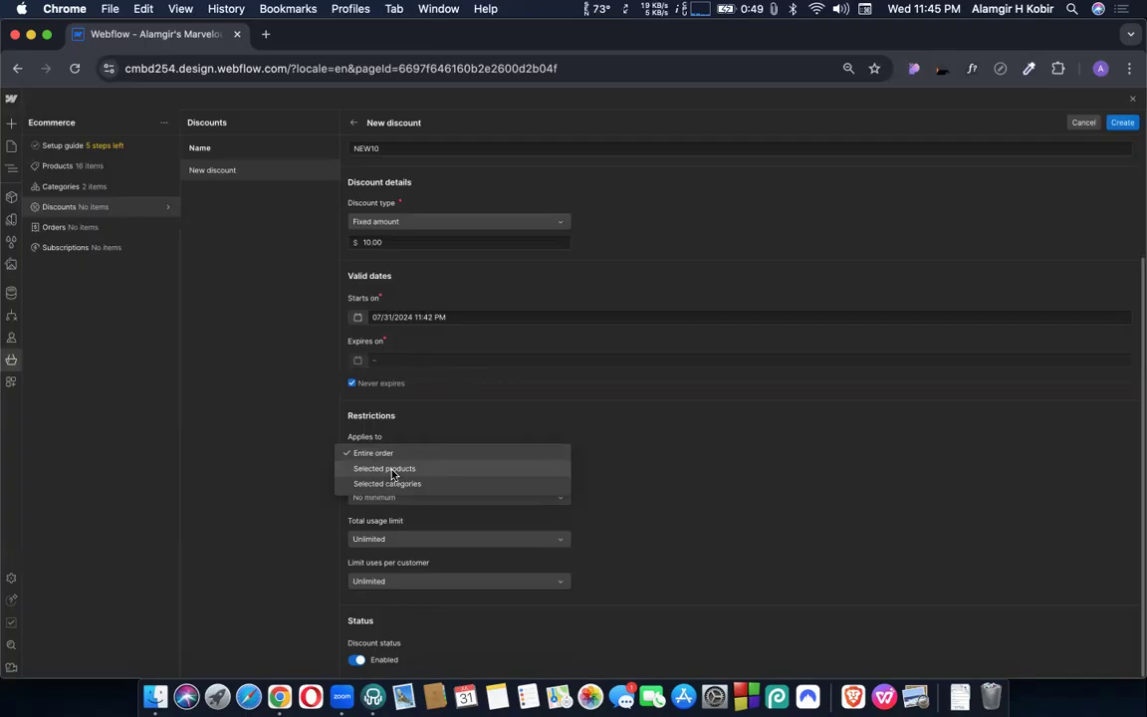
{"action": "left_click", "coordinate": [394, 469]}
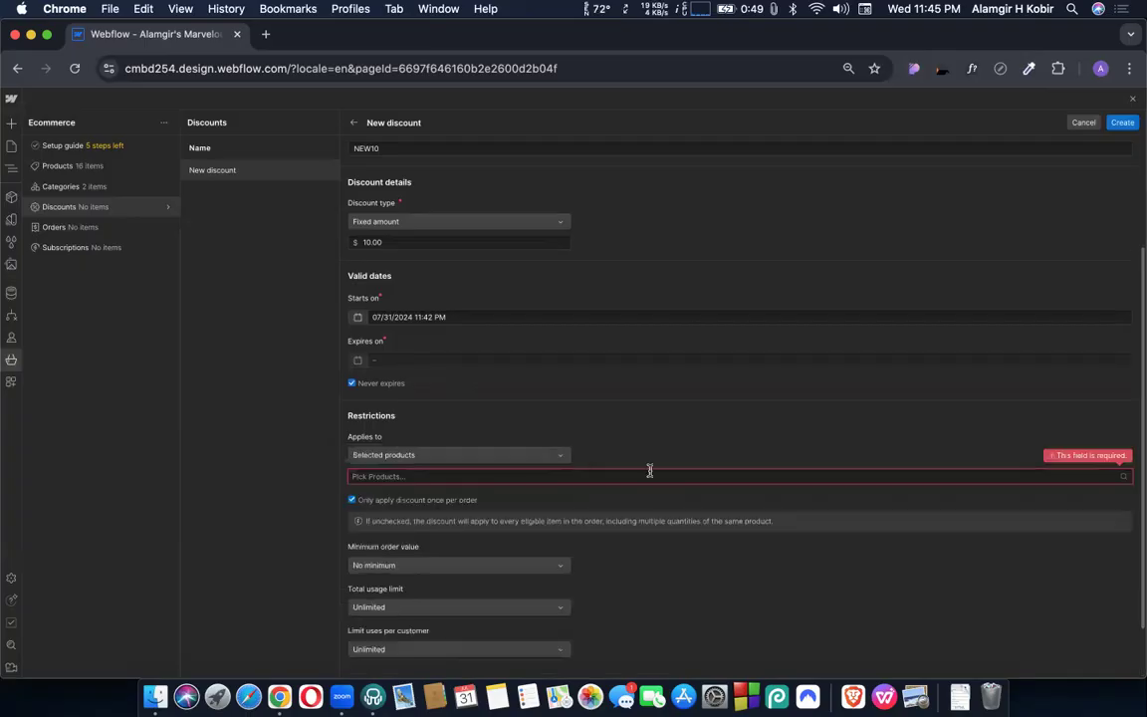
{"action": "left_click", "coordinate": [646, 474]}
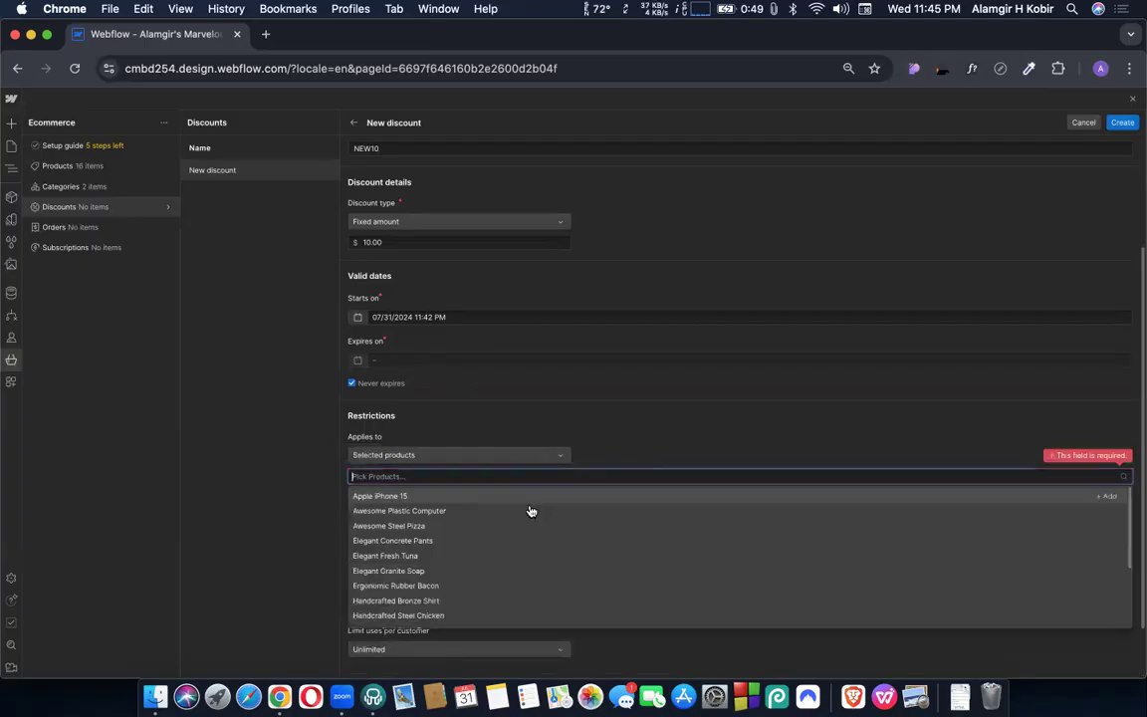
{"action": "left_click", "coordinate": [397, 586]}
{"action": "left_click", "coordinate": [466, 512]}
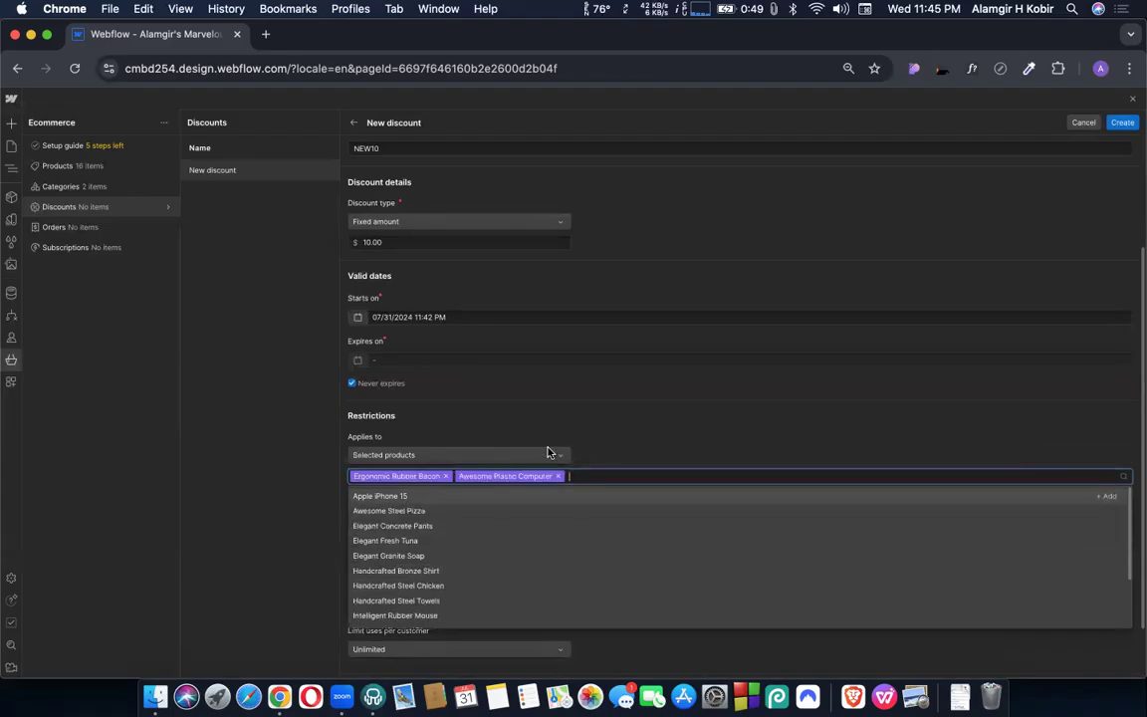
{"action": "left_click", "coordinate": [598, 442]}
Step: Set the discount back to applying to the entire order and check the other scope options
{"action": "left_click", "coordinate": [445, 457]}
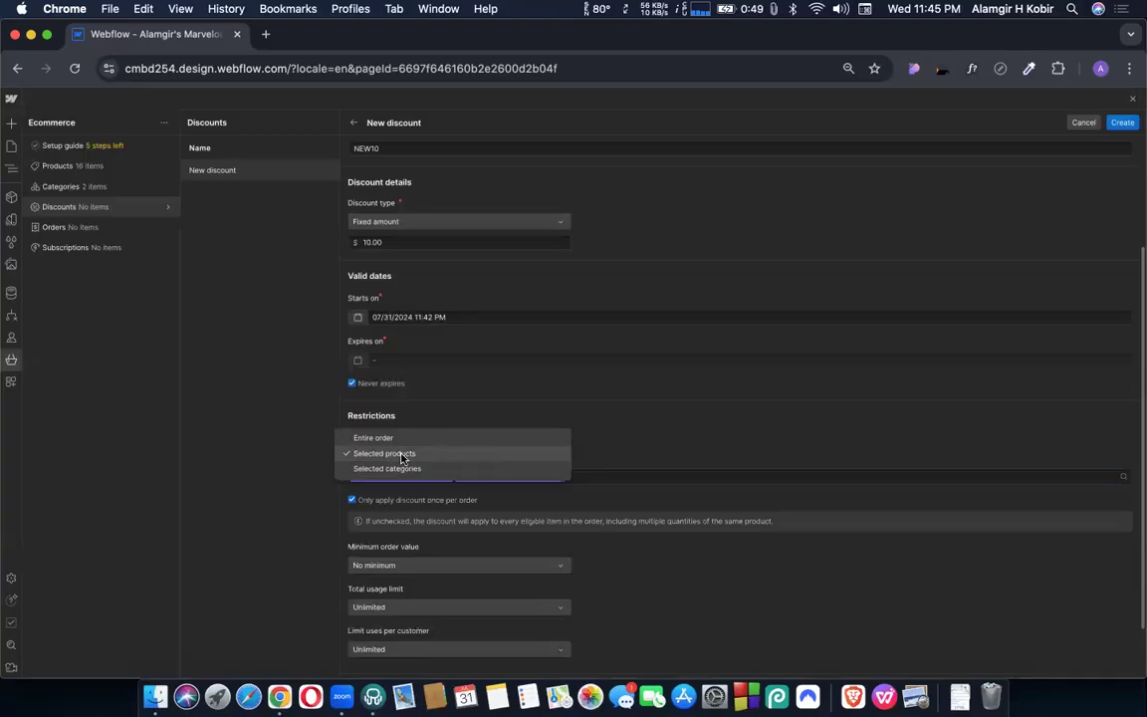
{"action": "left_click", "coordinate": [367, 439]}
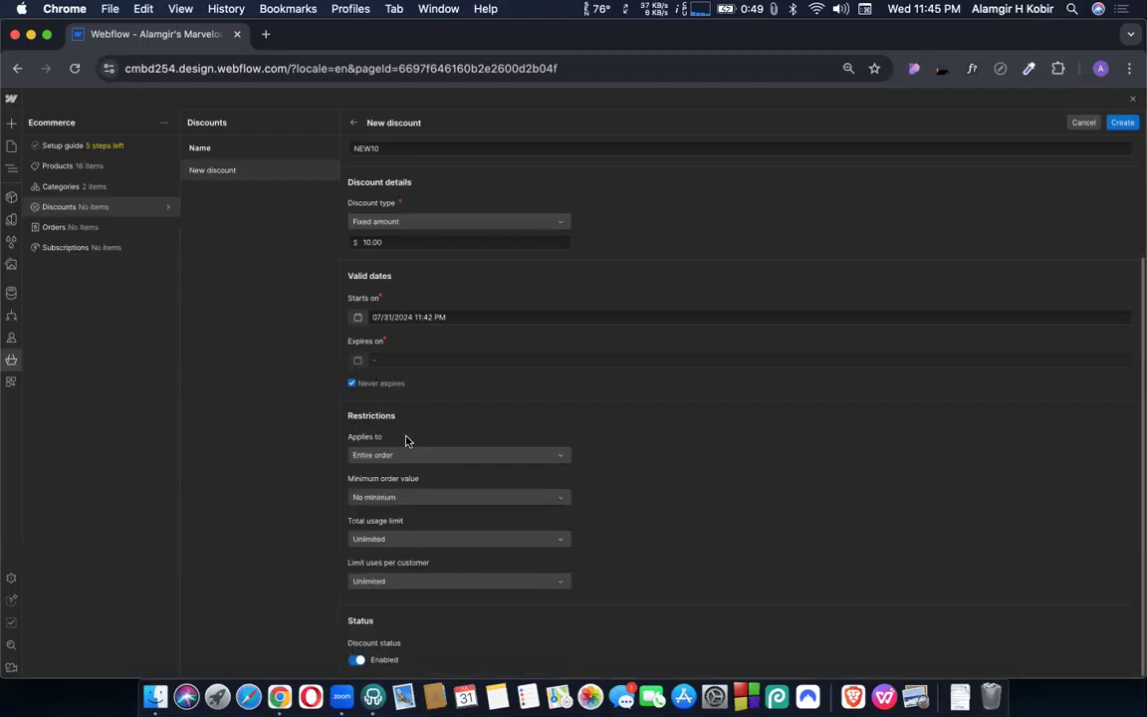
{"action": "left_click", "coordinate": [454, 456]}
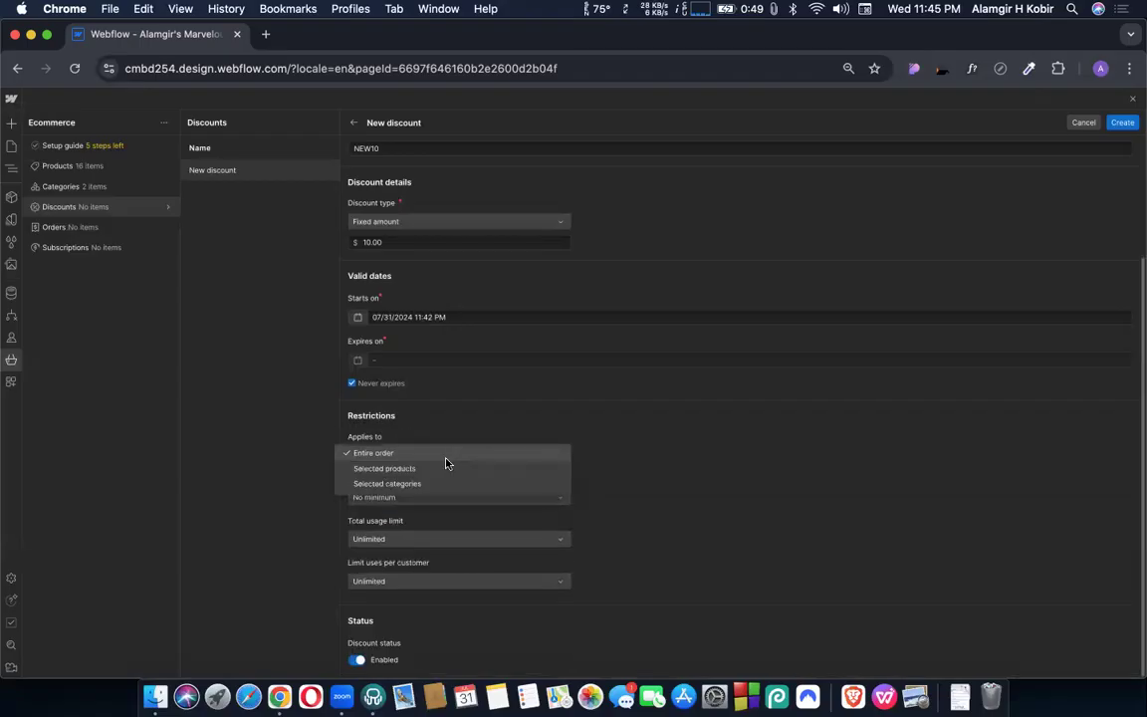
{"action": "left_click", "coordinate": [581, 448]}
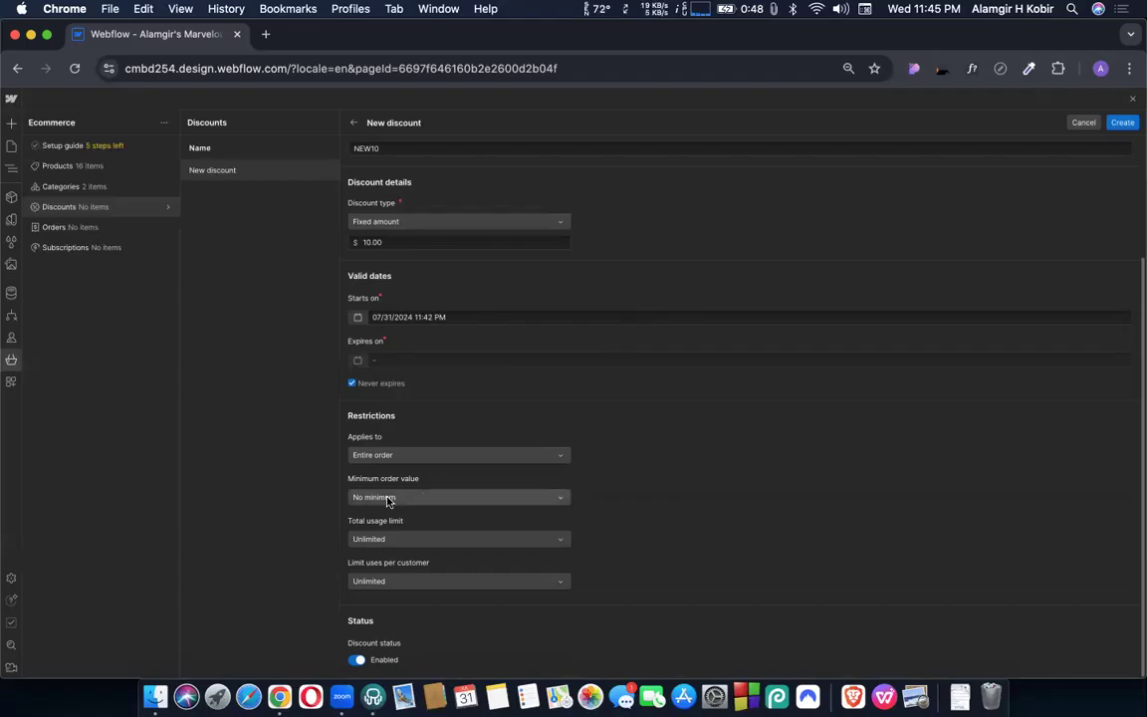
Step: Require a minimum order value of at least $100 for the discount
{"action": "left_click", "coordinate": [412, 498]}
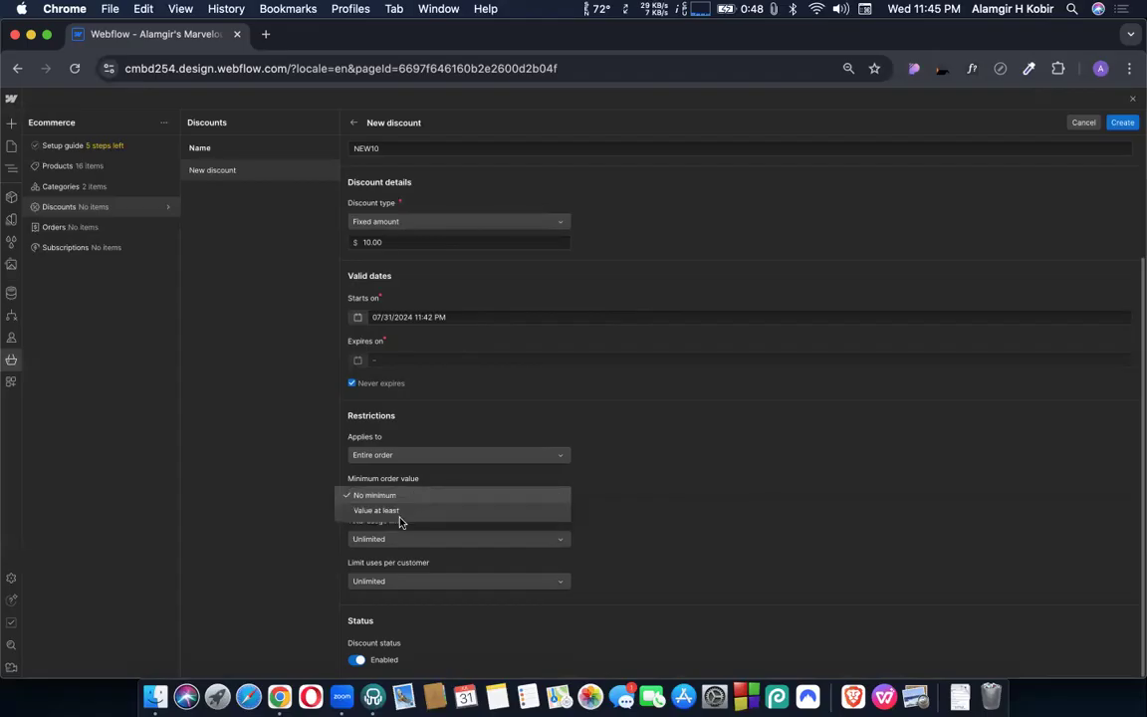
{"action": "left_click", "coordinate": [399, 513]}
{"action": "left_click", "coordinate": [396, 518]}
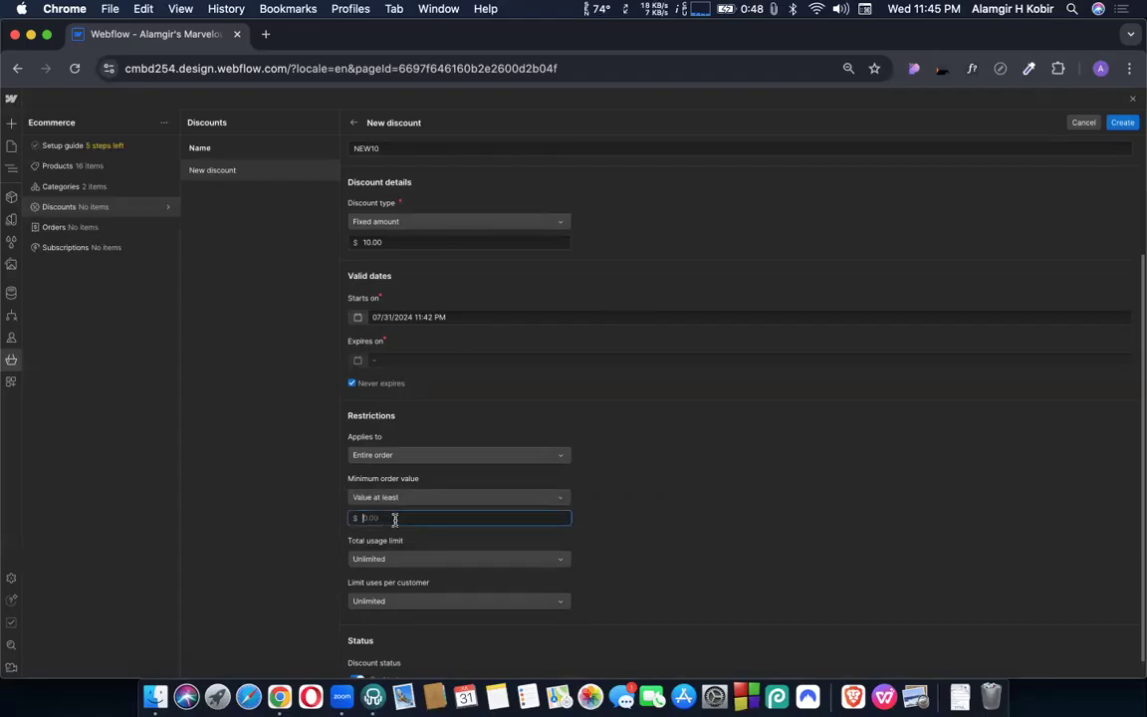
{"action": "type", "text": "$100"}
{"action": "left_click", "coordinate": [631, 497]}
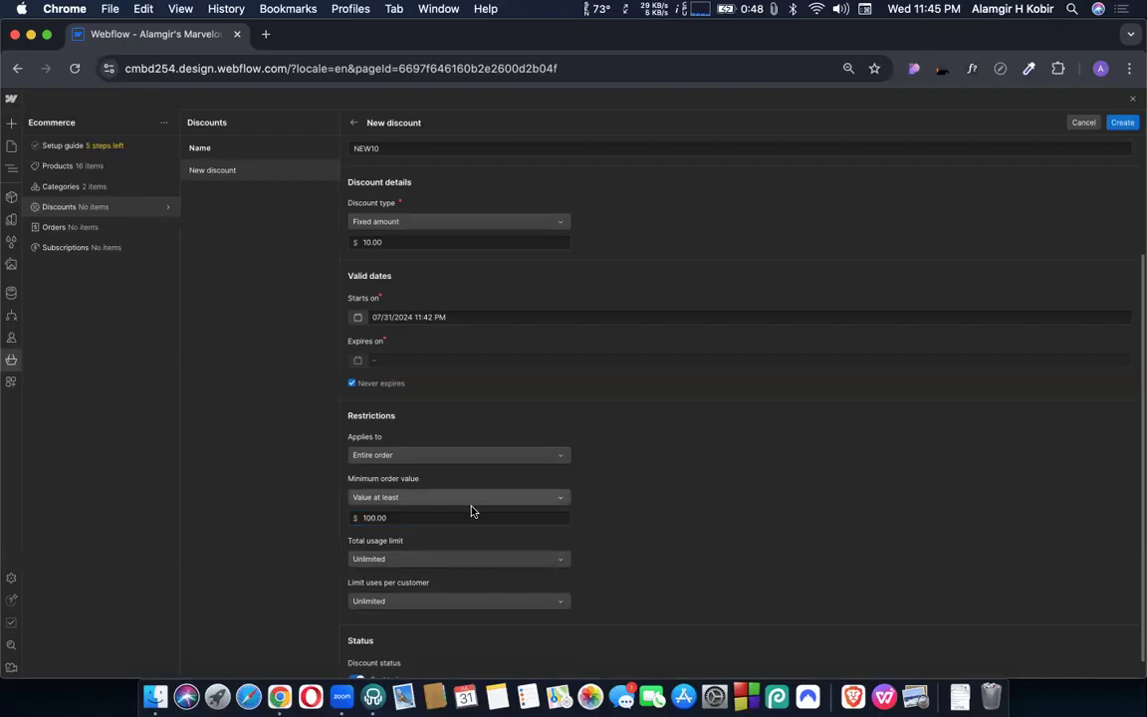
Step: Return the minimum order value to No minimum and view the total usage limit options
{"action": "left_click", "coordinate": [429, 498]}
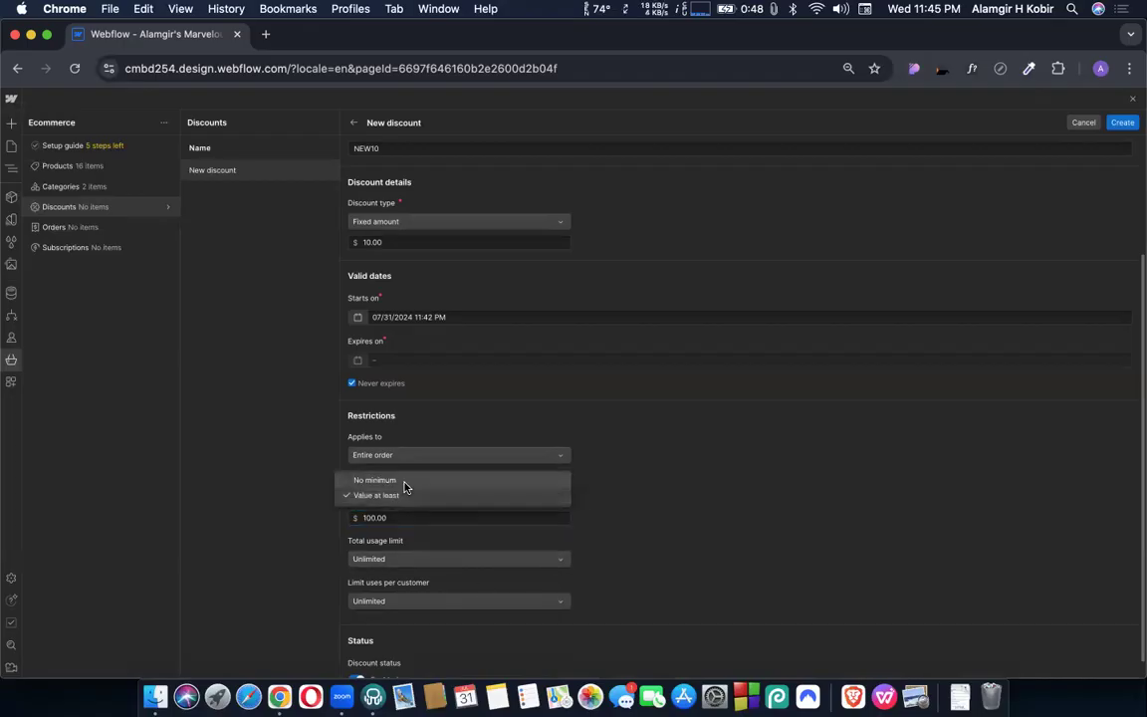
{"action": "left_click", "coordinate": [406, 485]}
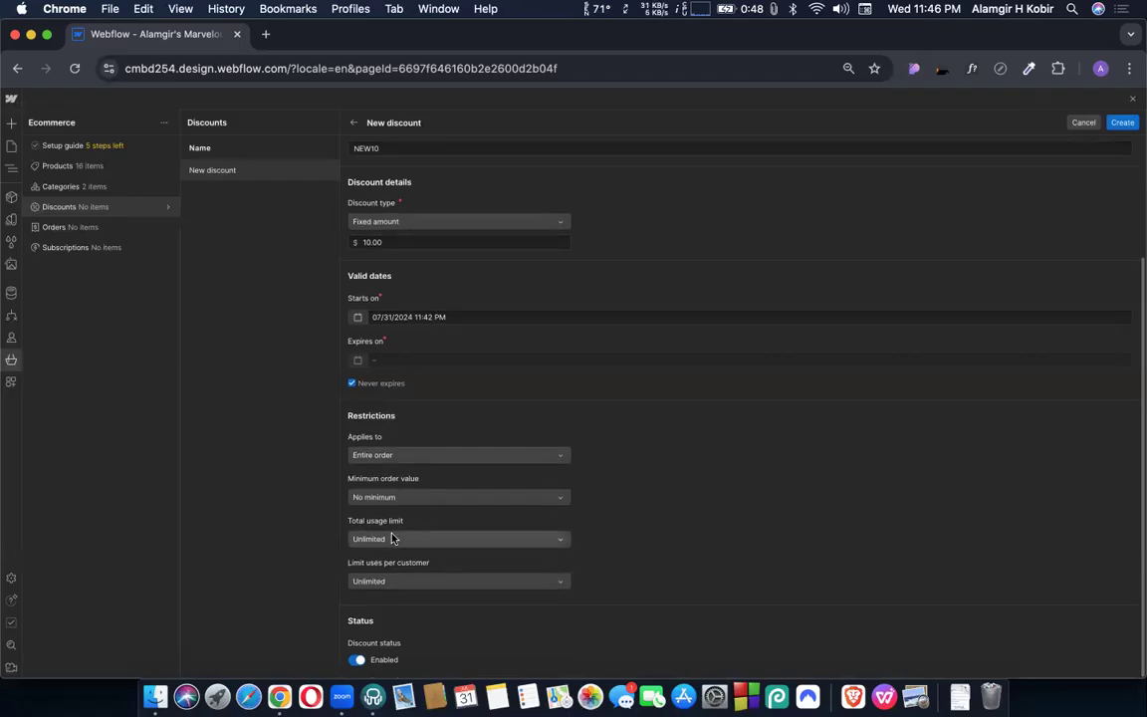
{"action": "scroll", "coordinate": [403, 333], "scroll_direction": "up", "scroll_amount": 2}
{"action": "left_click", "coordinate": [395, 341]}
{"action": "left_click", "coordinate": [495, 383]}
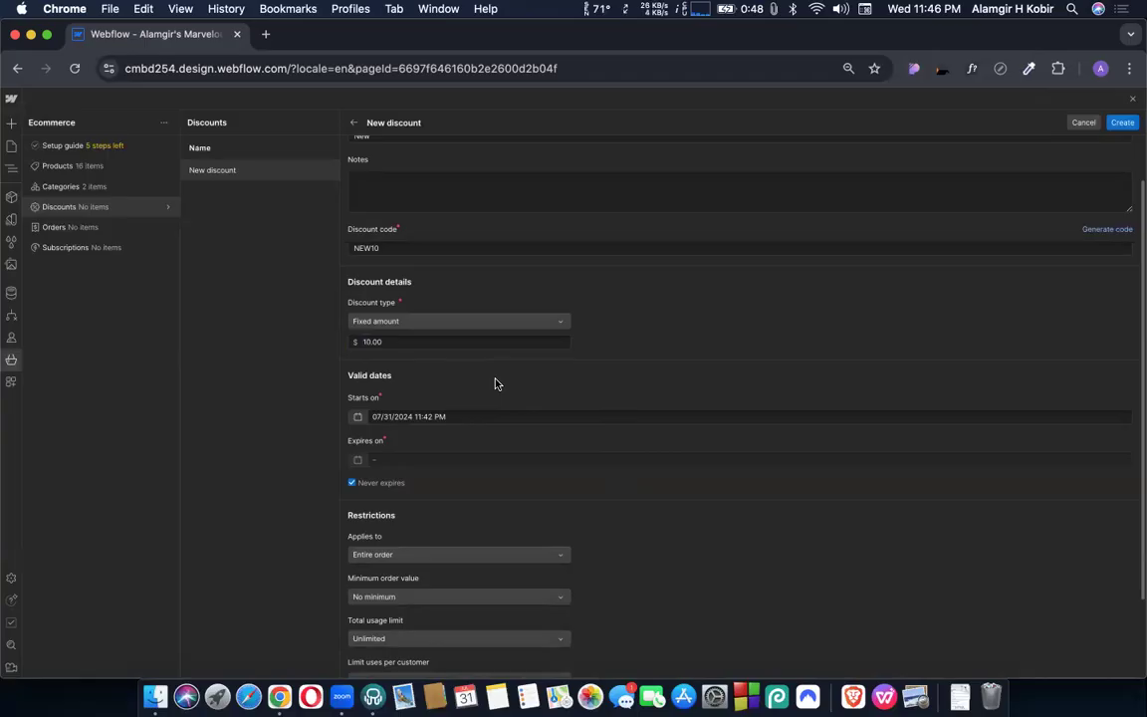
{"action": "left_click", "coordinate": [393, 637]}
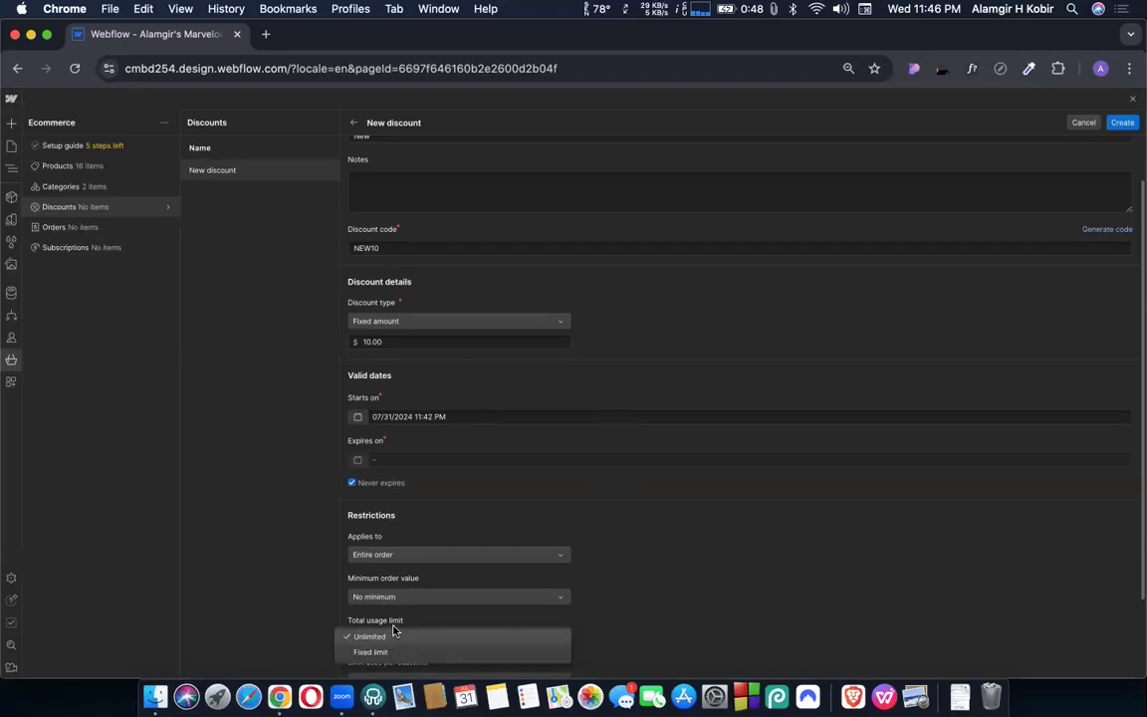
{"action": "left_click", "coordinate": [666, 582]}
{"action": "scroll", "coordinate": [597, 573], "scroll_direction": "down", "scroll_amount": 2}
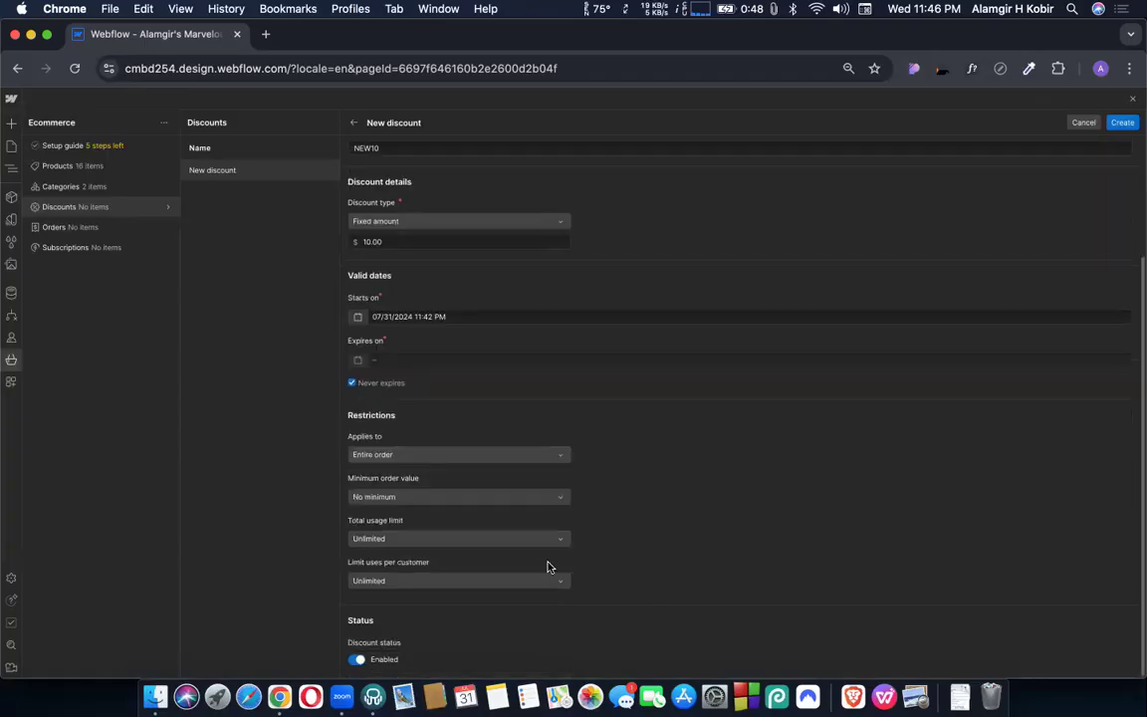
Step: Try a fixed limit per customer for the discount, and return the limit to Unlimited
{"action": "left_click", "coordinate": [403, 584]}
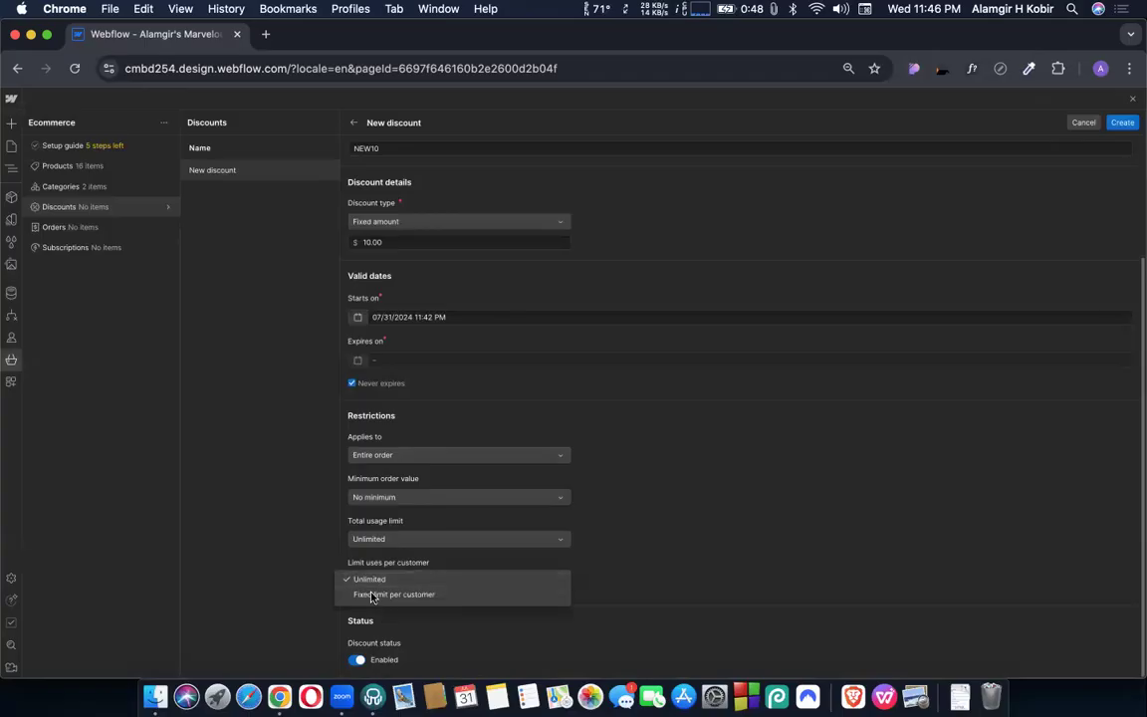
{"action": "left_click", "coordinate": [385, 597]}
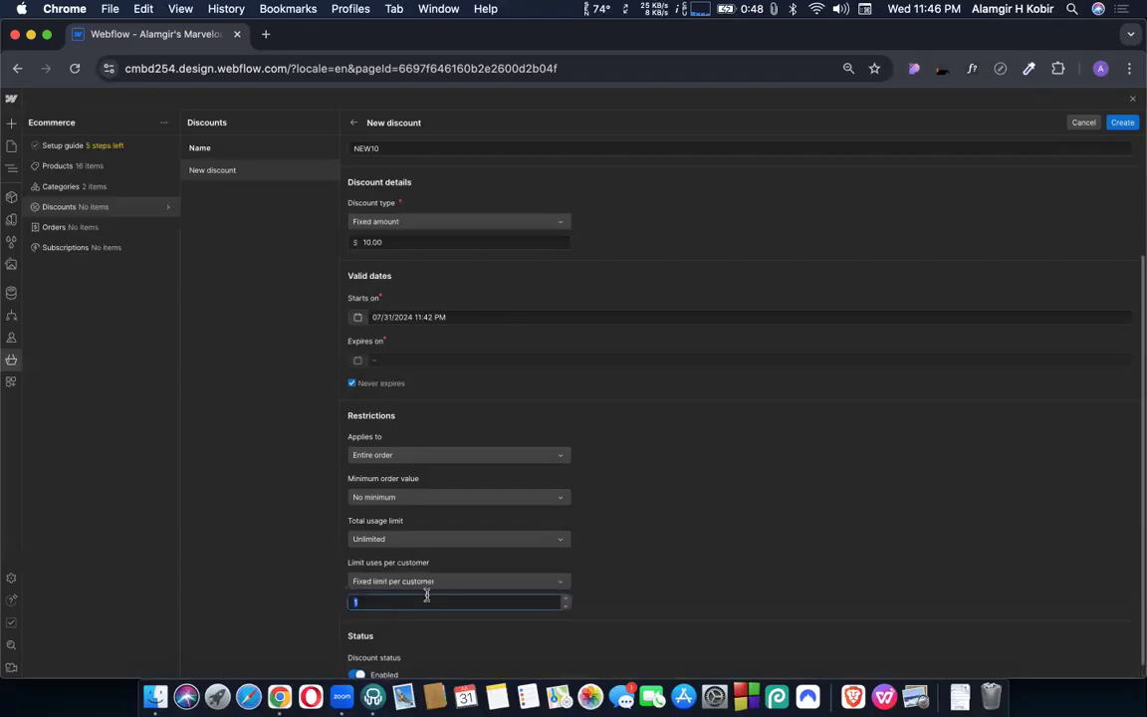
{"action": "left_click", "coordinate": [435, 588]}
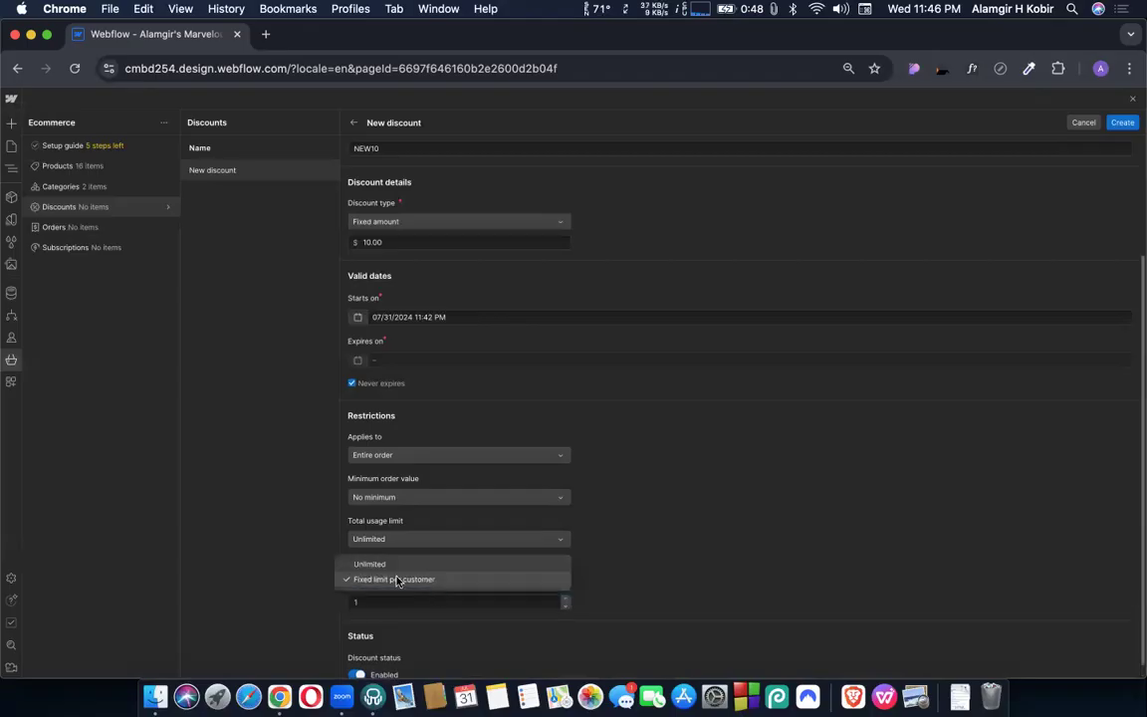
{"action": "left_click", "coordinate": [384, 565]}
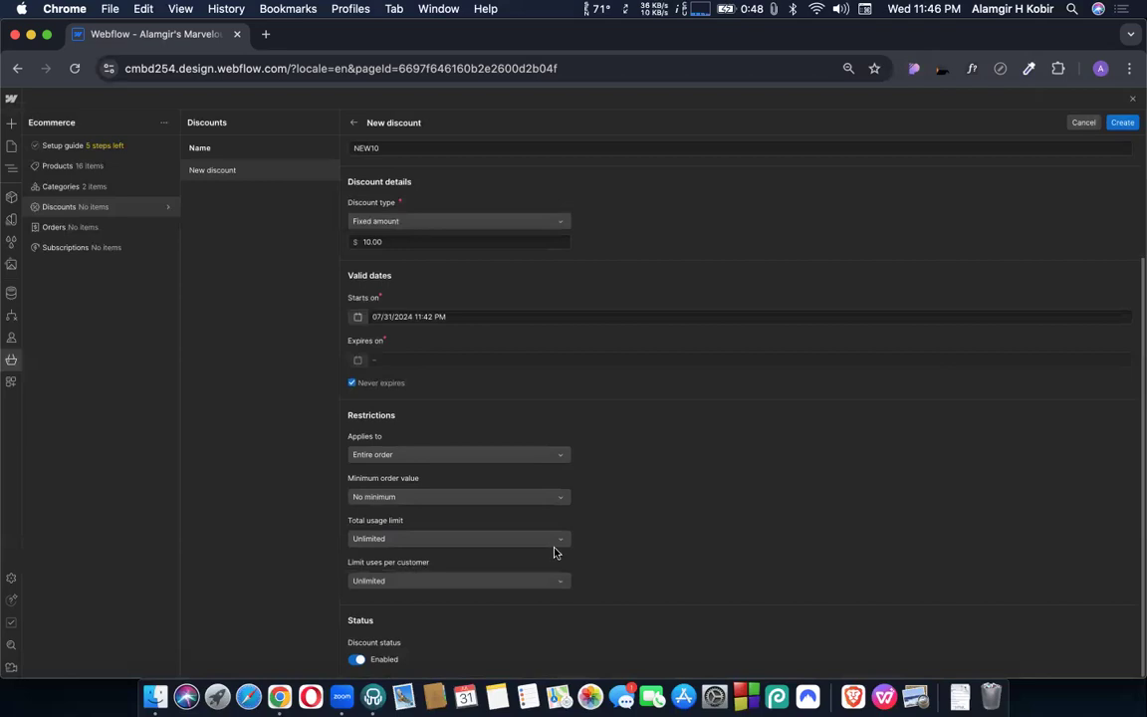
Step: Create the discount and open it from the discounts list to review its saved settings
{"action": "scroll", "coordinate": [993, 177], "scroll_direction": "up", "scroll_amount": 3}
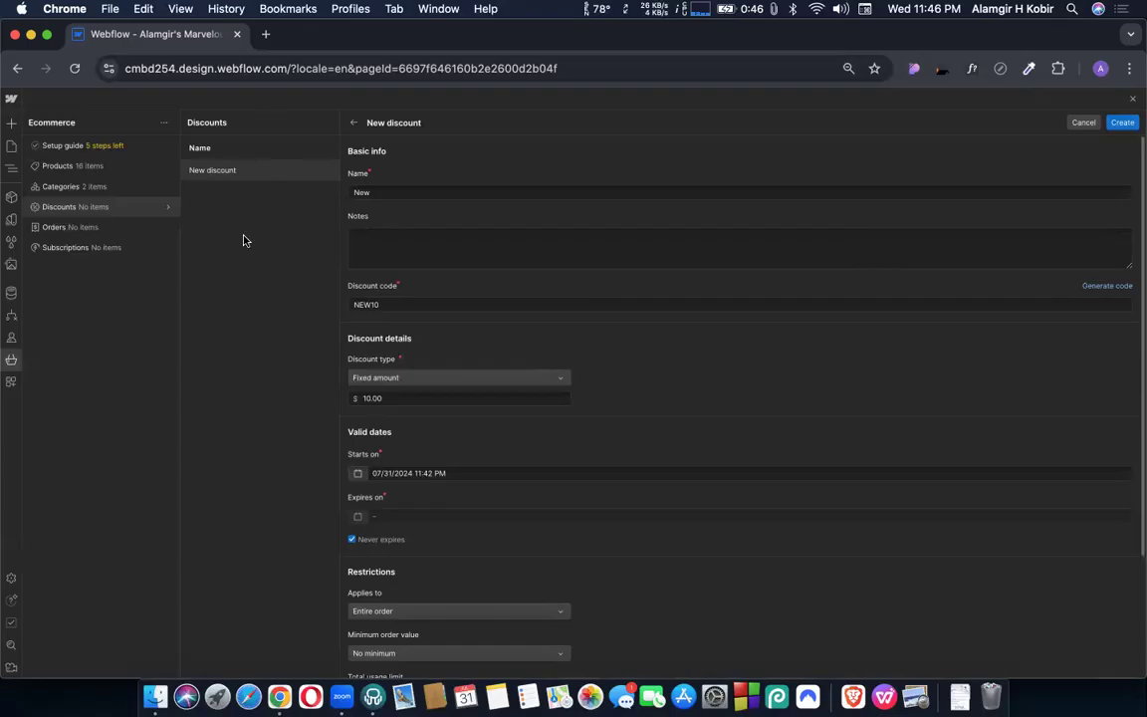
{"action": "left_click", "coordinate": [1123, 122]}
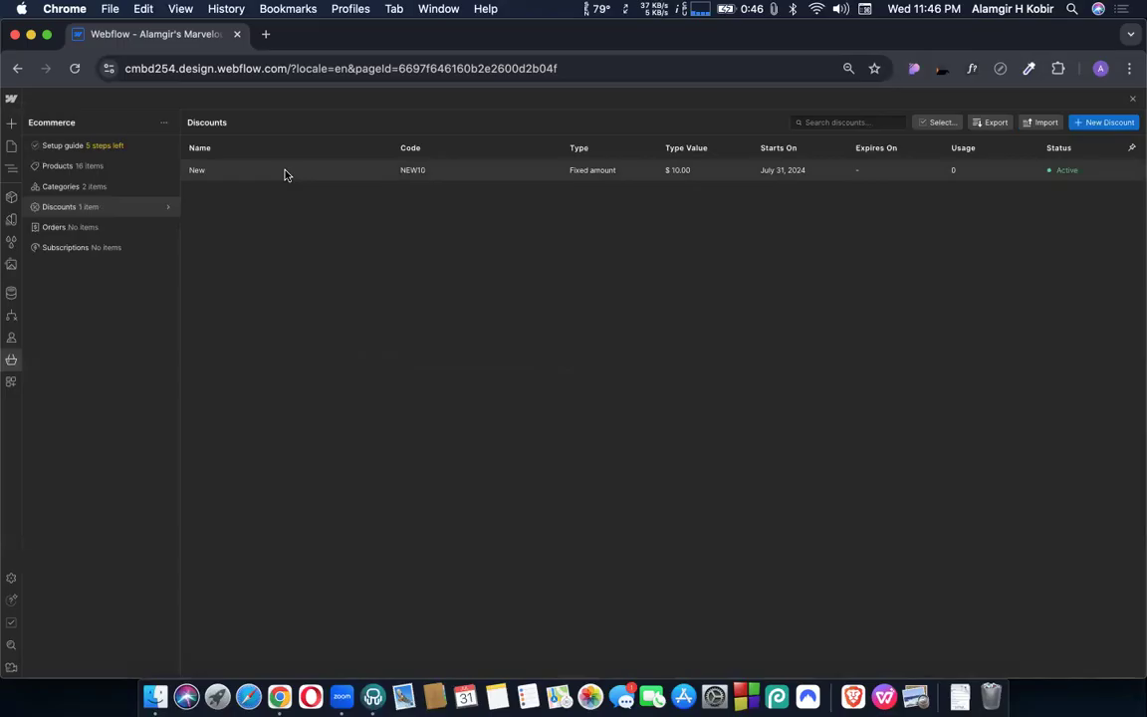
{"action": "left_click", "coordinate": [285, 171]}
{"action": "scroll", "coordinate": [384, 617], "scroll_direction": "down", "scroll_amount": 3}
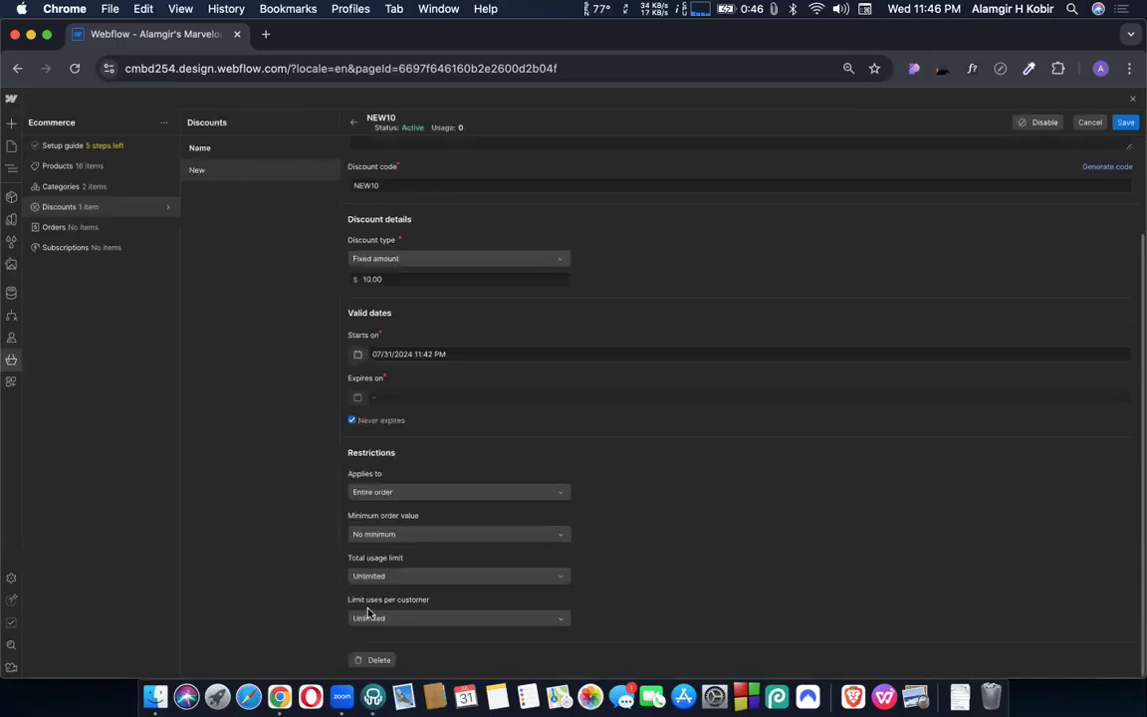
Step: Review the NEW10 discount's saved settings, return to the discounts list and go back to the Checkout page canvas
{"action": "scroll", "coordinate": [368, 613], "scroll_direction": "up", "scroll_amount": 3}
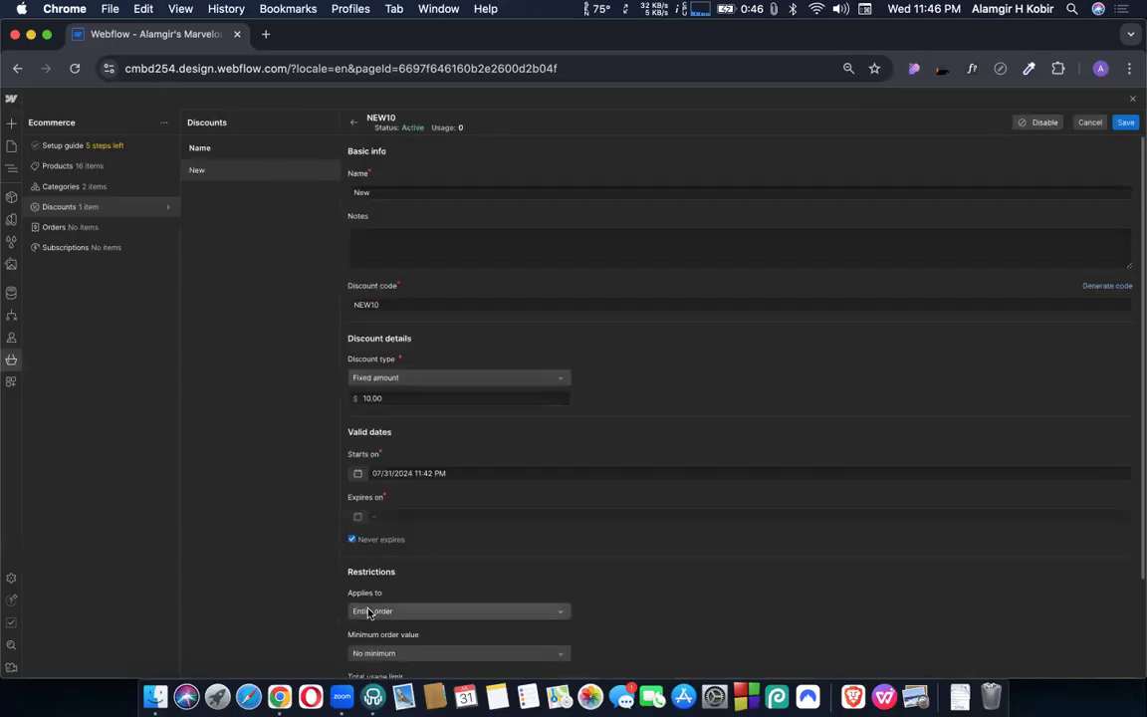
{"action": "scroll", "coordinate": [378, 614], "scroll_direction": "down", "scroll_amount": 3}
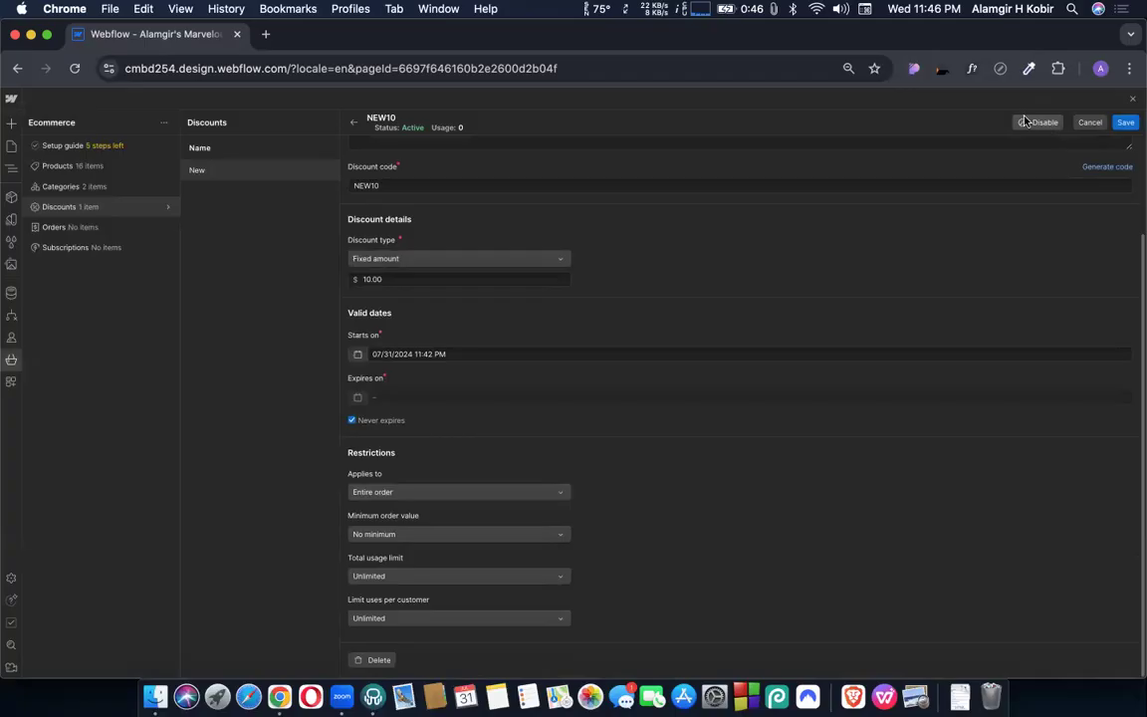
{"action": "left_click", "coordinate": [353, 123]}
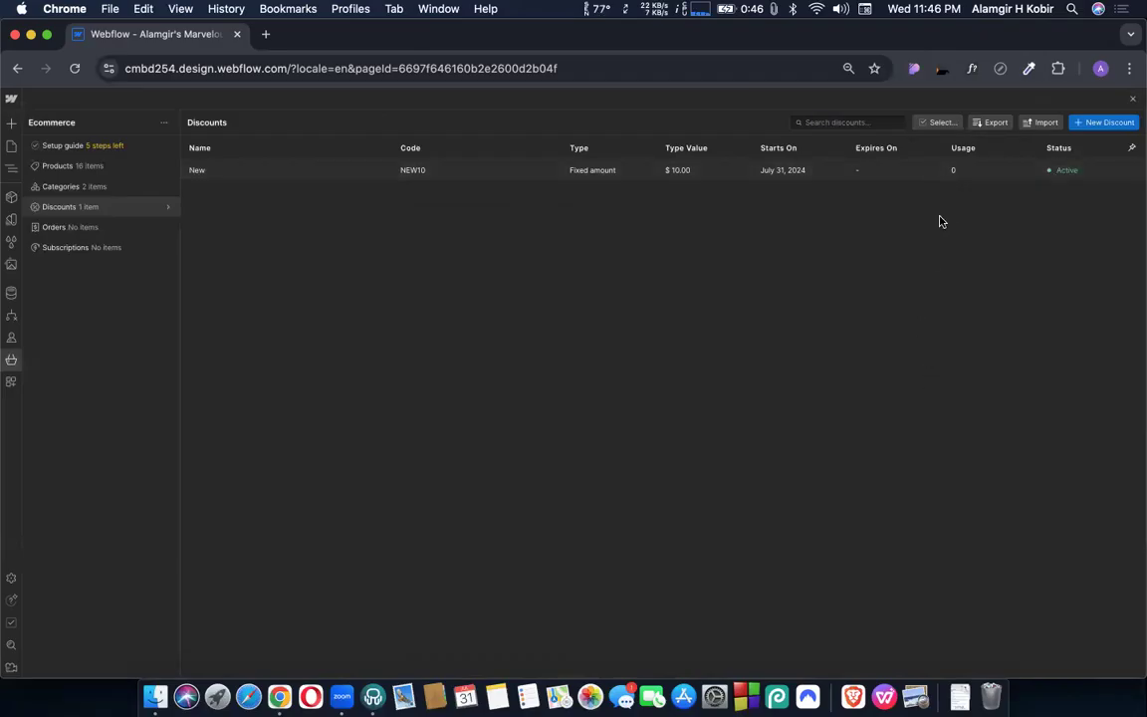
{"action": "left_click", "coordinate": [1133, 102]}
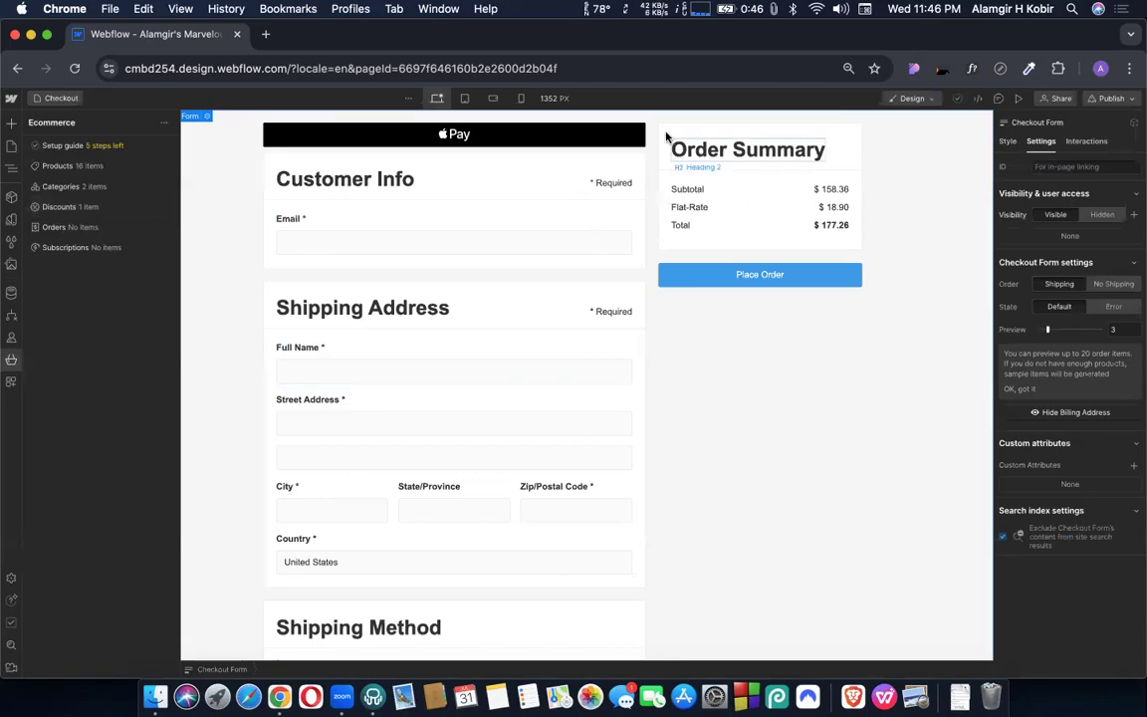
Step: Add a Discounts element inside the Order Summary on the Checkout page, directly below the Total line
{"action": "left_click", "coordinate": [663, 169]}
{"action": "key", "text": "z"}
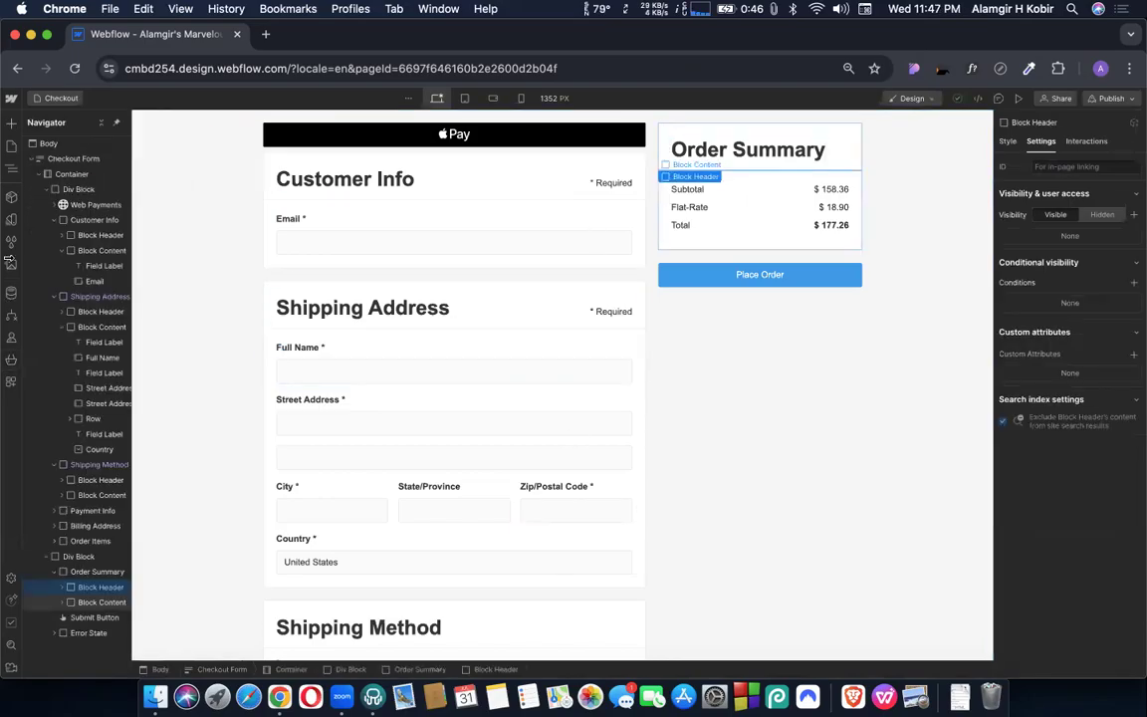
{"action": "left_click", "coordinate": [10, 123]}
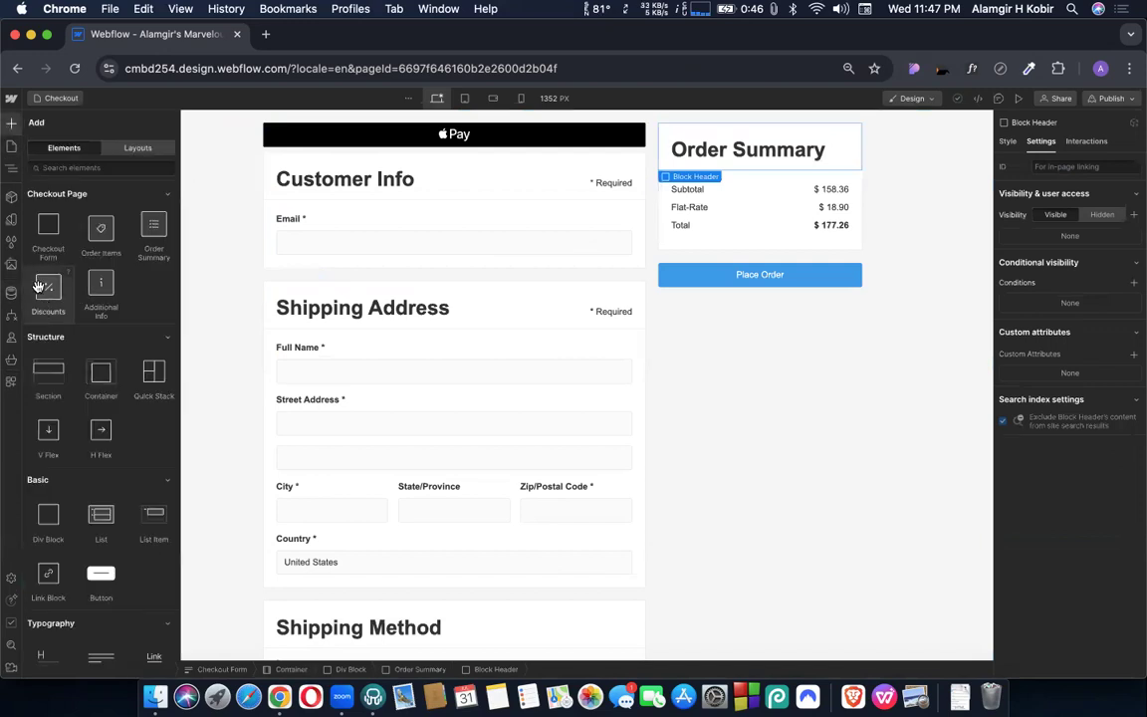
{"action": "left_click_drag", "start_coordinate": [37, 287], "coordinate": [727, 249]}
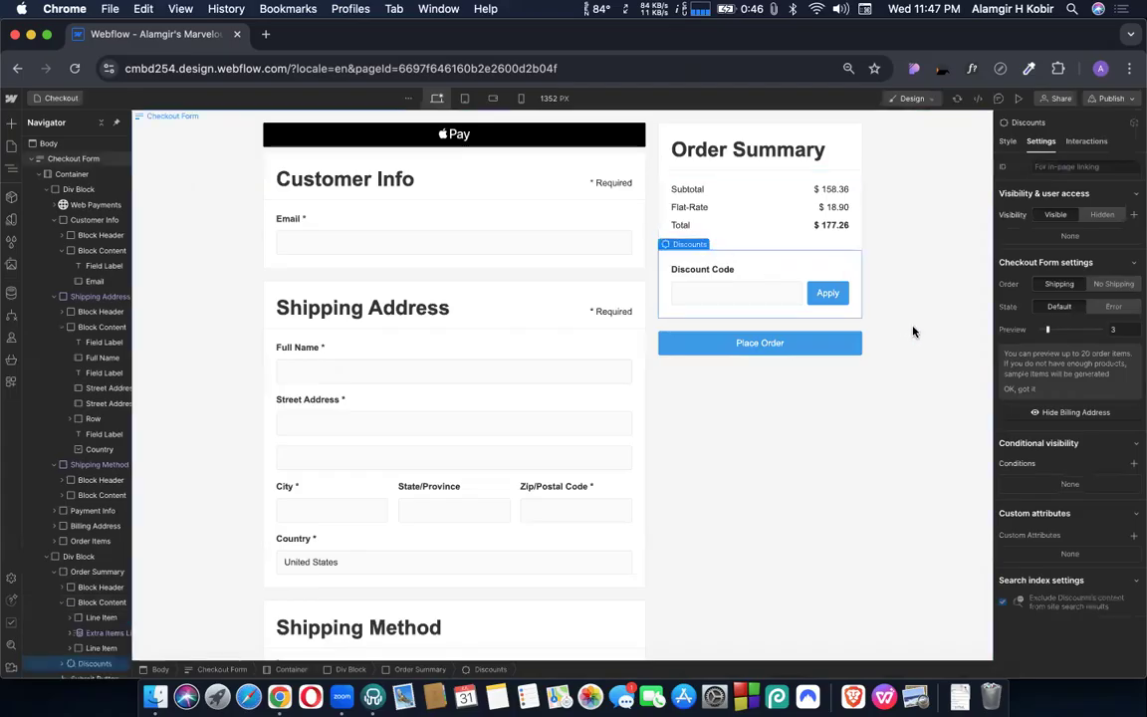
{"action": "left_click", "coordinate": [911, 413]}
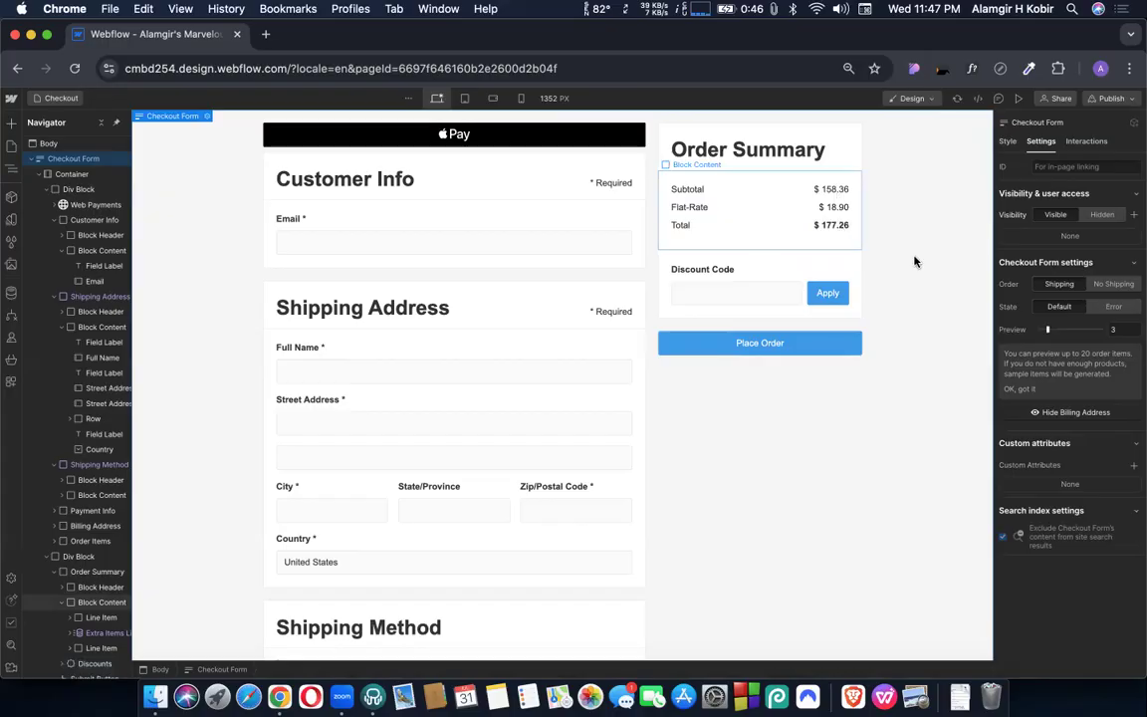
Step: Review the Ecommerce setup guide and the Checkout settings, and try the Add hosting link for enabling checkout
{"action": "left_click", "coordinate": [11, 363]}
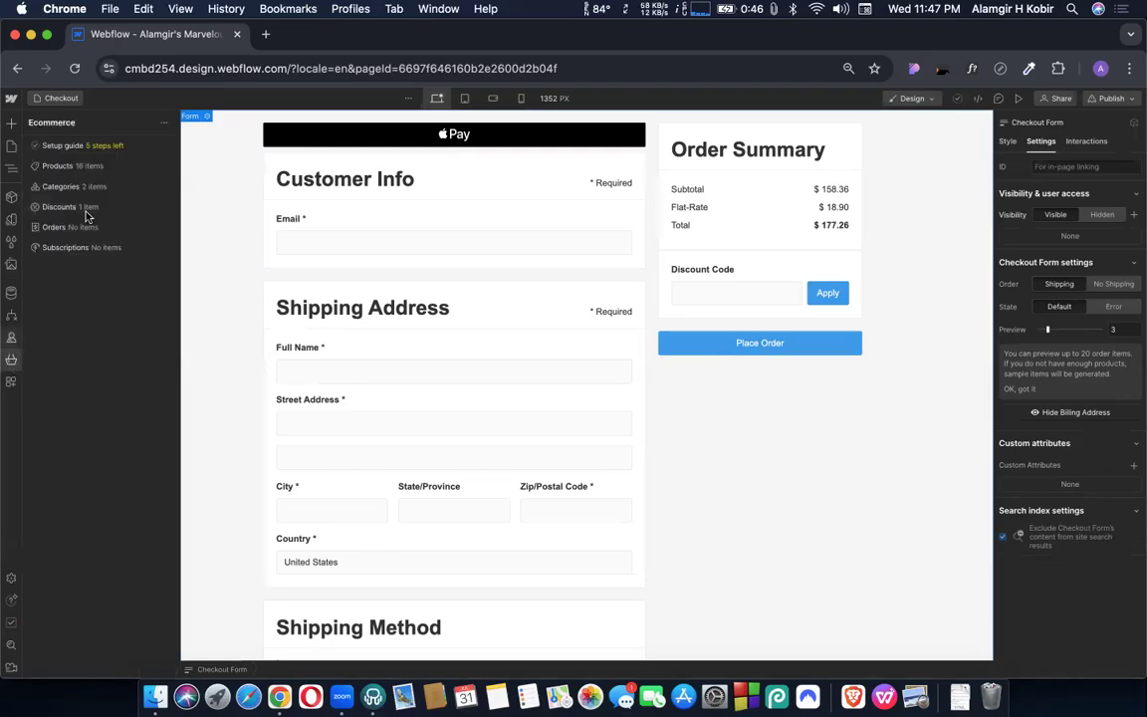
{"action": "left_click", "coordinate": [76, 148]}
{"action": "scroll", "coordinate": [249, 398], "scroll_direction": "down", "scroll_amount": 5}
{"action": "scroll", "coordinate": [262, 372], "scroll_direction": "up", "scroll_amount": 2}
{"action": "scroll", "coordinate": [239, 344], "scroll_direction": "down", "scroll_amount": 2}
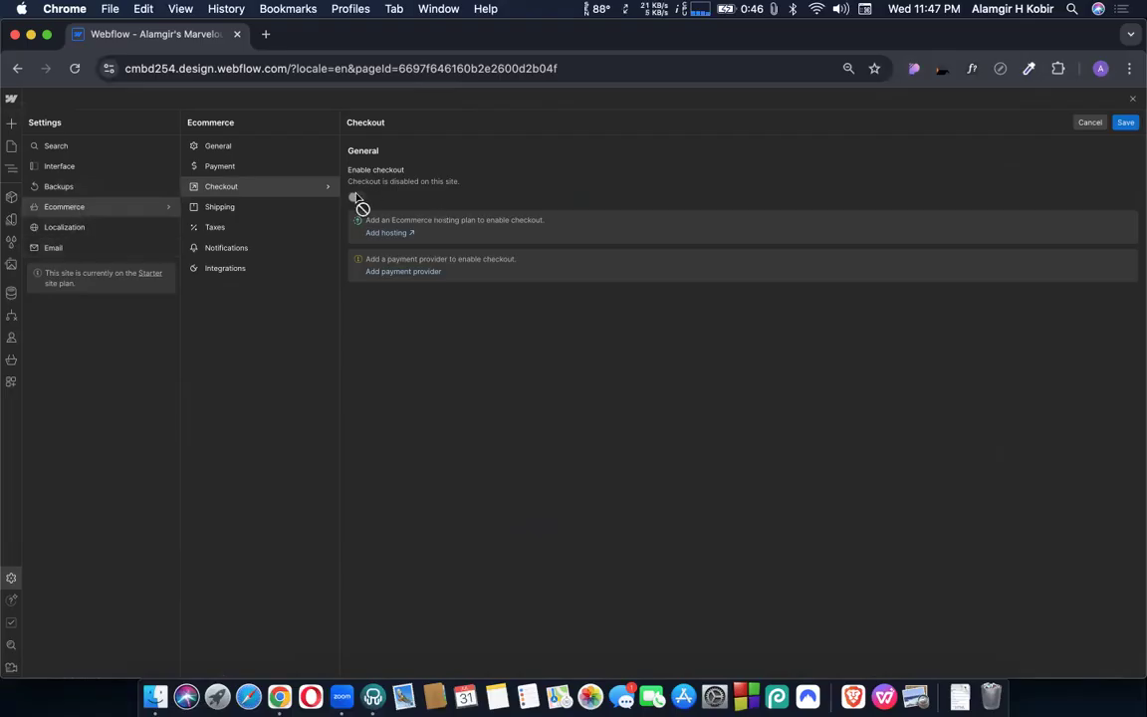
{"action": "left_click", "coordinate": [395, 238]}
Step: Reload the Designer, show the Checkout page's element structure and publish the site
{"action": "left_click", "coordinate": [73, 72]}
{"action": "left_click", "coordinate": [11, 146]}
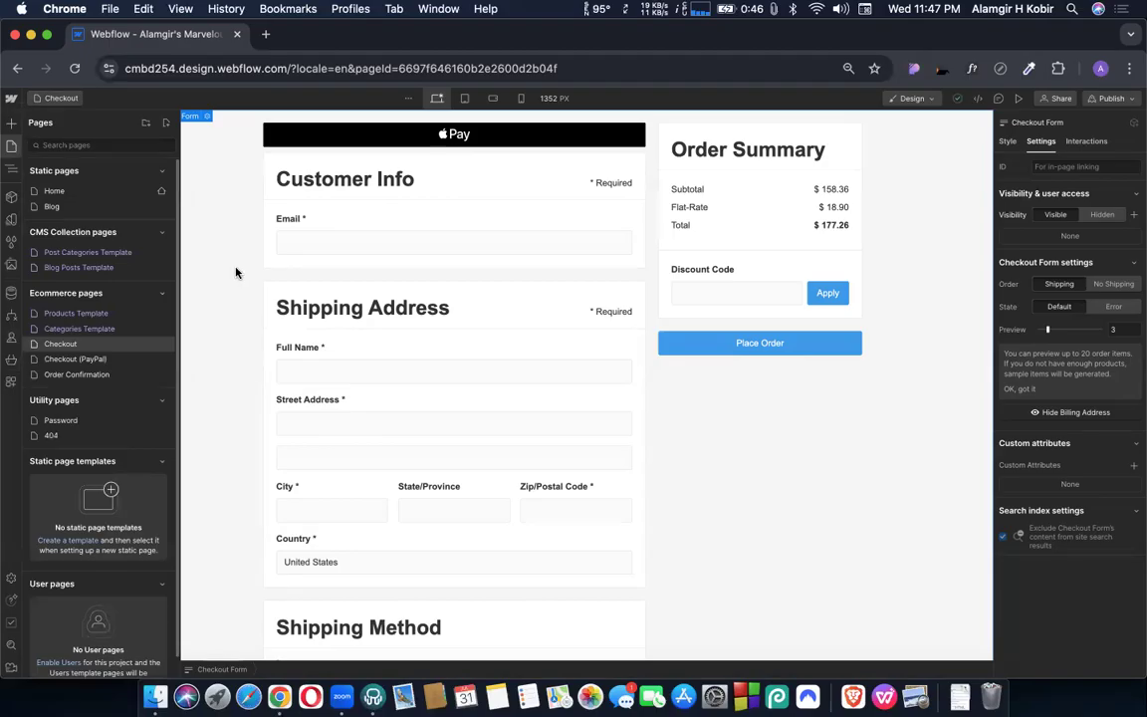
{"action": "key", "text": "z"}
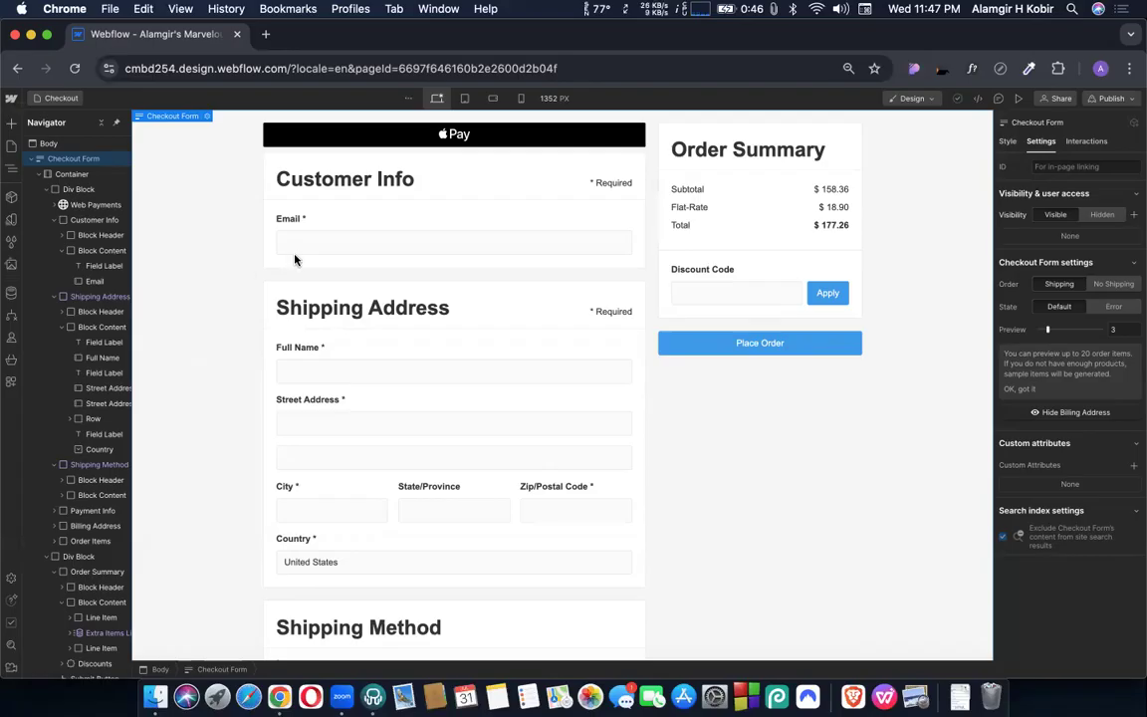
{"action": "left_click", "coordinate": [1106, 99]}
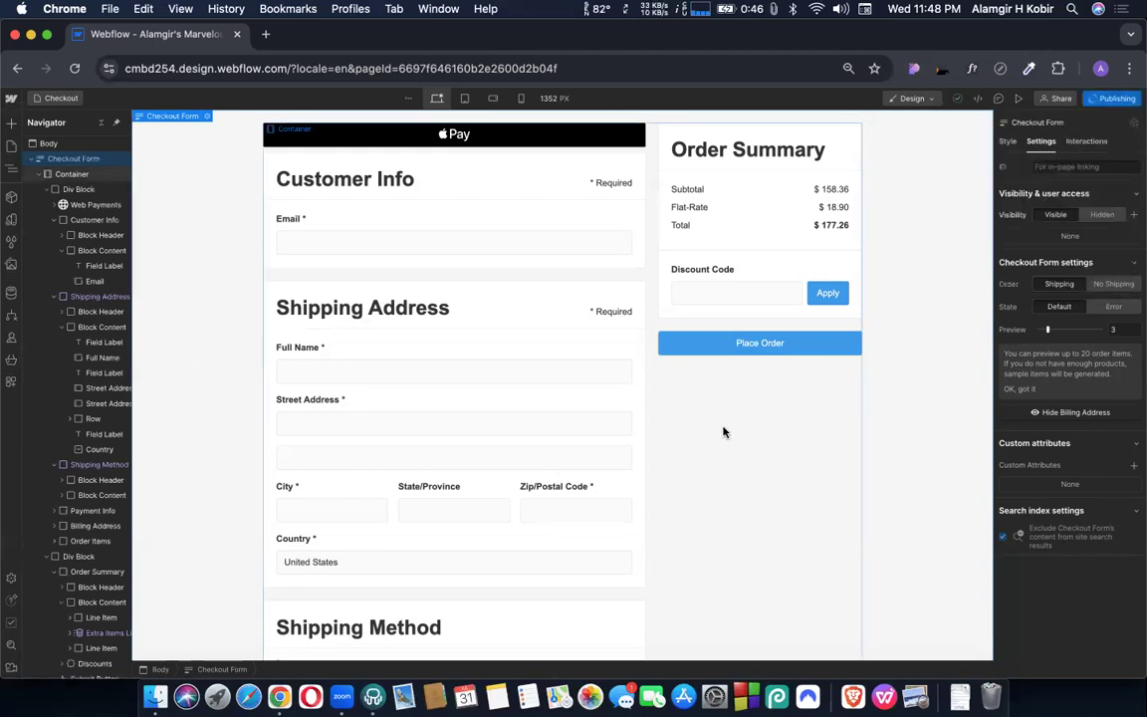
Step: Search Google for "webflow ecommerce pricing" in a new browser tab
{"action": "left_click", "coordinate": [263, 36]}
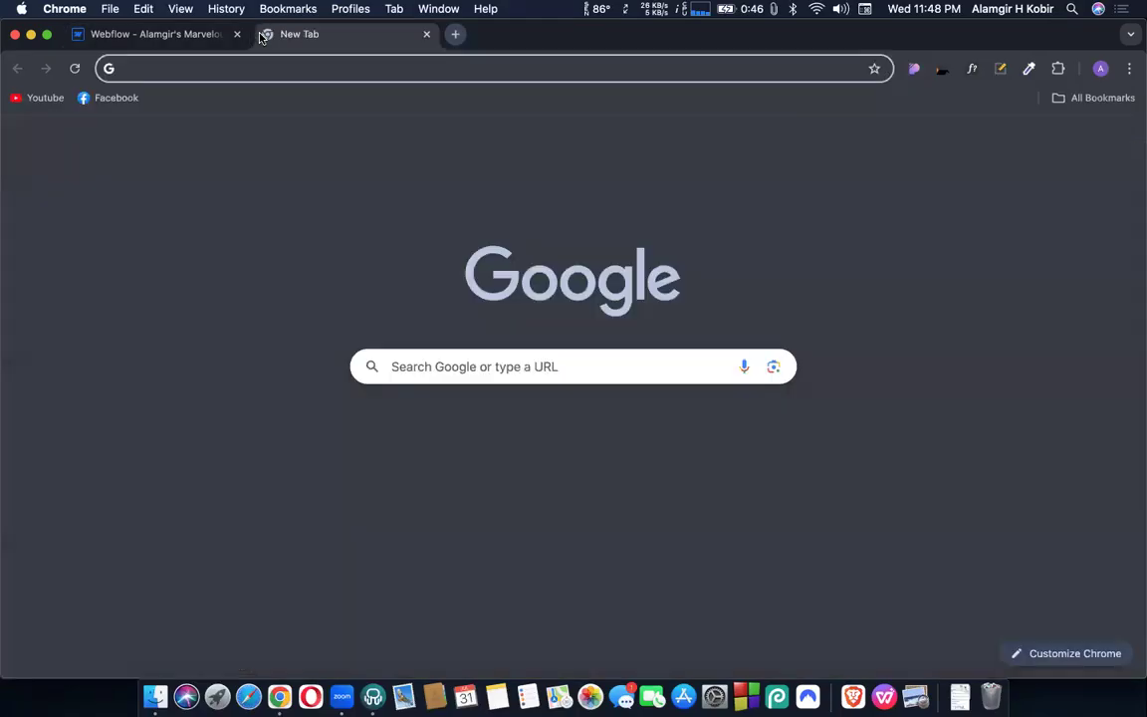
{"action": "type", "text": "webflow e"}
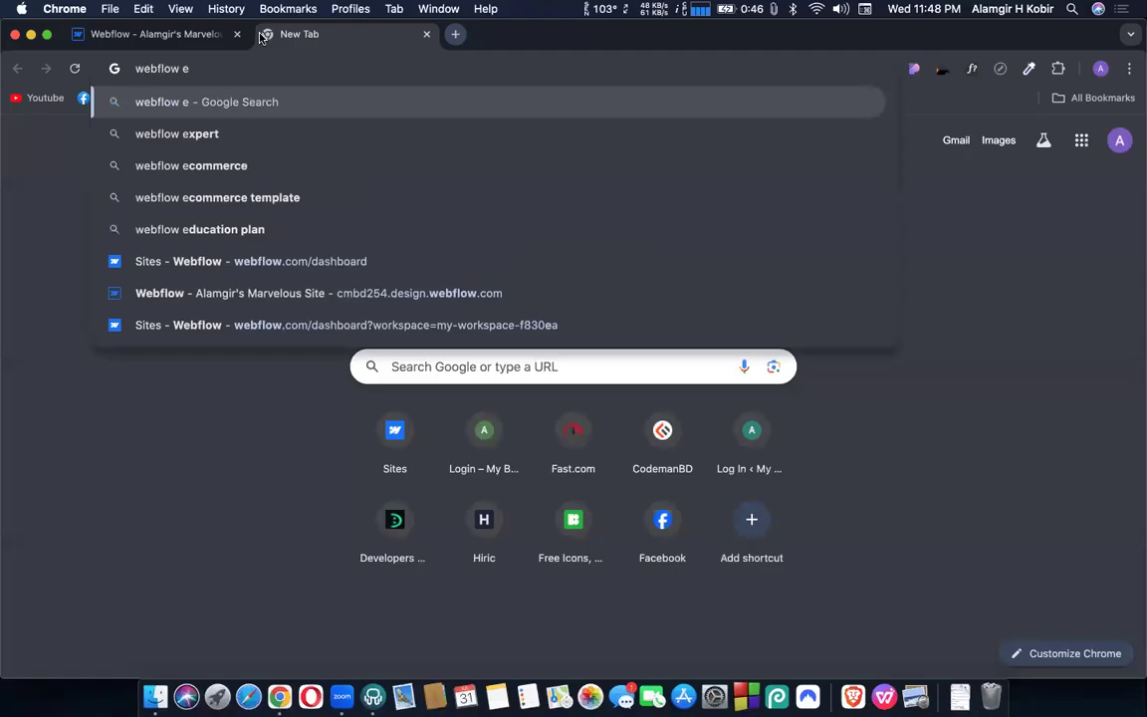
{"action": "type", "text": "commerce"}
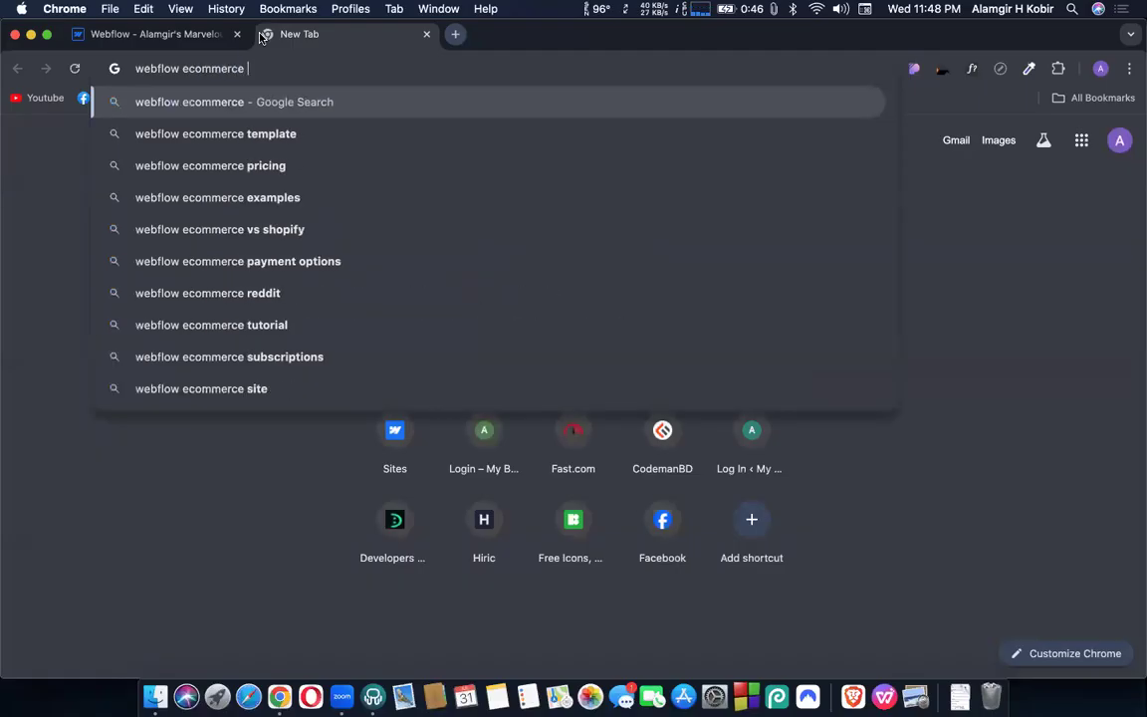
{"action": "key", "text": "Down"}
{"action": "key", "text": "Down"}
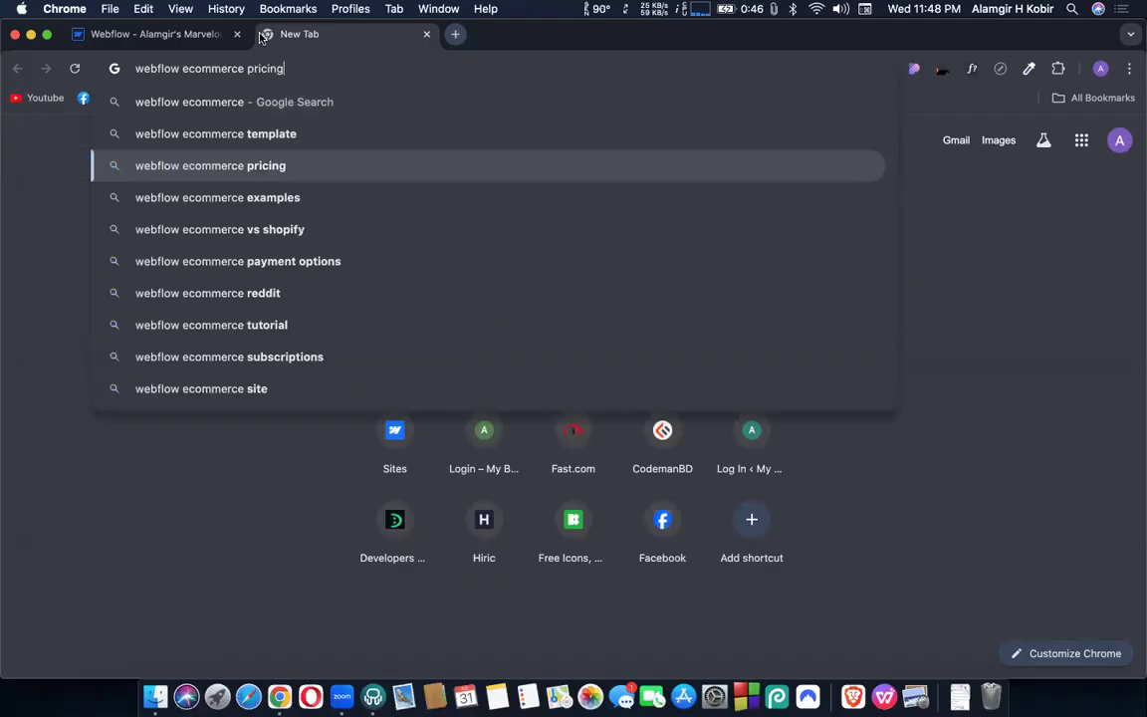
{"action": "key", "text": "Return"}
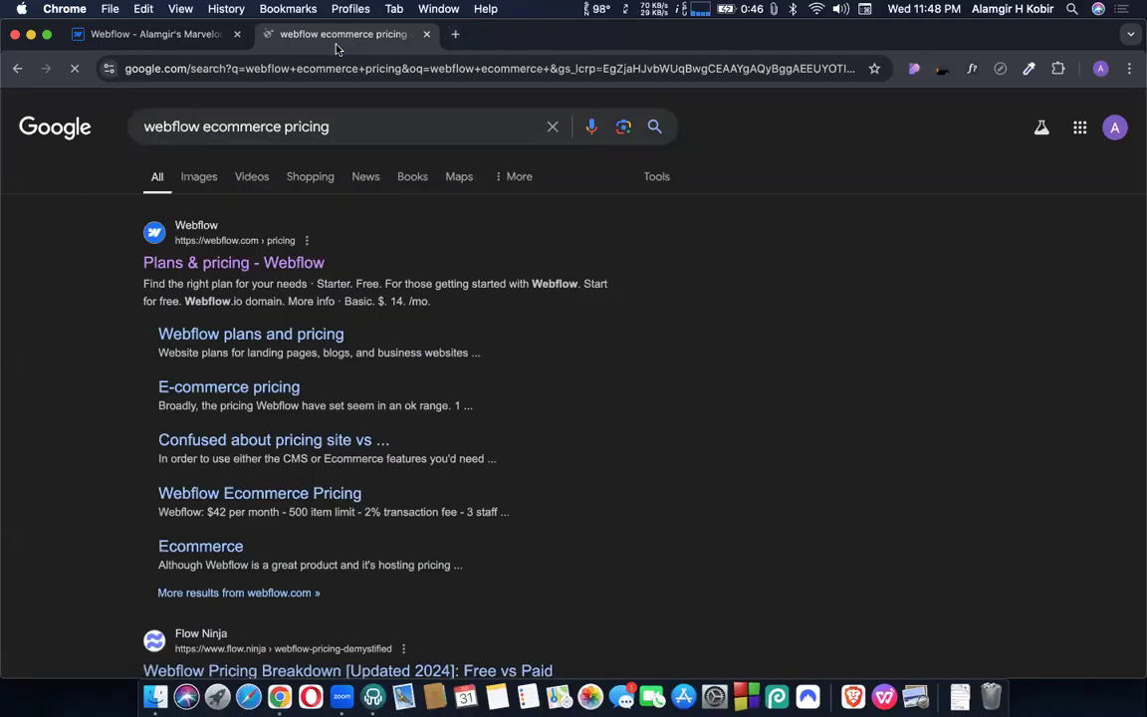
Step: Glance over the Checkout page in the Designer, and return to the search results to open Webflow's Plans & pricing page
{"action": "left_click", "coordinate": [169, 47]}
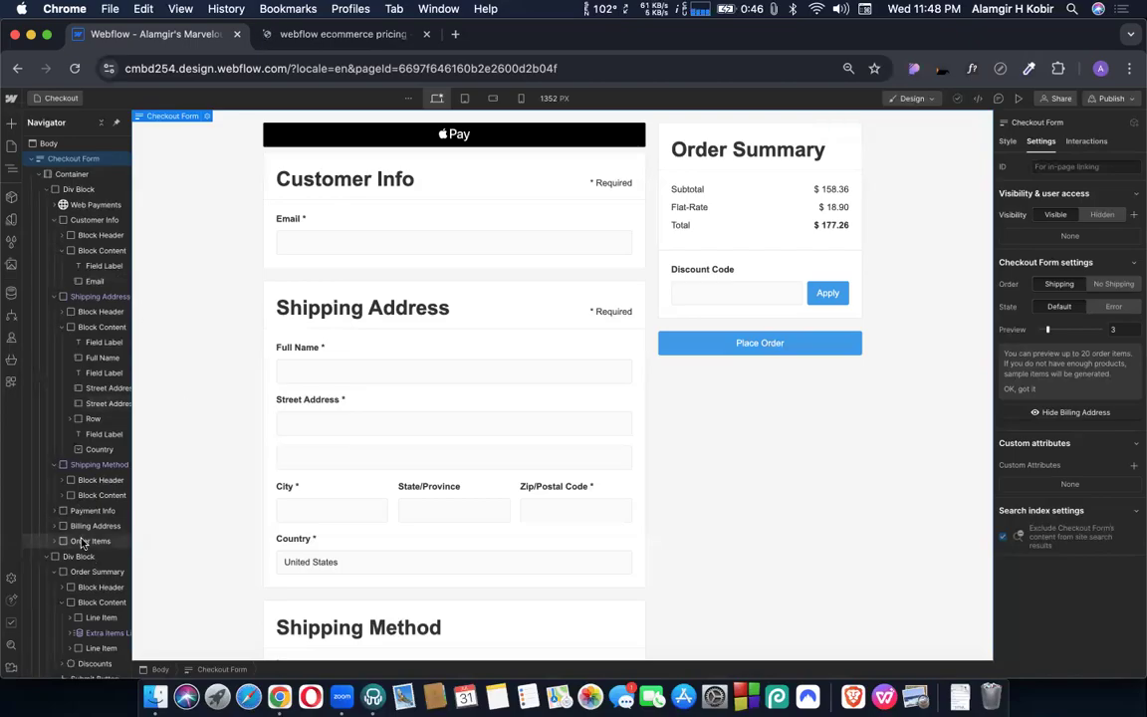
{"action": "scroll", "coordinate": [79, 468], "scroll_direction": "down", "scroll_amount": 1}
{"action": "scroll", "coordinate": [82, 464], "scroll_direction": "up", "scroll_amount": 1}
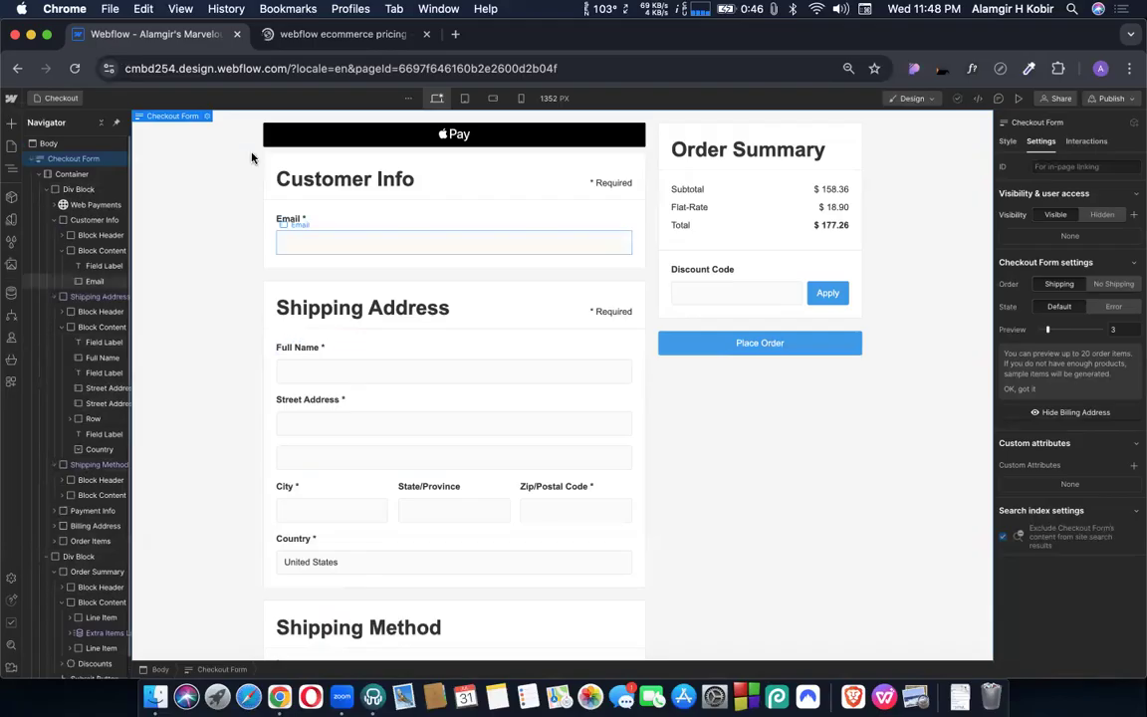
{"action": "left_click", "coordinate": [291, 33]}
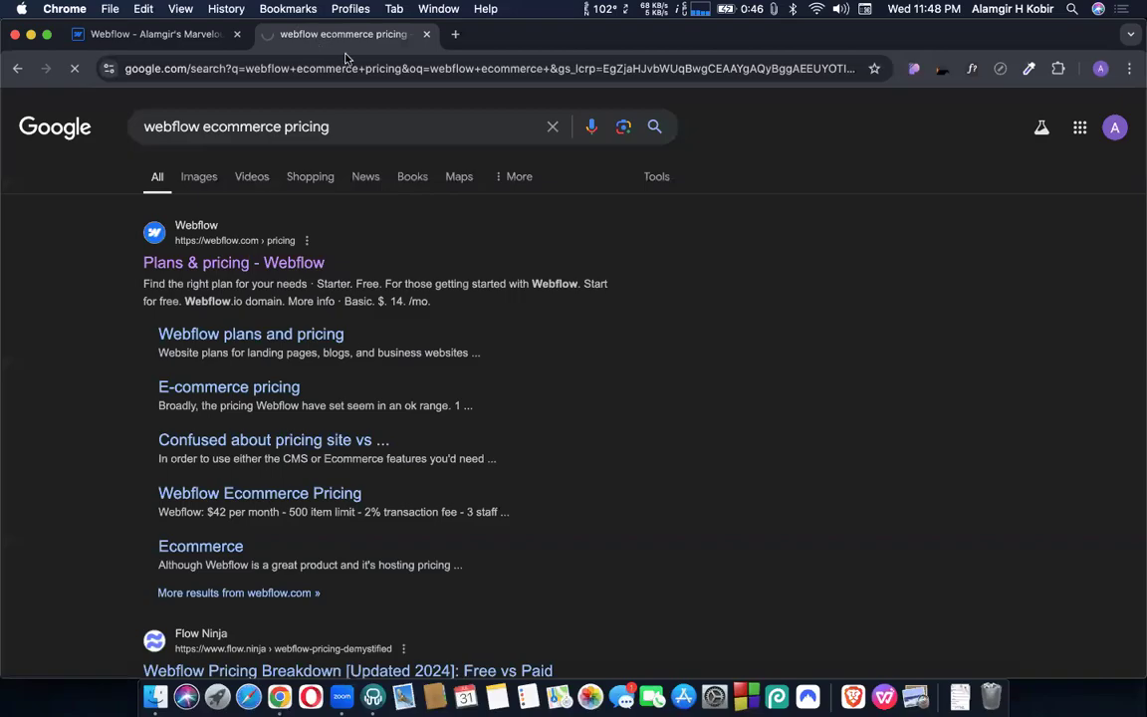
Step: Return to the Designer and open the site's settings in a separate browser tab
{"action": "left_click", "coordinate": [198, 38]}
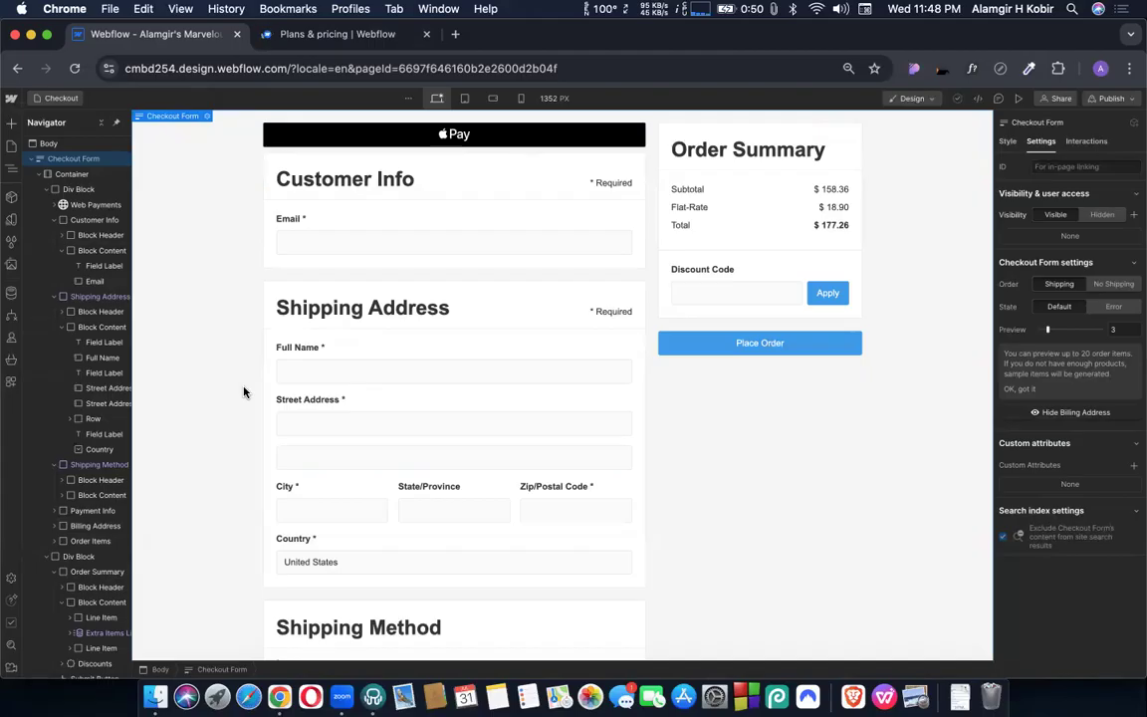
{"action": "left_click", "coordinate": [11, 99]}
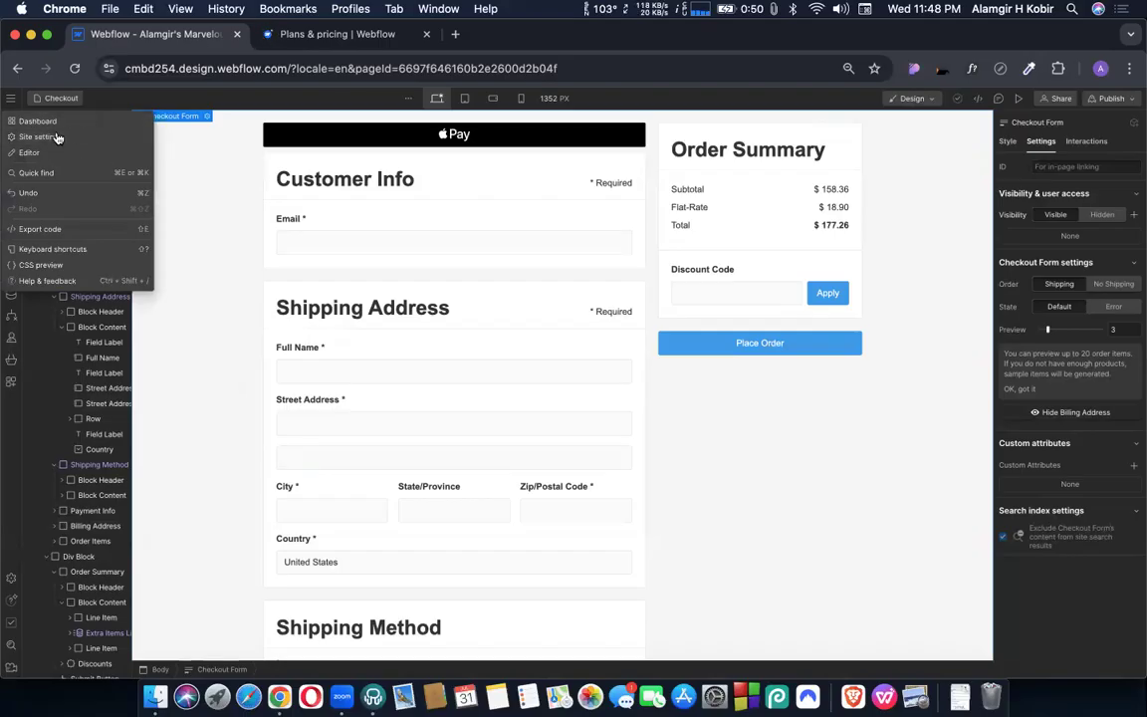
{"action": "left_click", "coordinate": [49, 141]}
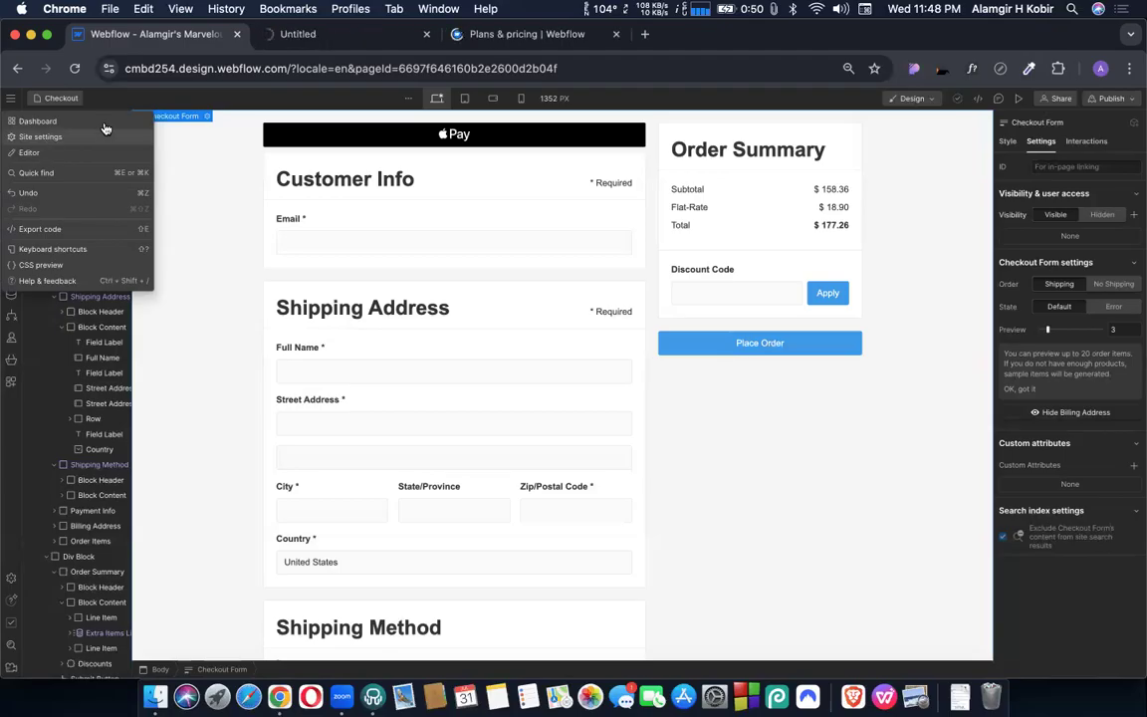
{"action": "left_click", "coordinate": [317, 33]}
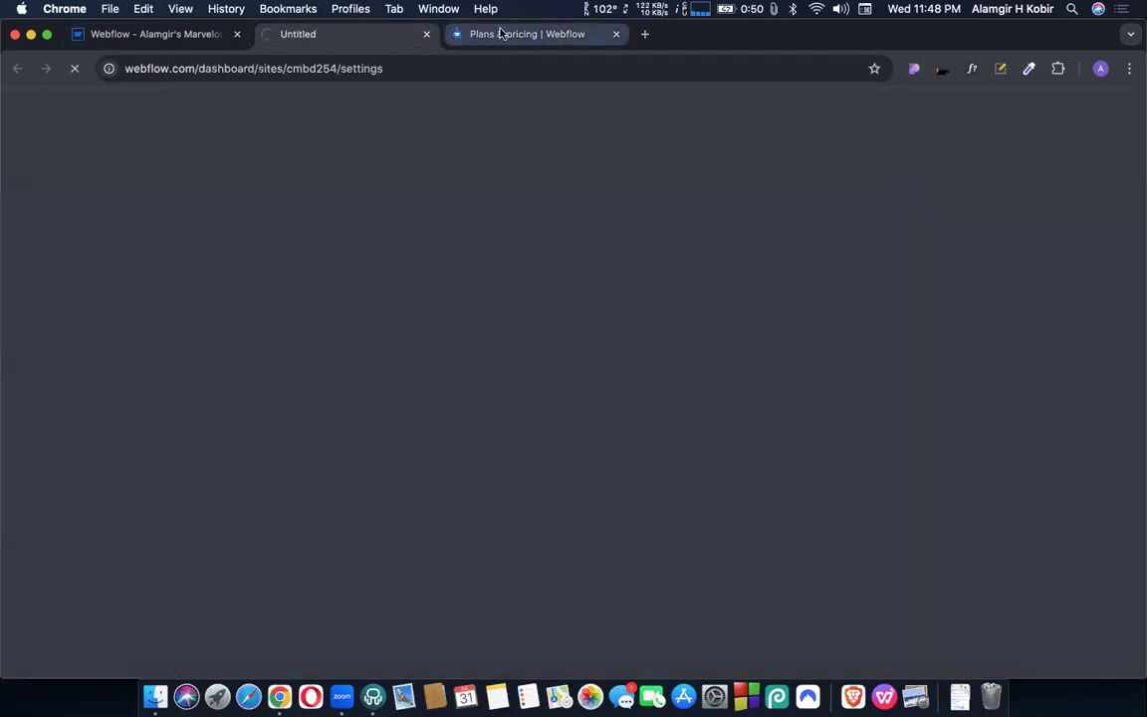
{"action": "left_click", "coordinate": [464, 33]}
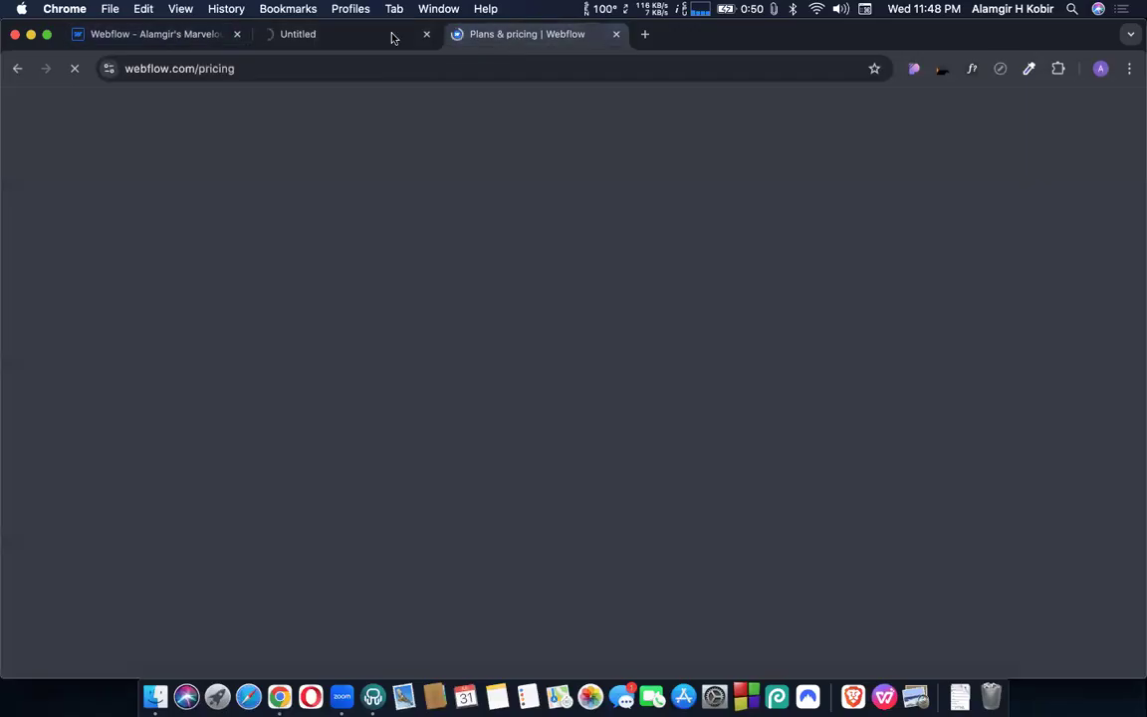
{"action": "left_click", "coordinate": [354, 35]}
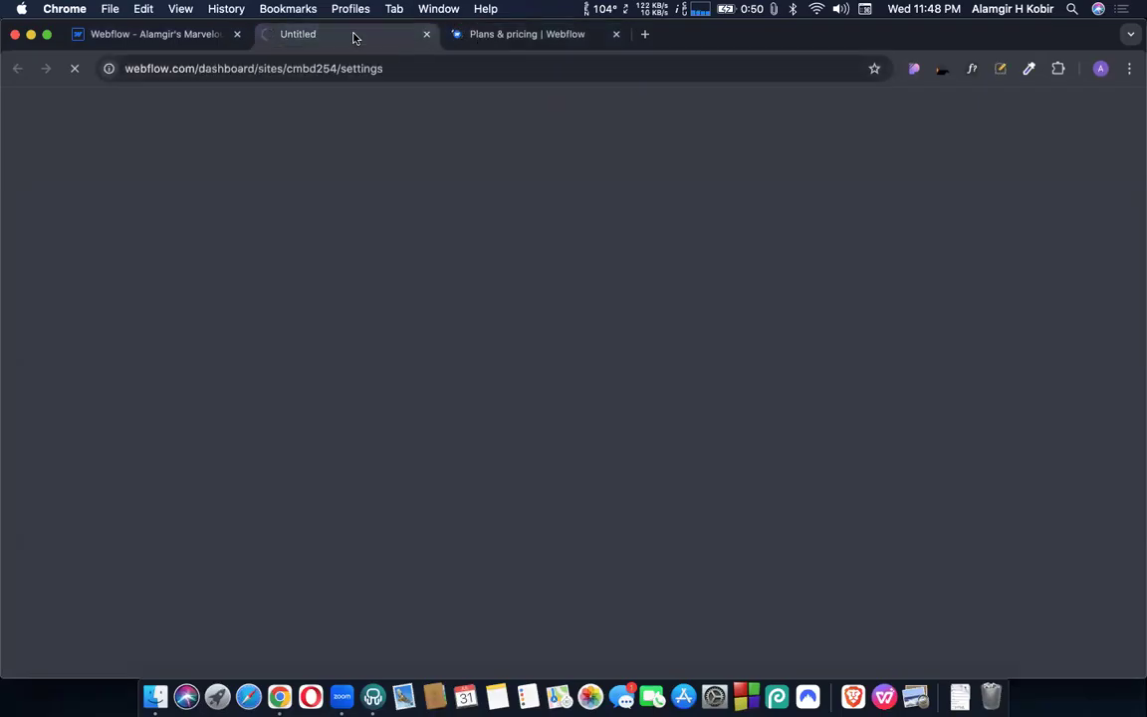
{"action": "left_click", "coordinate": [525, 34]}
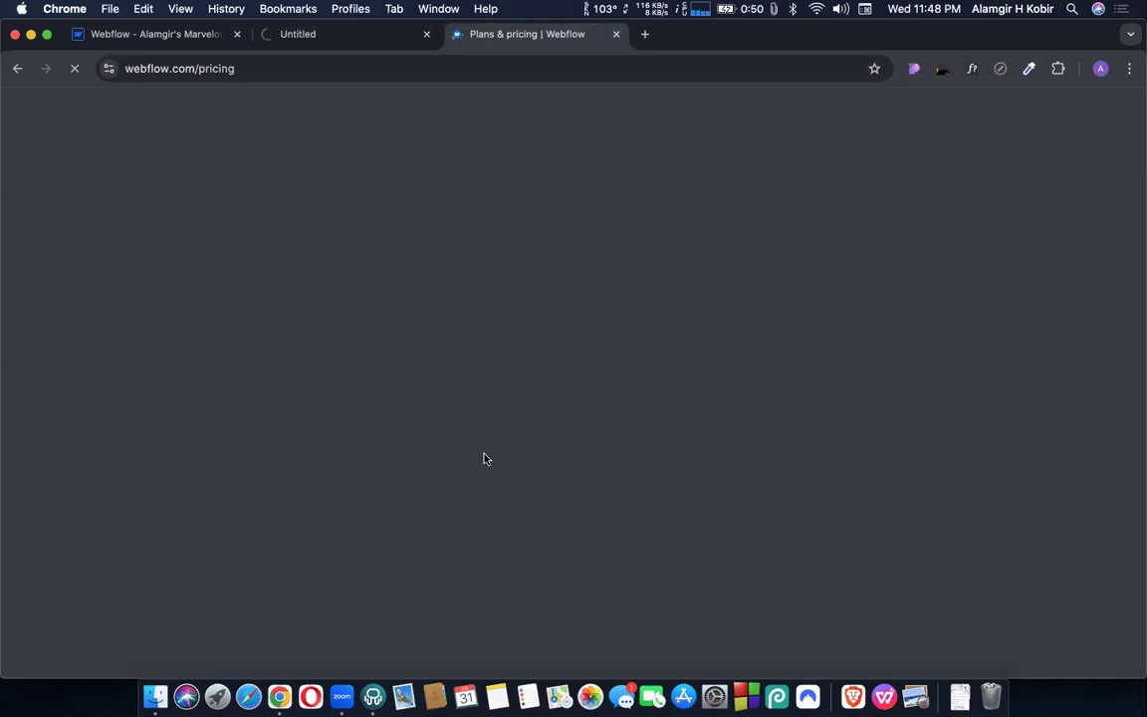
{"action": "left_click", "coordinate": [290, 32]}
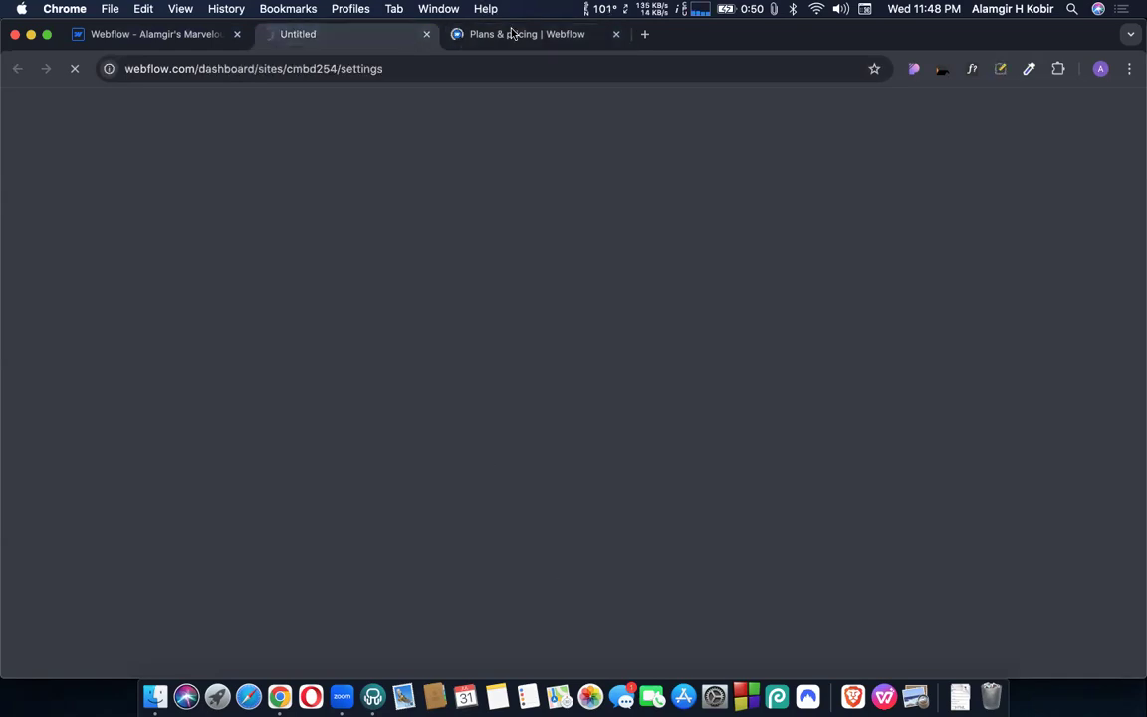
Step: Examine the General site plans on Webflow's pricing page, comparing the Basic and CMS plans' prices and purposes
{"action": "left_click", "coordinate": [511, 33]}
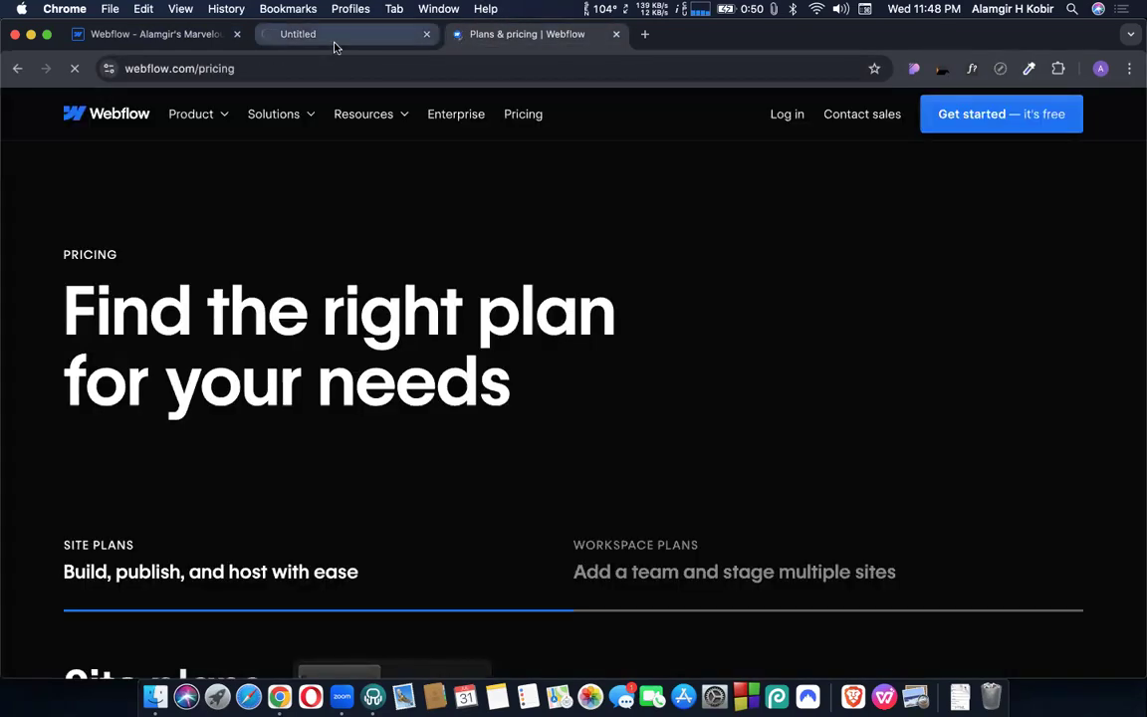
{"action": "scroll", "coordinate": [647, 379], "scroll_direction": "down", "scroll_amount": 5}
{"action": "scroll", "coordinate": [647, 379], "scroll_direction": "down", "scroll_amount": 4}
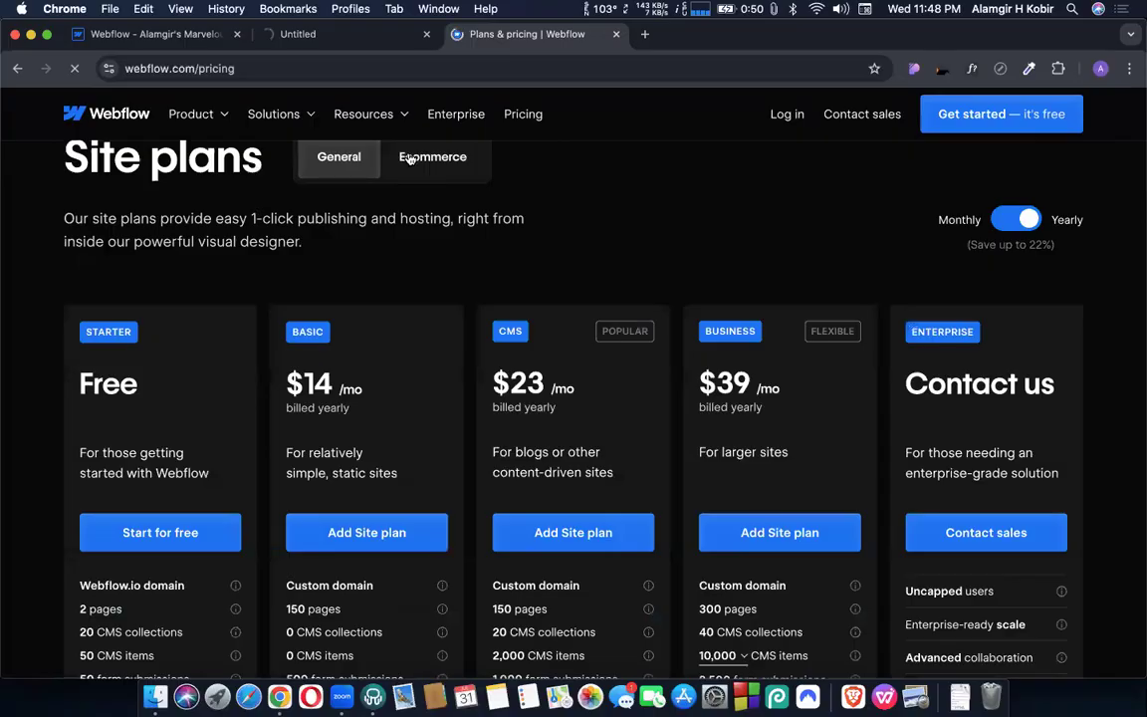
{"action": "scroll", "coordinate": [409, 159], "scroll_direction": "up", "scroll_amount": 1}
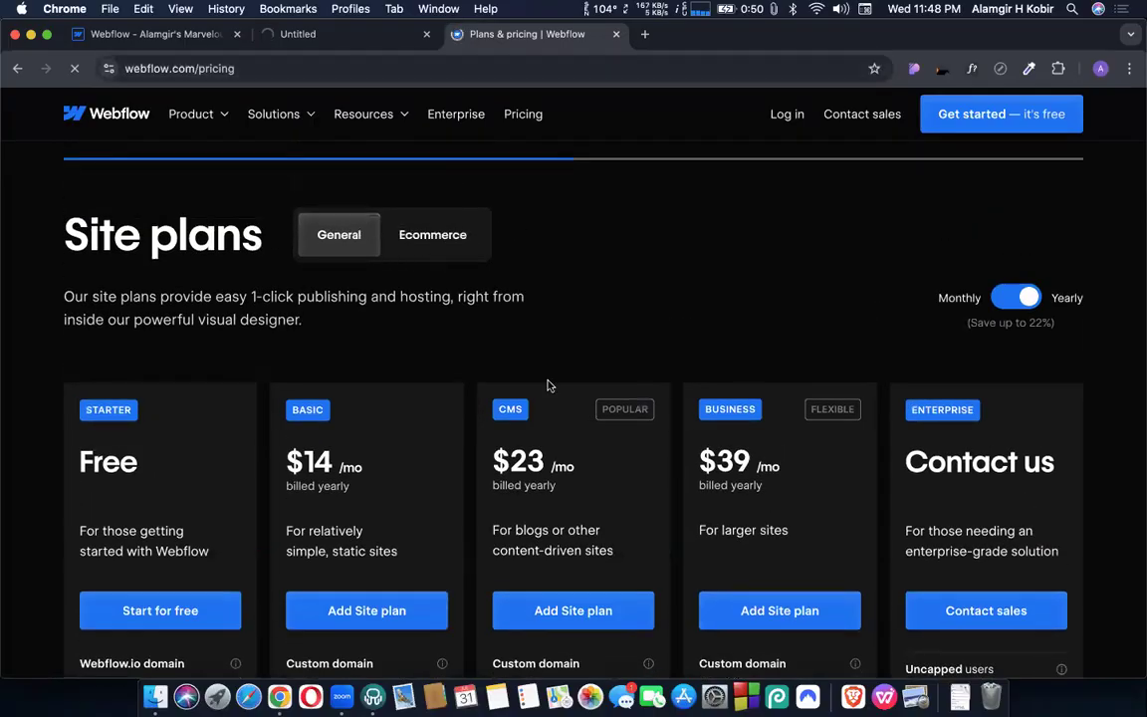
{"action": "scroll", "coordinate": [546, 385], "scroll_direction": "down", "scroll_amount": 2}
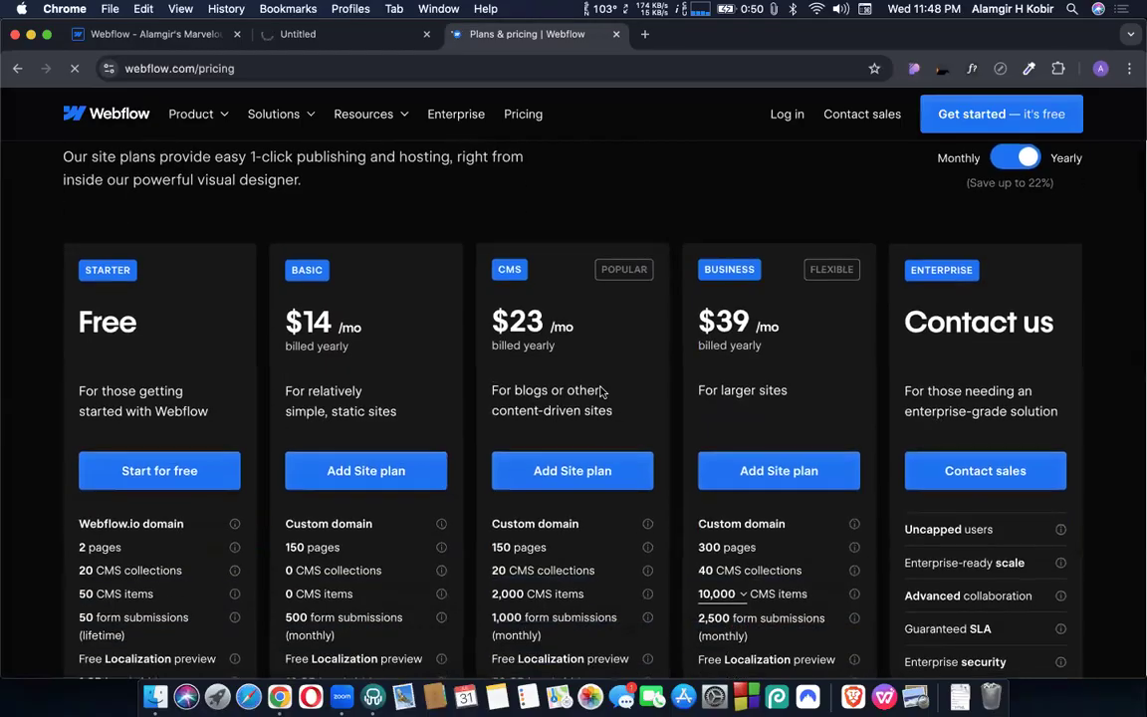
{"action": "left_click_drag", "start_coordinate": [284, 303], "coordinate": [408, 420]}
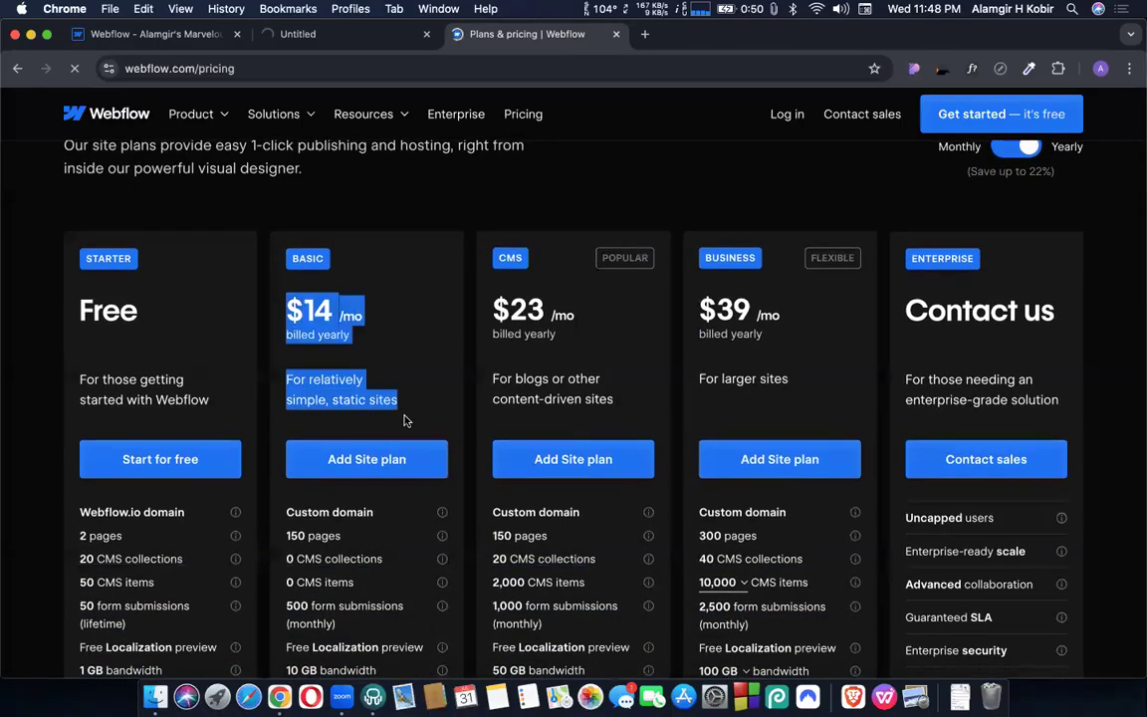
{"action": "left_click", "coordinate": [579, 391]}
{"action": "scroll", "coordinate": [578, 389], "scroll_direction": "down", "scroll_amount": 1}
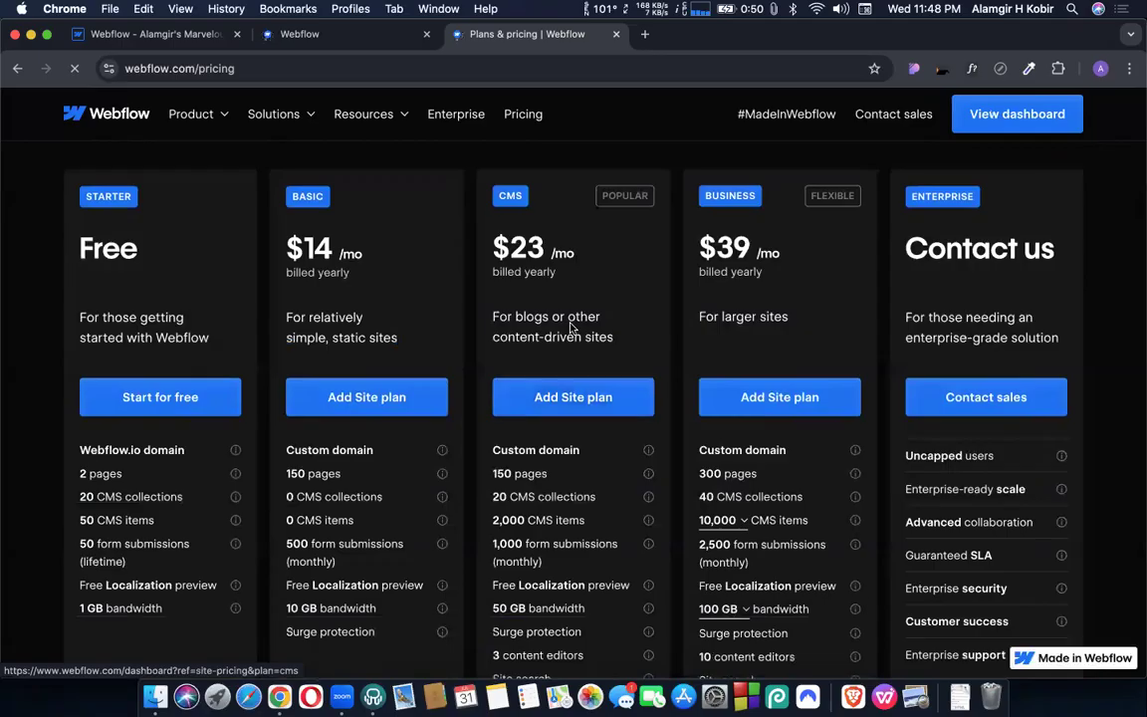
Step: Examine the CMS and Business plans on the General pricing page, comparing their included features and the Business plan's yearly-billed price
{"action": "scroll", "coordinate": [508, 469], "scroll_direction": "down", "scroll_amount": 2}
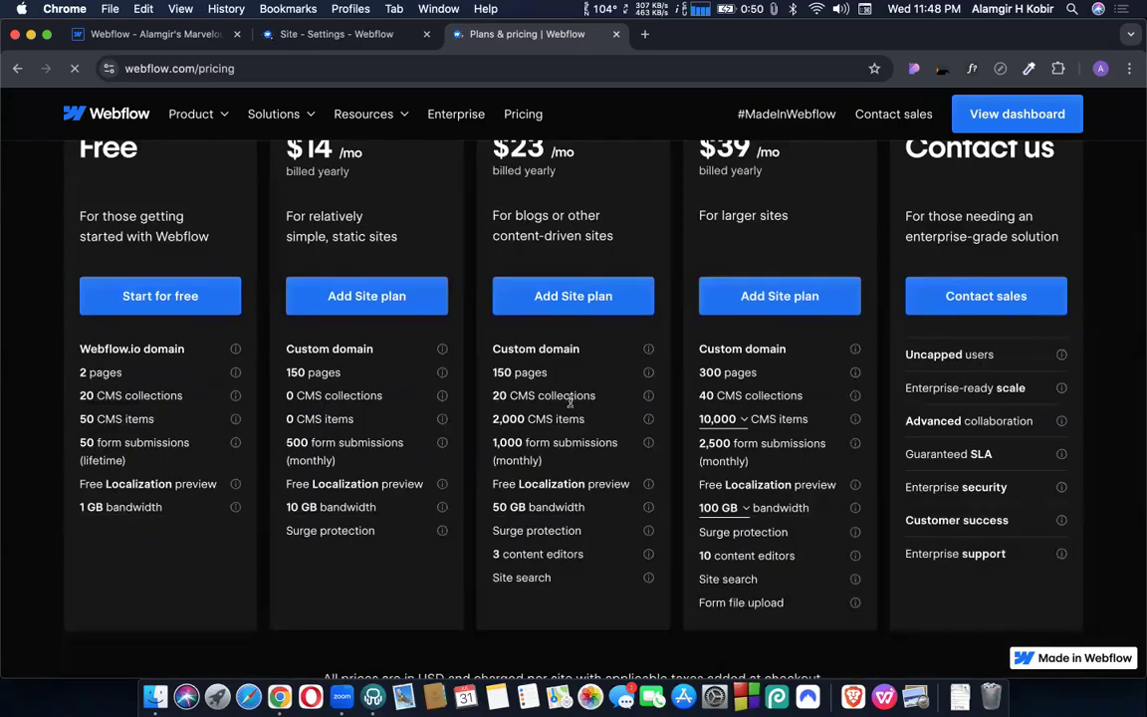
{"action": "scroll", "coordinate": [569, 401], "scroll_direction": "up", "scroll_amount": 2}
{"action": "scroll", "coordinate": [533, 358], "scroll_direction": "down", "scroll_amount": 4}
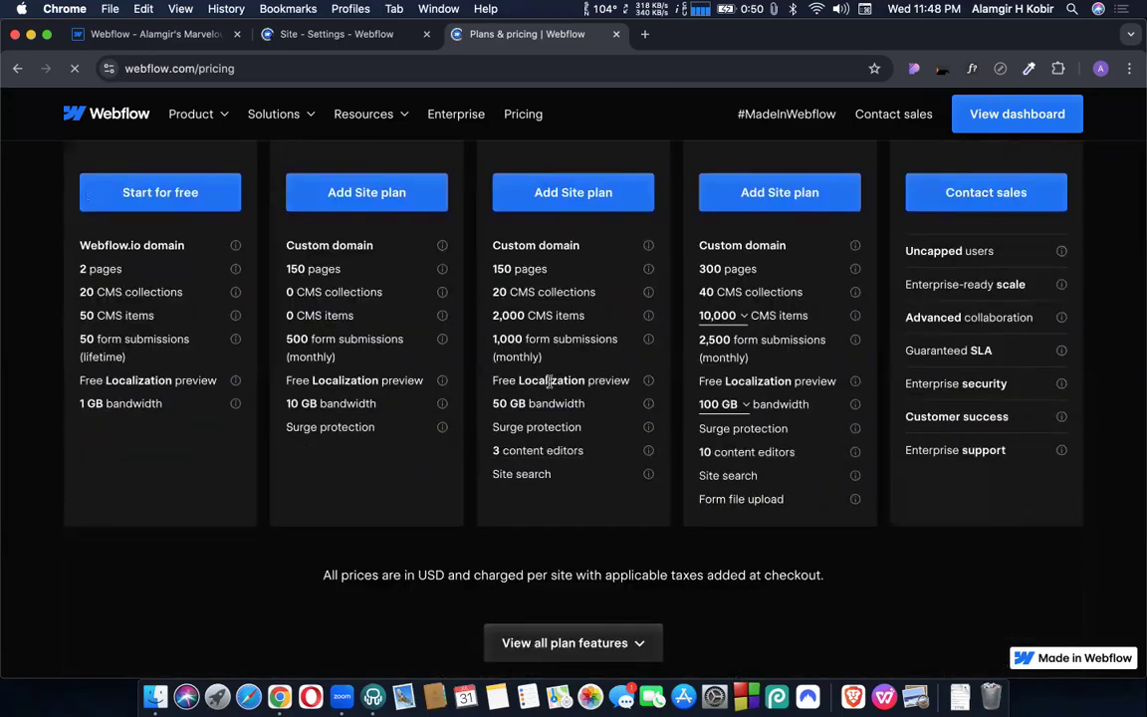
{"action": "scroll", "coordinate": [549, 381], "scroll_direction": "up", "scroll_amount": 2}
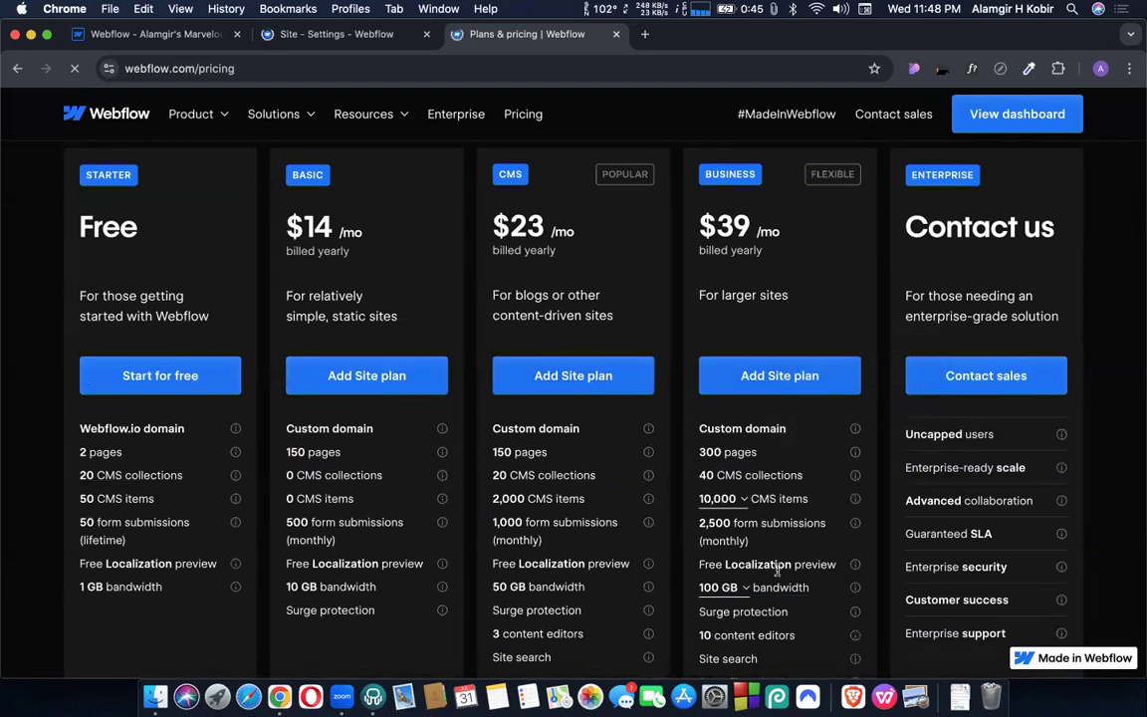
{"action": "scroll", "coordinate": [755, 501], "scroll_direction": "down", "scroll_amount": 1}
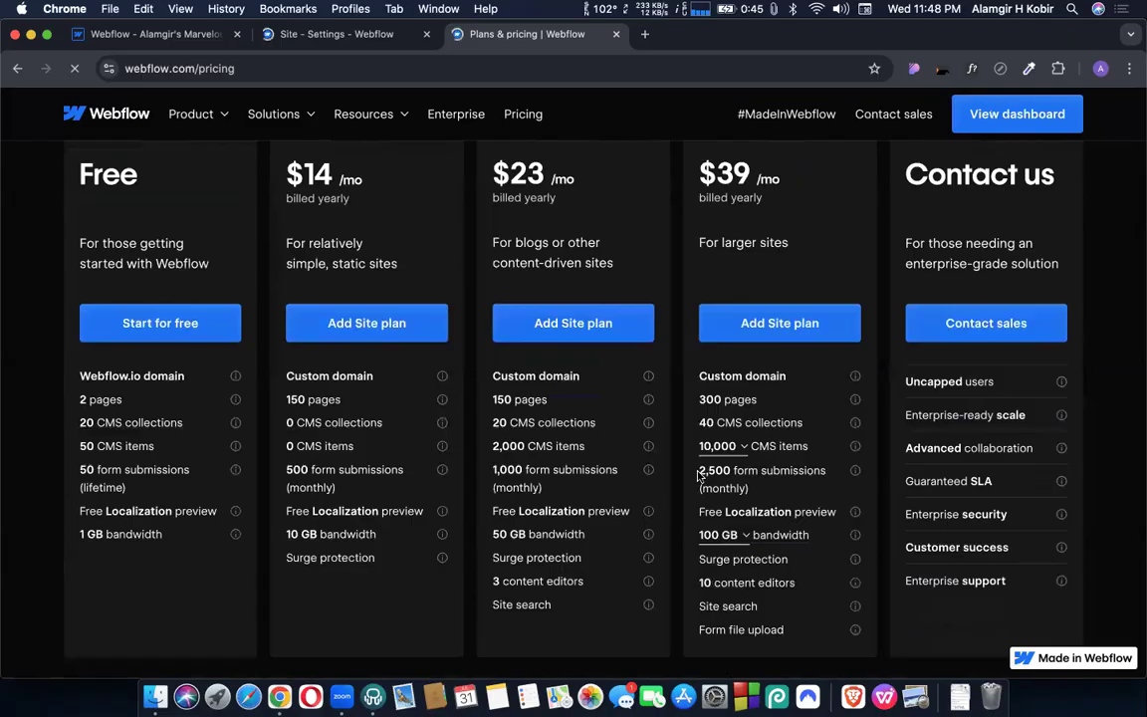
{"action": "left_click_drag", "start_coordinate": [700, 476], "coordinate": [755, 491]}
{"action": "left_click", "coordinate": [789, 200]}
{"action": "scroll", "coordinate": [737, 218], "scroll_direction": "up", "scroll_amount": 4}
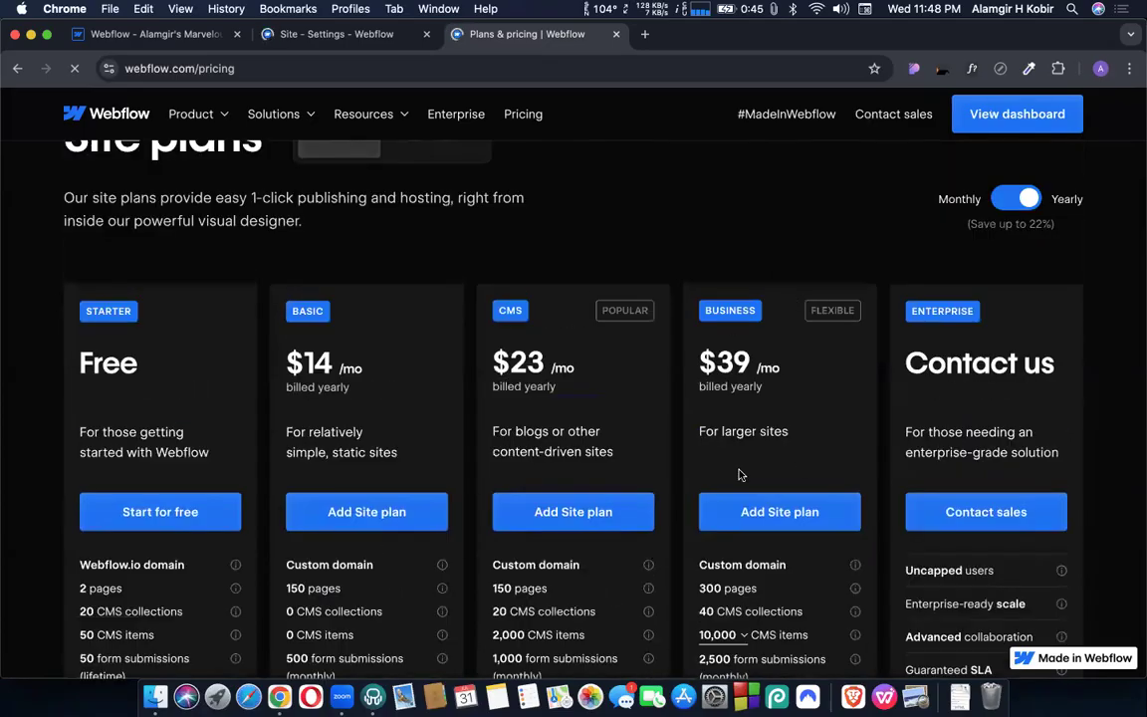
{"action": "left_click_drag", "start_coordinate": [698, 360], "coordinate": [779, 366]}
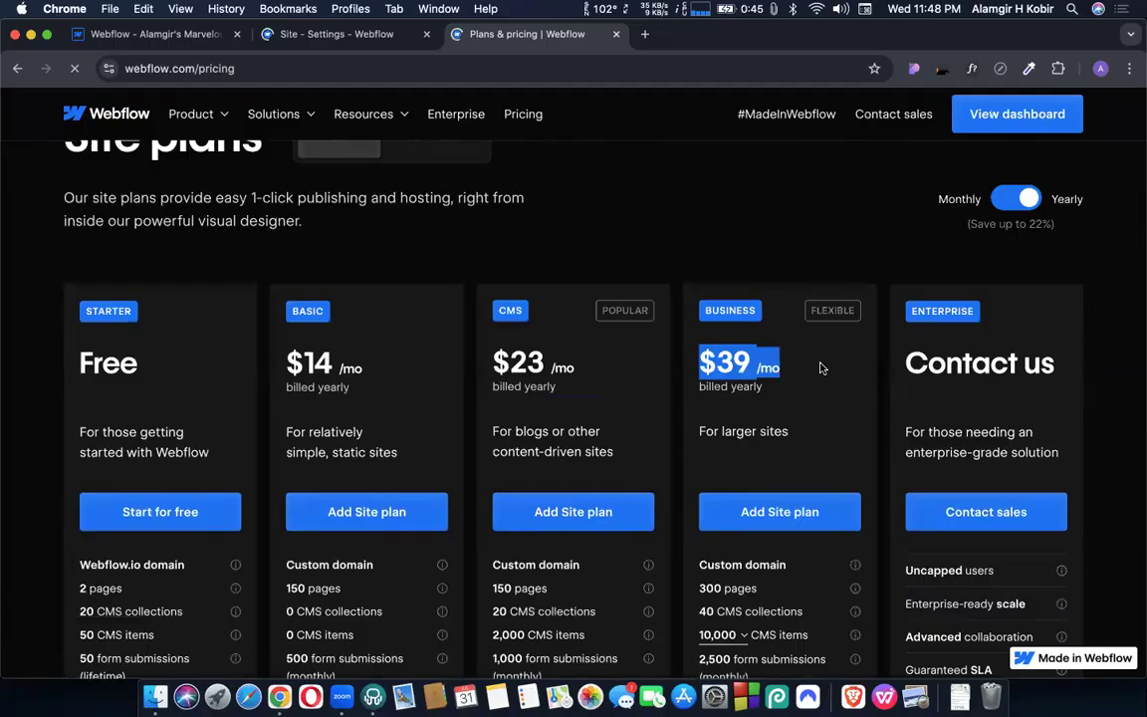
Step: Compare monthly and yearly billing for the General site plans, checking the savings note and ending on yearly billing
{"action": "left_click", "coordinate": [1003, 202]}
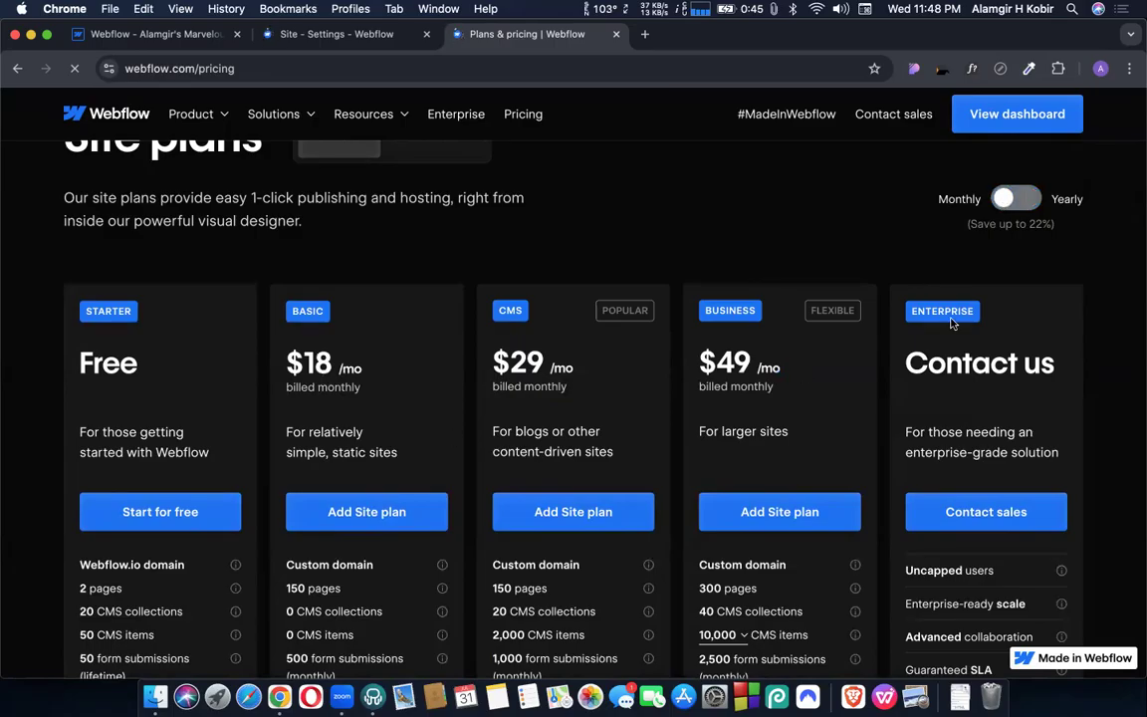
{"action": "left_click", "coordinate": [1026, 200]}
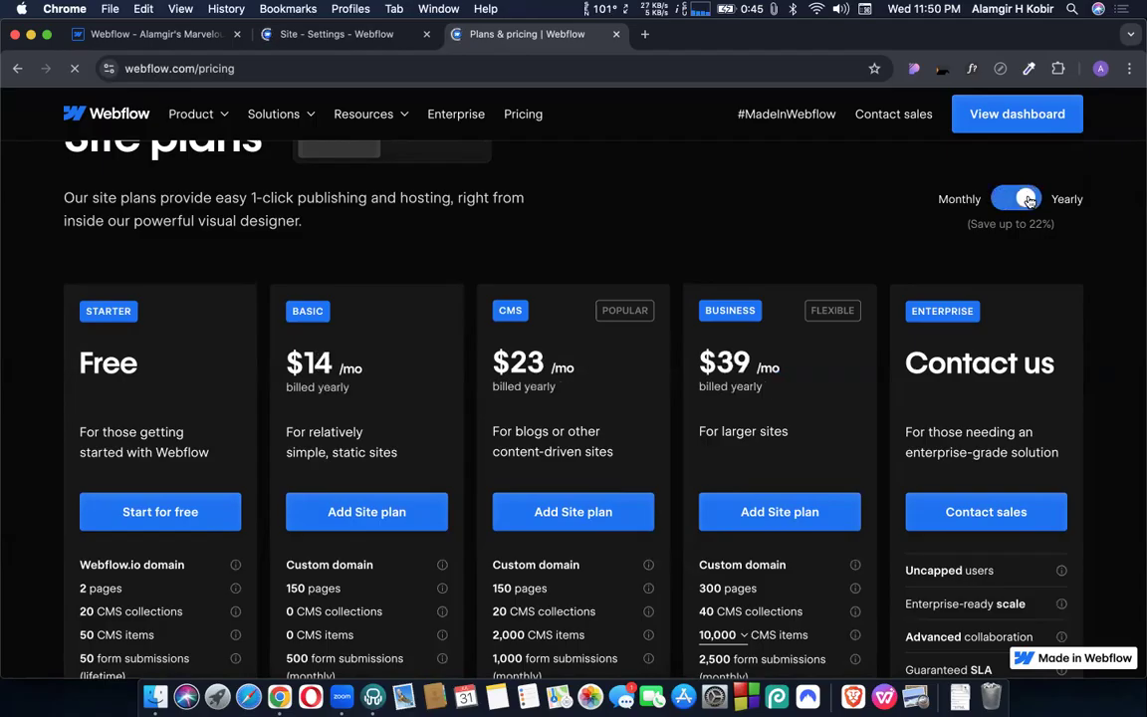
{"action": "triple_click", "coordinate": [968, 228]}
{"action": "left_click", "coordinate": [1009, 232]}
{"action": "left_click", "coordinate": [1009, 203]}
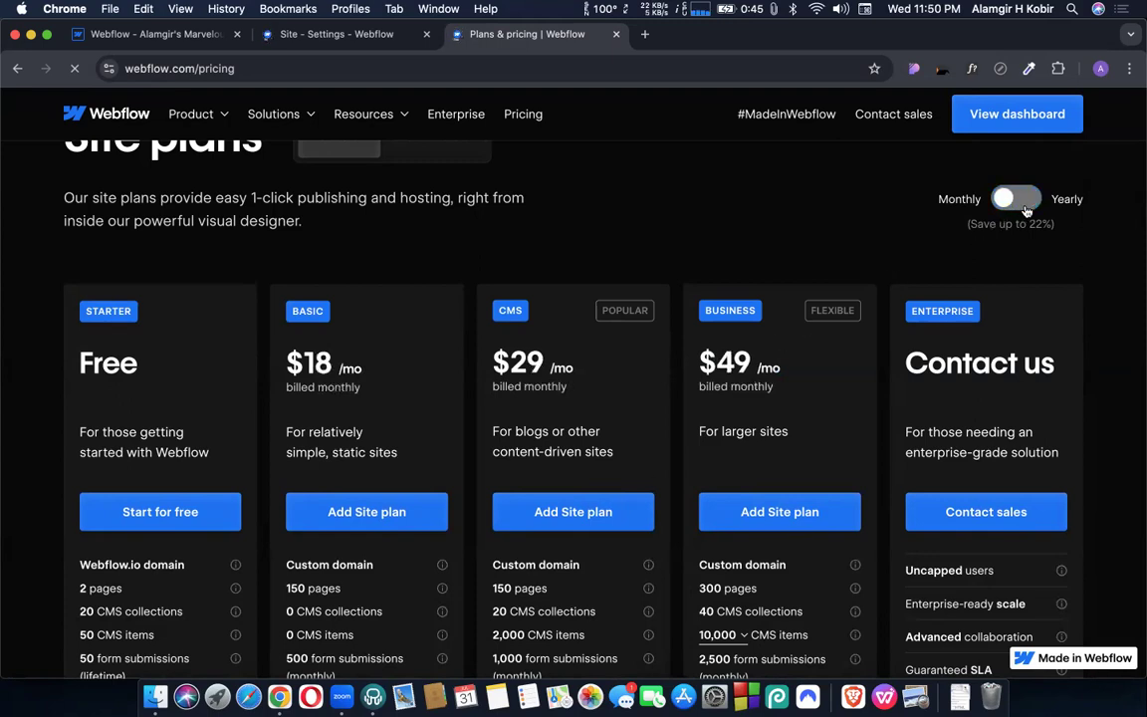
{"action": "left_click", "coordinate": [1027, 208]}
Step: Examine the Enterprise plan's pricing terms and feature list alongside the other General site plans
{"action": "scroll", "coordinate": [906, 289], "scroll_direction": "down", "scroll_amount": 2}
{"action": "scroll", "coordinate": [904, 291], "scroll_direction": "up", "scroll_amount": 1}
{"action": "scroll", "coordinate": [904, 291], "scroll_direction": "down", "scroll_amount": 1}
{"action": "left_click_drag", "start_coordinate": [904, 267], "coordinate": [1060, 284]}
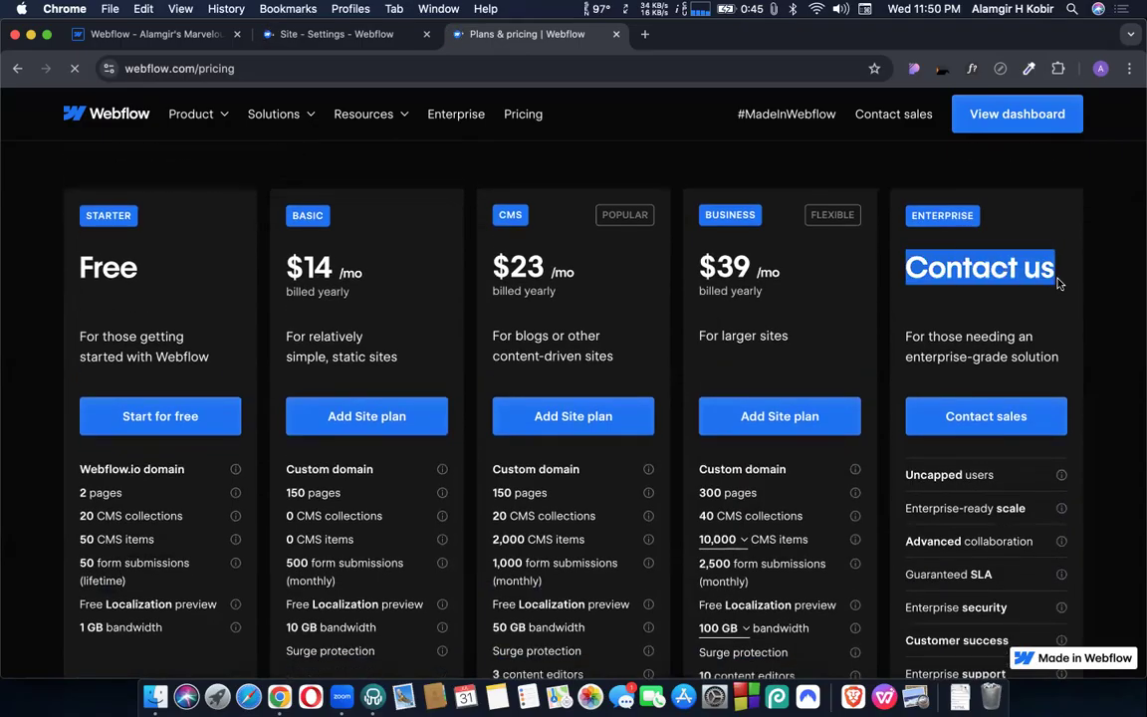
{"action": "scroll", "coordinate": [1018, 328], "scroll_direction": "down", "scroll_amount": 3}
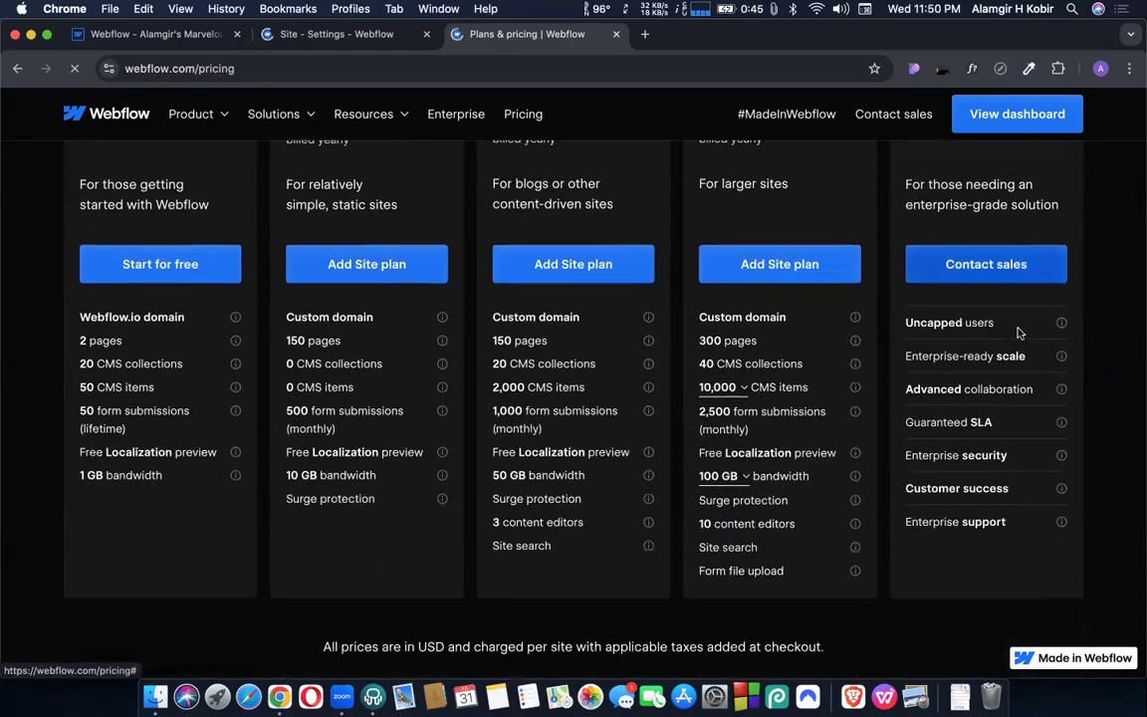
{"action": "scroll", "coordinate": [1018, 331], "scroll_direction": "up", "scroll_amount": 5}
{"action": "left_click", "coordinate": [953, 344]}
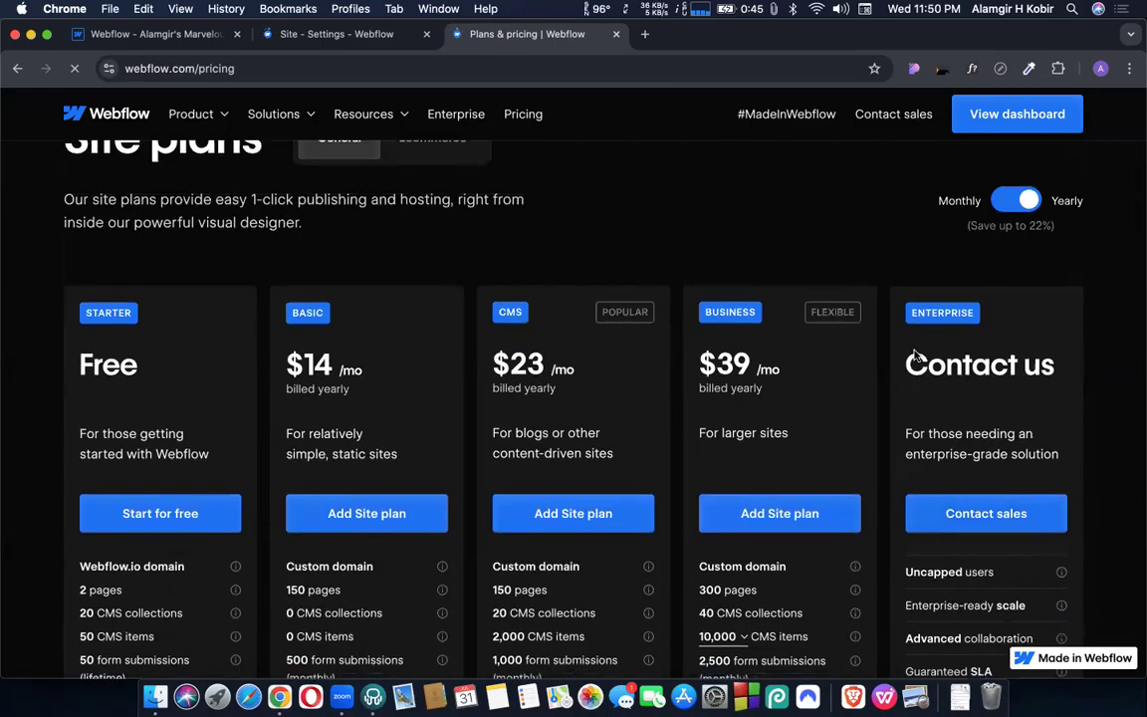
{"action": "scroll", "coordinate": [921, 399], "scroll_direction": "down", "scroll_amount": 2}
{"action": "scroll", "coordinate": [617, 169], "scroll_direction": "up", "scroll_amount": 3}
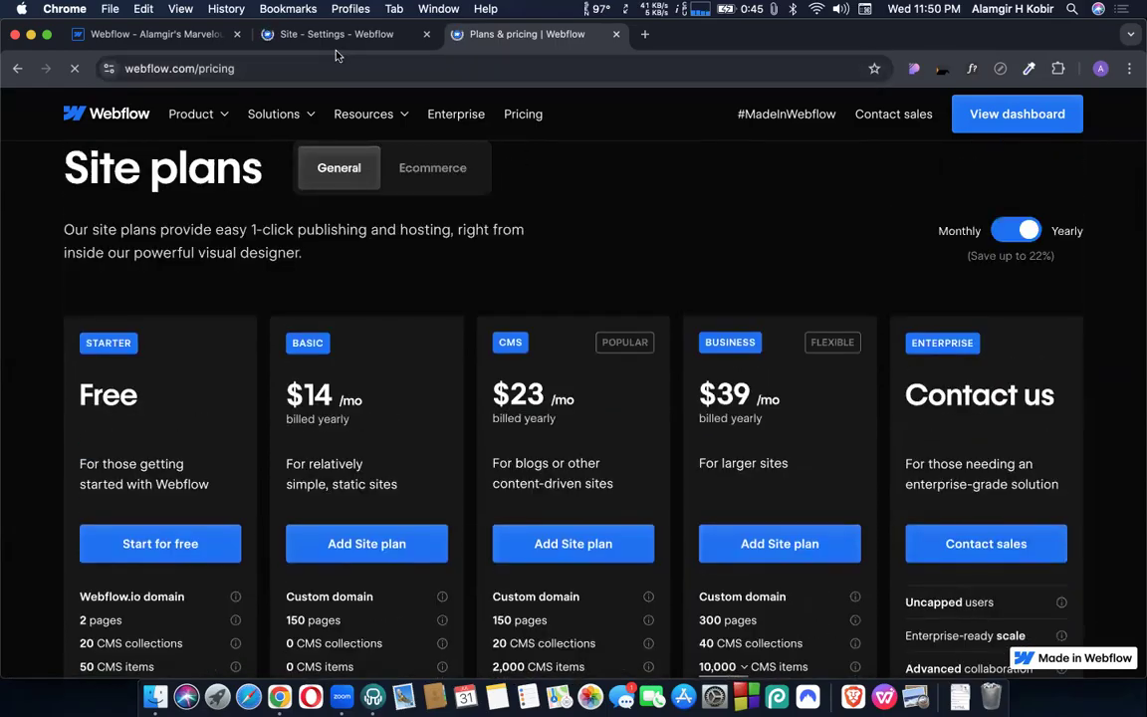
Step: Glance at the site settings browser tab, and return to the pricing page to show the Ecommerce site plans
{"action": "left_click", "coordinate": [334, 34]}
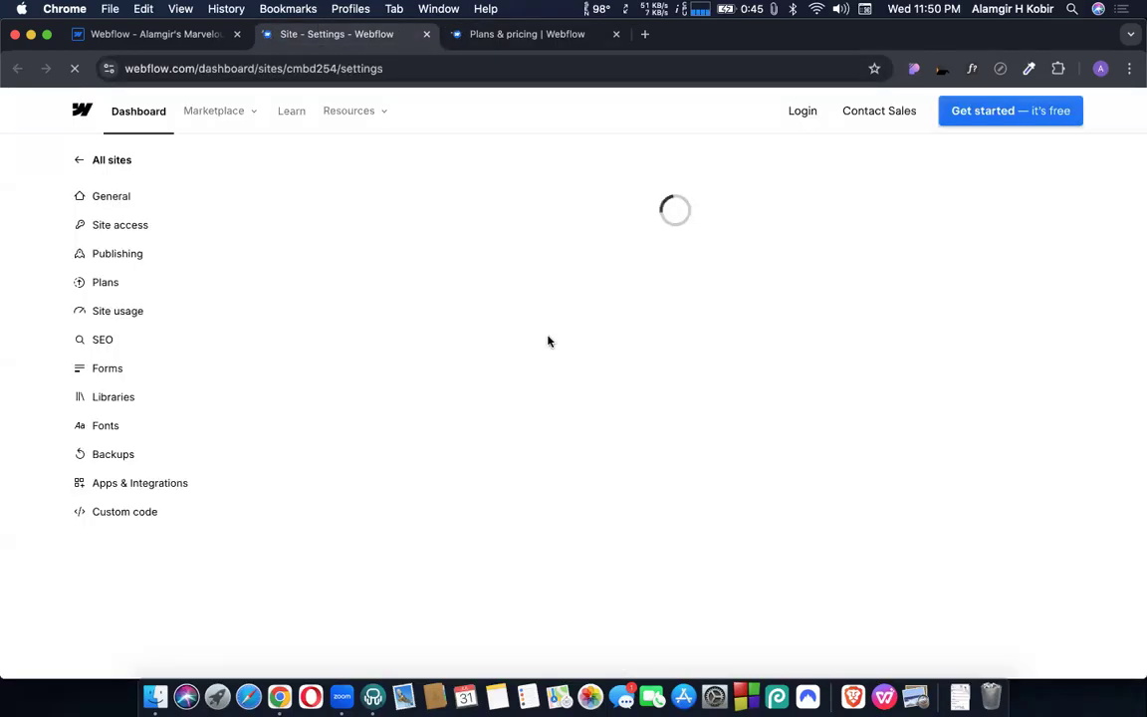
{"action": "left_click", "coordinate": [507, 39]}
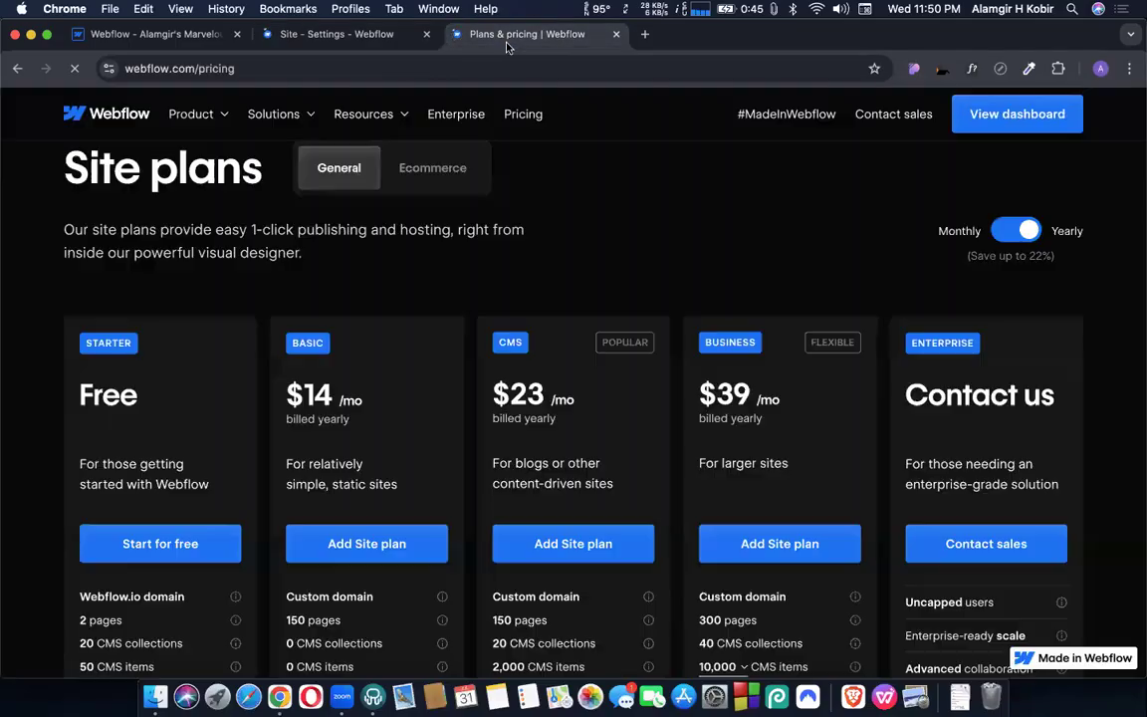
{"action": "left_click", "coordinate": [418, 180]}
{"action": "scroll", "coordinate": [624, 246], "scroll_direction": "down", "scroll_amount": 2}
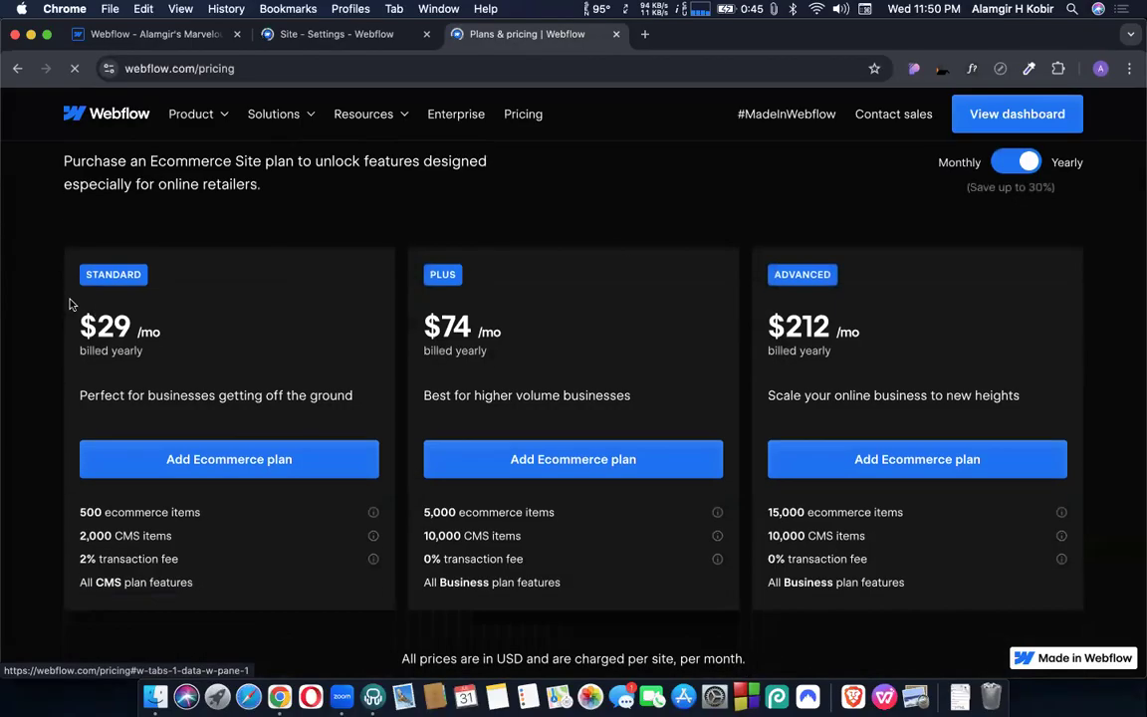
Step: Examine the Standard ecommerce plan's price, intended businesses and ecommerce item limit
{"action": "left_click_drag", "start_coordinate": [82, 328], "coordinate": [247, 394]}
{"action": "left_click", "coordinate": [107, 505]}
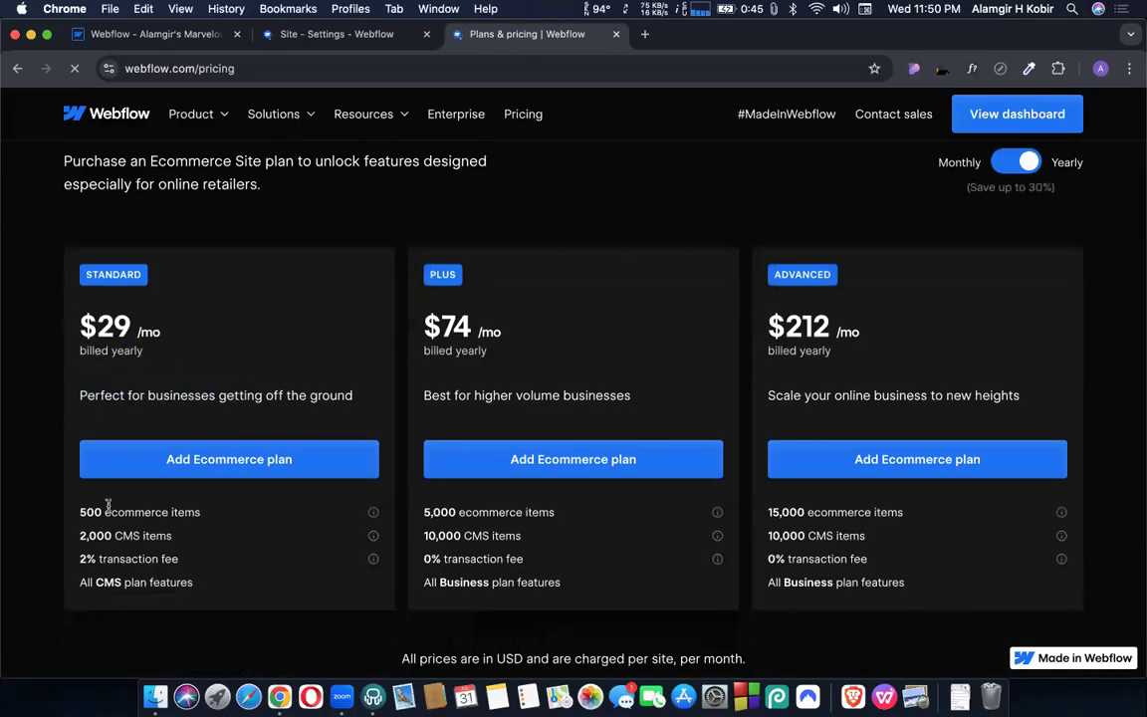
{"action": "left_click_drag", "start_coordinate": [74, 512], "coordinate": [220, 525]}
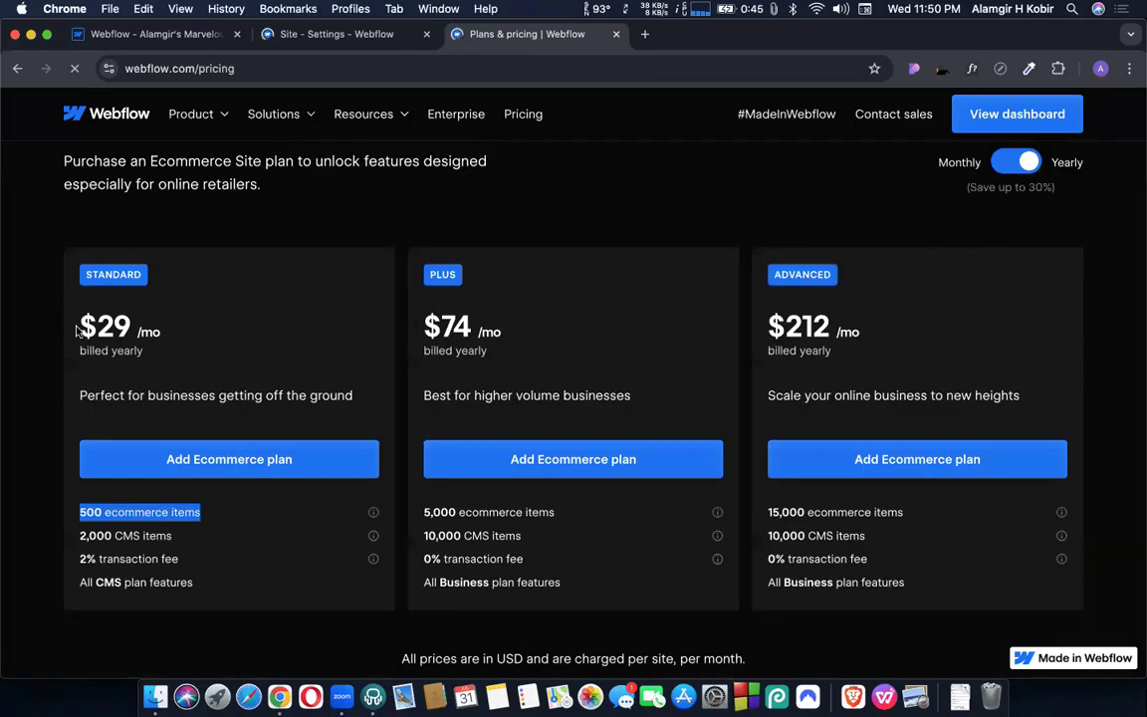
{"action": "left_click_drag", "start_coordinate": [78, 325], "coordinate": [351, 417]}
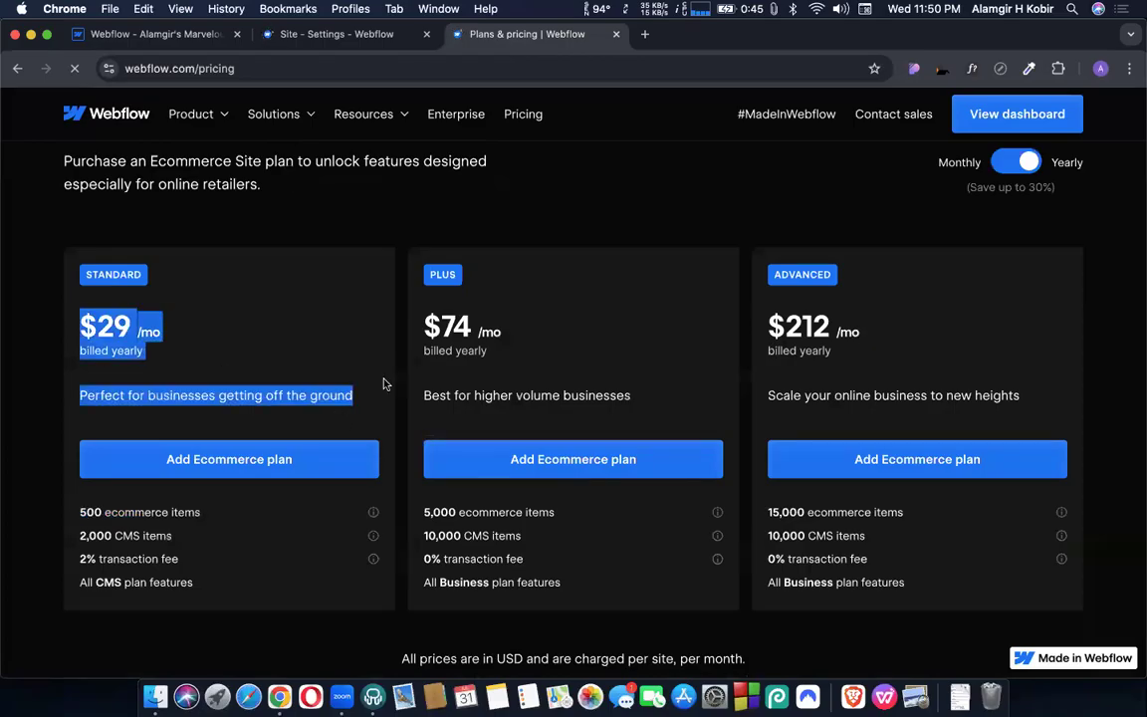
{"action": "left_click", "coordinate": [385, 384]}
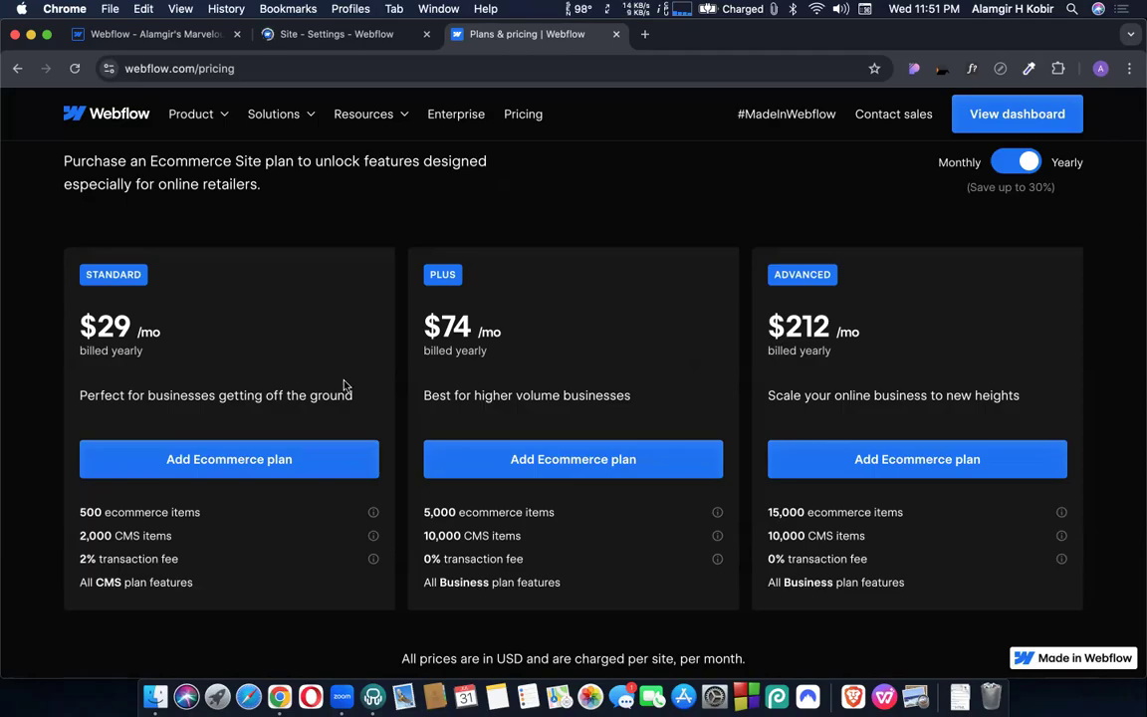
{"action": "triple_click", "coordinate": [152, 396]}
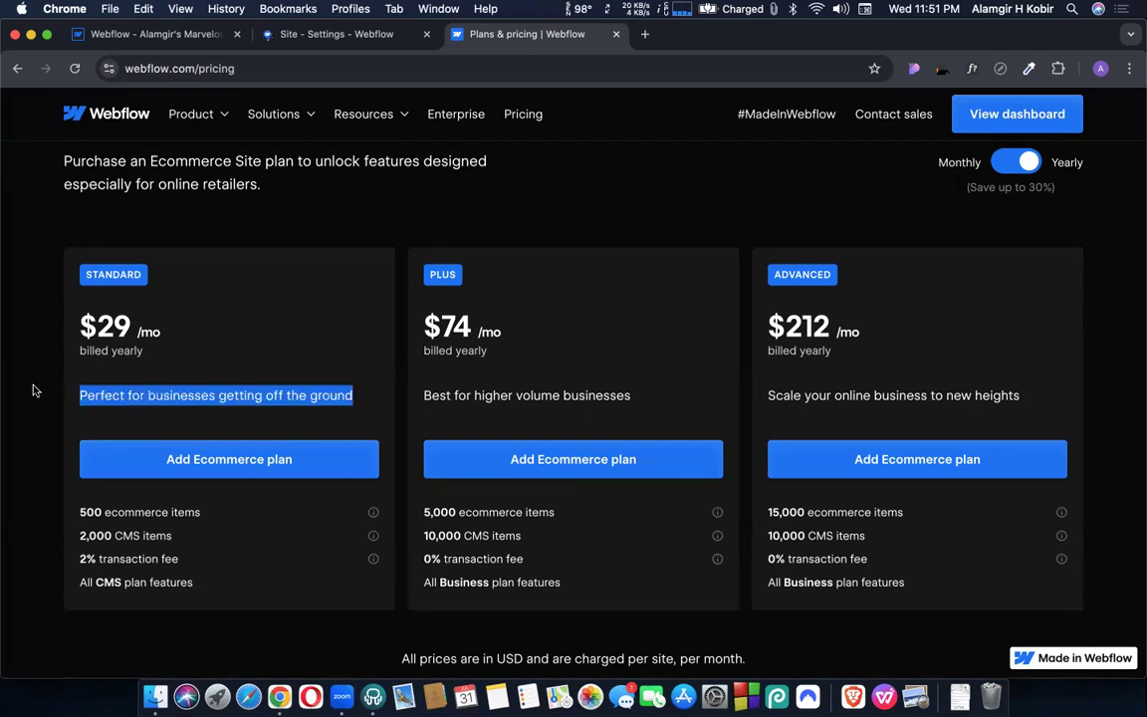
{"action": "left_click", "coordinate": [85, 264]}
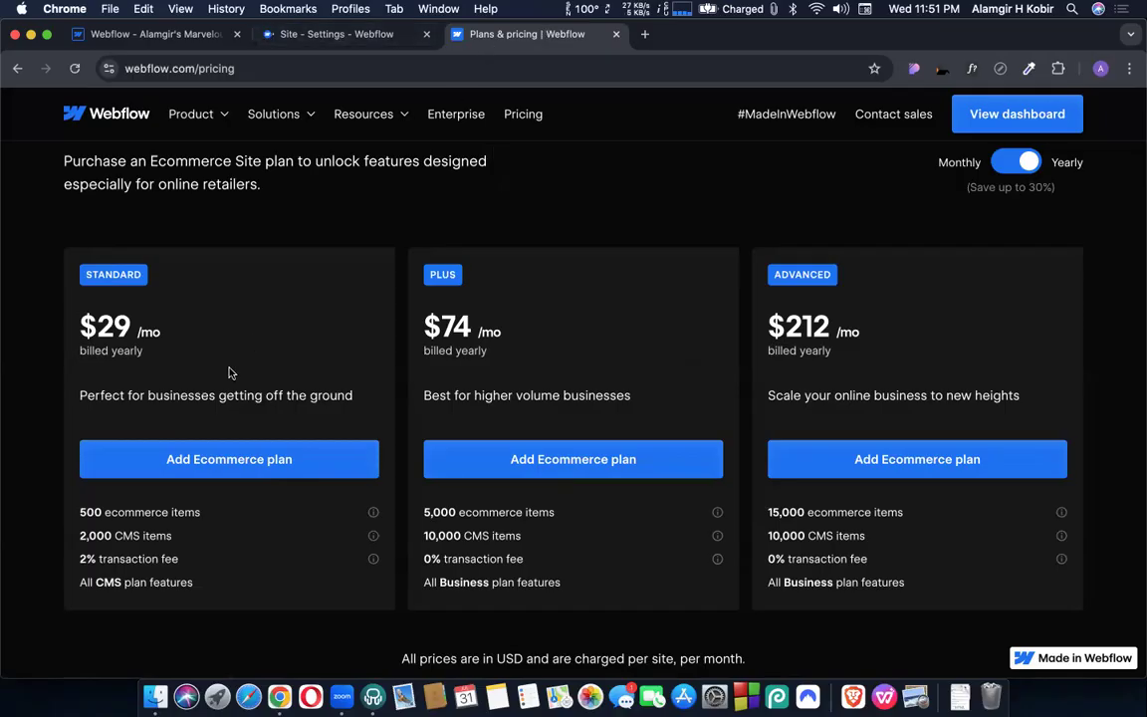
Step: Review the Standard ecommerce plan's feature list, focusing on its transaction fee
{"action": "left_click_drag", "start_coordinate": [74, 559], "coordinate": [204, 557]}
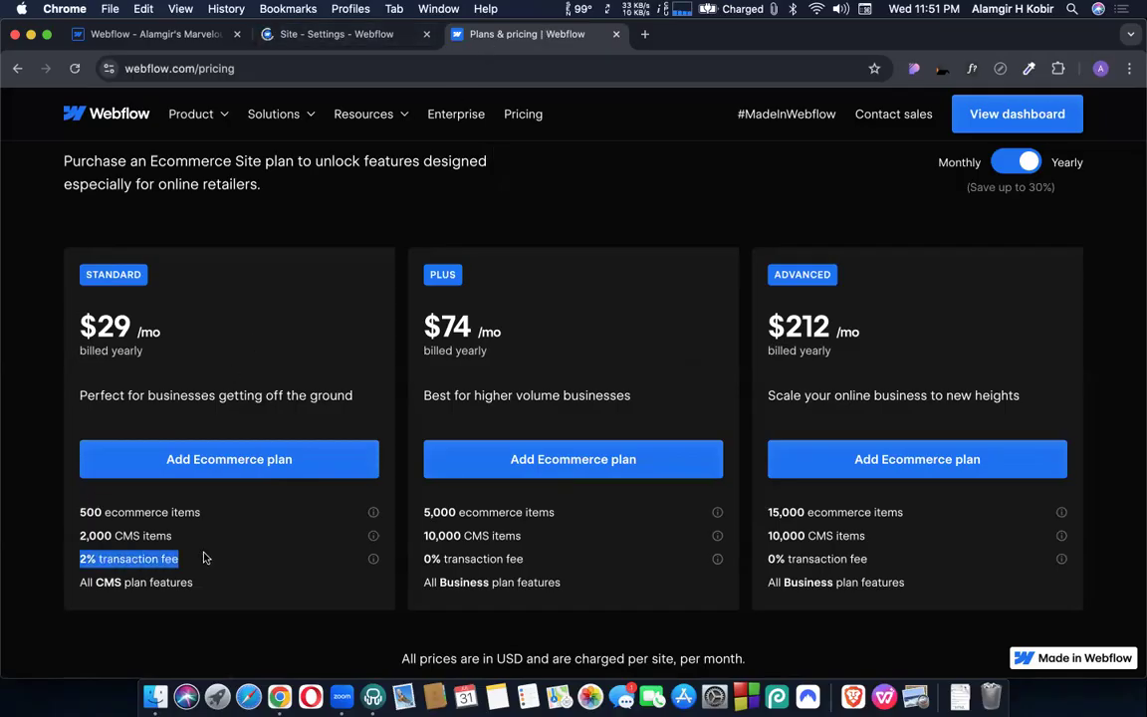
{"action": "left_click", "coordinate": [179, 560]}
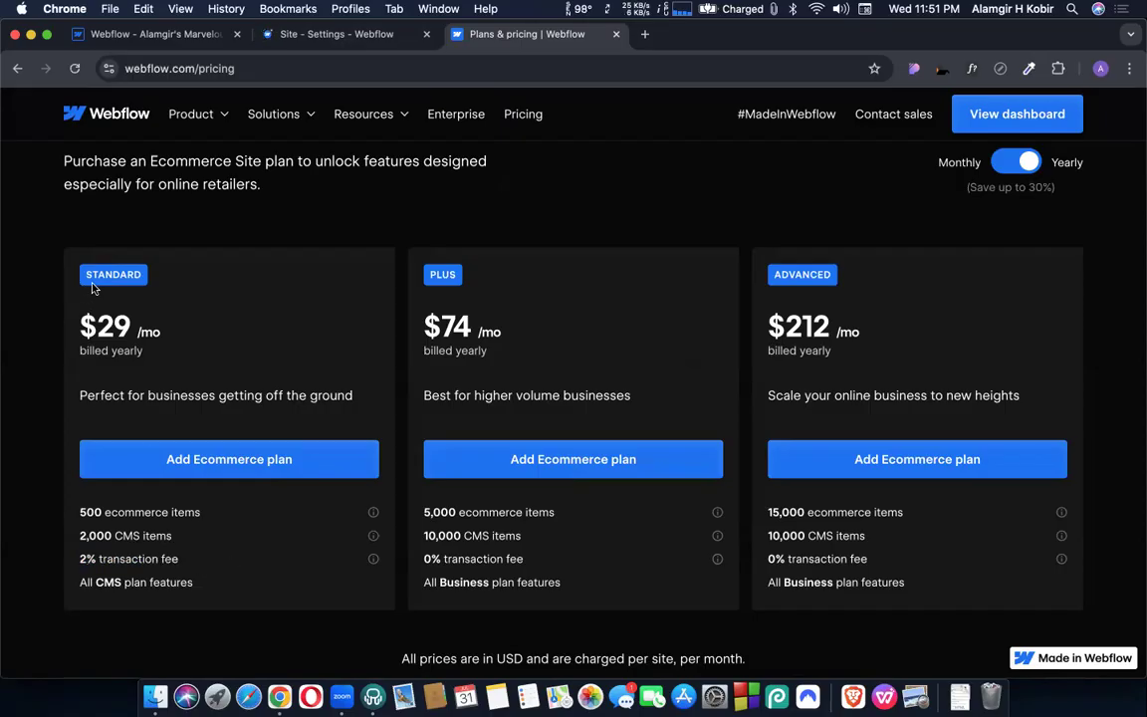
{"action": "left_click_drag", "start_coordinate": [76, 496], "coordinate": [223, 591]}
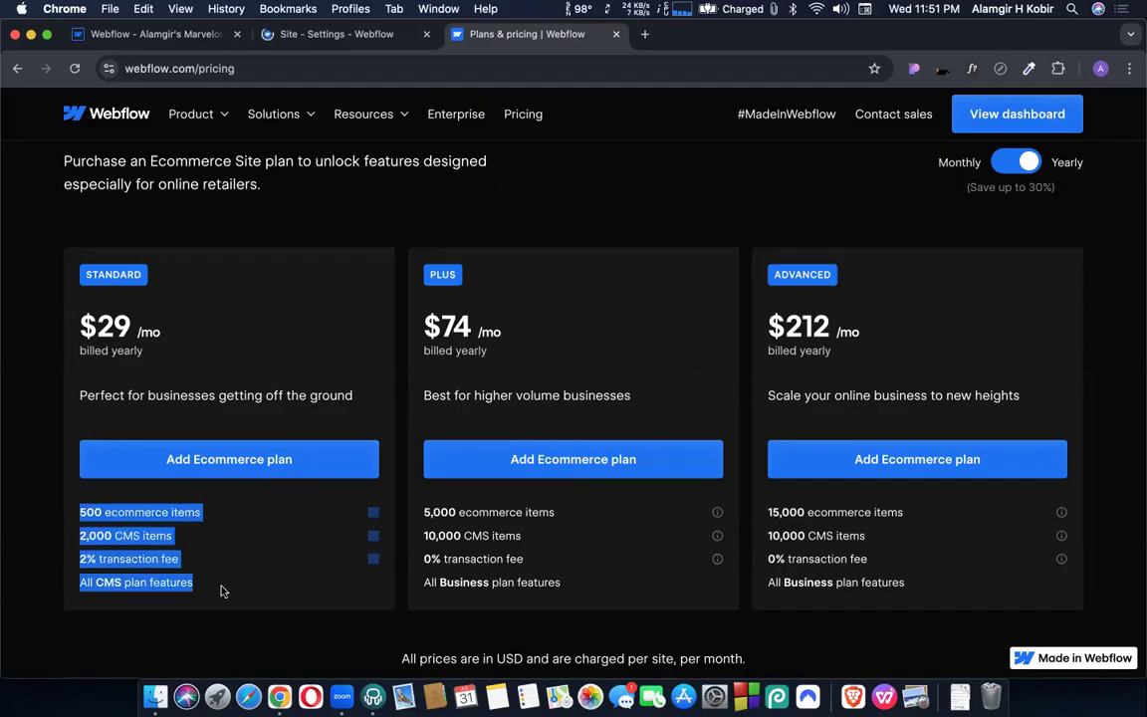
{"action": "left_click", "coordinate": [112, 544]}
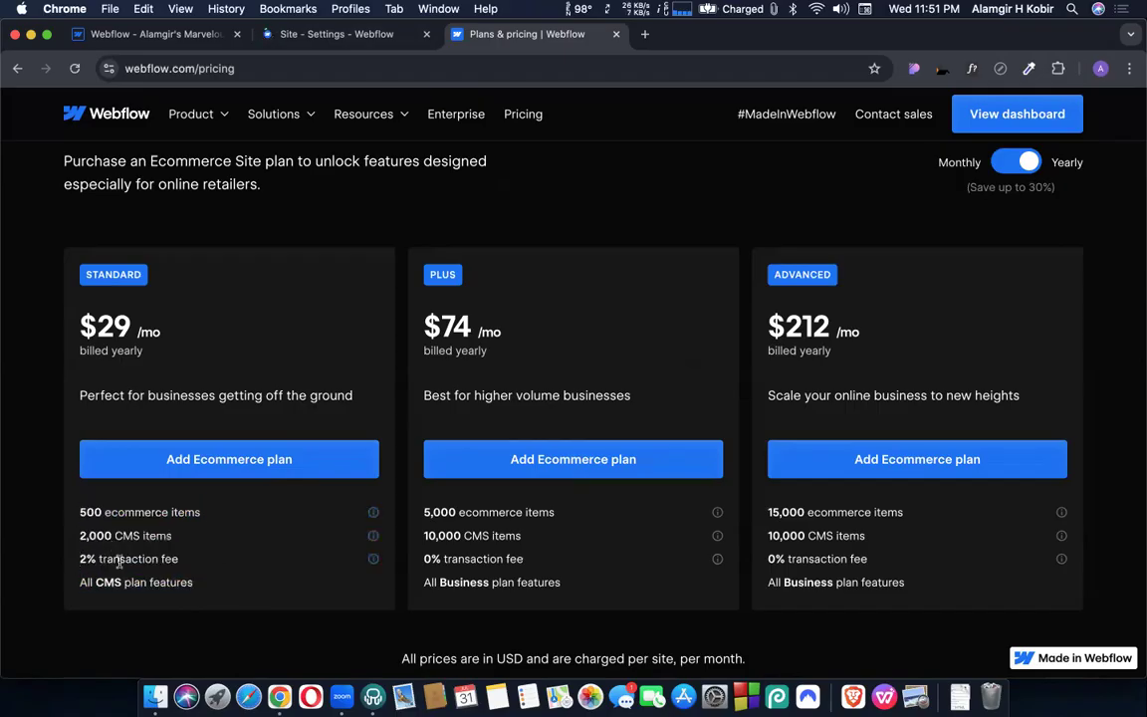
{"action": "left_click_drag", "start_coordinate": [81, 559], "coordinate": [189, 565]}
{"action": "left_click", "coordinate": [214, 558]}
Step: Calculate "2% of 500" in the address bar of a new browser tab
{"action": "key", "text": "super+t"}
{"action": "type", "text": "5"}
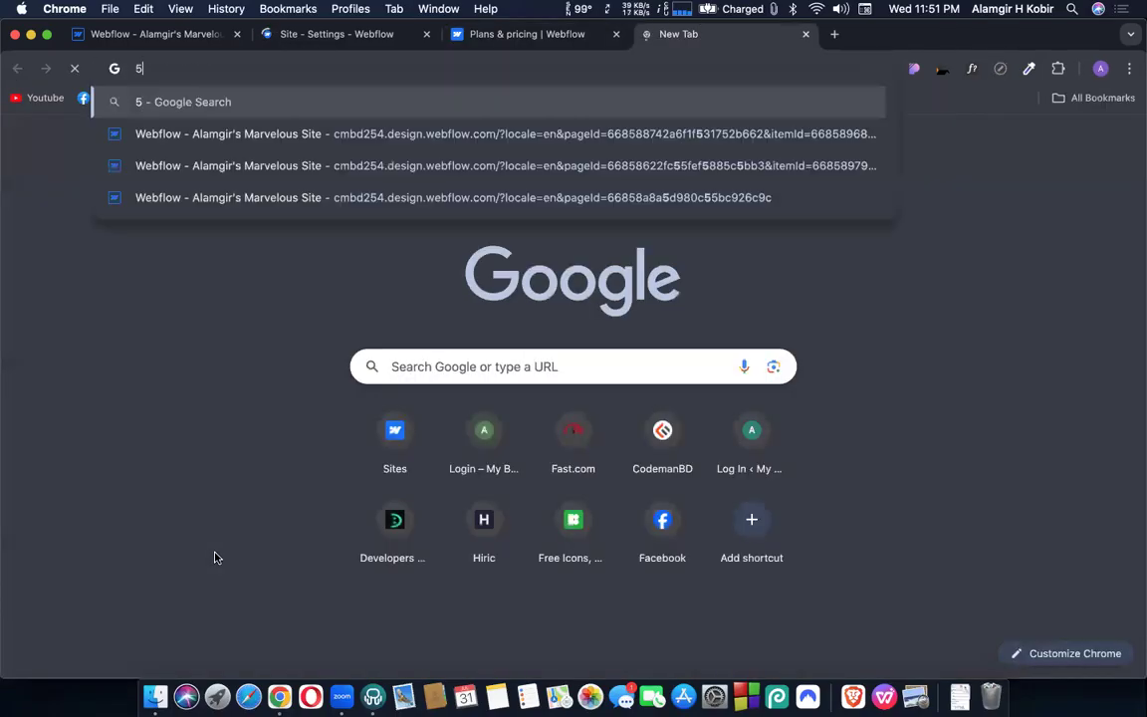
{"action": "key", "text": "BackSpace"}
{"action": "type", "text": "2%"}
{"action": "type", "text": " od"}
{"action": "key", "text": "BackSpace"}
{"action": "type", "text": "f 500"}
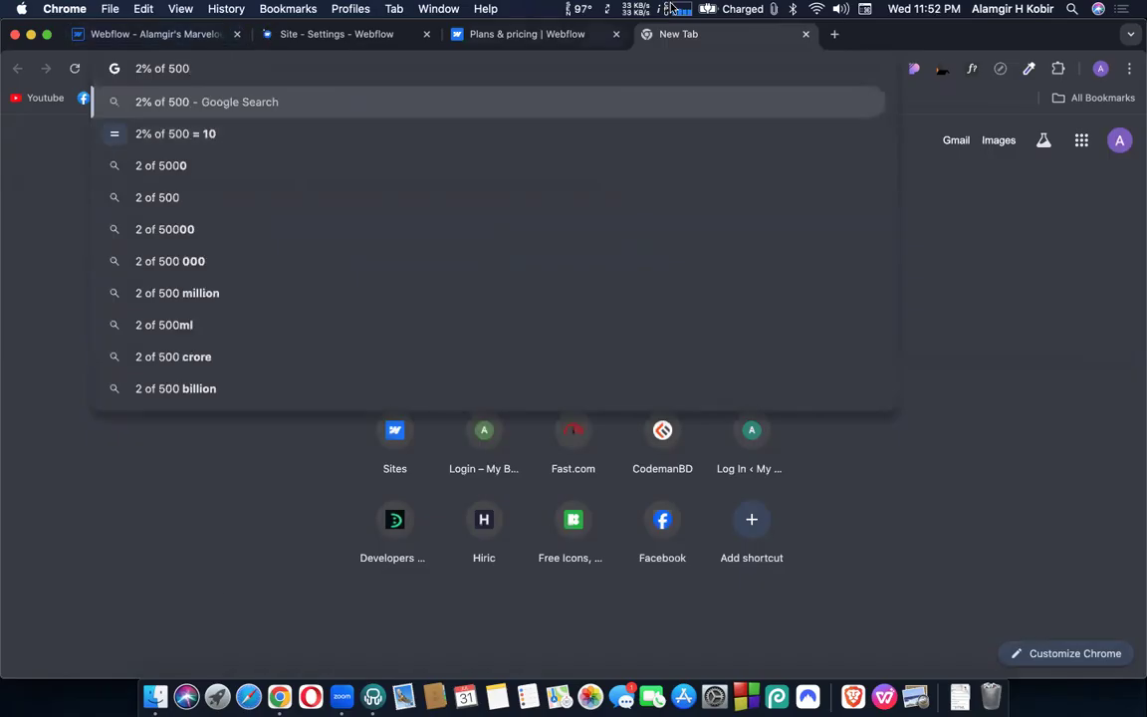
Step: Return to the pricing page and check the Plus ecommerce plan's yearly-billed price against the Standard plan
{"action": "left_click", "coordinate": [485, 36]}
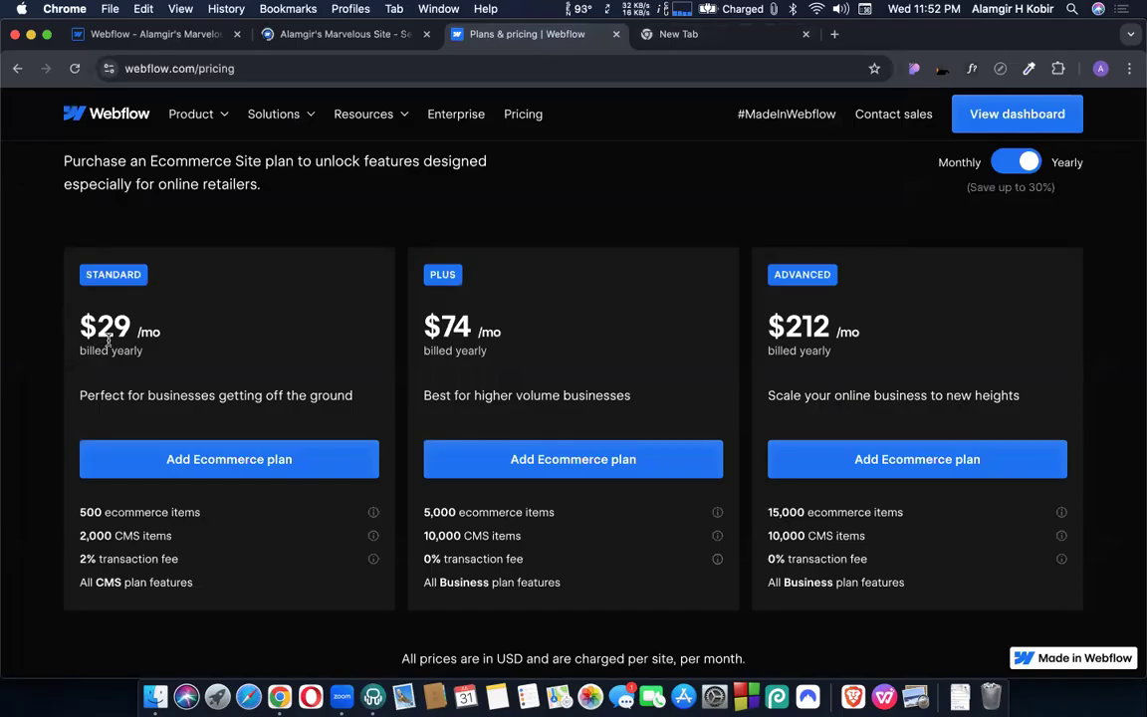
{"action": "left_click_drag", "start_coordinate": [417, 323], "coordinate": [516, 351]}
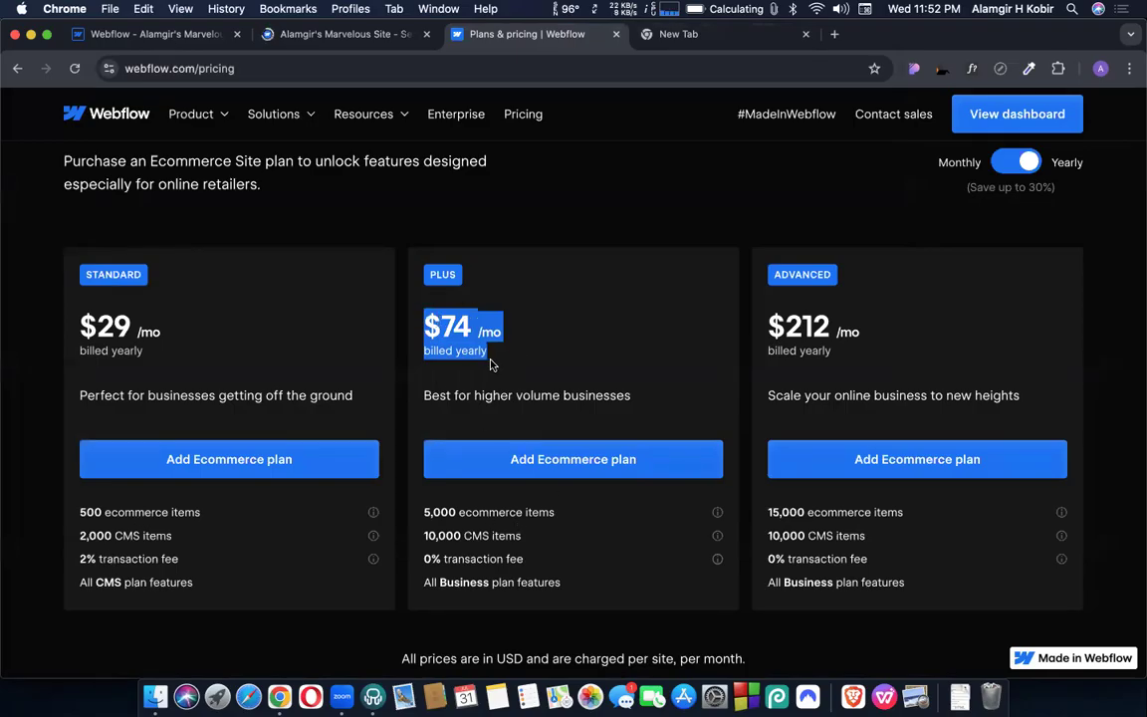
{"action": "left_click", "coordinate": [494, 361]}
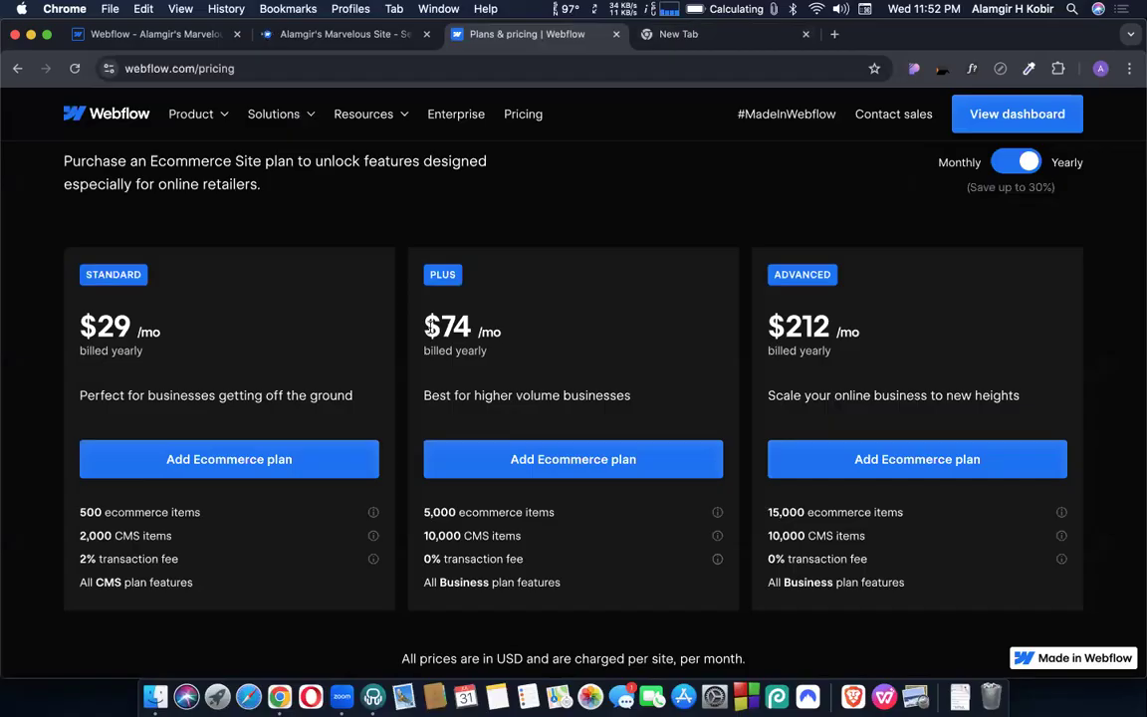
{"action": "triple_click", "coordinate": [495, 332]}
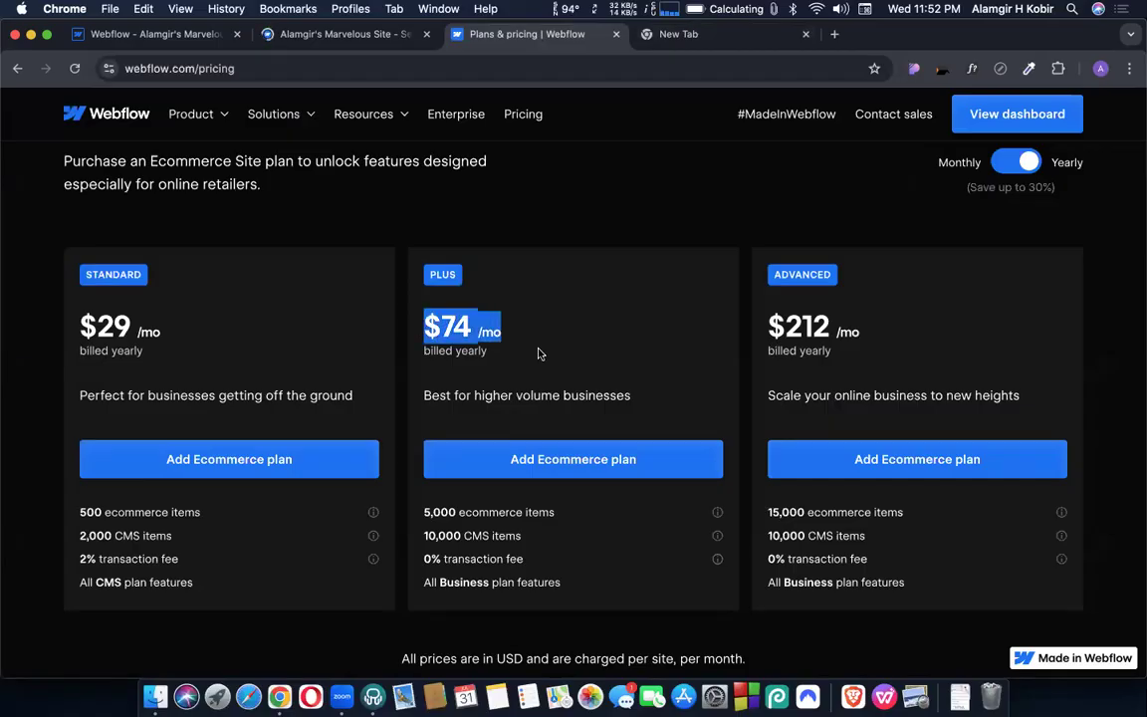
{"action": "left_click", "coordinate": [492, 352]}
{"action": "triple_click", "coordinate": [415, 329]}
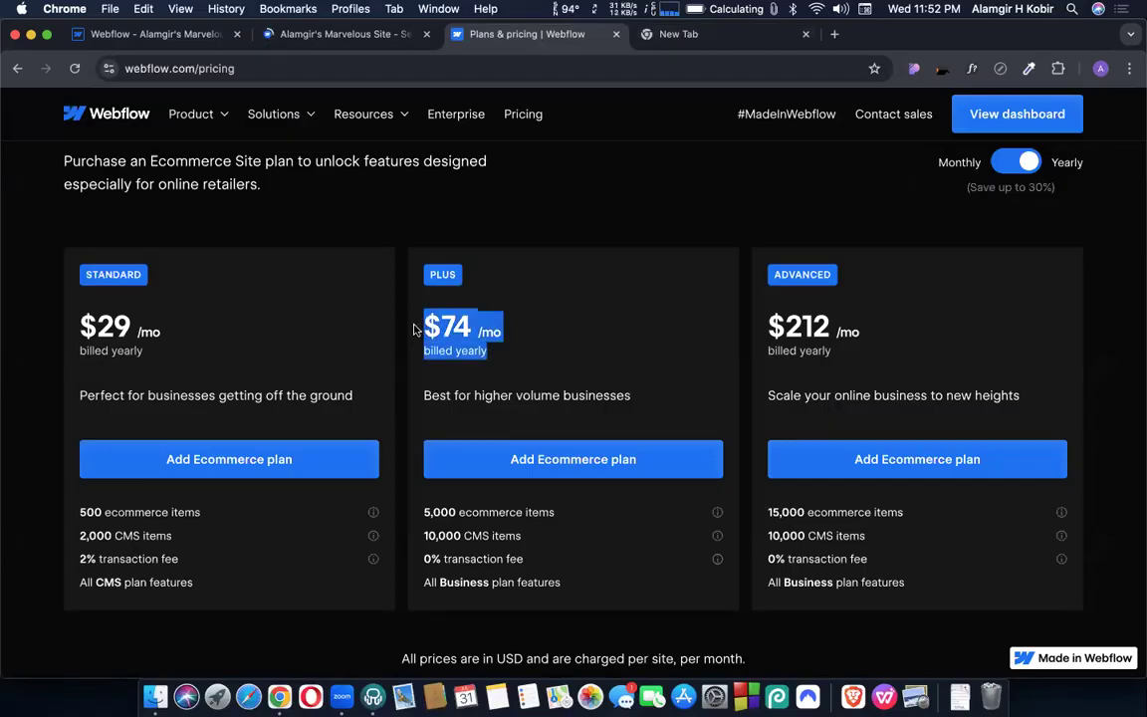
{"action": "left_click", "coordinate": [512, 367]}
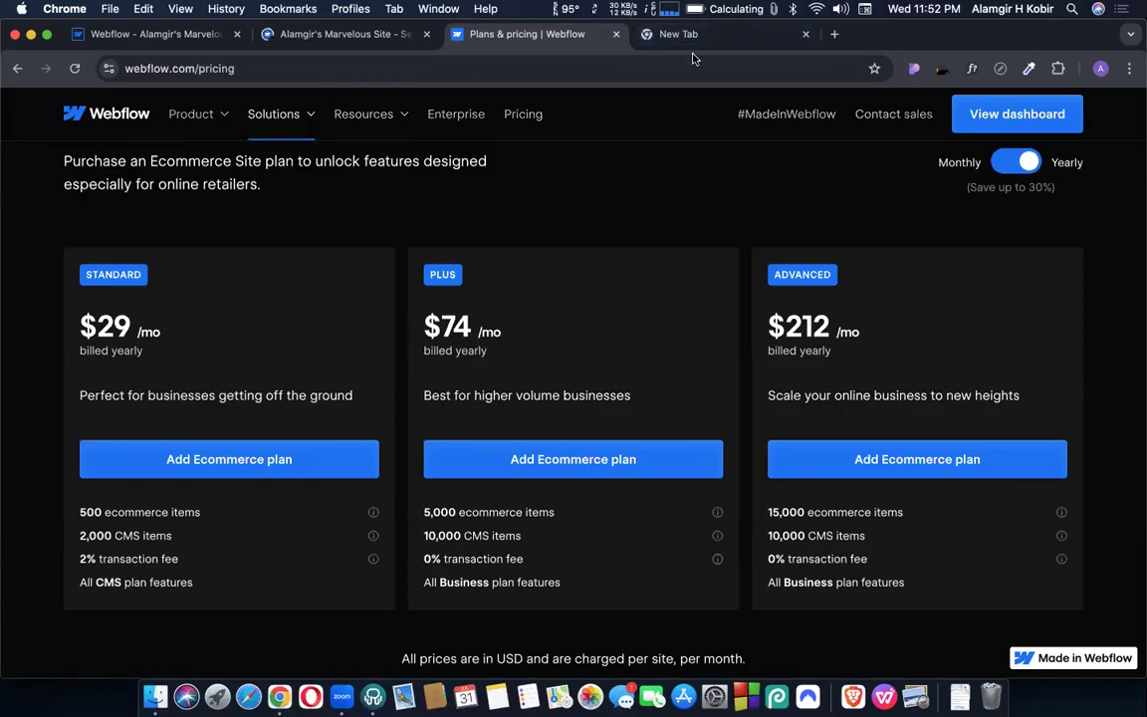
Step: Calculate "2% of 30000" in the address bar of the open new tab
{"action": "left_click", "coordinate": [687, 38]}
{"action": "double_click", "coordinate": [166, 68]}
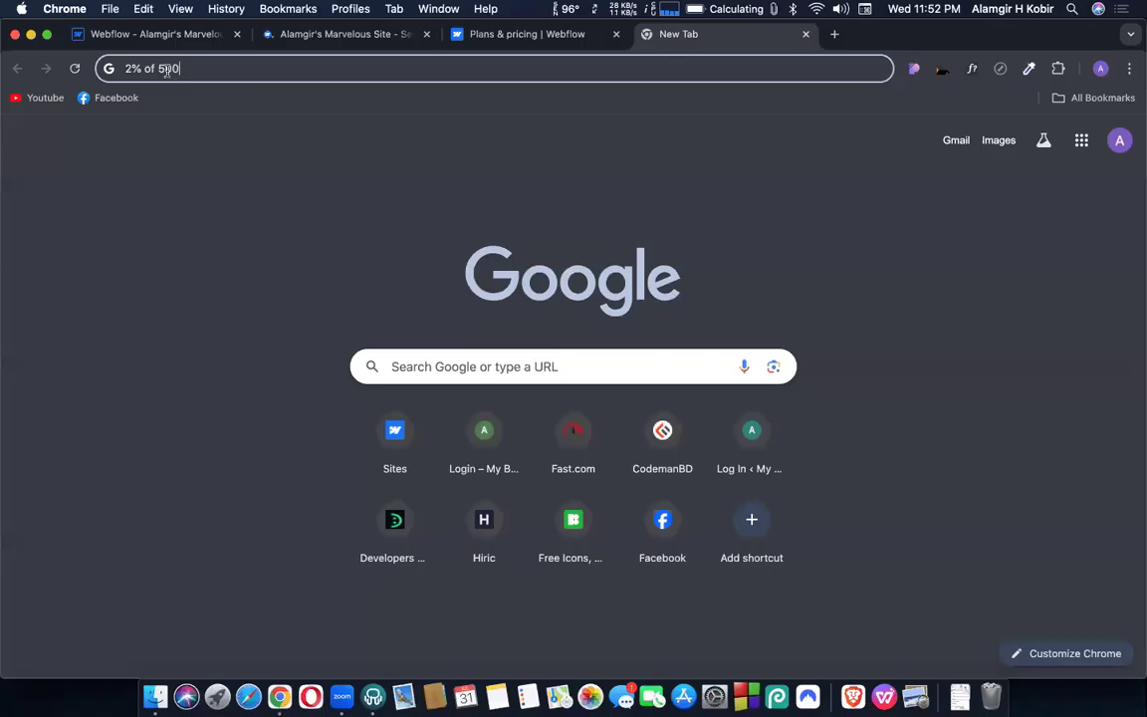
{"action": "type", "text": "30000"}
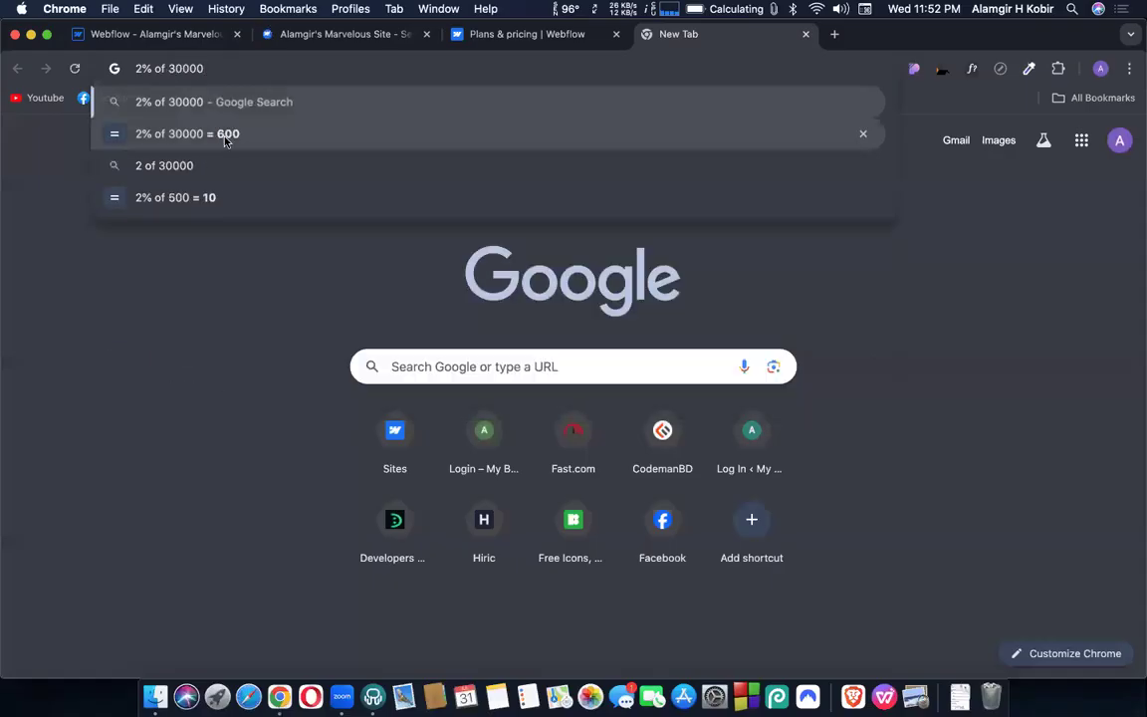
Step: Return to the pricing page and compare the Standard plan's price with the Plus plan's price and transaction fee
{"action": "left_click", "coordinate": [458, 38]}
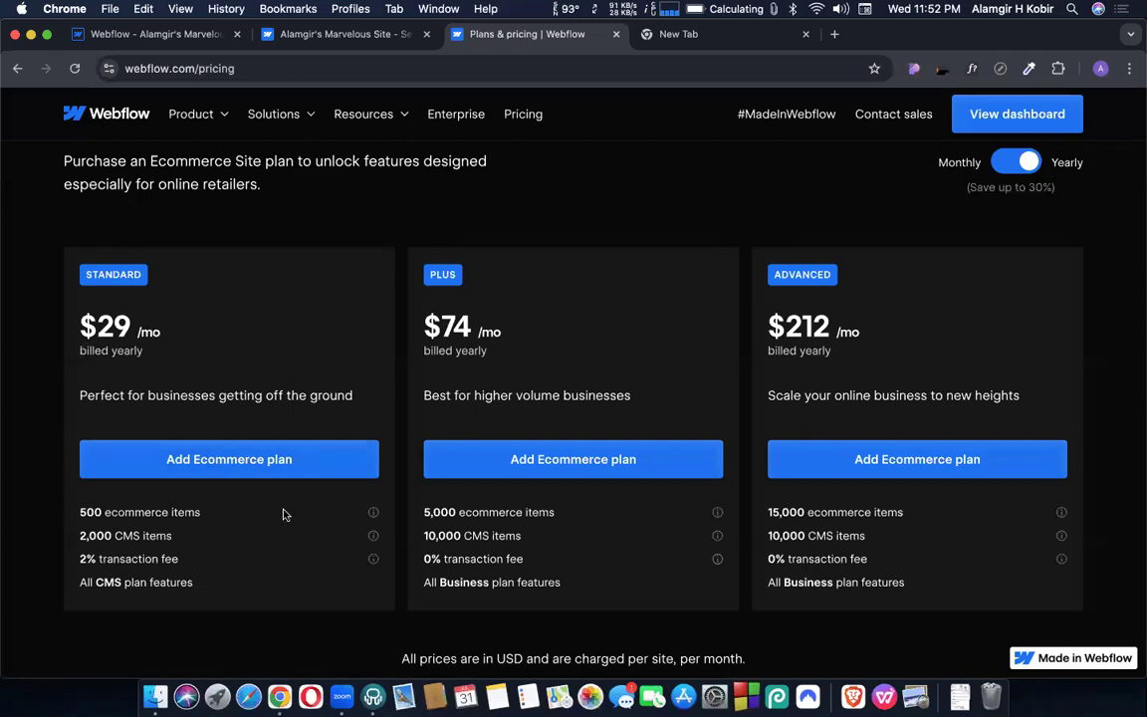
{"action": "left_click_drag", "start_coordinate": [98, 325], "coordinate": [130, 332]}
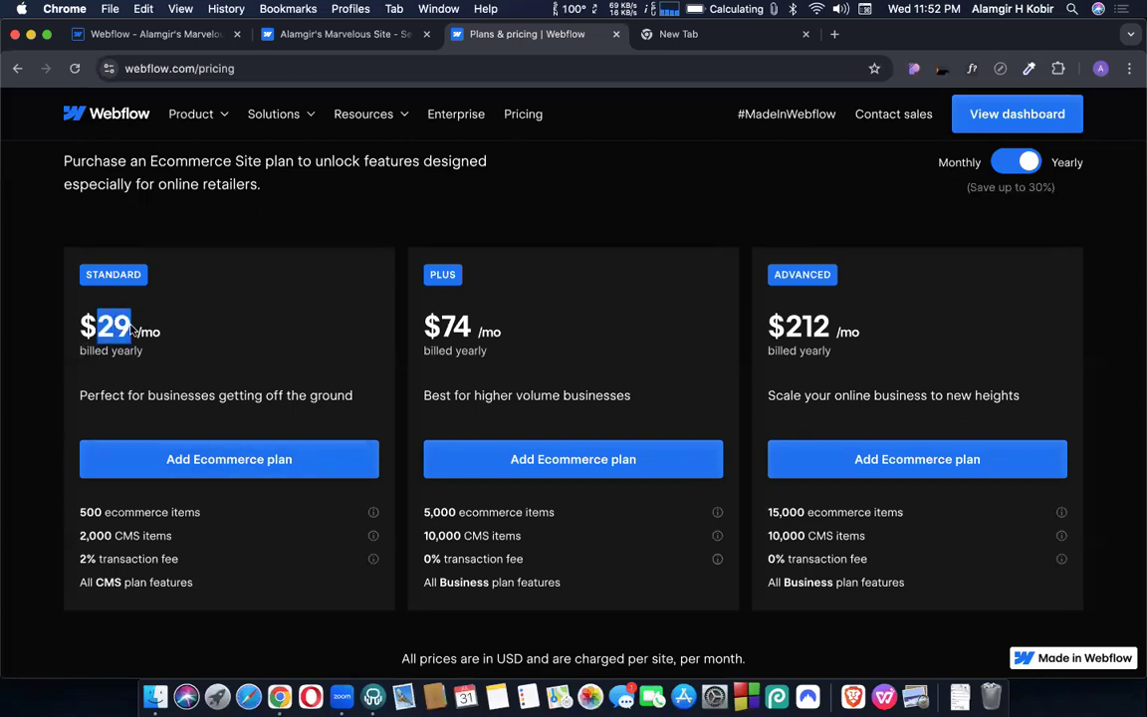
{"action": "left_click", "coordinate": [179, 328]}
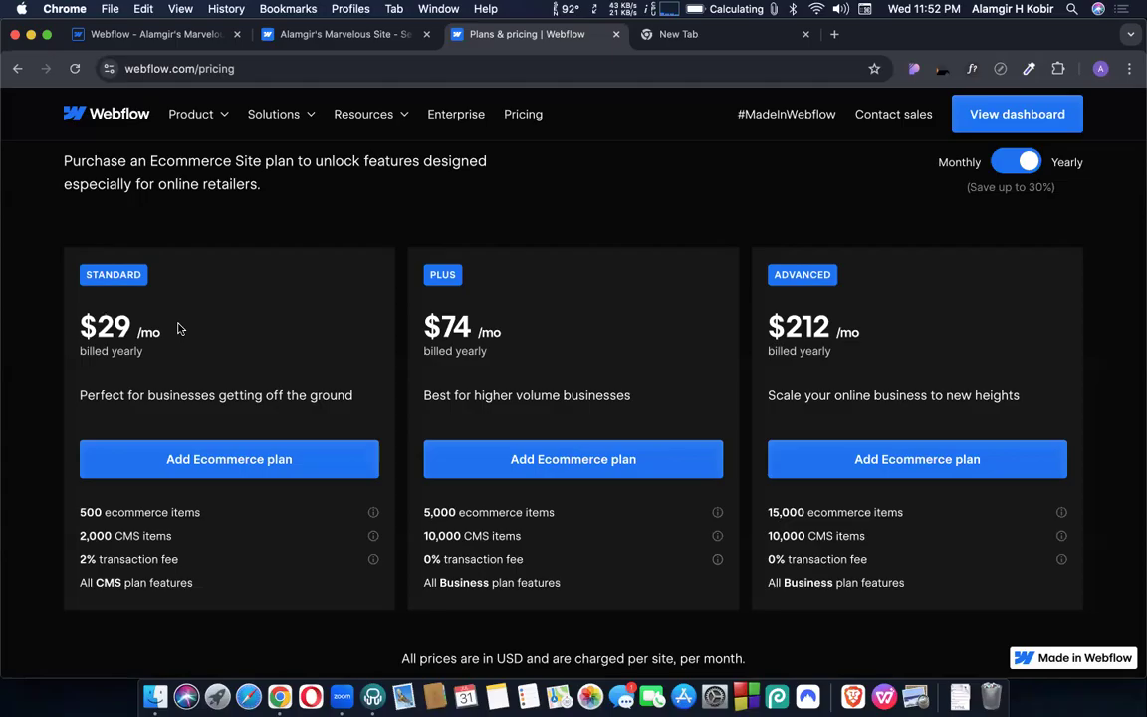
{"action": "left_click_drag", "start_coordinate": [384, 291], "coordinate": [505, 354]}
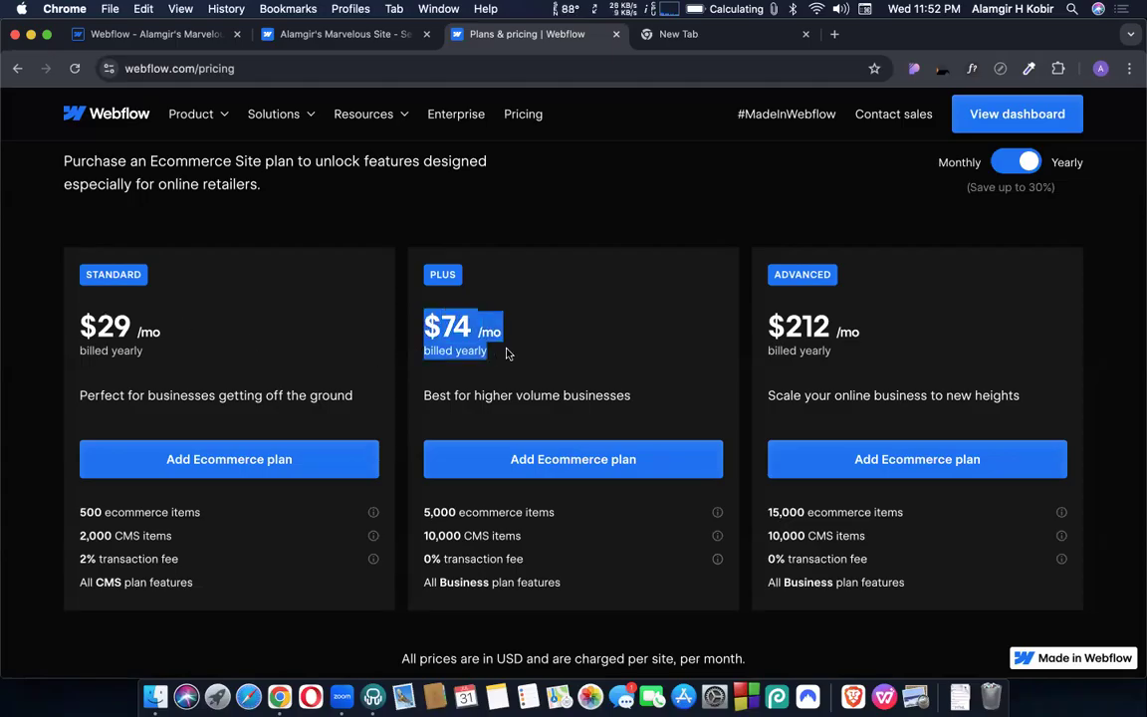
{"action": "scroll", "coordinate": [418, 453], "scroll_direction": "down", "scroll_amount": 2}
{"action": "left_click_drag", "start_coordinate": [418, 458], "coordinate": [535, 456]}
{"action": "scroll", "coordinate": [535, 458], "scroll_direction": "up", "scroll_amount": 1}
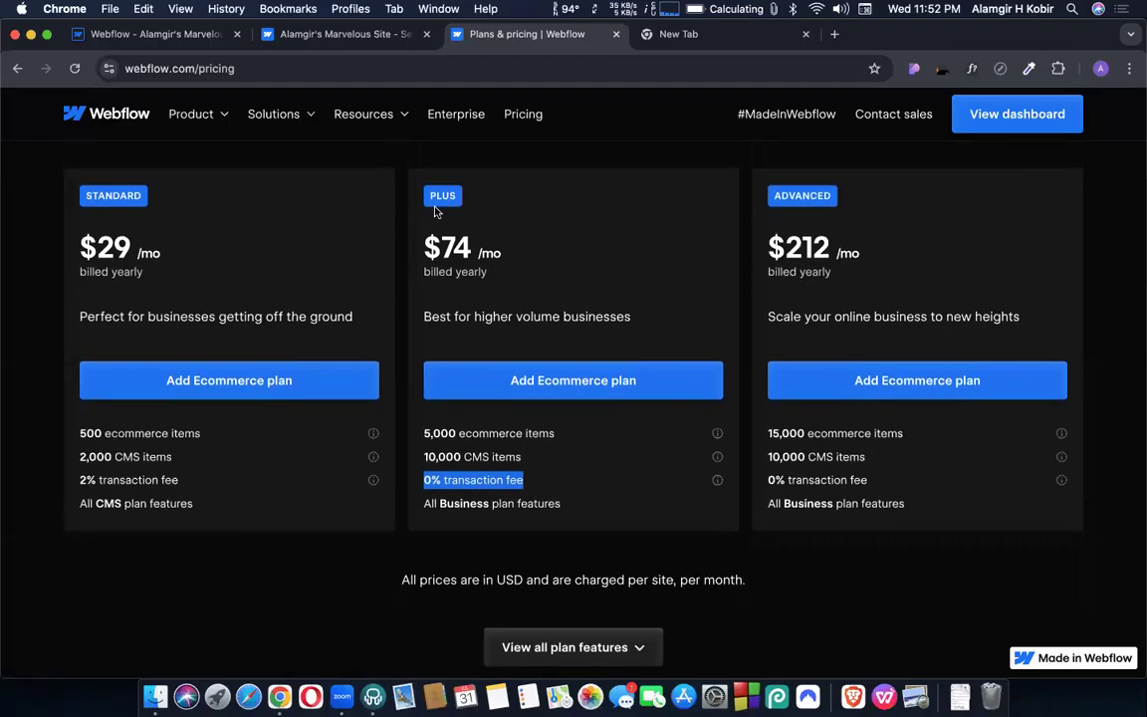
Step: Examine the Plus ecommerce plan's monthly price and its yearly billing term
{"action": "mouse_move", "coordinate": [422, 236]}
{"action": "left_mouse_down"}
{"action": "mouse_move", "coordinate": [533, 282]}
{"action": "mouse_move", "coordinate": [417, 230]}
{"action": "left_mouse_up"}
{"action": "left_click", "coordinate": [563, 287]}
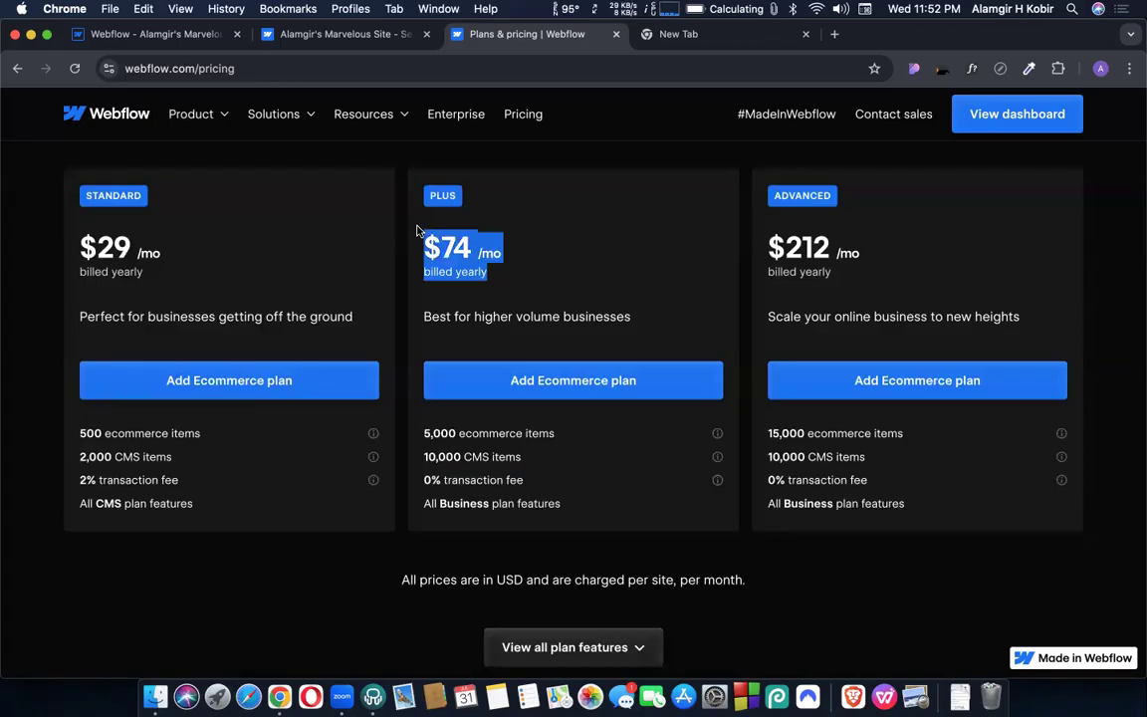
{"action": "left_click", "coordinate": [447, 221]}
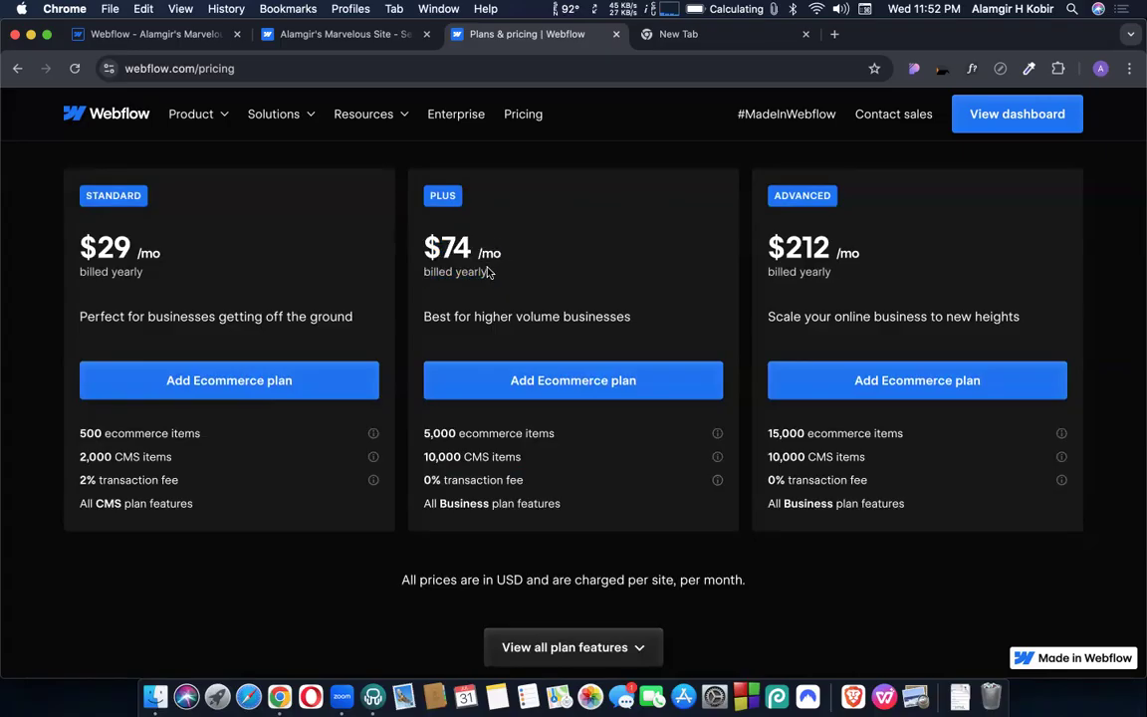
{"action": "left_click_drag", "start_coordinate": [487, 272], "coordinate": [427, 241]}
{"action": "left_click", "coordinate": [460, 251]}
{"action": "left_click_drag", "start_coordinate": [489, 273], "coordinate": [427, 239]}
{"action": "left_click", "coordinate": [426, 255]}
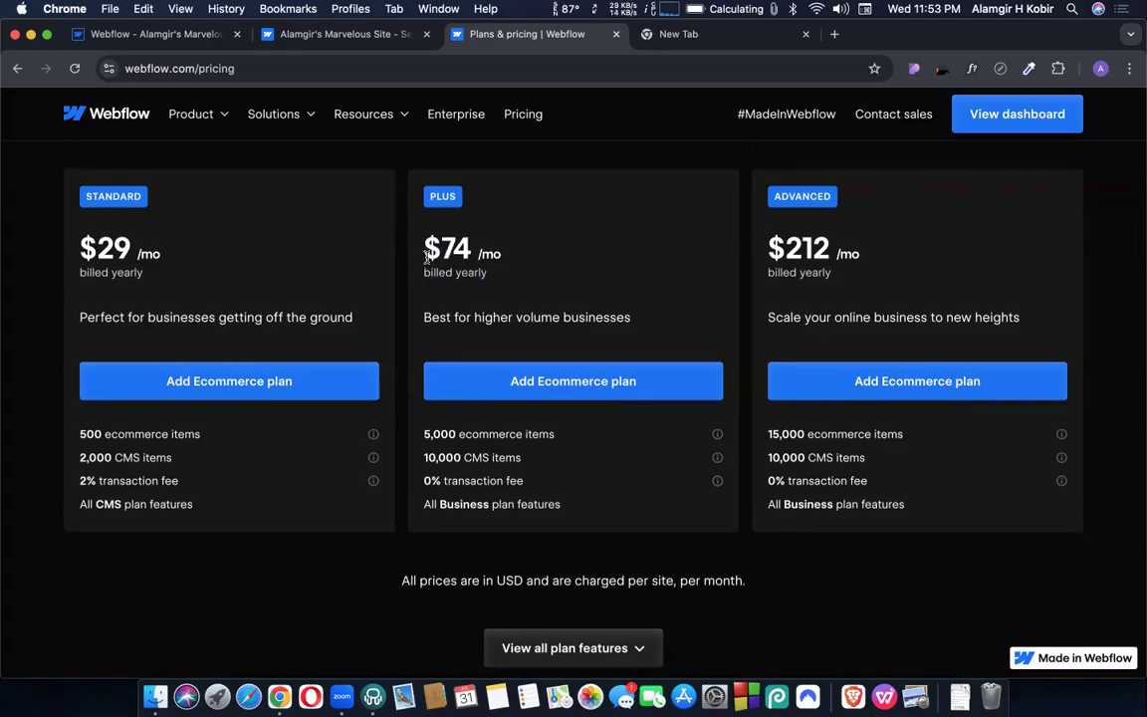
Step: Review the Standard plan's ecommerce item limit and yearly-billed price, and compare that price with the Plus plan
{"action": "scroll", "coordinate": [426, 255], "scroll_direction": "up", "scroll_amount": 1}
{"action": "triple_click", "coordinate": [199, 470]}
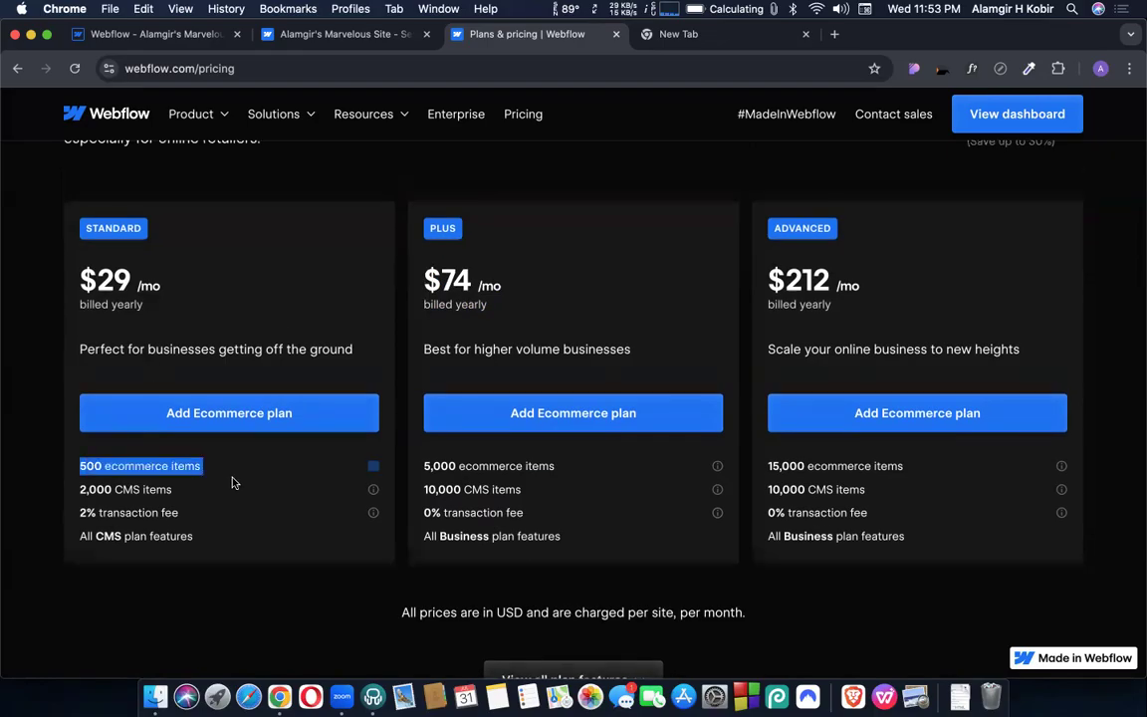
{"action": "left_click", "coordinate": [261, 480]}
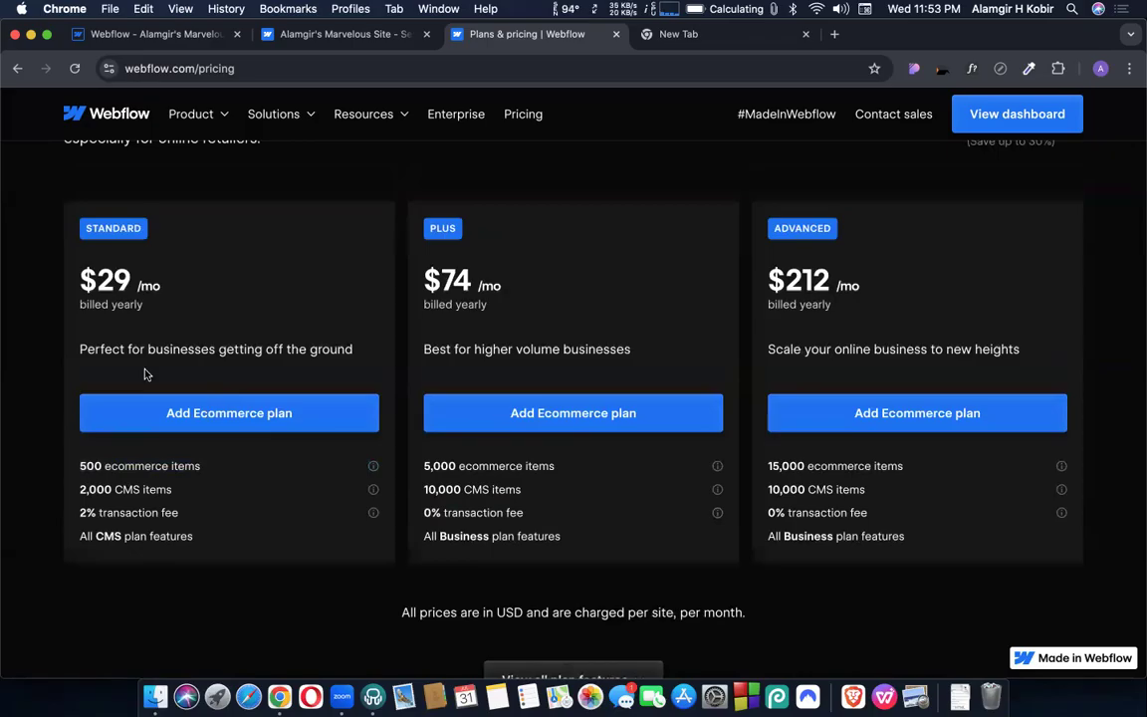
{"action": "left_click_drag", "start_coordinate": [80, 269], "coordinate": [172, 305]}
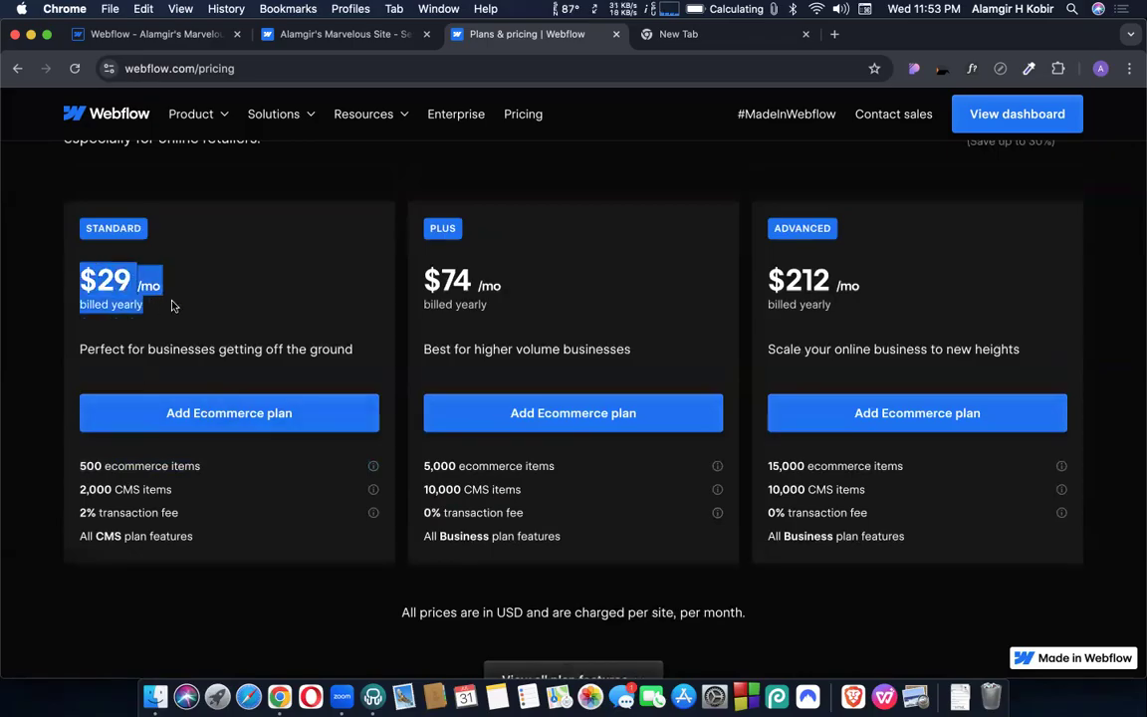
{"action": "left_click", "coordinate": [173, 306]}
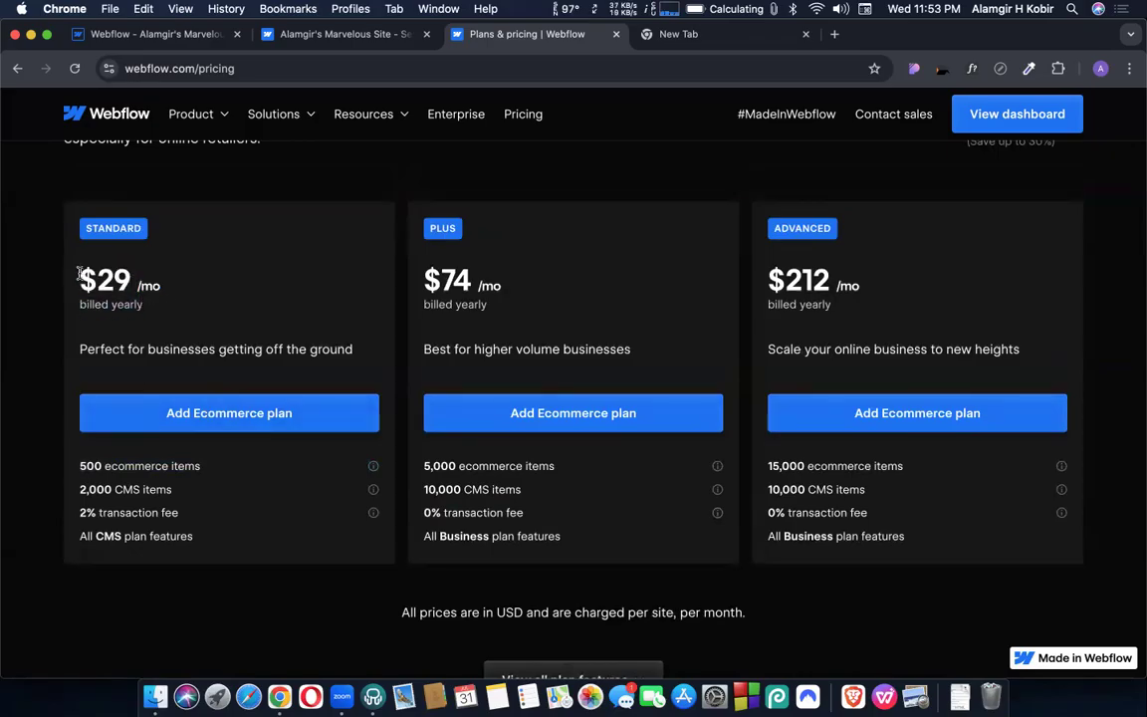
{"action": "left_click_drag", "start_coordinate": [80, 273], "coordinate": [151, 305]}
{"action": "left_click", "coordinate": [184, 311]}
{"action": "left_click_drag", "start_coordinate": [418, 273], "coordinate": [562, 317]}
{"action": "left_click", "coordinate": [563, 317]}
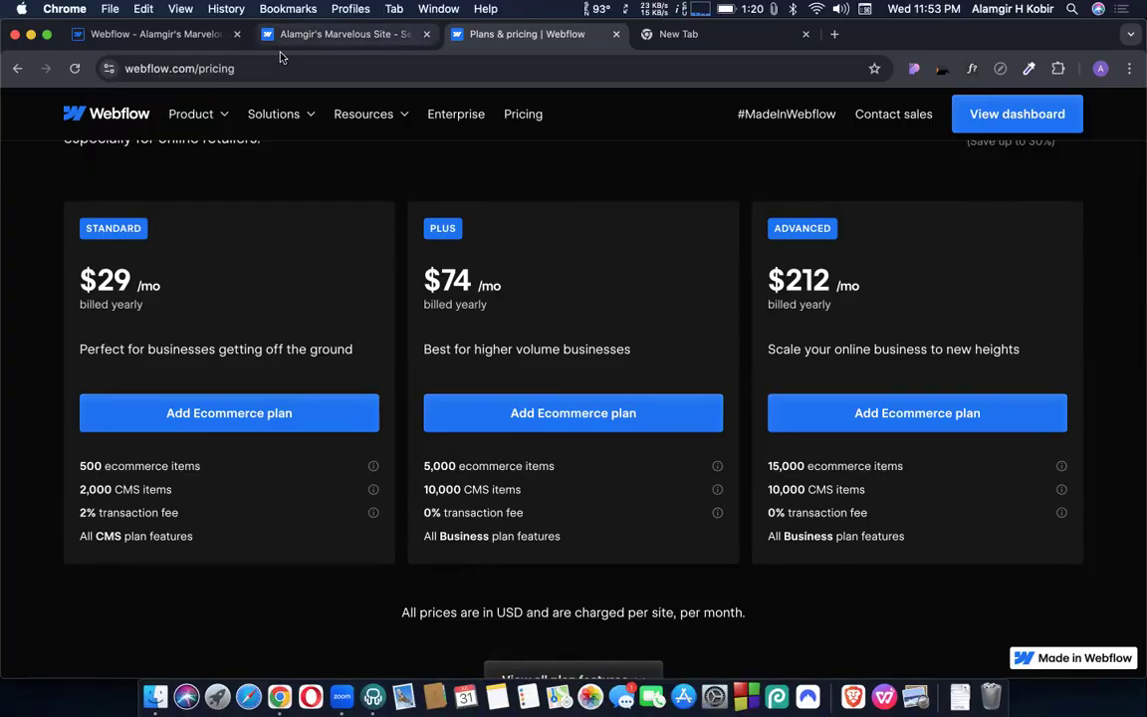
Step: Return to the site's settings, view the Transfer site options for a user without transferring, and check the account notifications
{"action": "left_click", "coordinate": [311, 36]}
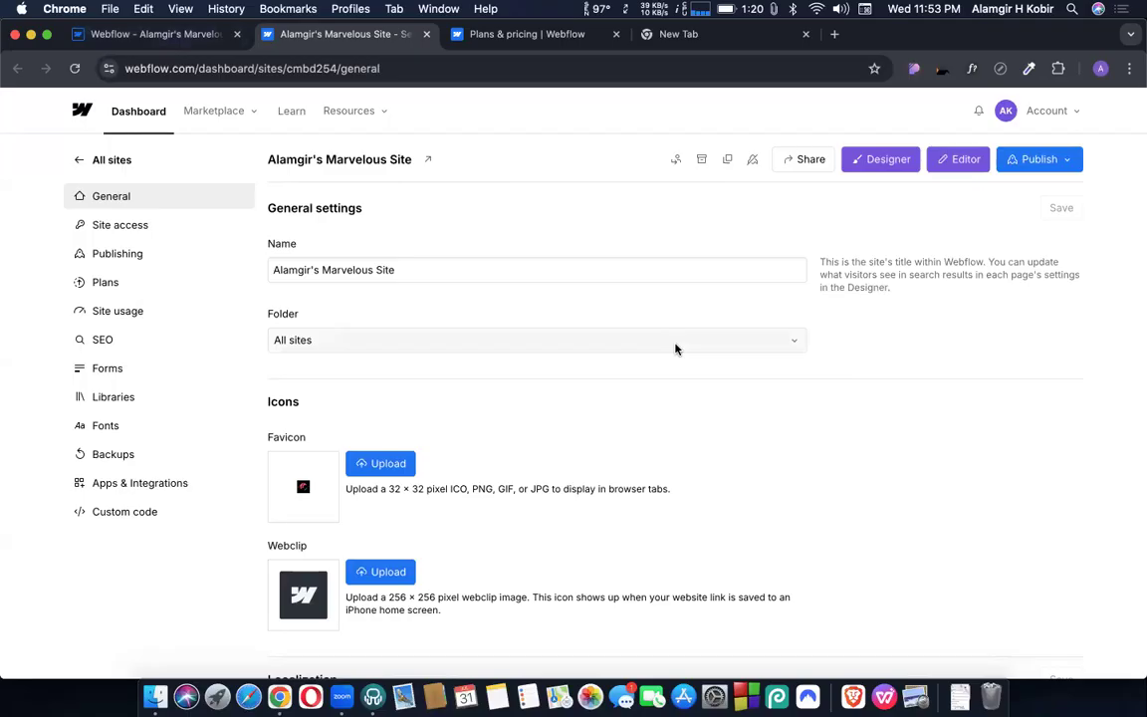
{"action": "left_click", "coordinate": [676, 162]}
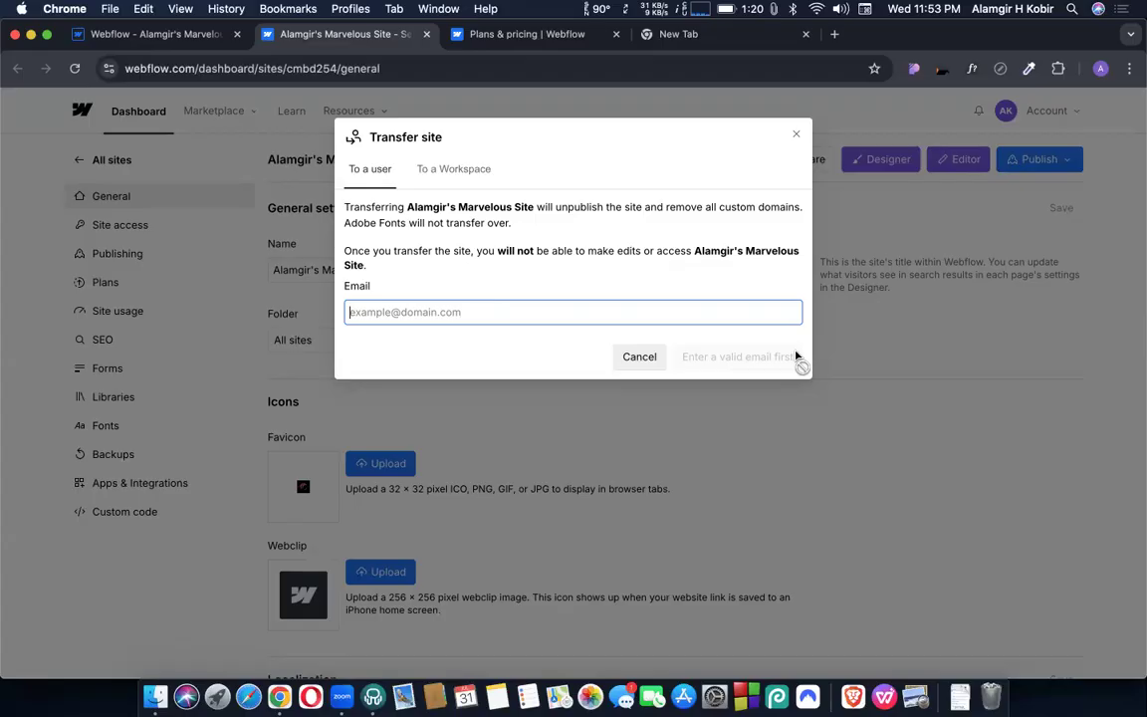
{"action": "left_click", "coordinate": [796, 135]}
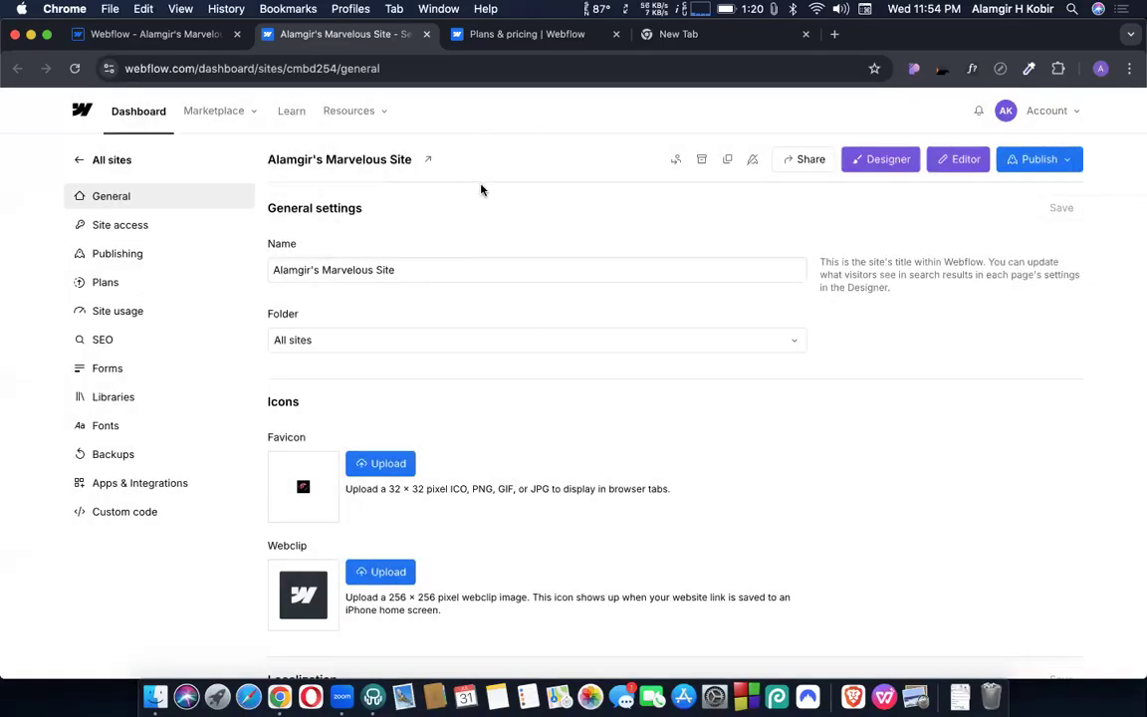
{"action": "left_click", "coordinate": [979, 110]}
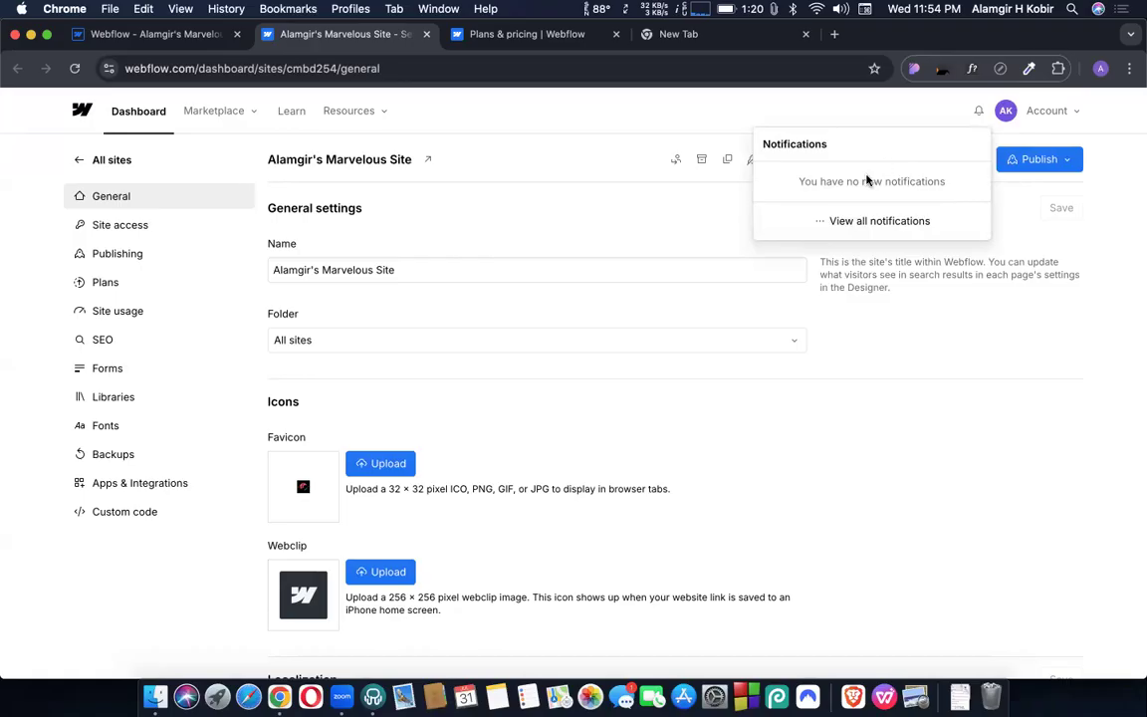
{"action": "left_click", "coordinate": [850, 326]}
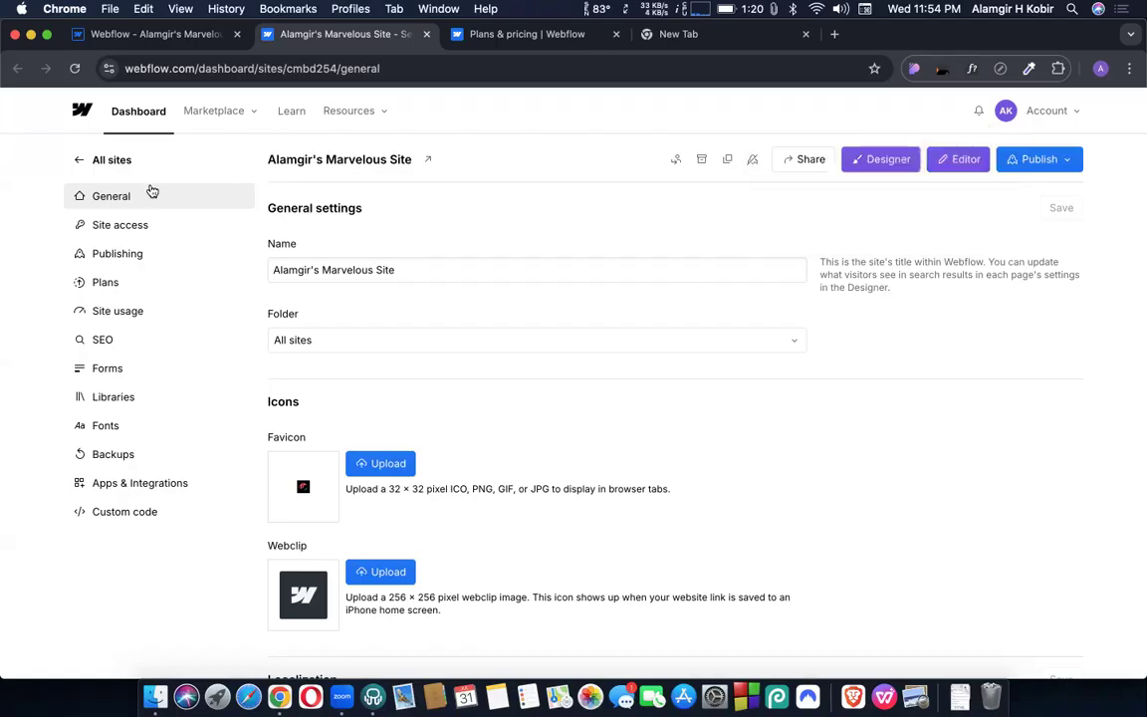
Step: Go to the workspace dashboard and view the management options of the cmbd254.webflow.io site and the notifications
{"action": "left_click", "coordinate": [138, 114]}
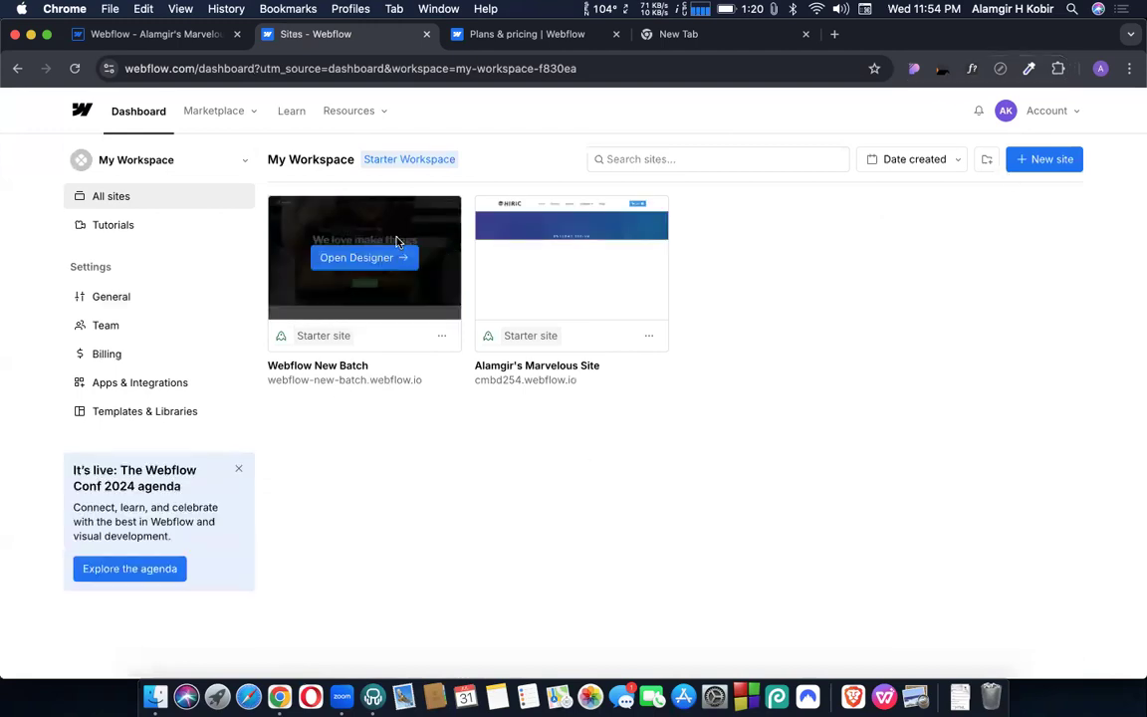
{"action": "left_click", "coordinate": [648, 336]}
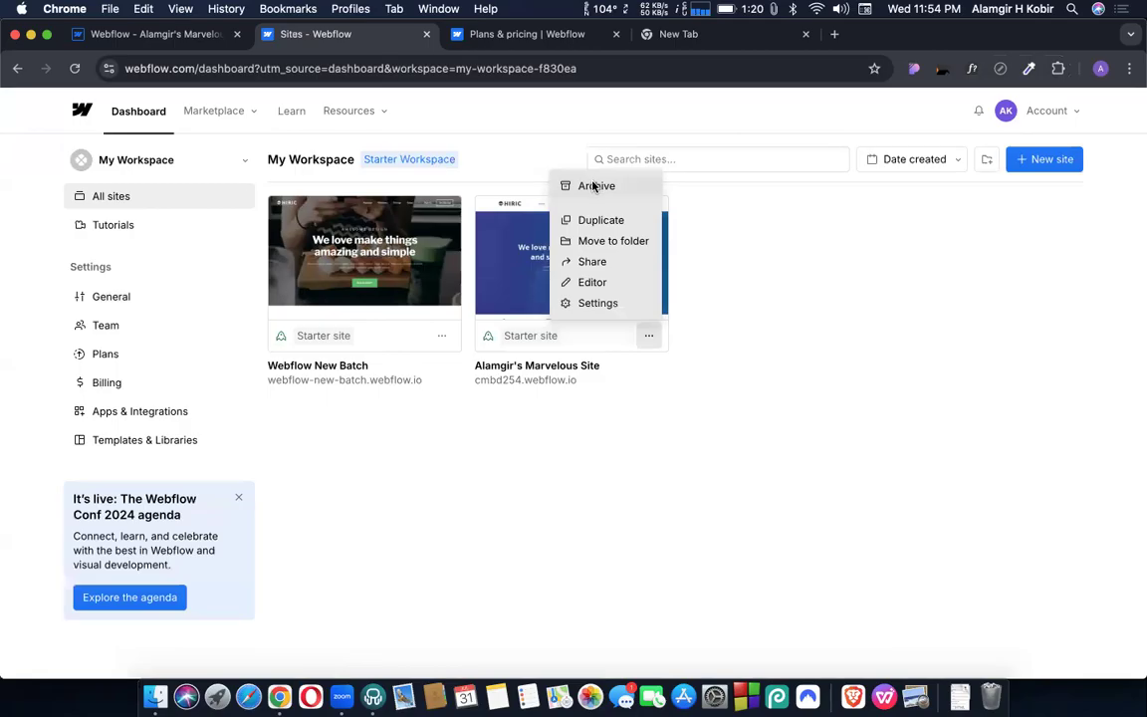
{"action": "left_click", "coordinate": [541, 468]}
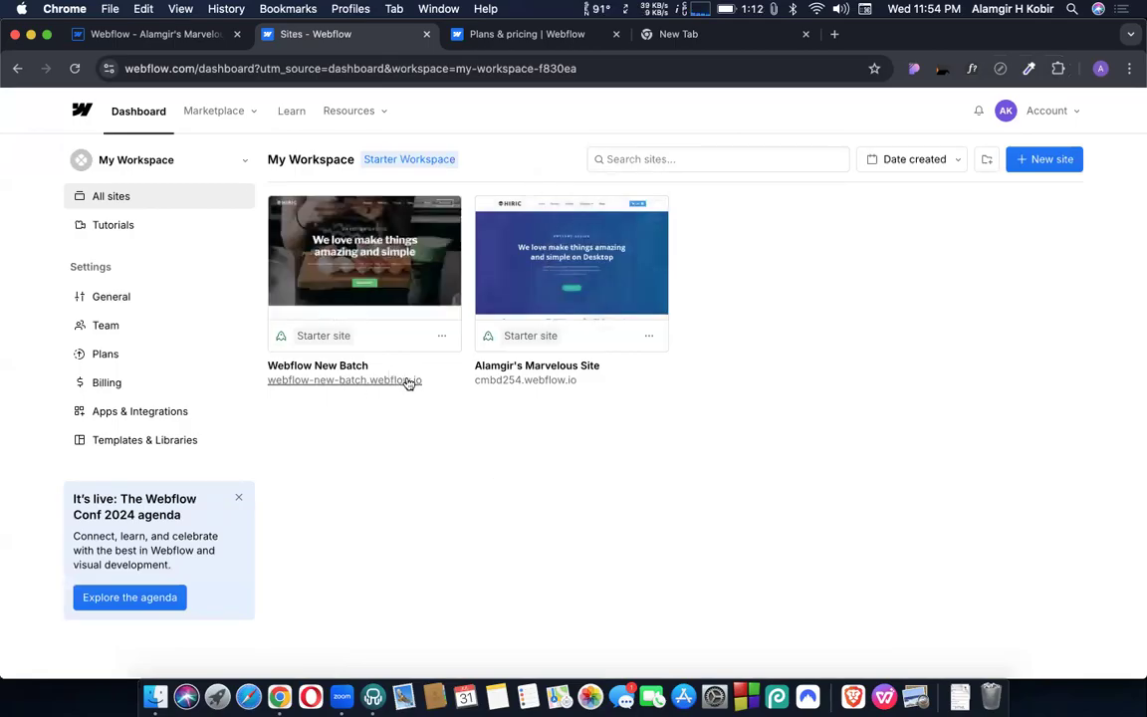
{"action": "left_click", "coordinate": [980, 112]}
{"action": "left_click", "coordinate": [560, 367]}
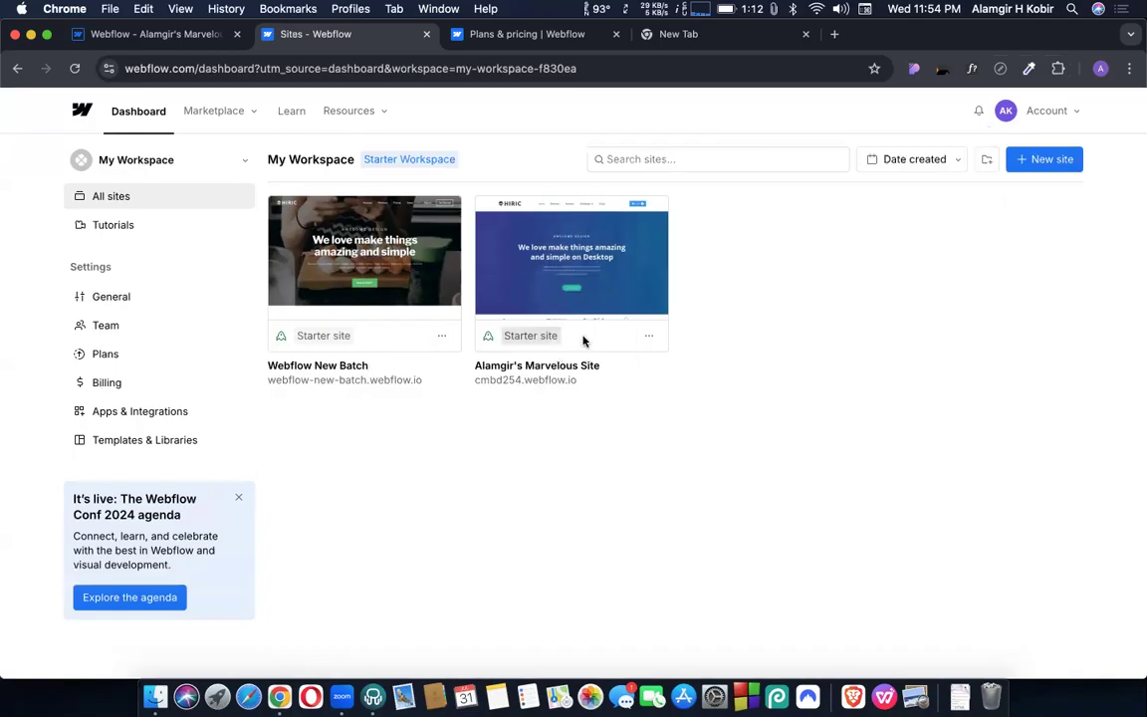